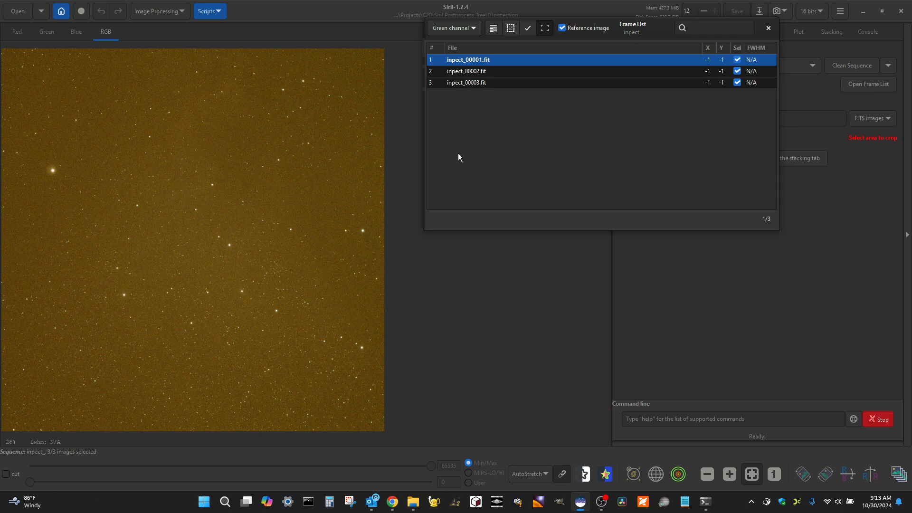
Compare the uncalibrated frame inpect_00001.fit with the calibrated frame inpect_00002.fit by alternating between them, and examine the second frame up close.
{"action": "left_click", "coordinate": [512, 71]}
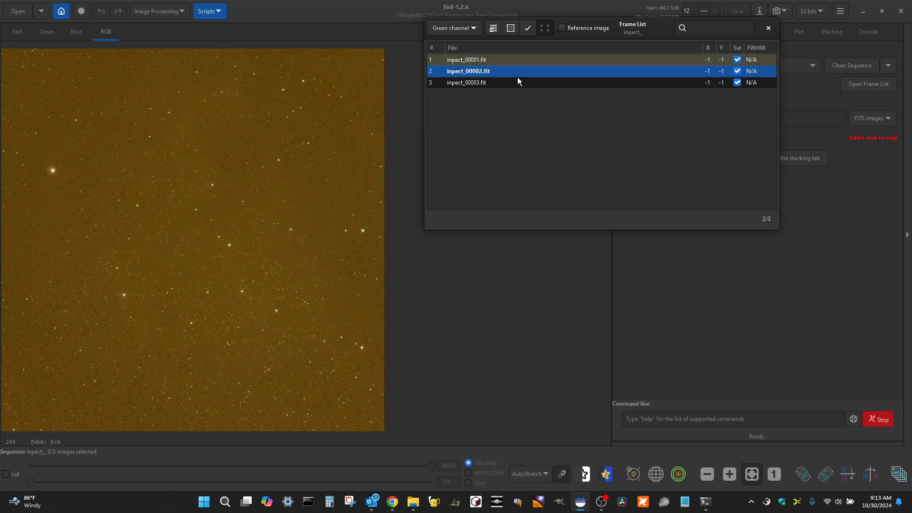
{"action": "left_click", "coordinate": [529, 61]}
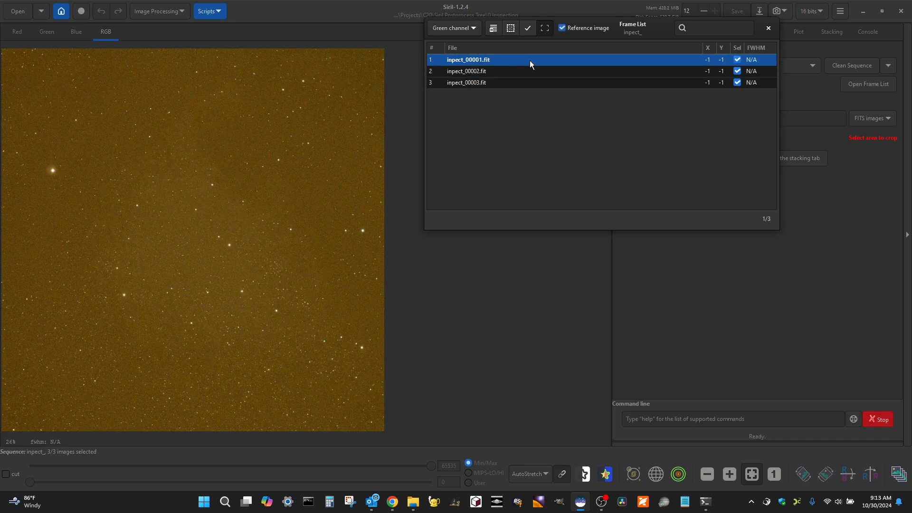
{"action": "left_click", "coordinate": [532, 72]}
{"action": "left_click", "coordinate": [529, 60]}
{"action": "left_click", "coordinate": [531, 69]}
{"action": "left_click", "coordinate": [529, 62]}
{"action": "left_click", "coordinate": [527, 73]}
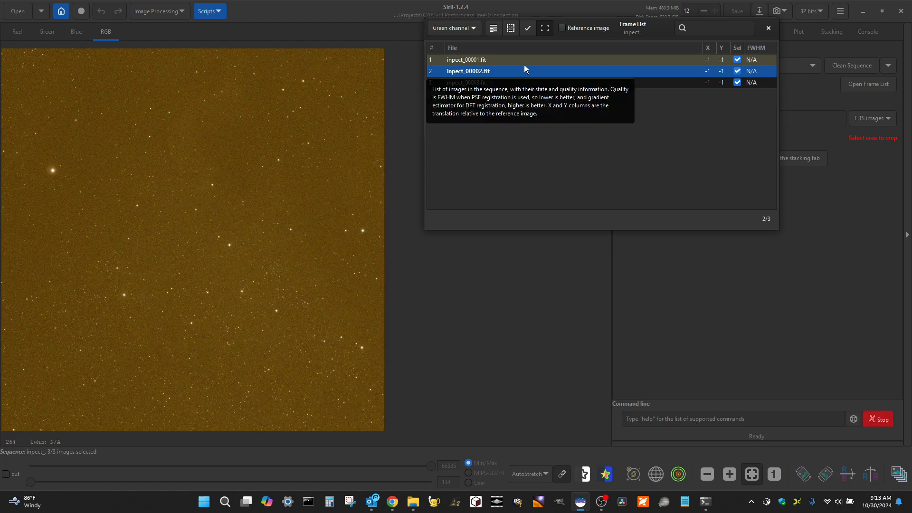
{"action": "left_click", "coordinate": [524, 61]}
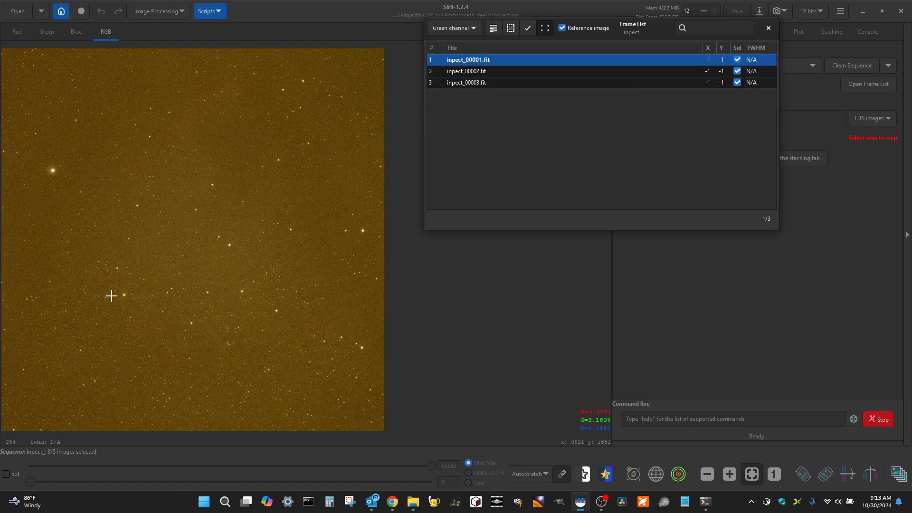
{"action": "left_click", "coordinate": [516, 73]}
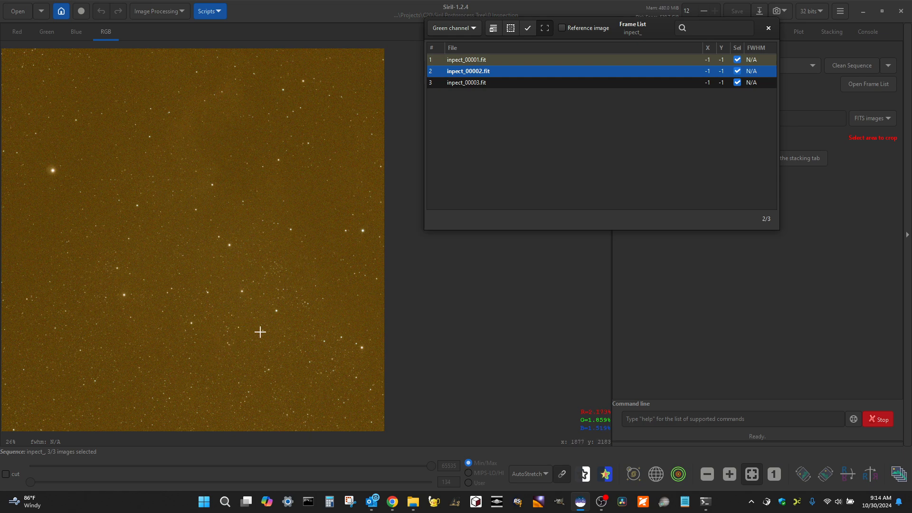
{"action": "left_click", "coordinate": [494, 59]}
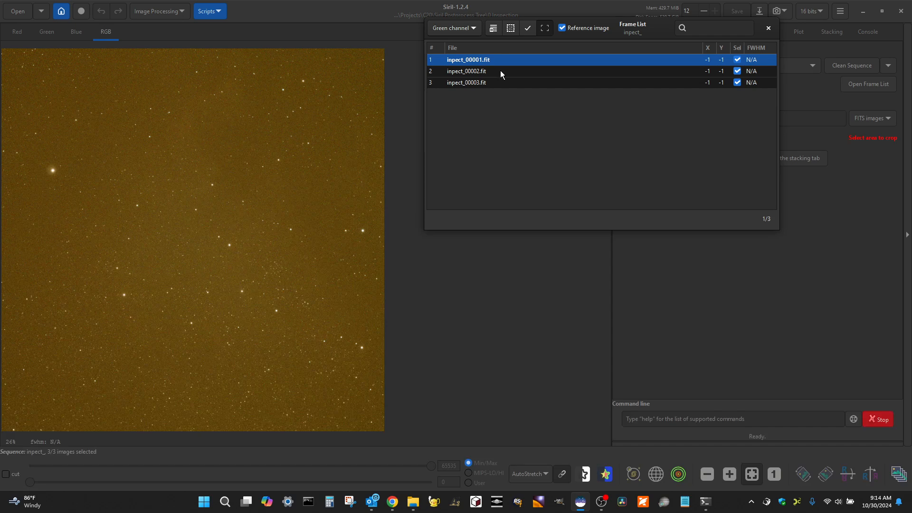
{"action": "left_click", "coordinate": [501, 72]}
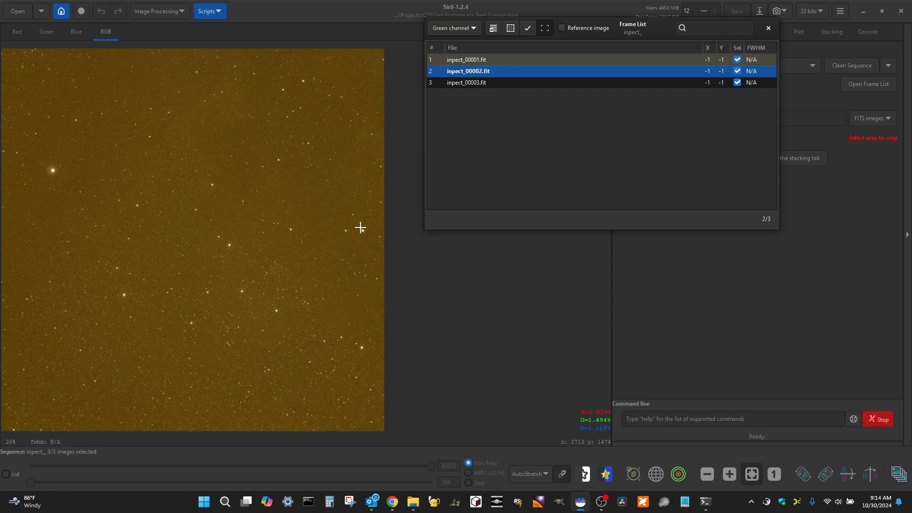
{"action": "left_click", "coordinate": [513, 60]}
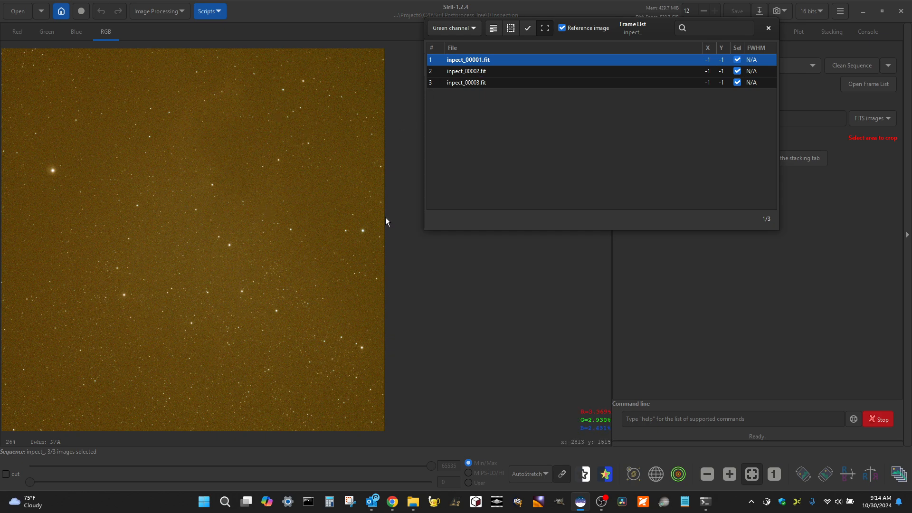
{"action": "left_click", "coordinate": [513, 71]}
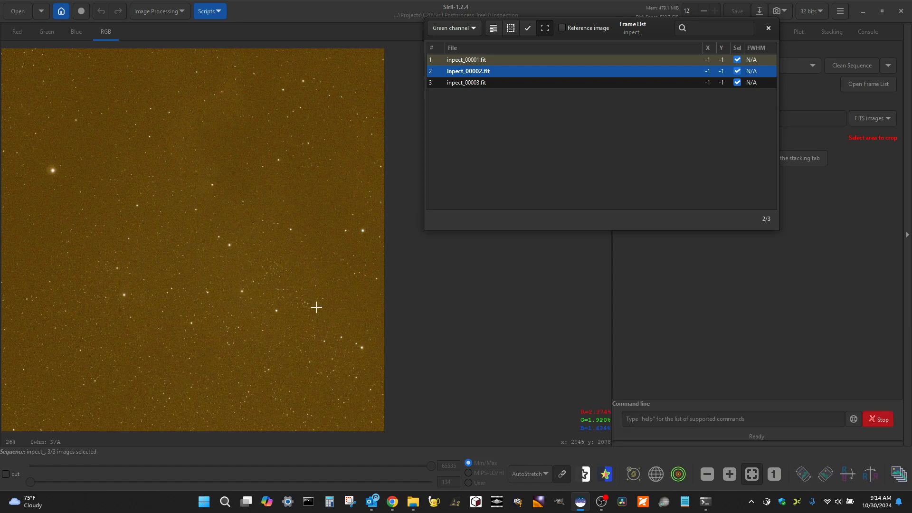
{"action": "left_click", "coordinate": [495, 59]}
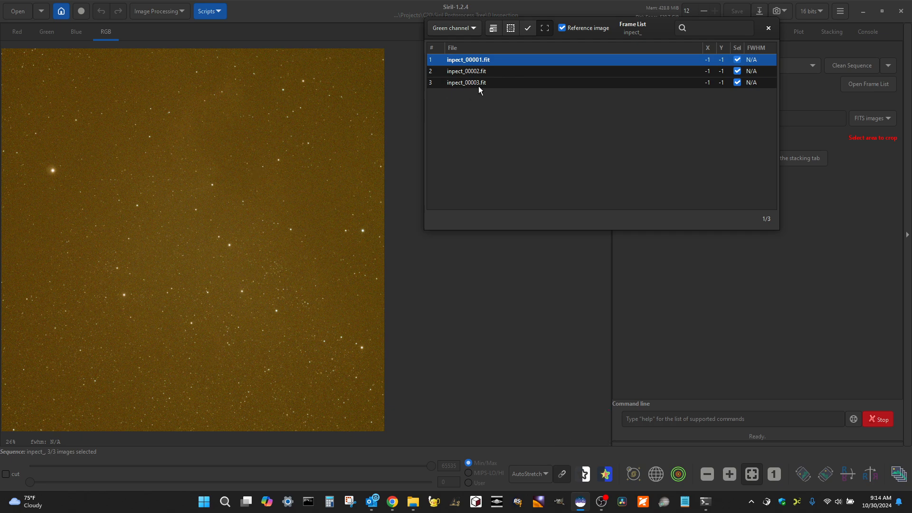
{"action": "left_click", "coordinate": [501, 71]}
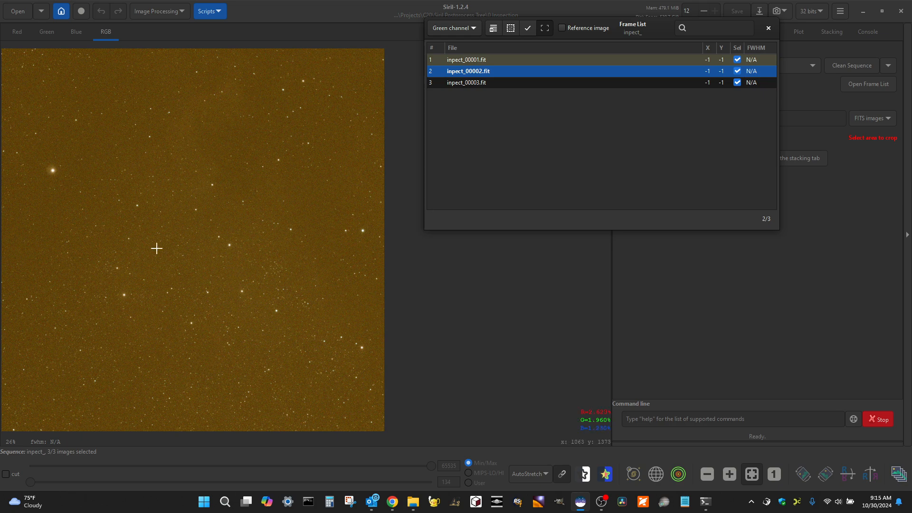
{"action": "scroll", "coordinate": [222, 257], "scroll_direction": "up", "scroll_amount": 4}
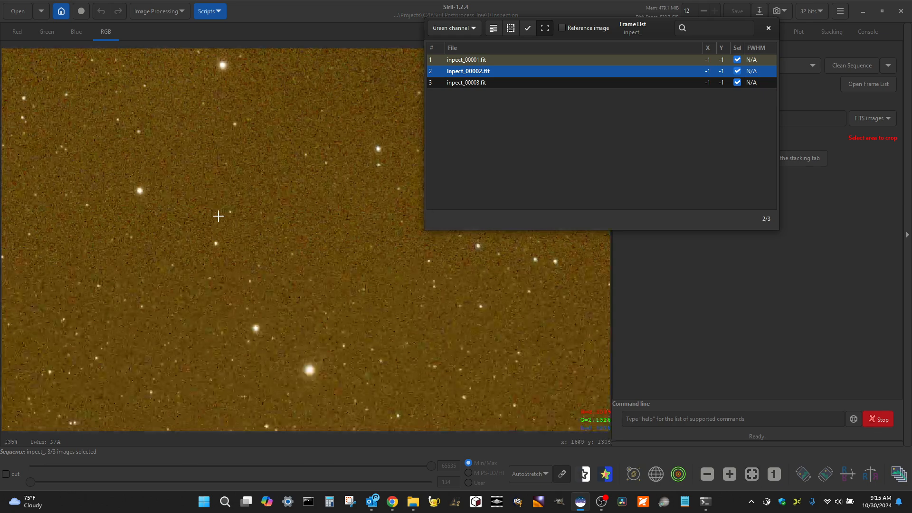
{"action": "scroll", "coordinate": [300, 236], "scroll_direction": "down", "scroll_amount": 3}
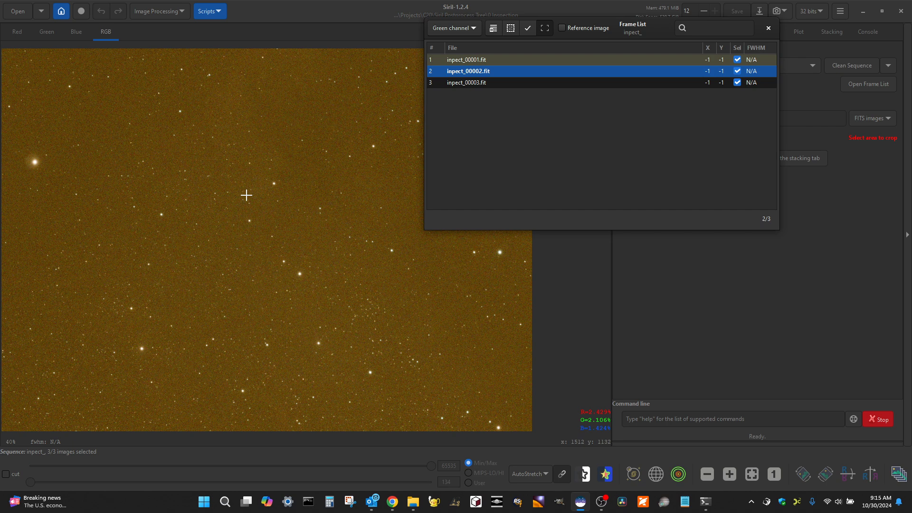
Display the stacked frame inpect_00003.fit for comparison with inpect_00002.fit, and close the frame list.
{"action": "left_click", "coordinate": [524, 83]}
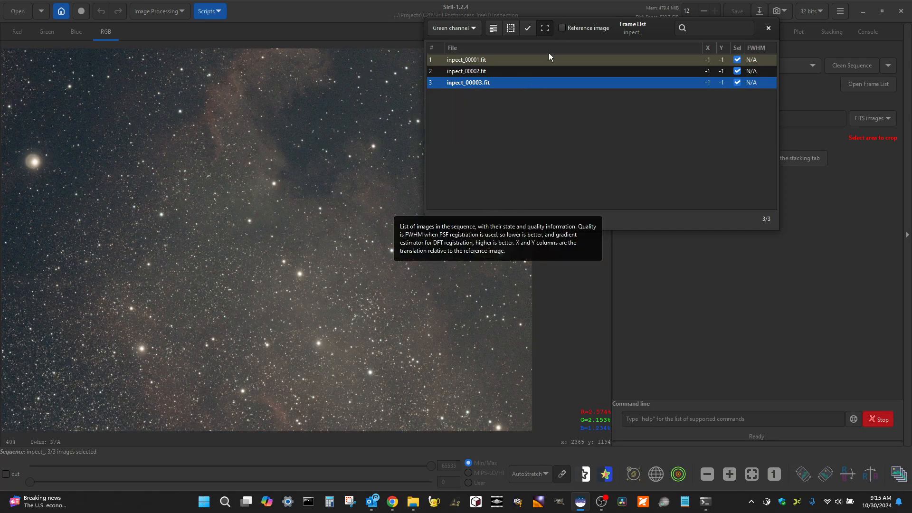
{"action": "left_click_drag", "start_coordinate": [614, 28], "coordinate": [749, 48]}
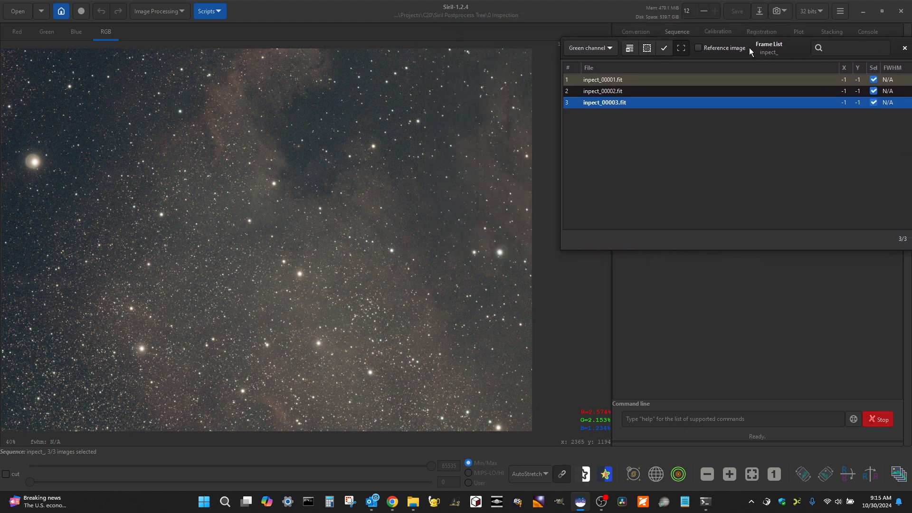
{"action": "left_click", "coordinate": [646, 90]}
{"action": "left_click", "coordinate": [651, 103]}
{"action": "left_click_drag", "start_coordinate": [791, 49], "coordinate": [563, 56]}
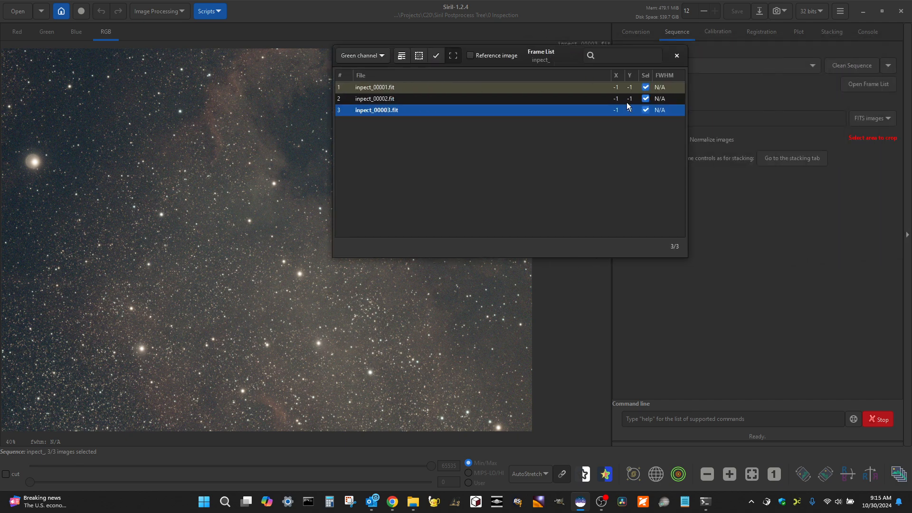
{"action": "left_click", "coordinate": [676, 57]}
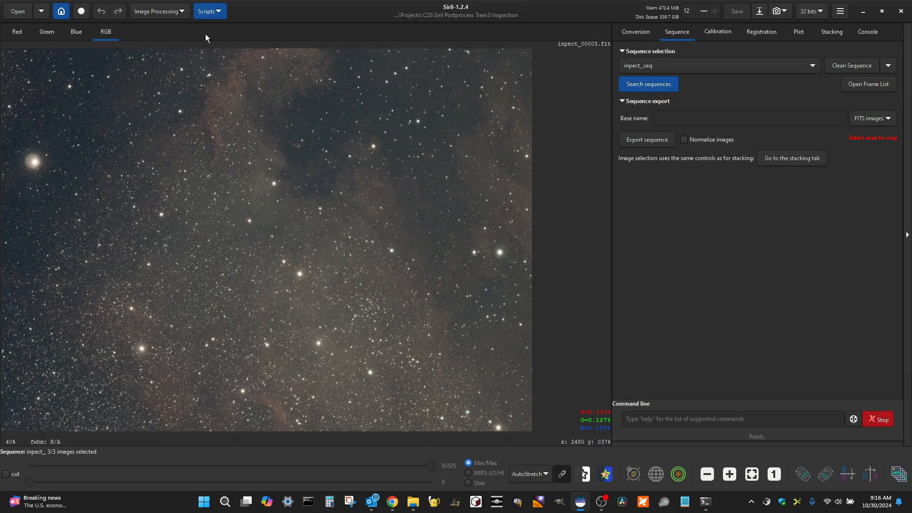
Change the working directory to the 2 Post-Processing folder in Siril Postprocess Tree and open 00 C20 Stacked.fit.
{"action": "left_click", "coordinate": [61, 13]}
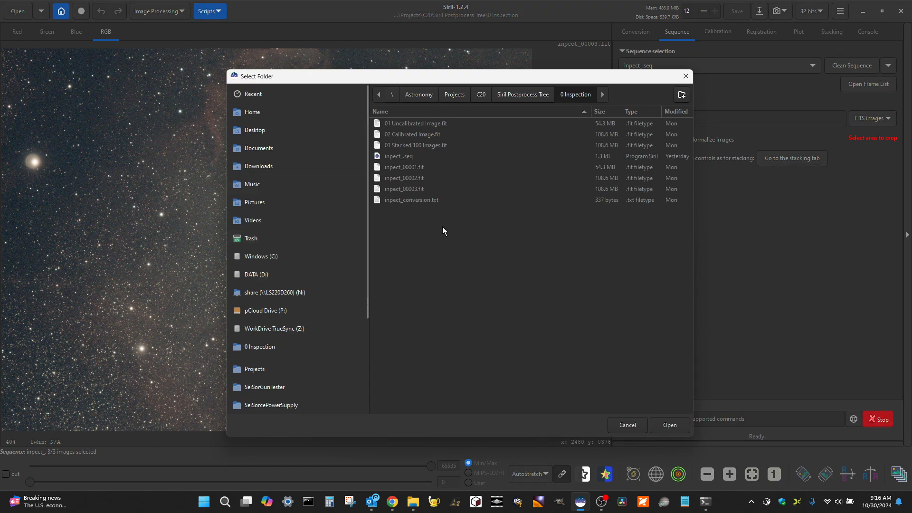
{"action": "left_click", "coordinate": [525, 94]}
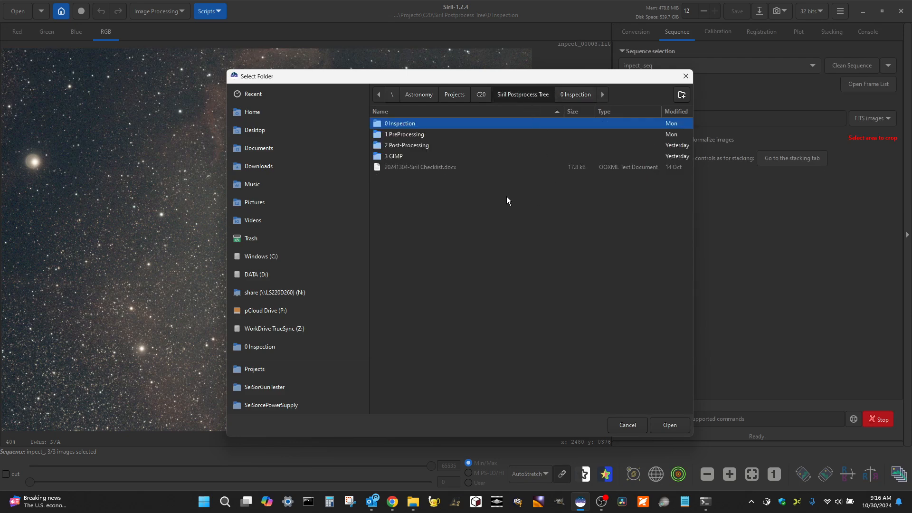
{"action": "left_click", "coordinate": [412, 135]}
{"action": "double_click", "coordinate": [419, 144]}
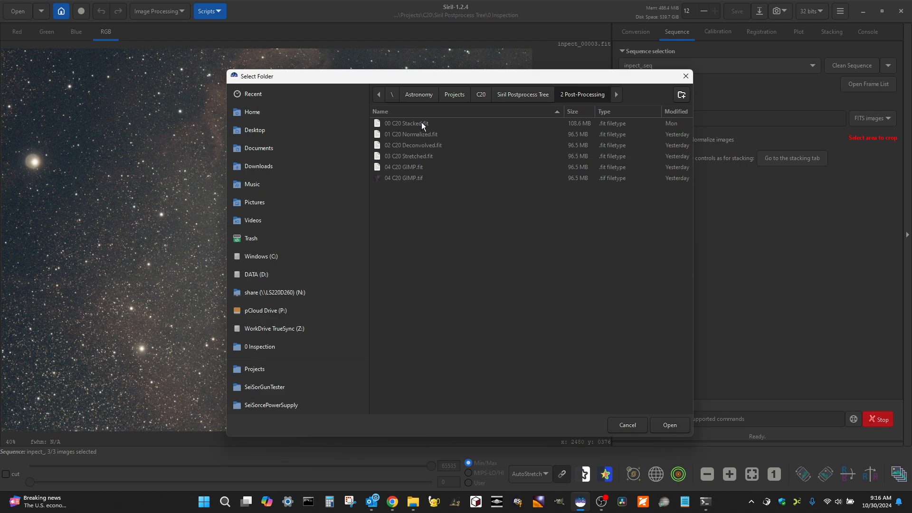
{"action": "left_click", "coordinate": [670, 425]}
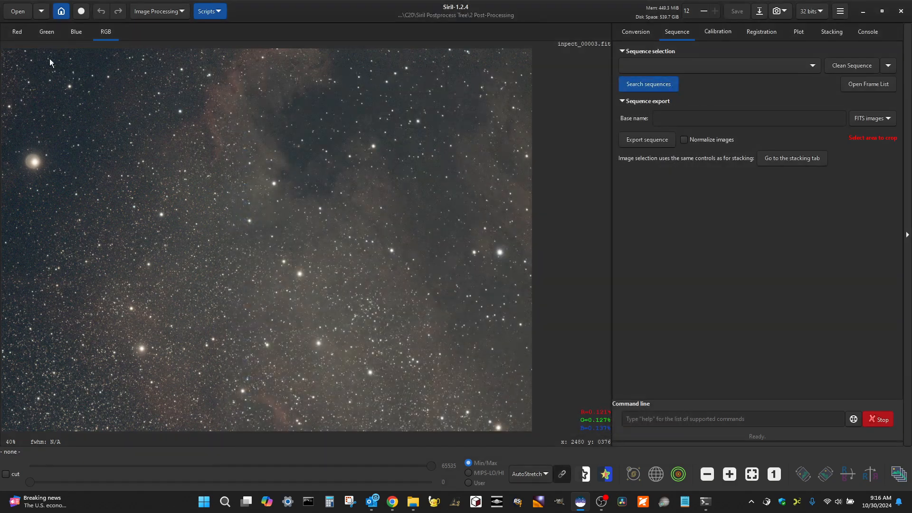
{"action": "left_click", "coordinate": [17, 11]}
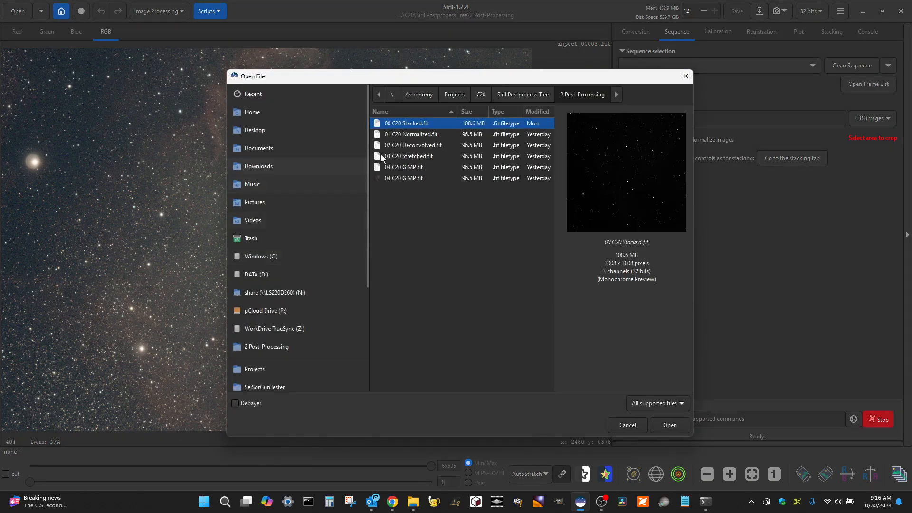
{"action": "double_click", "coordinate": [410, 122]}
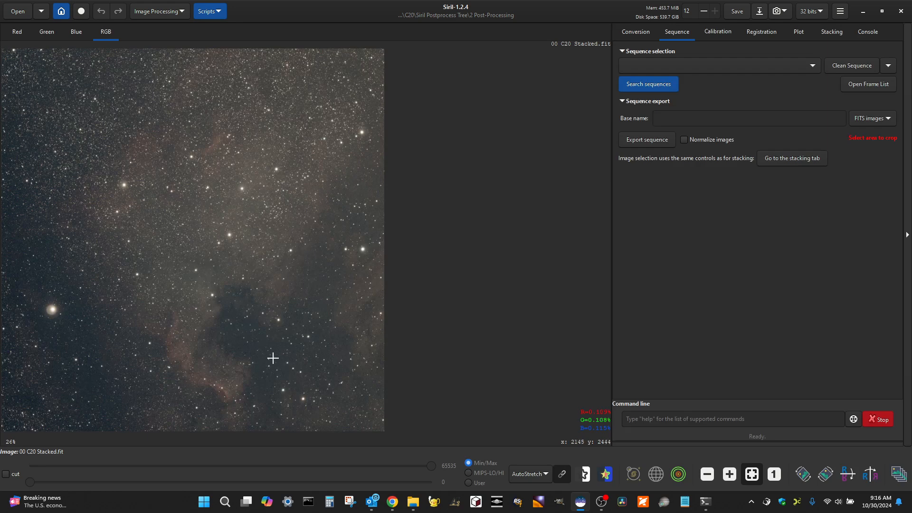
View the stacked image in Linear display mode and return the display to AutoStretch.
{"action": "left_click", "coordinate": [546, 475]}
{"action": "left_click", "coordinate": [538, 373]}
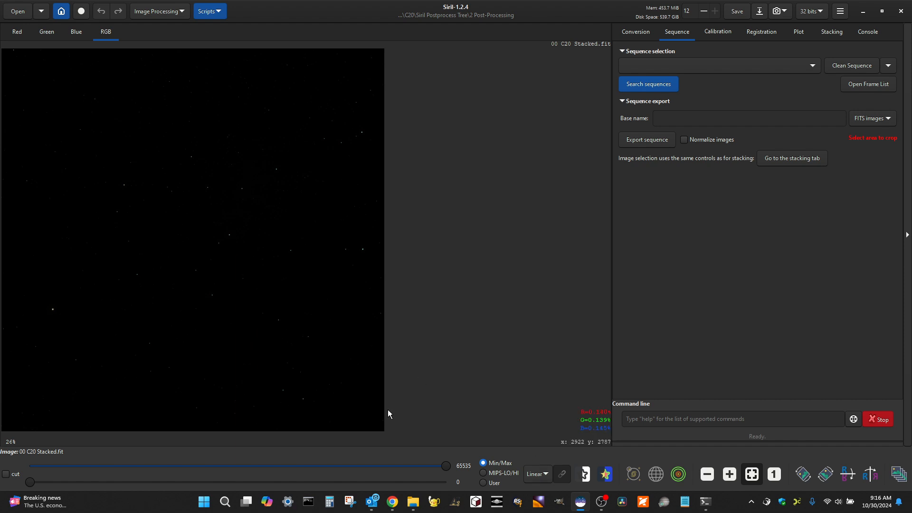
{"action": "left_click", "coordinate": [538, 475]}
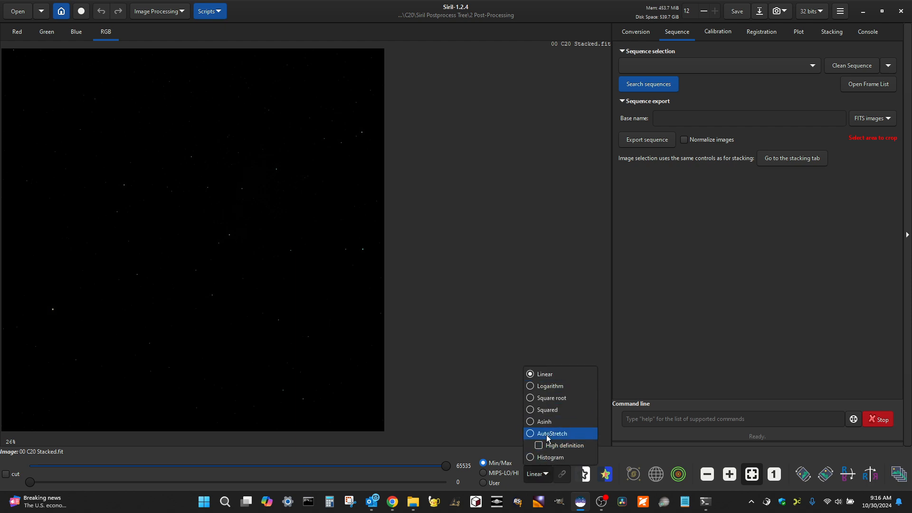
{"action": "left_click", "coordinate": [548, 435]}
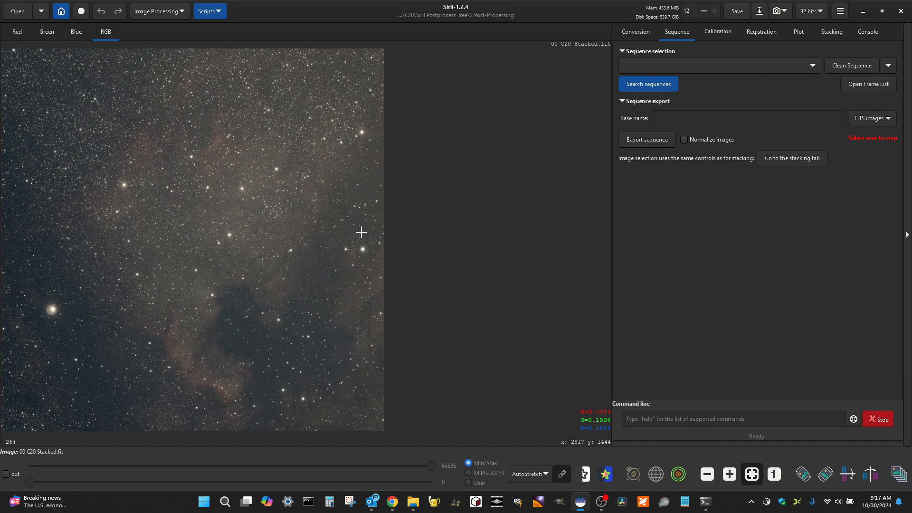
Examine the right-hand corners, lower edge and left edge of the stacked image up close for stacking artifacts.
{"action": "scroll", "coordinate": [432, 290], "scroll_direction": "down", "scroll_amount": 1}
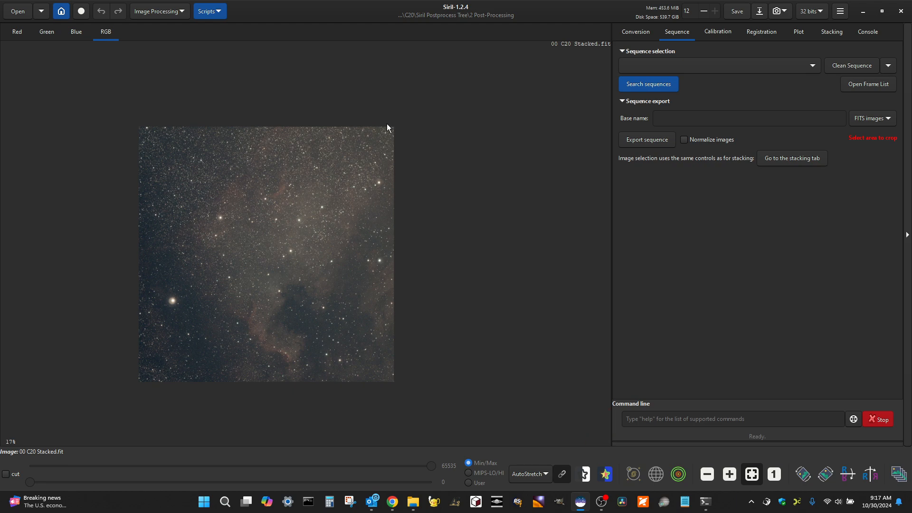
{"action": "scroll", "coordinate": [389, 126], "scroll_direction": "up", "scroll_amount": 8}
{"action": "scroll", "coordinate": [426, 150], "scroll_direction": "down", "scroll_amount": 8}
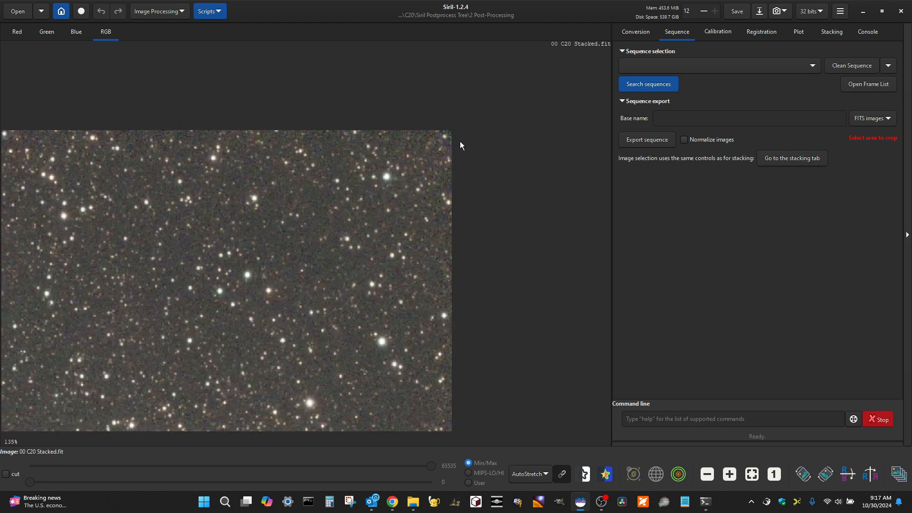
{"action": "scroll", "coordinate": [445, 184], "scroll_direction": "up", "scroll_amount": 5}
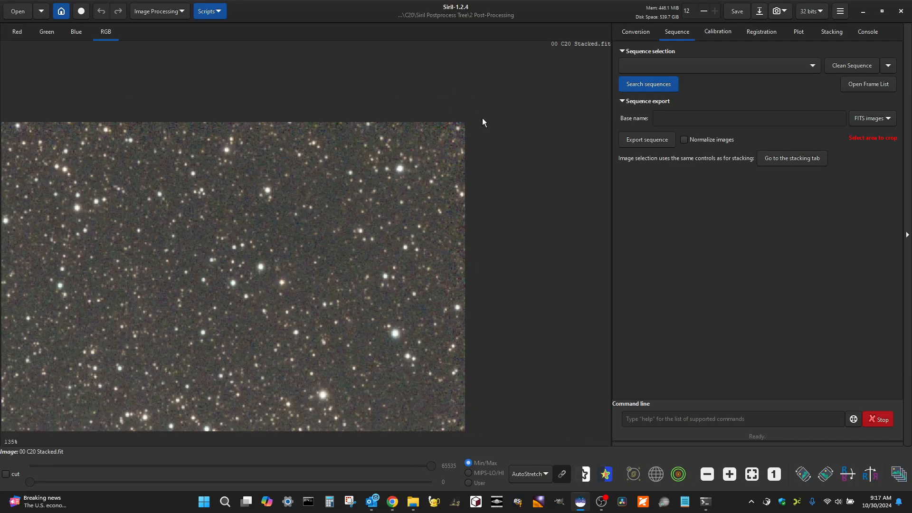
{"action": "scroll", "coordinate": [482, 120], "scroll_direction": "down", "scroll_amount": 2}
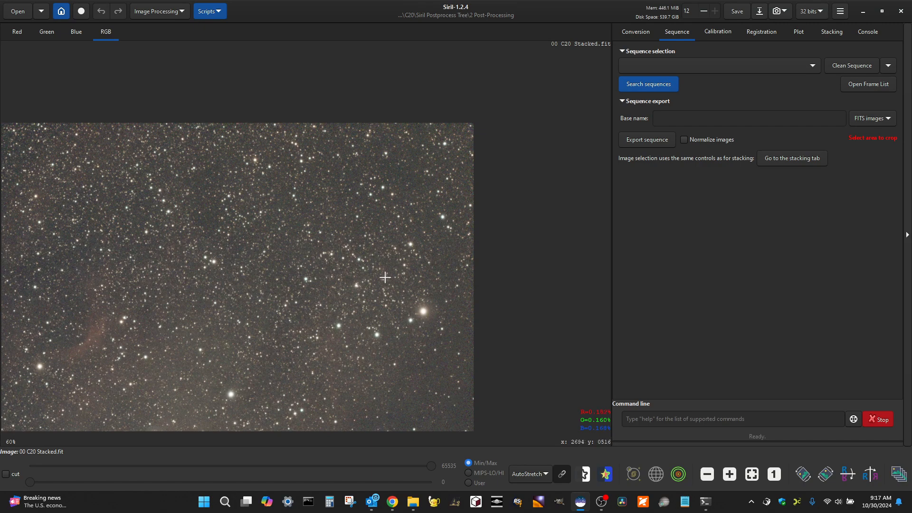
{"action": "scroll", "coordinate": [471, 139], "scroll_direction": "up", "scroll_amount": 2}
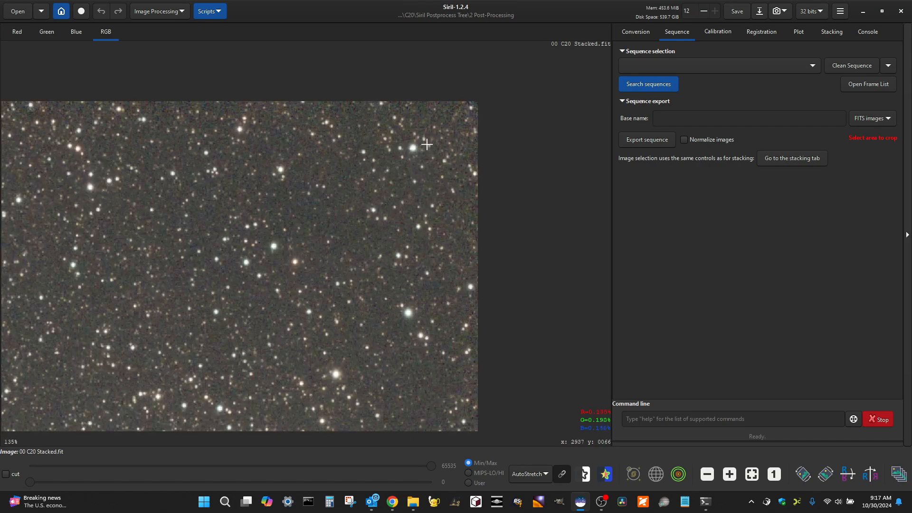
{"action": "scroll", "coordinate": [432, 144], "scroll_direction": "down", "scroll_amount": 2}
{"action": "scroll", "coordinate": [432, 119], "scroll_direction": "down", "scroll_amount": 2}
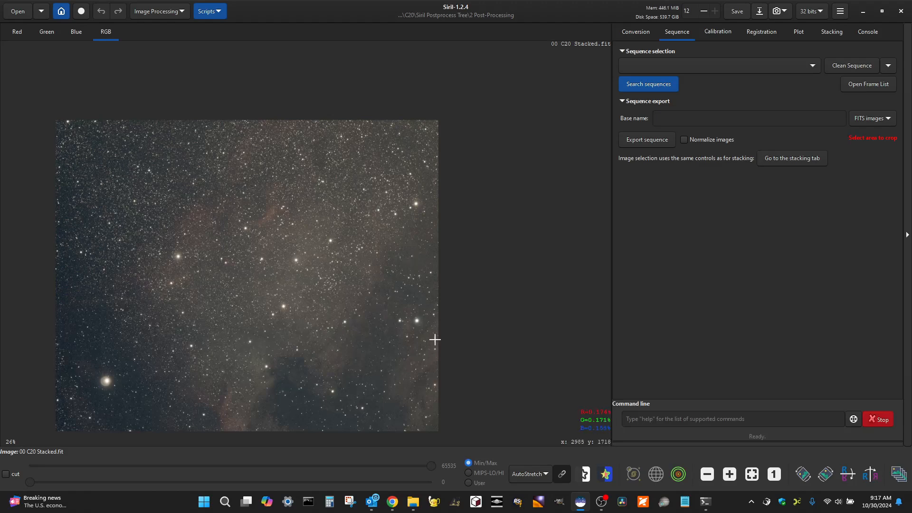
{"action": "scroll", "coordinate": [430, 213], "scroll_direction": "down", "scroll_amount": 1}
{"action": "scroll", "coordinate": [410, 415], "scroll_direction": "up", "scroll_amount": 7}
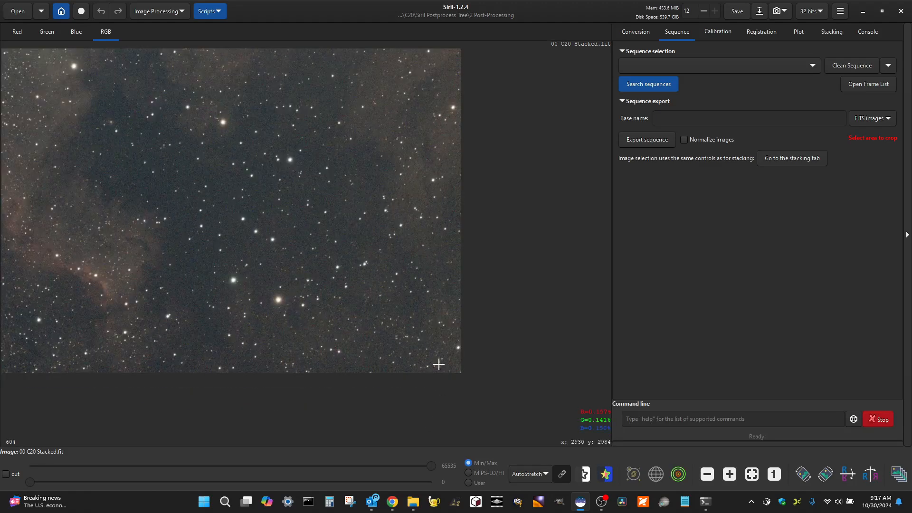
{"action": "scroll", "coordinate": [473, 379], "scroll_direction": "down", "scroll_amount": 6}
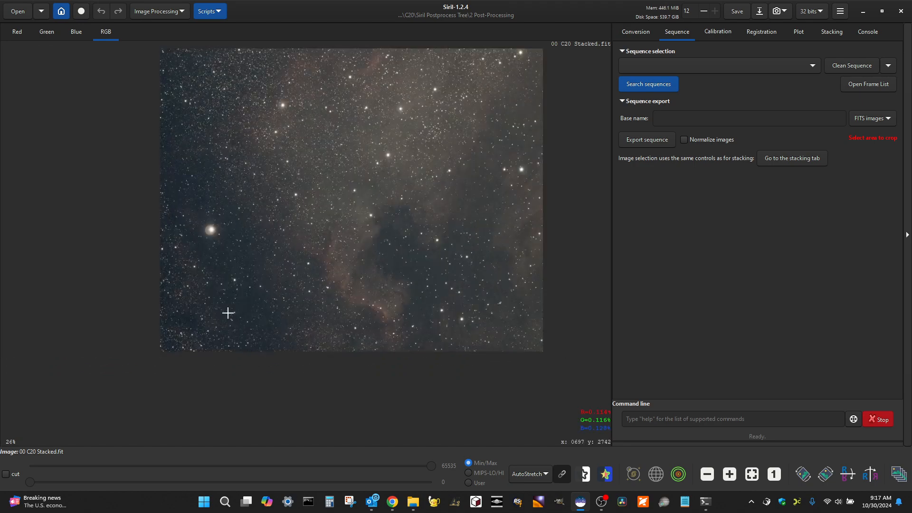
{"action": "scroll", "coordinate": [161, 256], "scroll_direction": "up", "scroll_amount": 4}
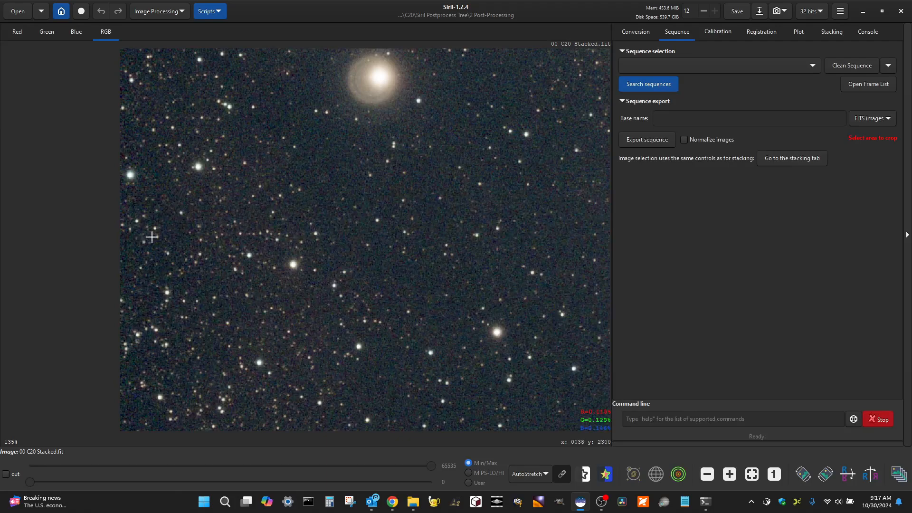
Draw a crop selection about 227 px wide near the image's lower-left corner and extend its lower edge to a height of about 729 px.
{"action": "scroll", "coordinate": [101, 251], "scroll_direction": "up", "scroll_amount": 2}
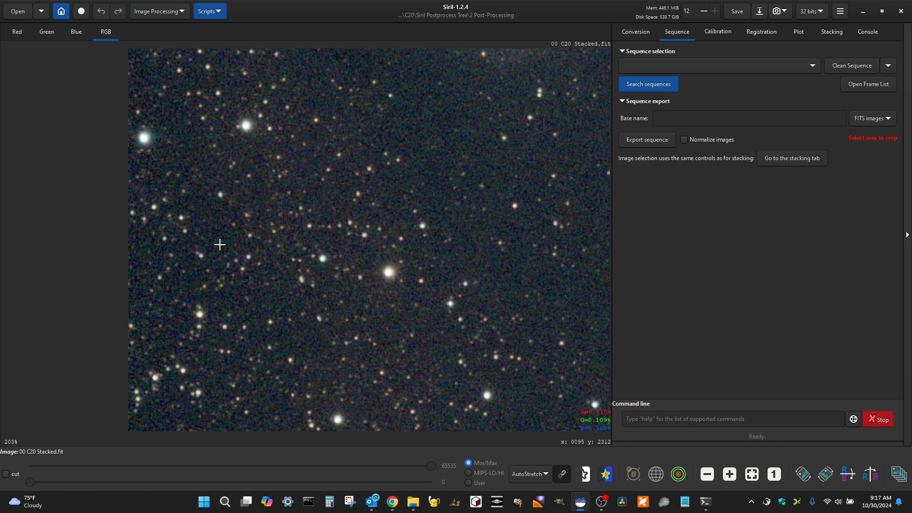
{"action": "left_click_drag", "start_coordinate": [220, 244], "coordinate": [440, 127]}
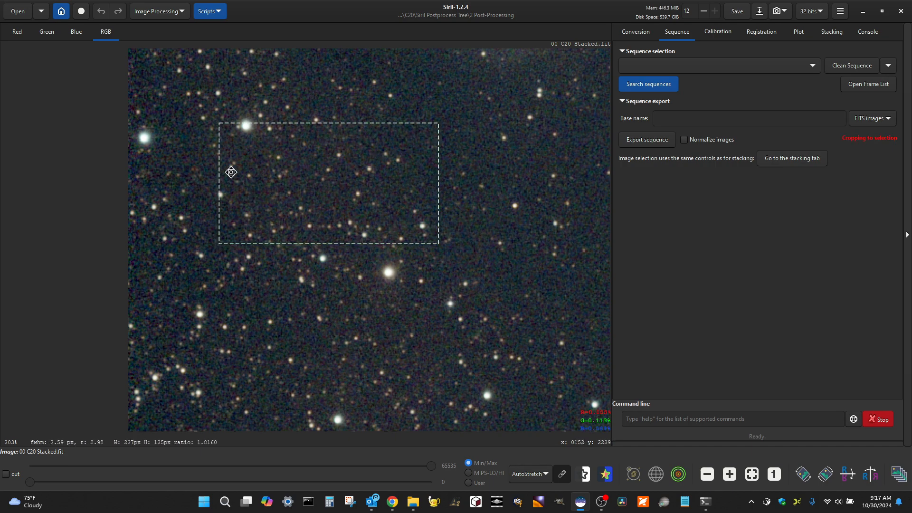
{"action": "scroll", "coordinate": [176, 196], "scroll_direction": "down", "scroll_amount": 3}
{"action": "left_click_drag", "start_coordinate": [220, 211], "coordinate": [220, 386]}
{"action": "scroll", "coordinate": [225, 316], "scroll_direction": "down", "scroll_amount": 2}
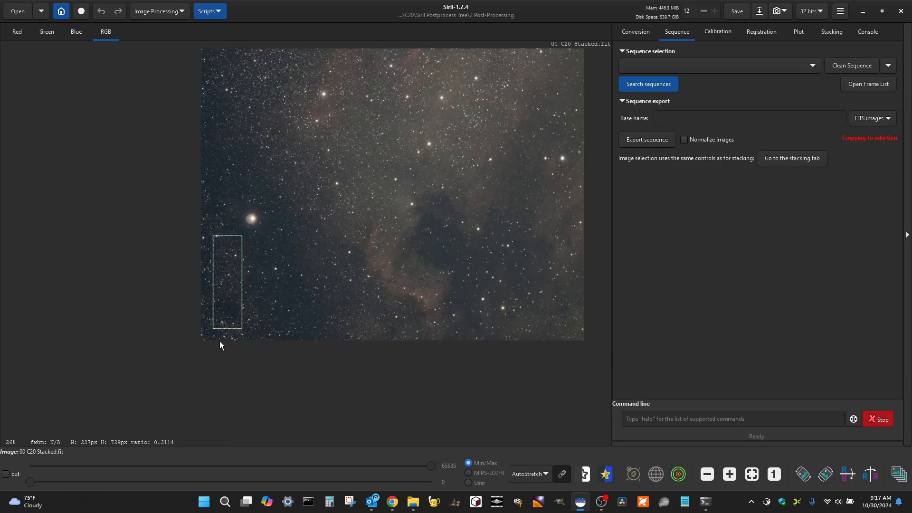
Pull the selection's lower and left edges inward from the image border, to about 217 × 710 px.
{"action": "scroll", "coordinate": [221, 340], "scroll_direction": "up", "scroll_amount": 6}
{"action": "left_click_drag", "start_coordinate": [232, 147], "coordinate": [235, 104]}
{"action": "scroll", "coordinate": [292, 222], "scroll_direction": "down", "scroll_amount": 3}
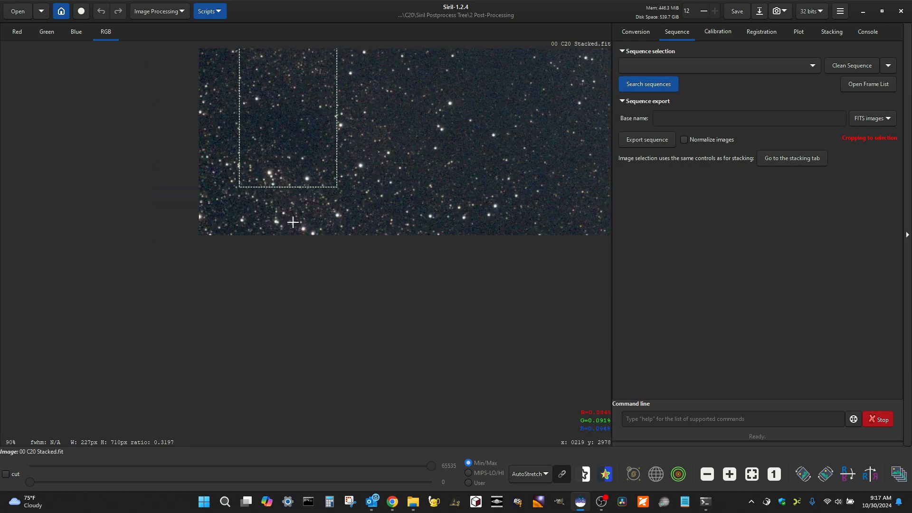
{"action": "scroll", "coordinate": [255, 126], "scroll_direction": "up", "scroll_amount": 3}
{"action": "left_click_drag", "start_coordinate": [205, 160], "coordinate": [219, 159]}
{"action": "scroll", "coordinate": [206, 295], "scroll_direction": "down", "scroll_amount": 5}
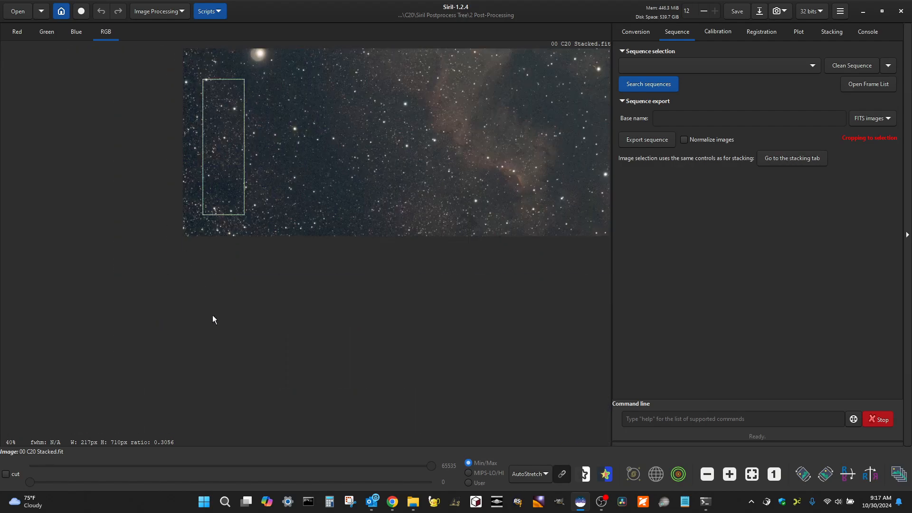
Extend the selection's upper edge to just inside the image's top border, for a height of about 2757 px.
{"action": "scroll", "coordinate": [248, 271], "scroll_direction": "down", "scroll_amount": 1}
{"action": "scroll", "coordinate": [245, 241], "scroll_direction": "up", "scroll_amount": 4}
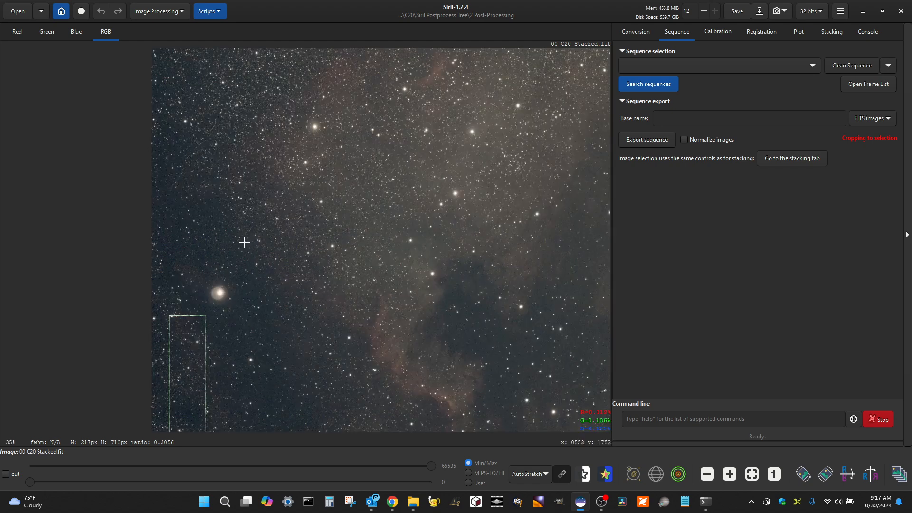
{"action": "scroll", "coordinate": [183, 376], "scroll_direction": "down", "scroll_amount": 1}
{"action": "left_click_drag", "start_coordinate": [167, 370], "coordinate": [189, 60]}
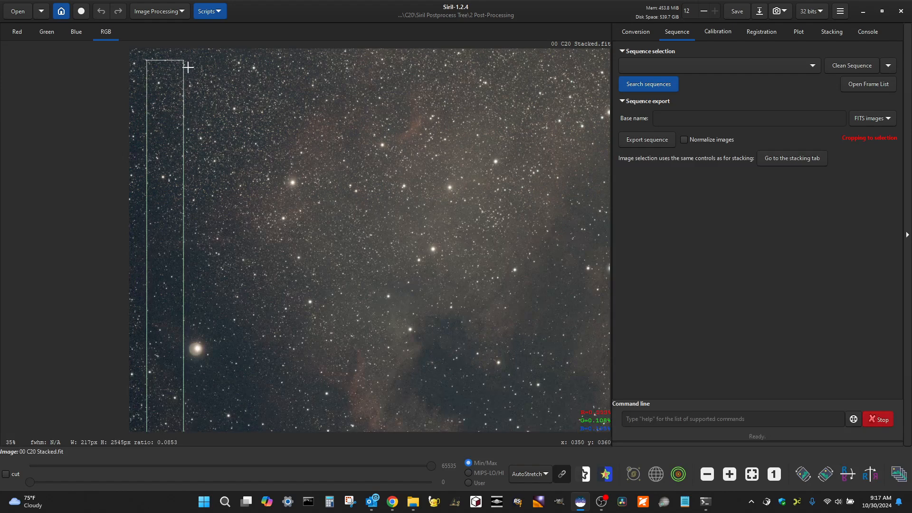
{"action": "scroll", "coordinate": [178, 163], "scroll_direction": "down", "scroll_amount": 2}
{"action": "scroll", "coordinate": [185, 85], "scroll_direction": "up", "scroll_amount": 4}
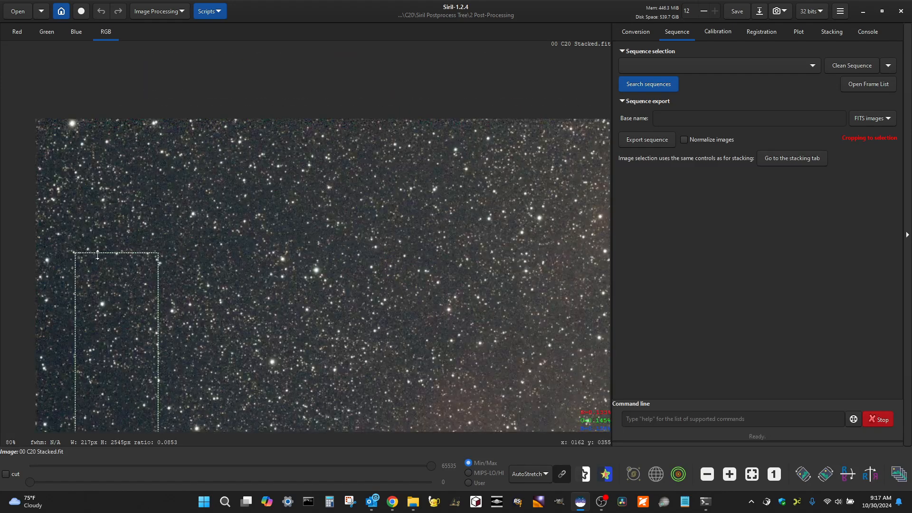
{"action": "left_click_drag", "start_coordinate": [103, 256], "coordinate": [108, 172]}
{"action": "scroll", "coordinate": [102, 180], "scroll_direction": "down", "scroll_amount": 5}
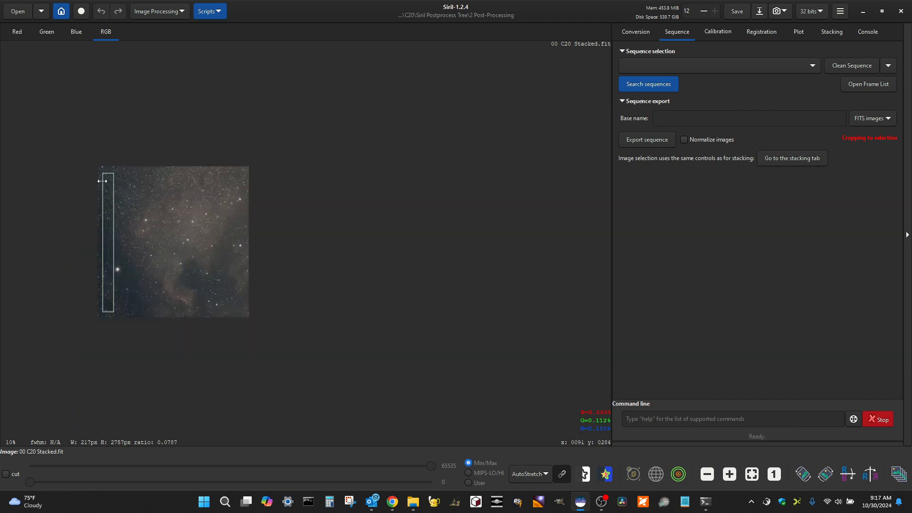
Extend the selection's right edge to just inside the image's right border, for a width of about 2834 px.
{"action": "left_click_drag", "start_coordinate": [114, 222], "coordinate": [245, 223]}
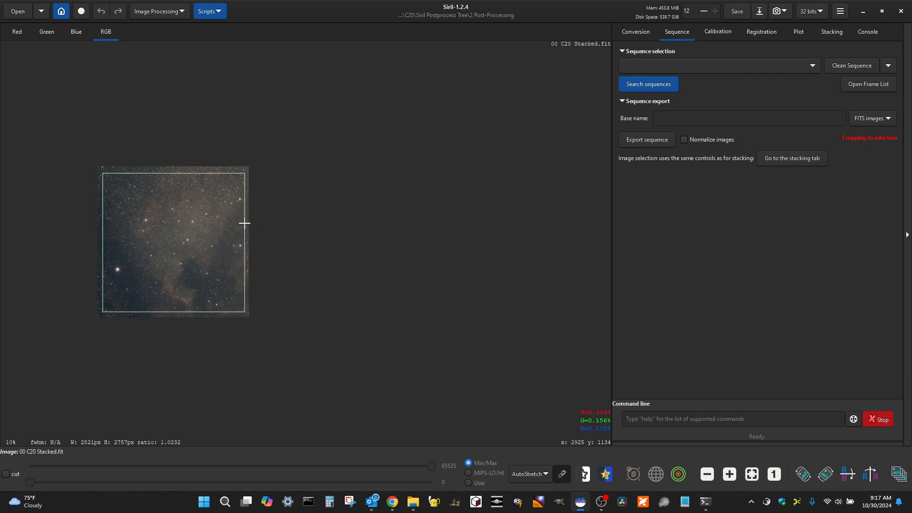
{"action": "scroll", "coordinate": [245, 223], "scroll_direction": "up", "scroll_amount": 6}
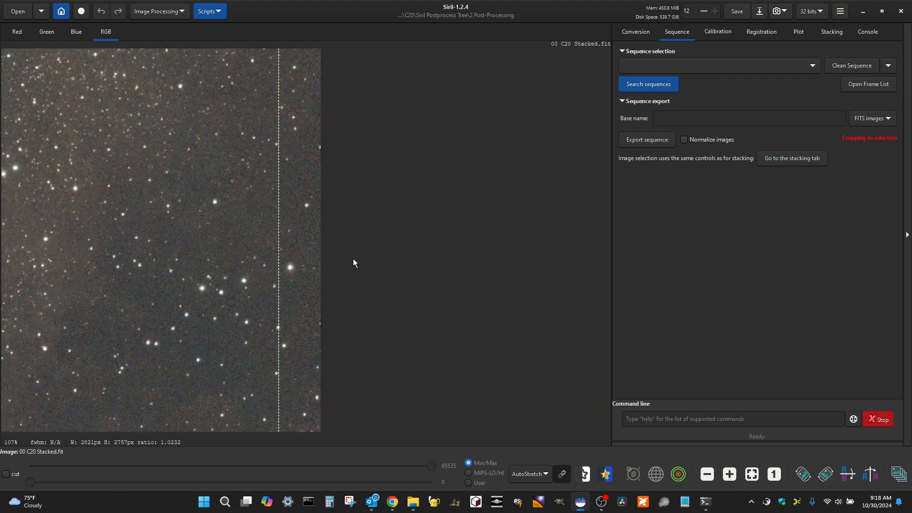
{"action": "scroll", "coordinate": [309, 231], "scroll_direction": "up", "scroll_amount": 2}
{"action": "left_click_drag", "start_coordinate": [242, 247], "coordinate": [255, 249]}
{"action": "scroll", "coordinate": [360, 274], "scroll_direction": "down", "scroll_amount": 5}
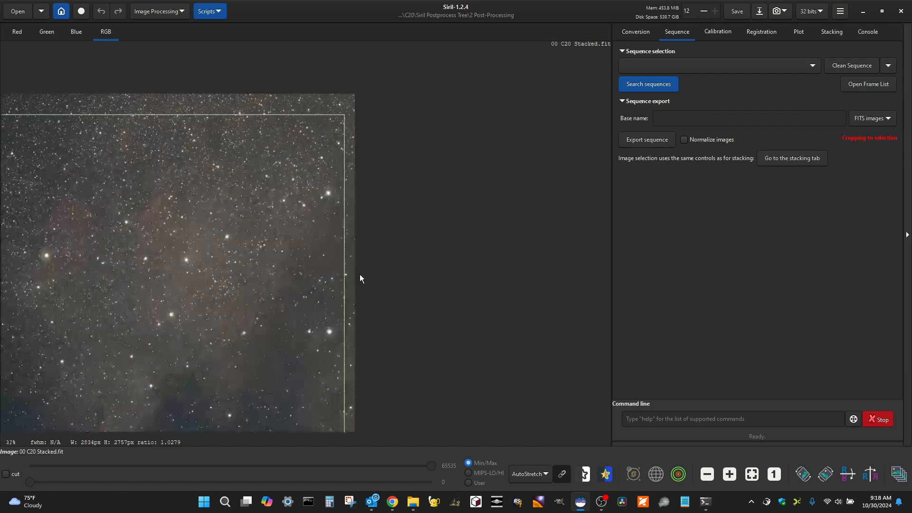
{"action": "scroll", "coordinate": [376, 210], "scroll_direction": "down", "scroll_amount": 1}
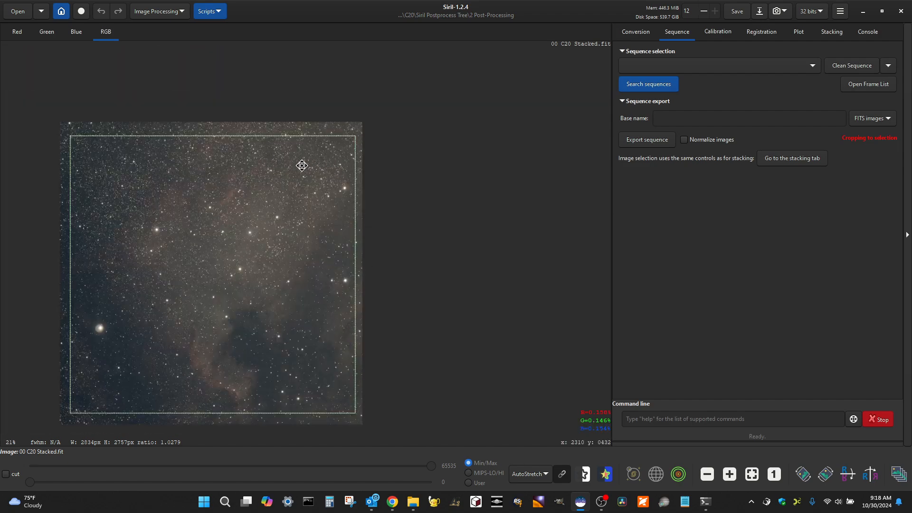
Pull the selection's right edge inward to a width of about 2802 px and raise its upper edge to a height of about 2775 px.
{"action": "scroll", "coordinate": [351, 159], "scroll_direction": "up", "scroll_amount": 3}
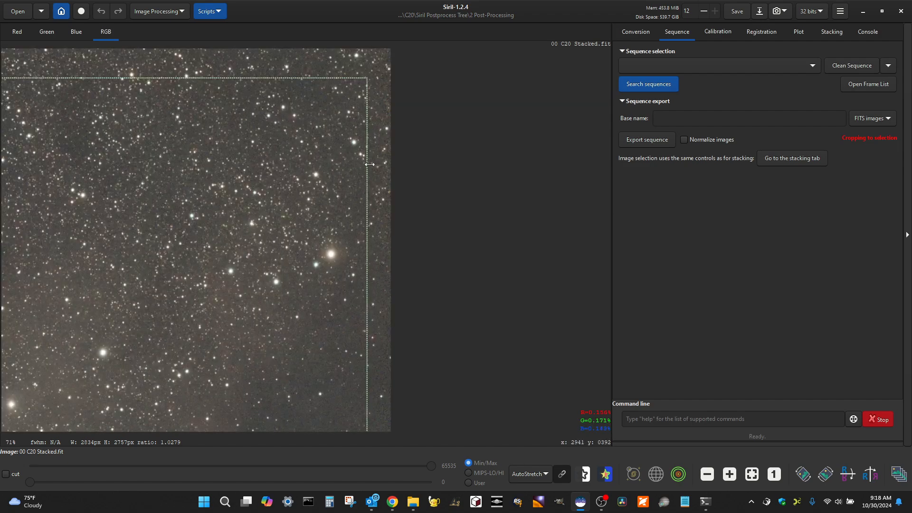
{"action": "left_click_drag", "start_coordinate": [367, 168], "coordinate": [357, 168]}
{"action": "scroll", "coordinate": [451, 215], "scroll_direction": "down", "scroll_amount": 3}
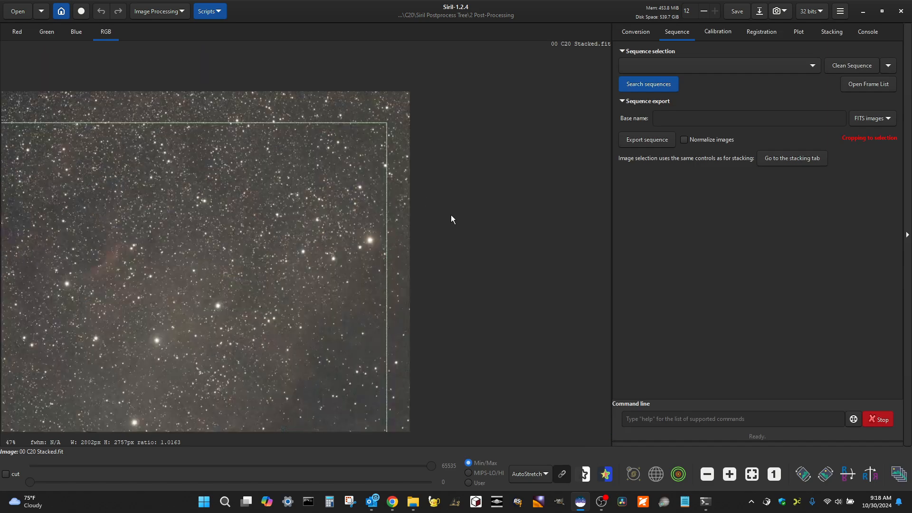
{"action": "scroll", "coordinate": [398, 155], "scroll_direction": "up", "scroll_amount": 3}
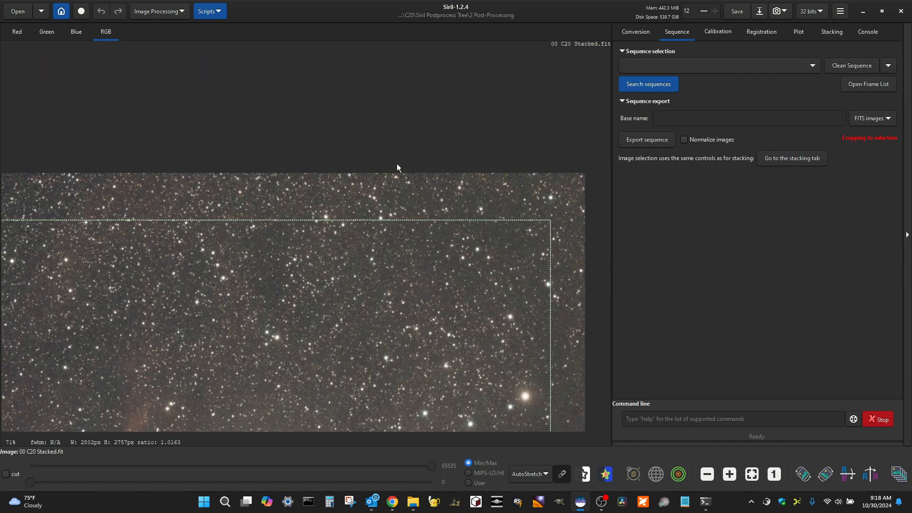
{"action": "left_click_drag", "start_coordinate": [374, 222], "coordinate": [375, 214]}
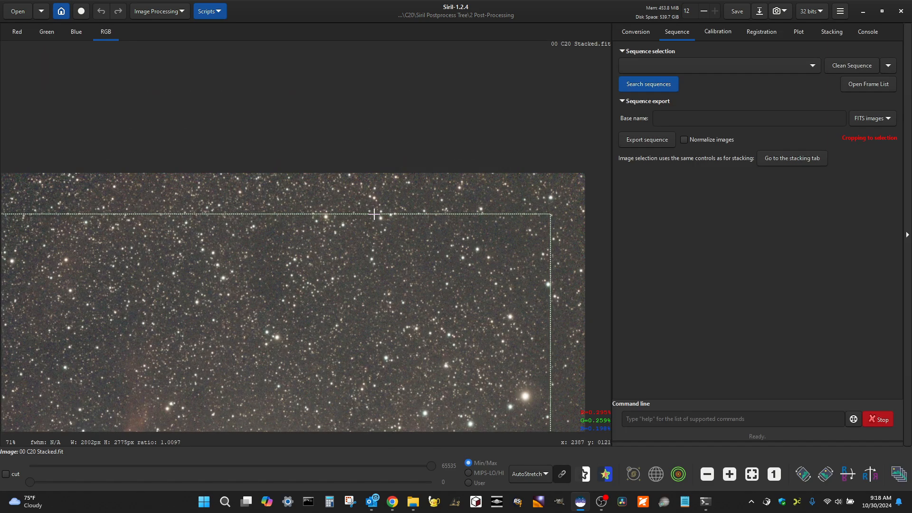
{"action": "scroll", "coordinate": [330, 133], "scroll_direction": "down", "scroll_amount": 4}
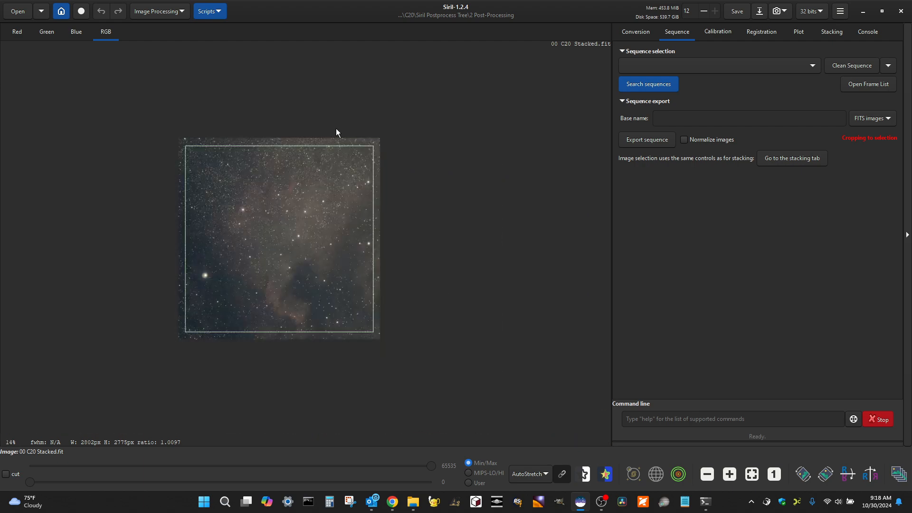
Check the selection's lower edge and move its left edge inward, to a width of about 2781 px.
{"action": "scroll", "coordinate": [238, 341], "scroll_direction": "up", "scroll_amount": 5}
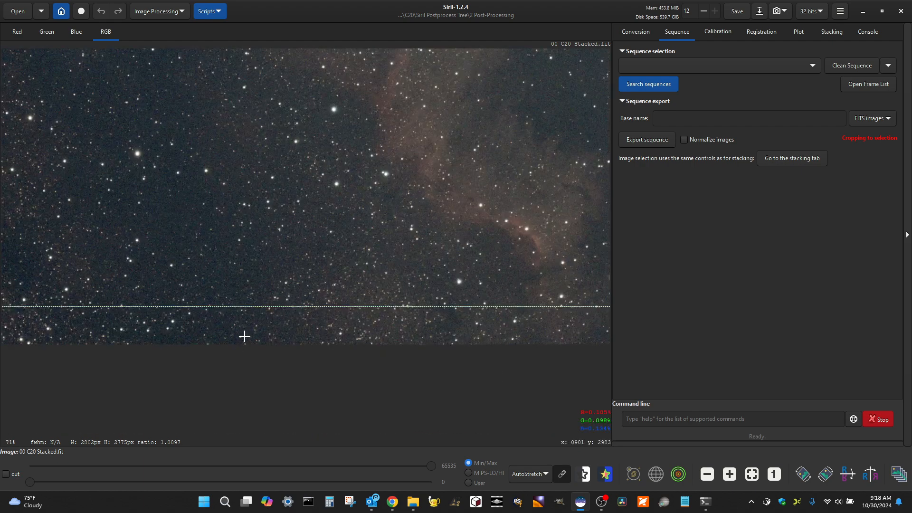
{"action": "scroll", "coordinate": [355, 311], "scroll_direction": "down", "scroll_amount": 2}
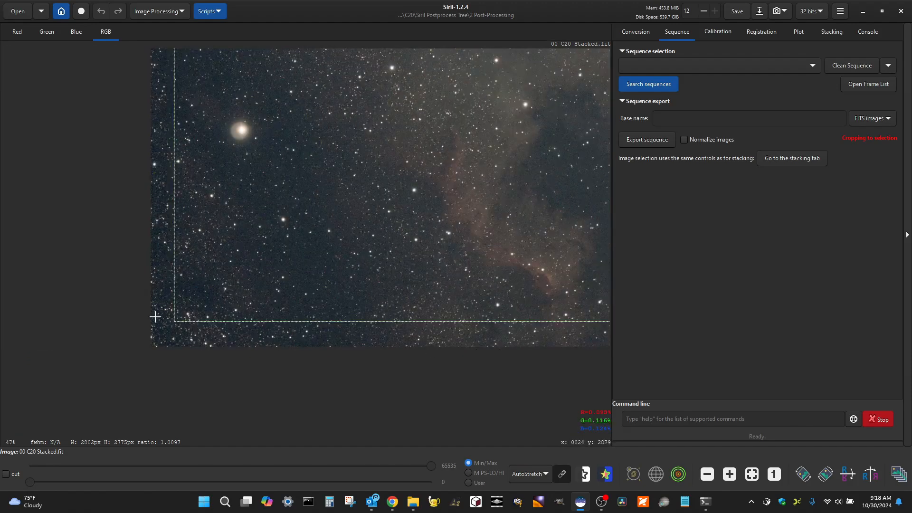
{"action": "left_click_drag", "start_coordinate": [174, 268], "coordinate": [179, 267]}
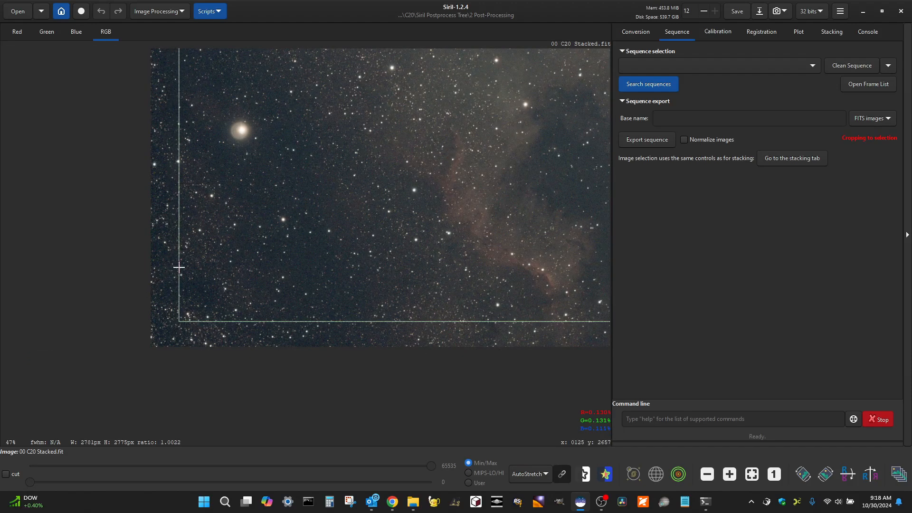
{"action": "scroll", "coordinate": [162, 333], "scroll_direction": "down", "scroll_amount": 2}
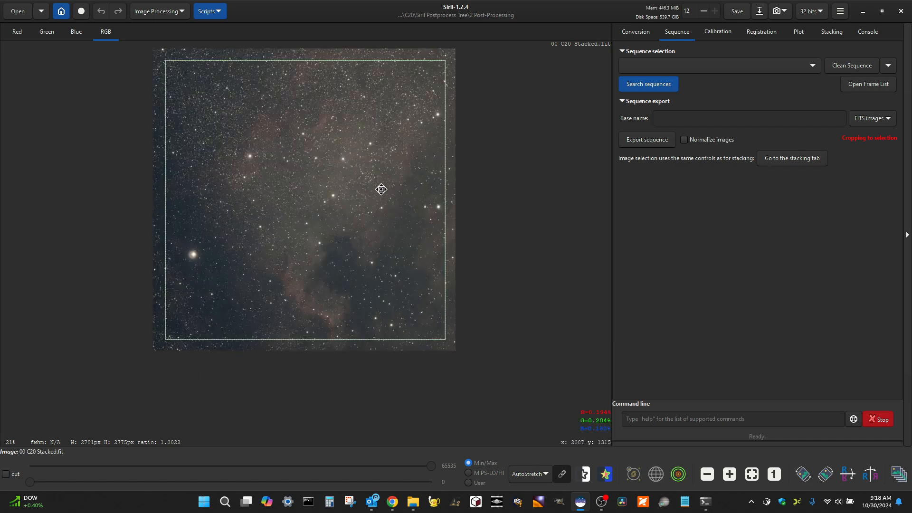
Examine the bright star's halo and its position relative to the left edge of the crop selection.
{"action": "scroll", "coordinate": [170, 239], "scroll_direction": "up", "scroll_amount": 4}
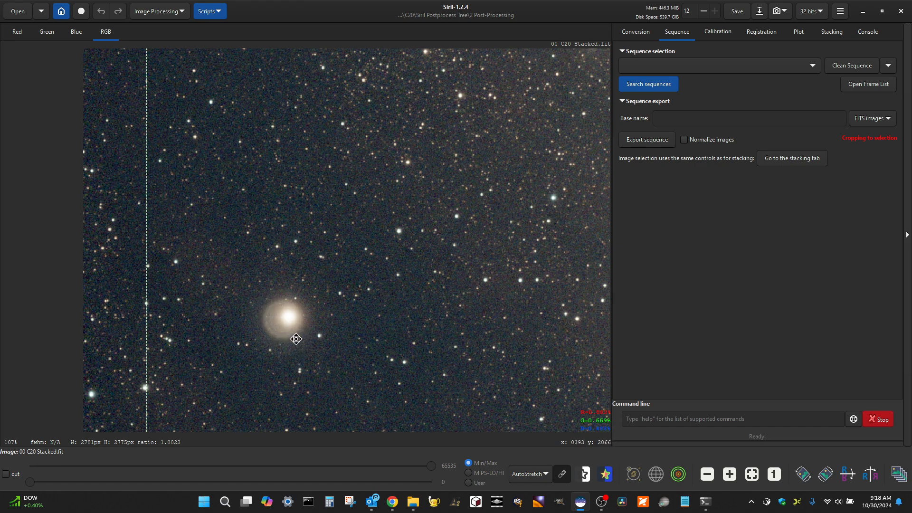
{"action": "scroll", "coordinate": [304, 335], "scroll_direction": "down", "scroll_amount": 2}
{"action": "scroll", "coordinate": [233, 267], "scroll_direction": "down", "scroll_amount": 1}
{"action": "scroll", "coordinate": [203, 256], "scroll_direction": "down", "scroll_amount": 2}
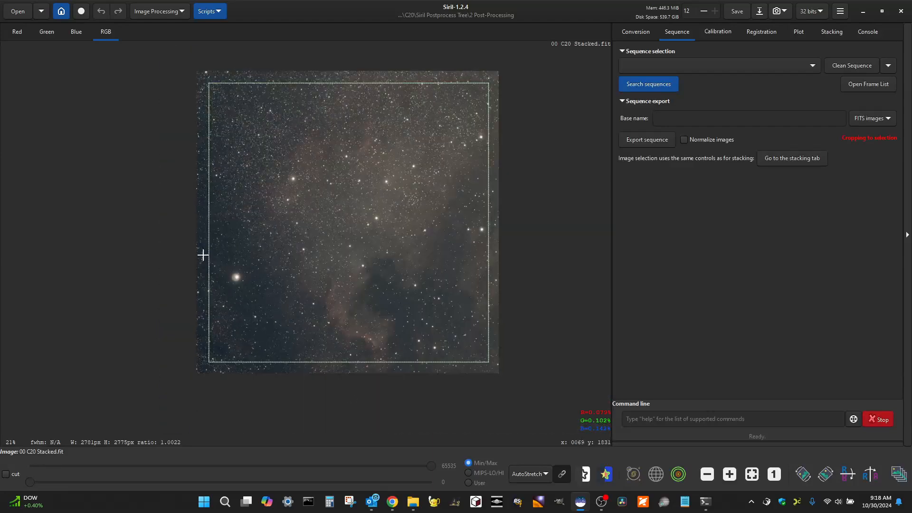
{"action": "scroll", "coordinate": [244, 285], "scroll_direction": "up", "scroll_amount": 3}
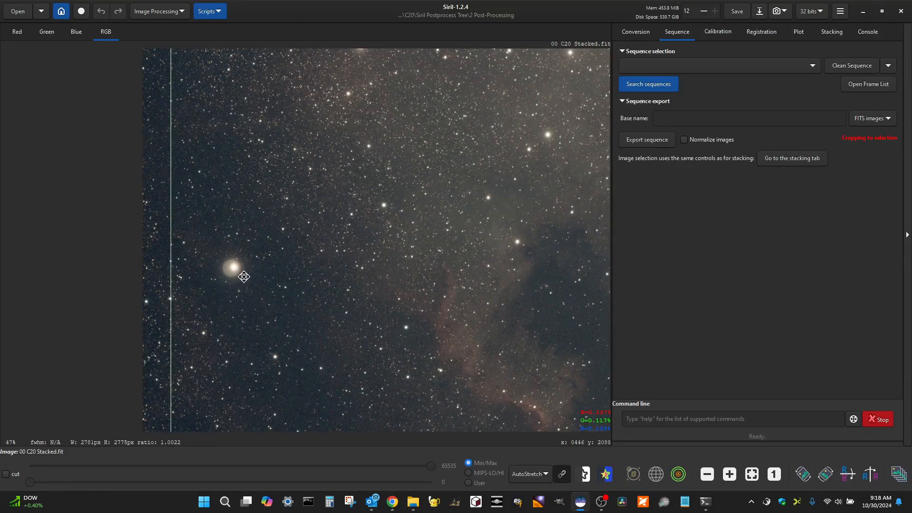
{"action": "scroll", "coordinate": [244, 276], "scroll_direction": "down", "scroll_amount": 1}
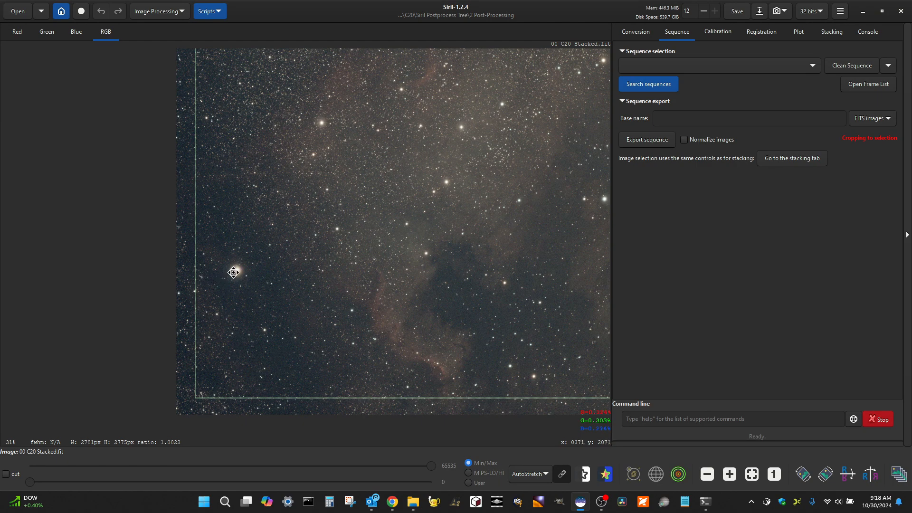
Check the crop selection against the image borders and pull its right edge inward, for a width of about 2771 px.
{"action": "scroll", "coordinate": [278, 262], "scroll_direction": "down", "scroll_amount": 1}
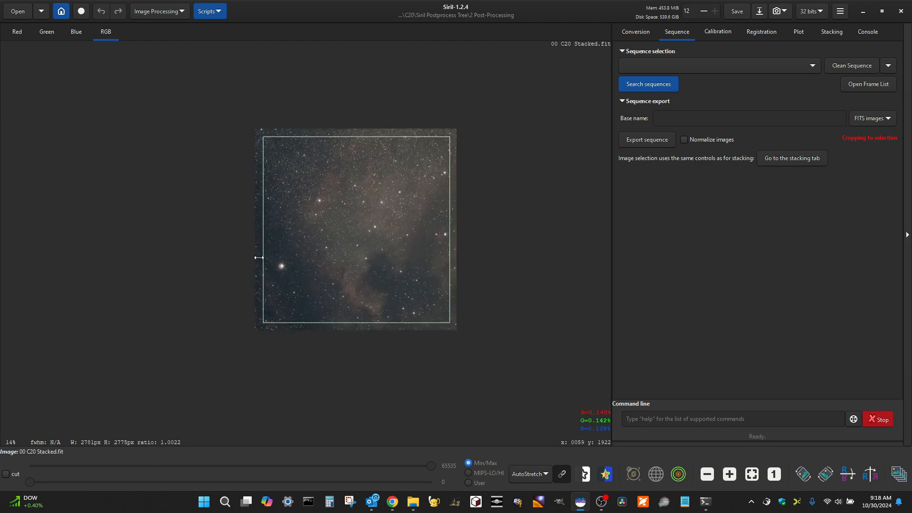
{"action": "scroll", "coordinate": [276, 267], "scroll_direction": "up", "scroll_amount": 2}
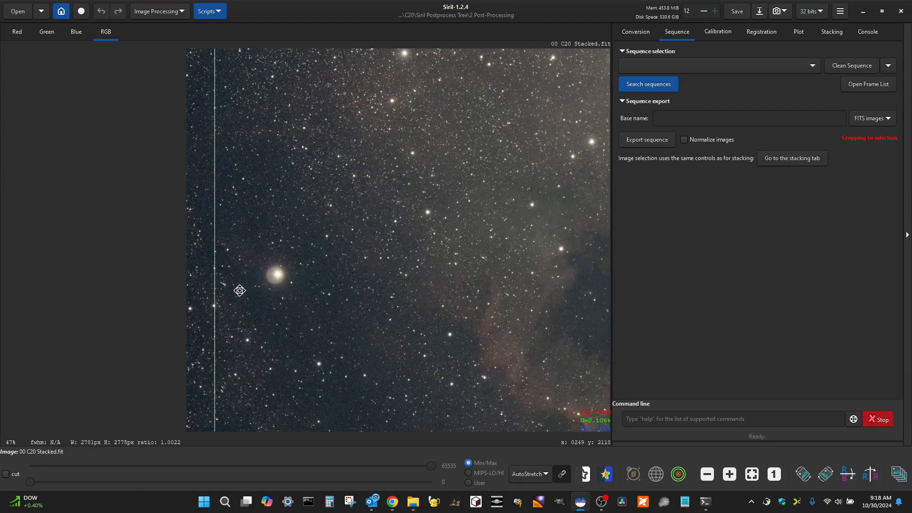
{"action": "scroll", "coordinate": [234, 268], "scroll_direction": "down", "scroll_amount": 2}
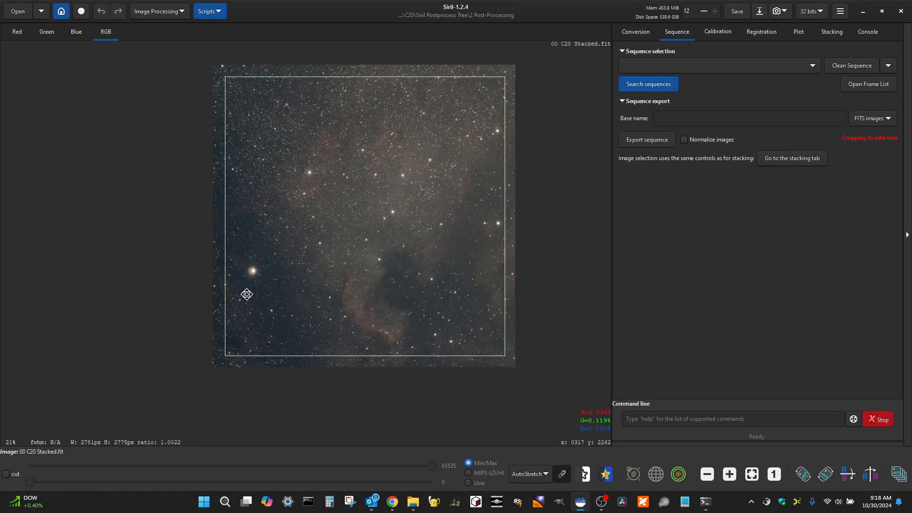
{"action": "scroll", "coordinate": [275, 312], "scroll_direction": "down", "scroll_amount": 1}
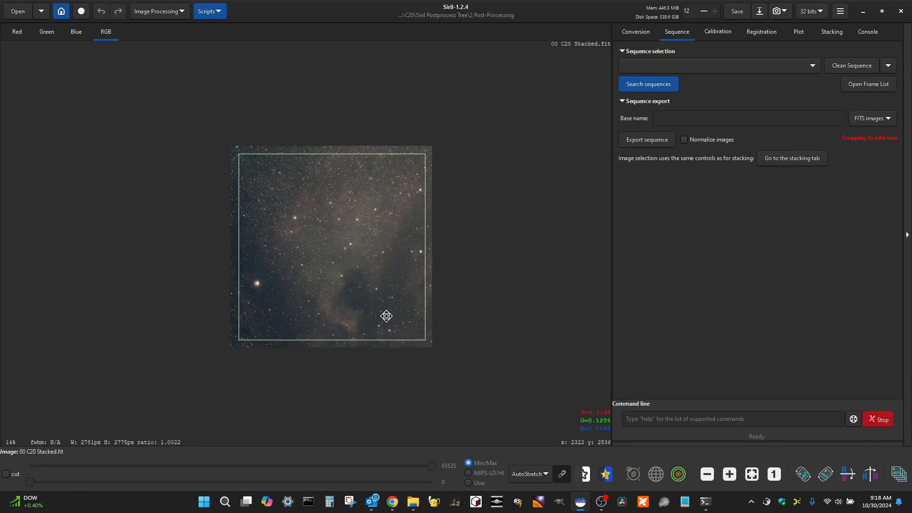
{"action": "scroll", "coordinate": [417, 261], "scroll_direction": "up", "scroll_amount": 3}
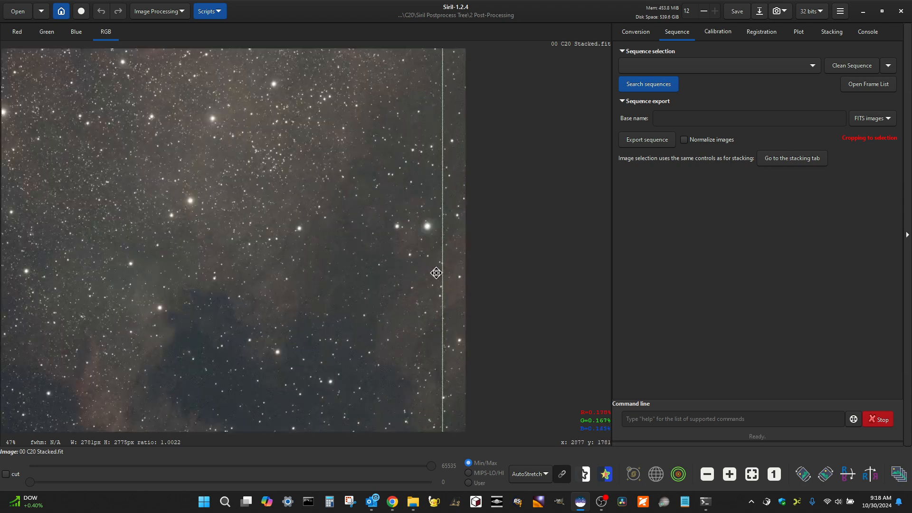
{"action": "left_click_drag", "start_coordinate": [443, 272], "coordinate": [440, 272]}
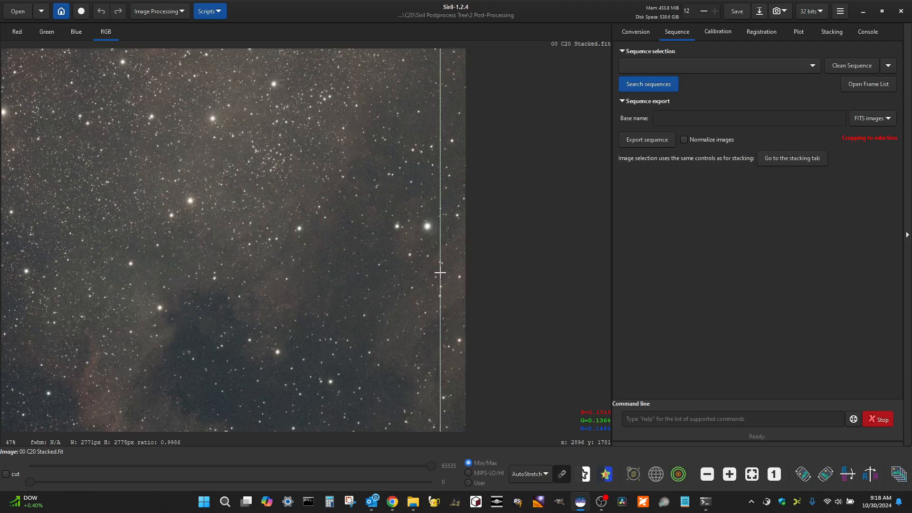
Move the crop selection's left edge inward, for a width of about 2755 px.
{"action": "scroll", "coordinate": [478, 289], "scroll_direction": "down", "scroll_amount": 3}
{"action": "scroll", "coordinate": [257, 214], "scroll_direction": "up", "scroll_amount": 2}
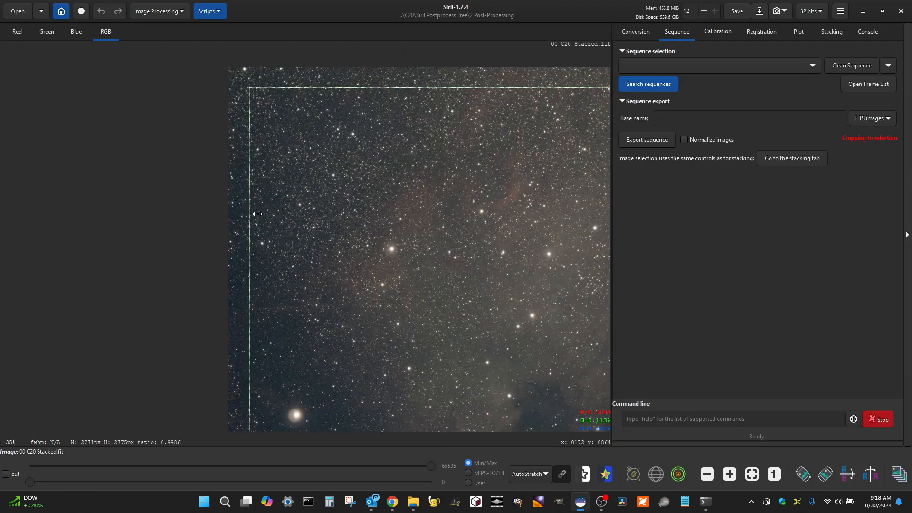
{"action": "left_click_drag", "start_coordinate": [254, 216], "coordinate": [252, 217]}
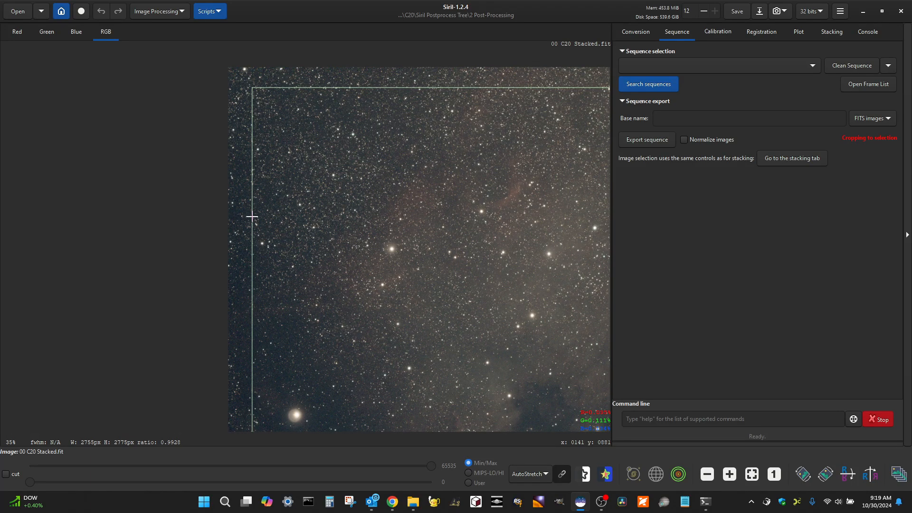
Crop the image to the selection and fit the cropped image to the viewing area.
{"action": "scroll", "coordinate": [252, 217], "scroll_direction": "down", "scroll_amount": 4}
{"action": "scroll", "coordinate": [263, 240], "scroll_direction": "up", "scroll_amount": 1}
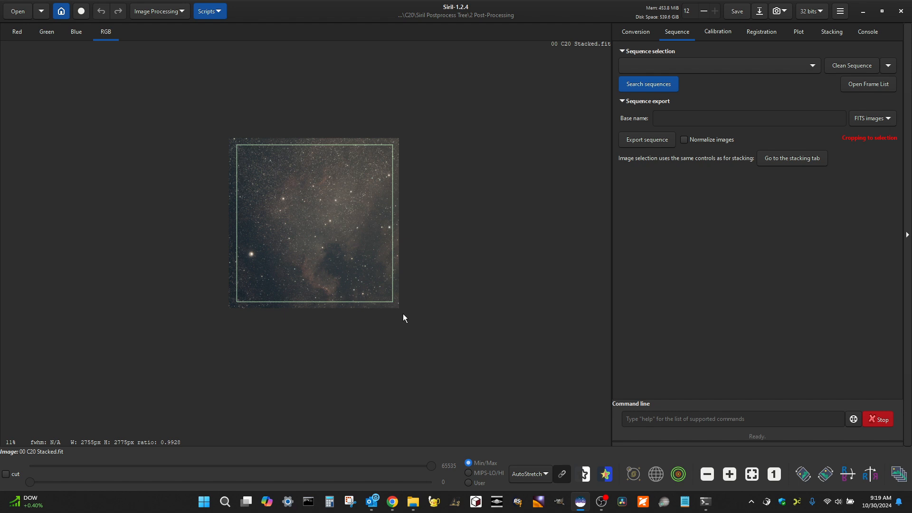
{"action": "right_click", "coordinate": [327, 229]}
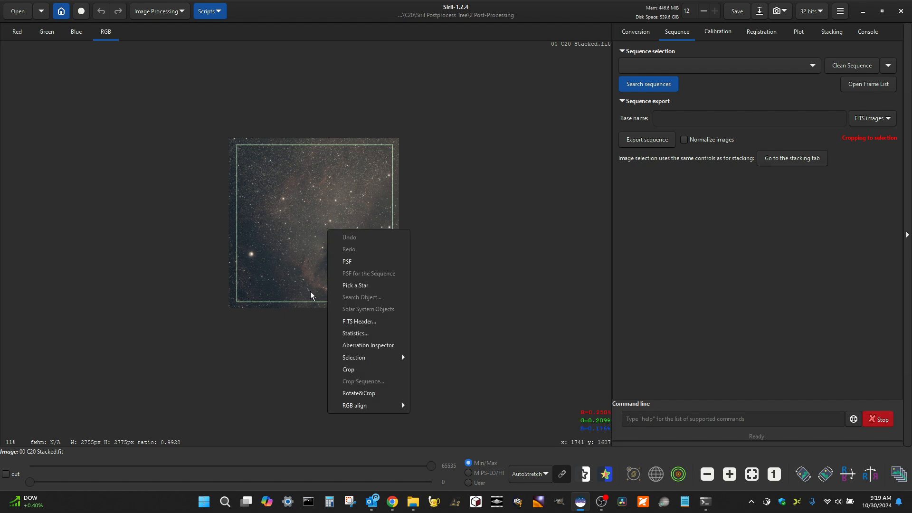
{"action": "left_click", "coordinate": [354, 369]}
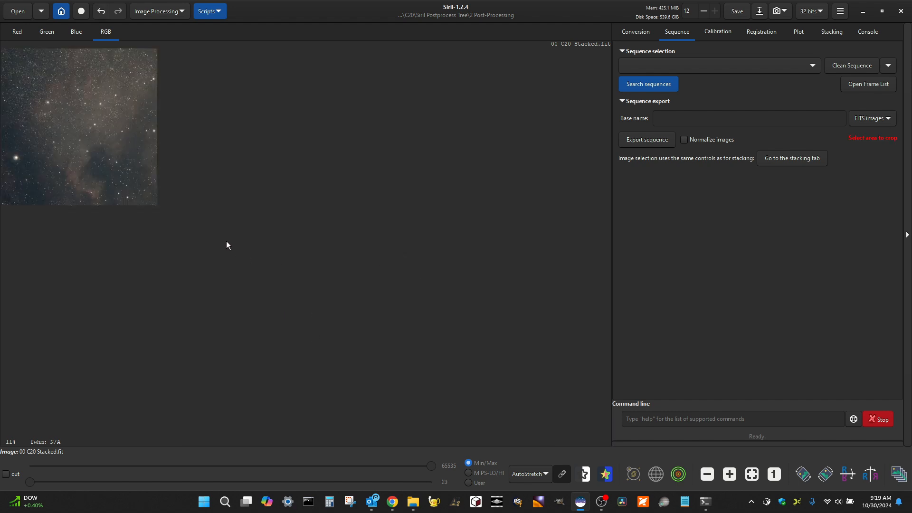
{"action": "left_click", "coordinate": [752, 474]}
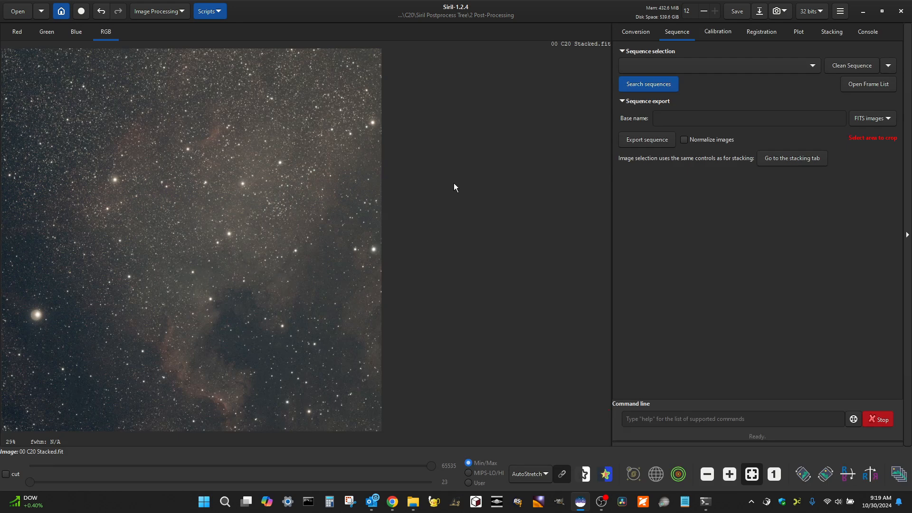
Apply Desaturate Stars to the cropped image.
{"action": "left_click", "coordinate": [162, 12]}
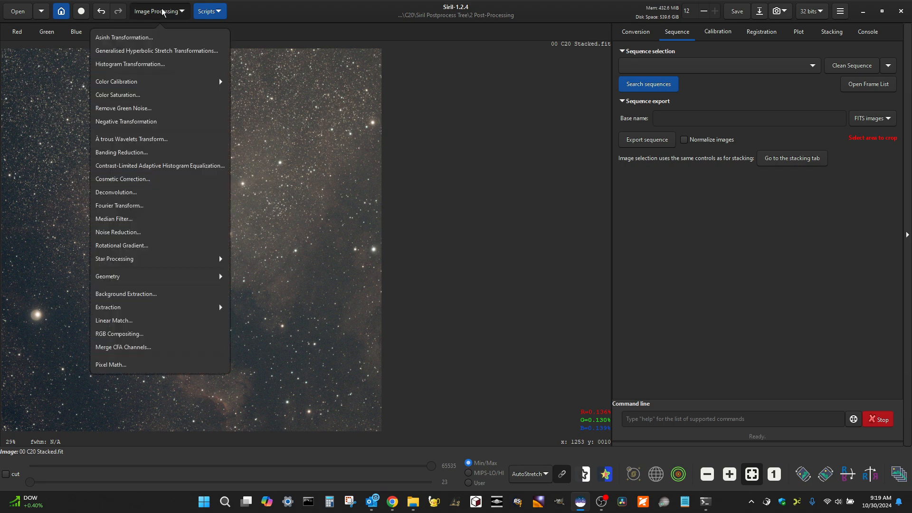
{"action": "mouse_move", "coordinate": [154, 259]}
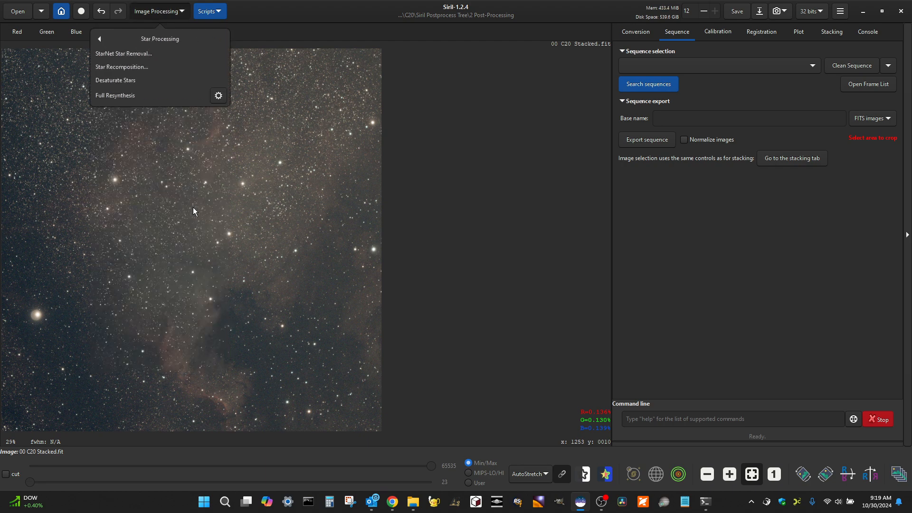
{"action": "left_click", "coordinate": [124, 82]}
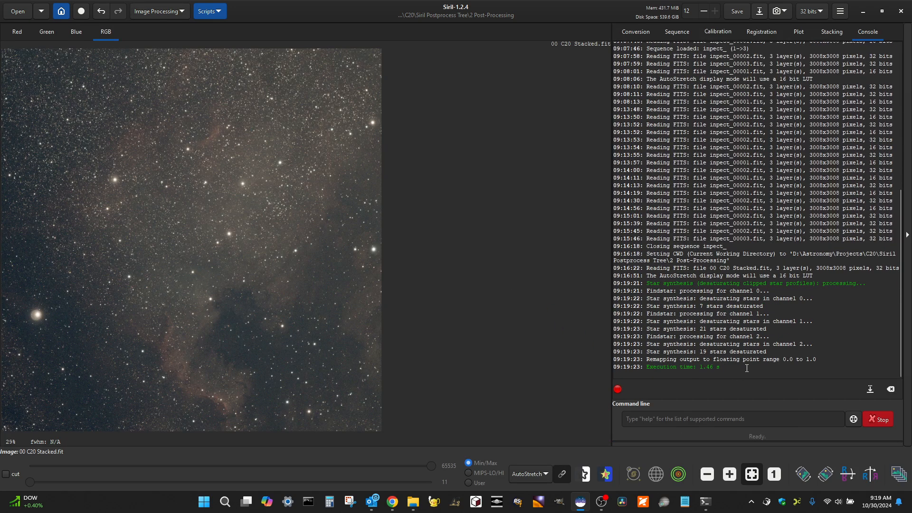
Inspect the two bright stars near the image's centre, undoing and redoing the star desaturation to compare them.
{"action": "scroll", "coordinate": [196, 203], "scroll_direction": "up", "scroll_amount": 2}
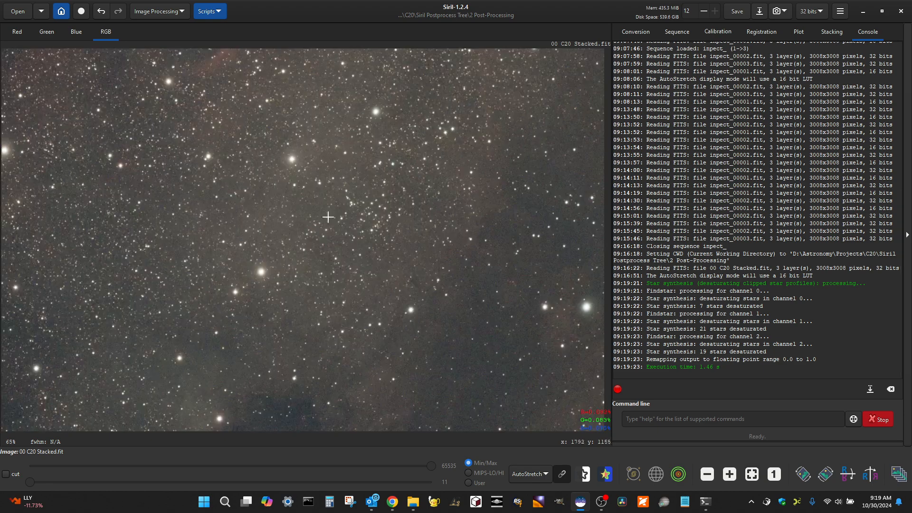
{"action": "scroll", "coordinate": [346, 289], "scroll_direction": "up", "scroll_amount": 4}
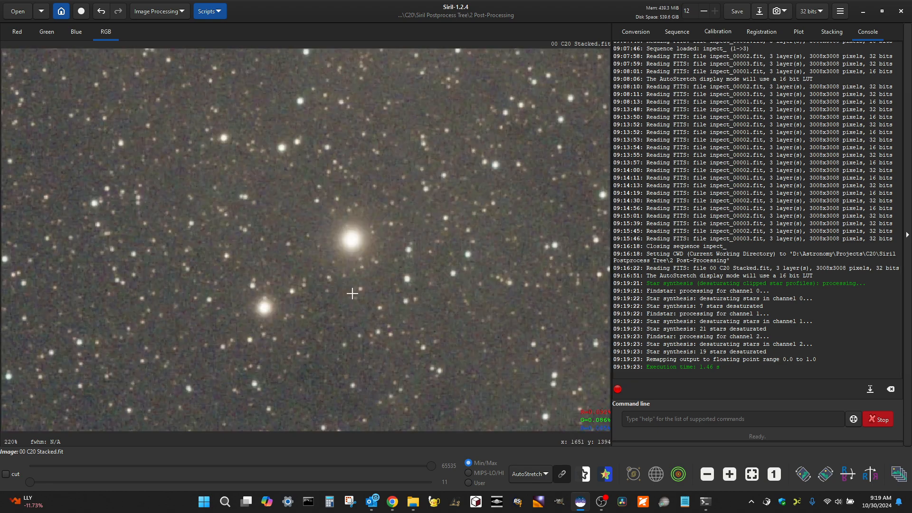
{"action": "scroll", "coordinate": [337, 273], "scroll_direction": "up", "scroll_amount": 1}
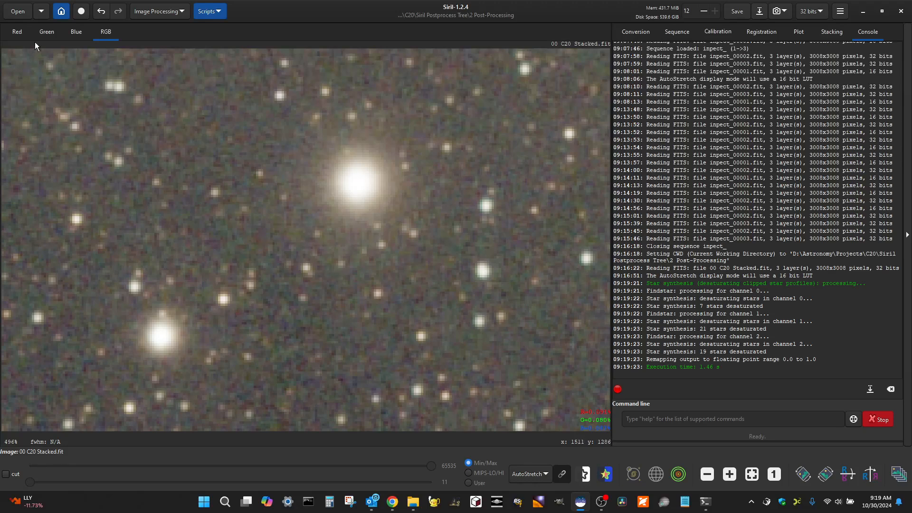
{"action": "left_click", "coordinate": [102, 11]}
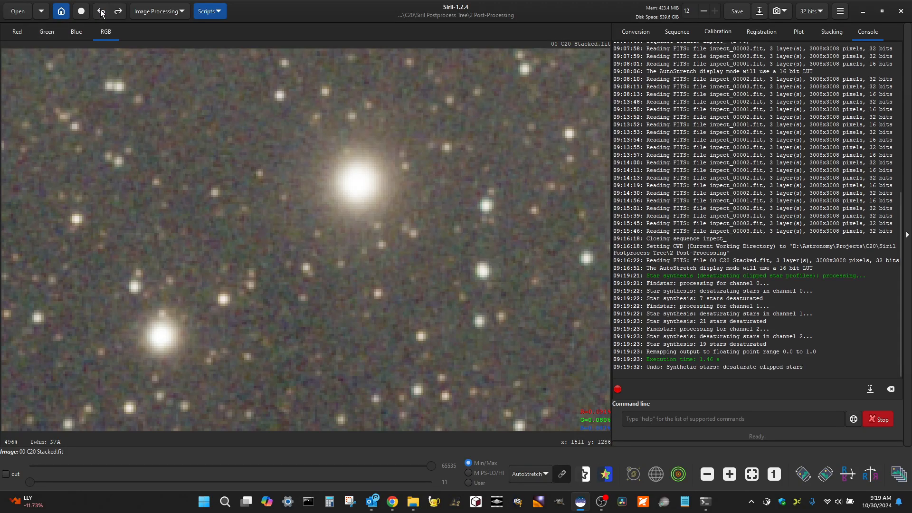
{"action": "left_click", "coordinate": [116, 11]}
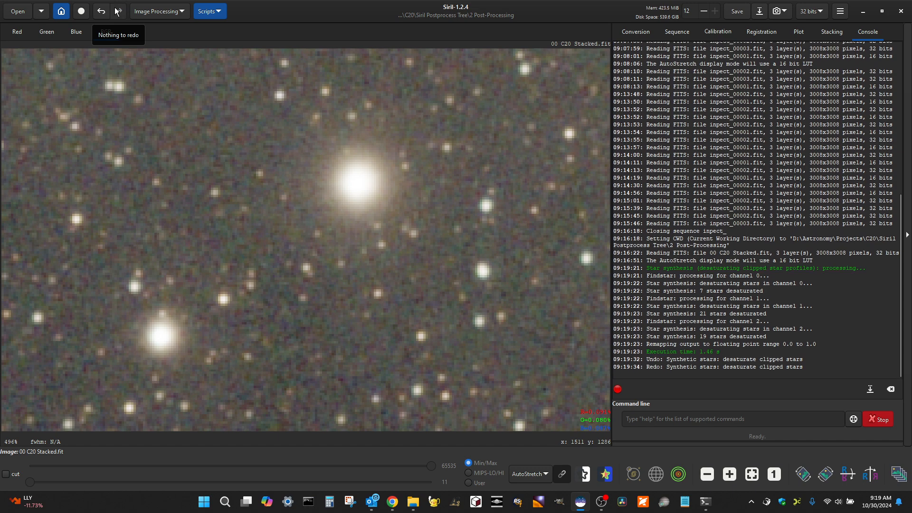
Examine the core and halo of the brightest star near the image's left edge after the desaturation.
{"action": "scroll", "coordinate": [201, 151], "scroll_direction": "down", "scroll_amount": 2}
{"action": "scroll", "coordinate": [204, 157], "scroll_direction": "down", "scroll_amount": 2}
{"action": "scroll", "coordinate": [220, 233], "scroll_direction": "down", "scroll_amount": 2}
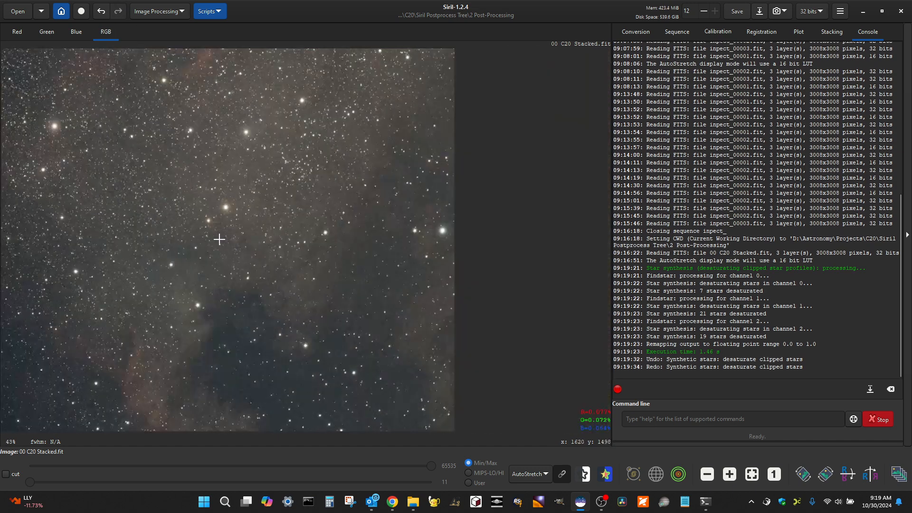
{"action": "scroll", "coordinate": [357, 250], "scroll_direction": "down", "scroll_amount": 1}
{"action": "scroll", "coordinate": [306, 245], "scroll_direction": "down", "scroll_amount": 1}
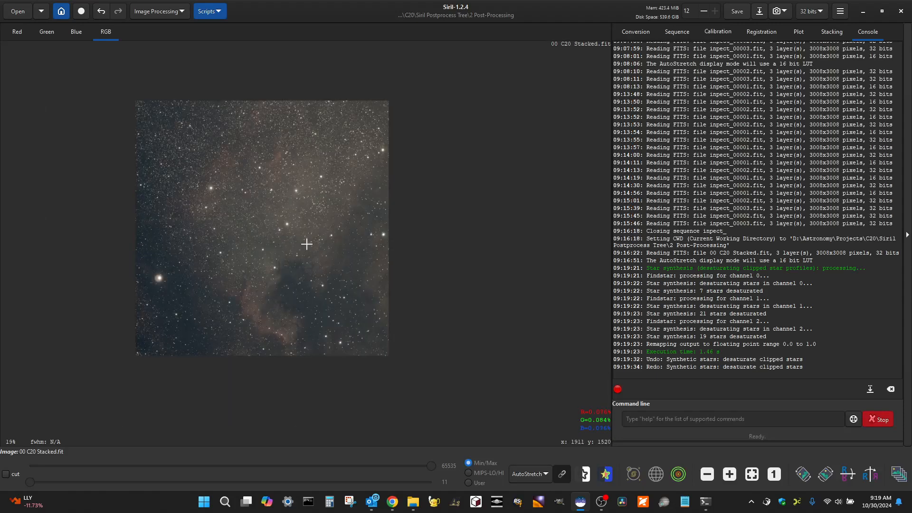
{"action": "scroll", "coordinate": [163, 272], "scroll_direction": "up", "scroll_amount": 4}
{"action": "scroll", "coordinate": [163, 272], "scroll_direction": "up", "scroll_amount": 6}
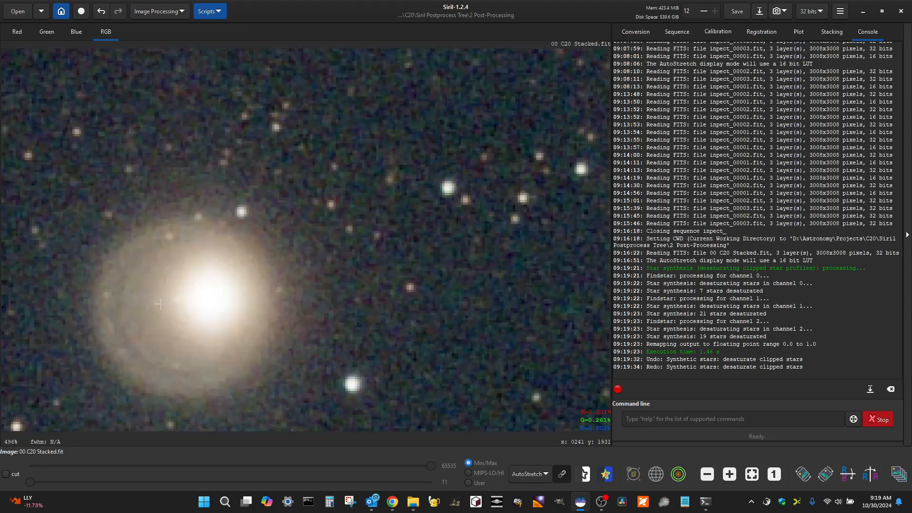
{"action": "scroll", "coordinate": [190, 281], "scroll_direction": "down", "scroll_amount": 2}
{"action": "scroll", "coordinate": [203, 317], "scroll_direction": "up", "scroll_amount": 2}
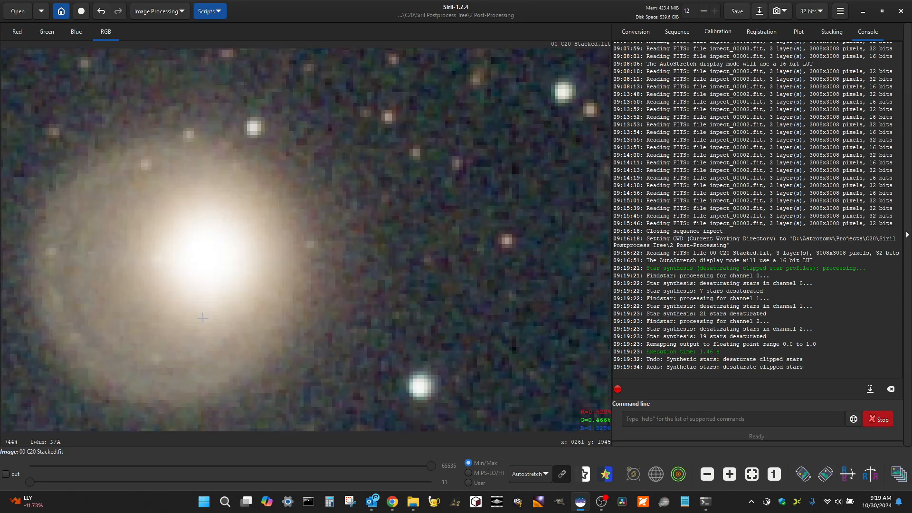
{"action": "scroll", "coordinate": [212, 299], "scroll_direction": "down", "scroll_amount": 1}
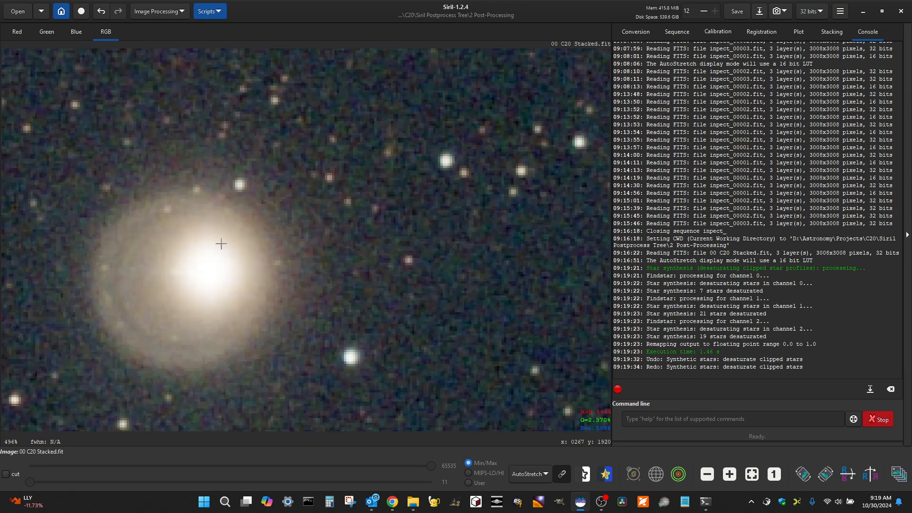
Undo, redo and undo again the star desaturation to compare the brightest star with and without it.
{"action": "left_click", "coordinate": [103, 12]}
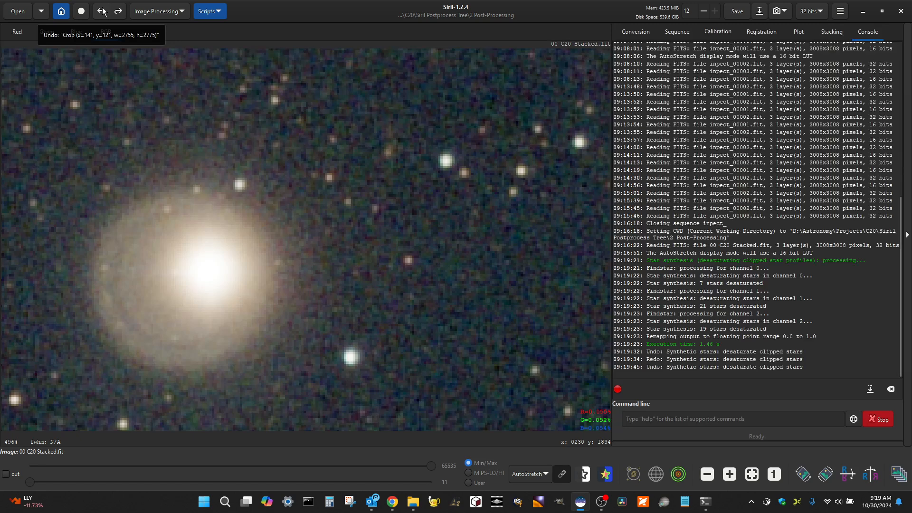
{"action": "left_click", "coordinate": [118, 11]}
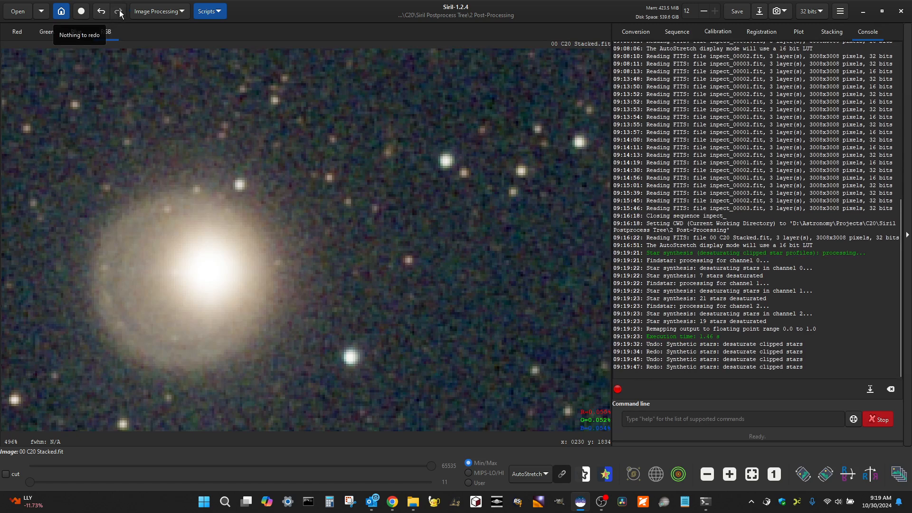
{"action": "left_click", "coordinate": [101, 12]}
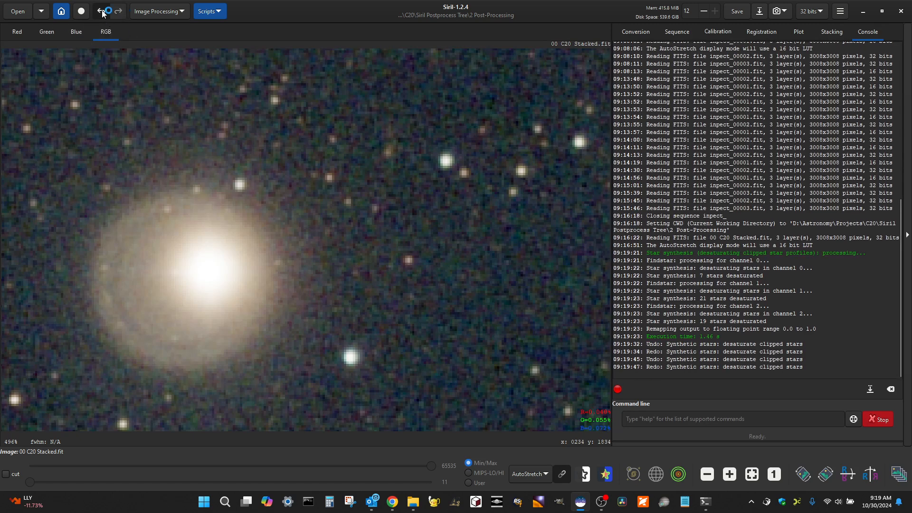
Switch the display stretch to Linear and redo the star desaturation while viewing the brightest star's core up close.
{"action": "left_click", "coordinate": [543, 474]}
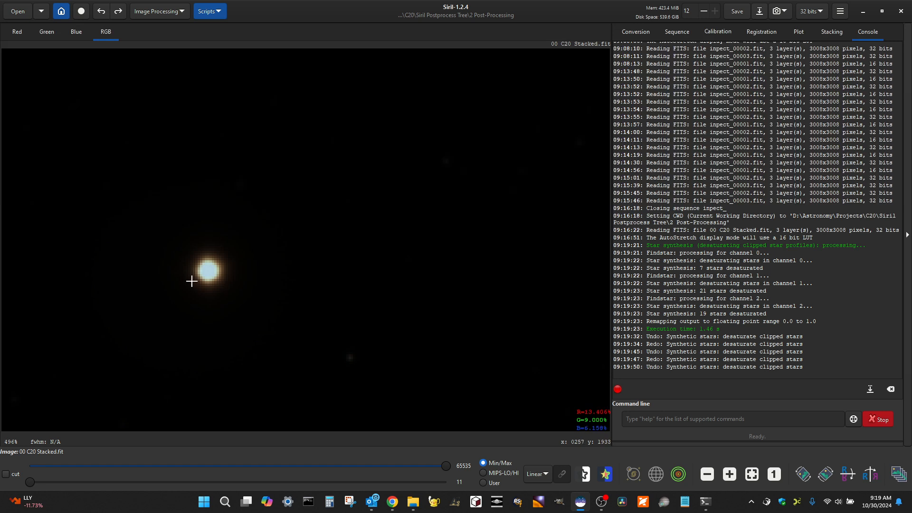
{"action": "scroll", "coordinate": [202, 284], "scroll_direction": "up", "scroll_amount": 4}
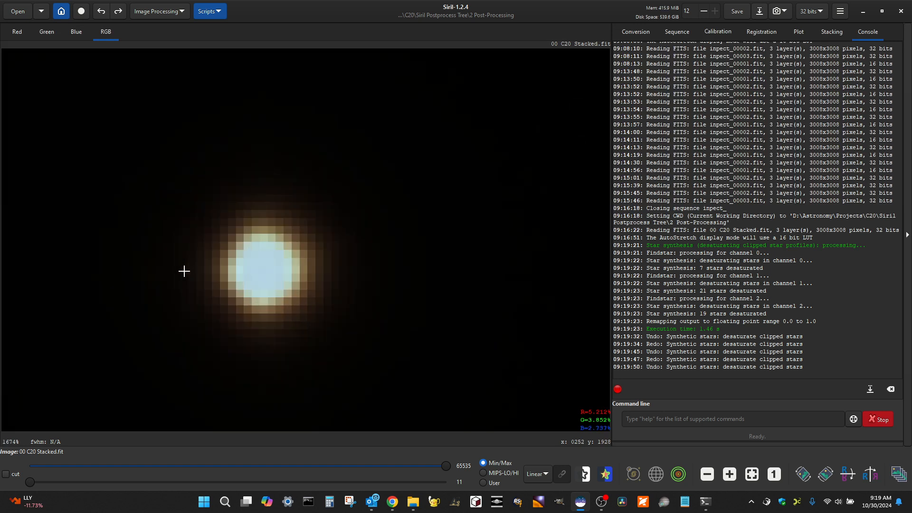
{"action": "left_click", "coordinate": [118, 12]}
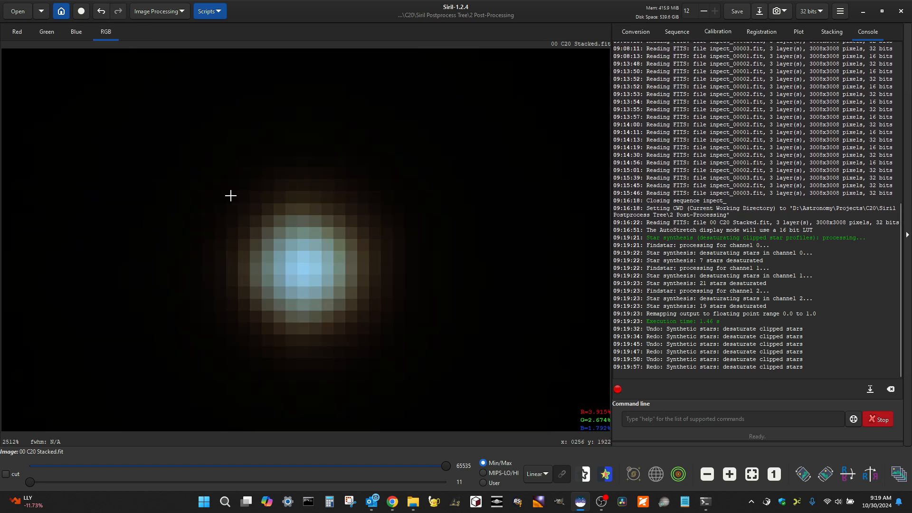
Examine the brightest star's desaturated core at several magnifications, and undo the desaturation for comparison.
{"action": "scroll", "coordinate": [188, 161], "scroll_direction": "down", "scroll_amount": 2}
{"action": "scroll", "coordinate": [265, 187], "scroll_direction": "up", "scroll_amount": 2}
{"action": "scroll", "coordinate": [290, 199], "scroll_direction": "down", "scroll_amount": 2}
{"action": "scroll", "coordinate": [204, 180], "scroll_direction": "down", "scroll_amount": 2}
{"action": "scroll", "coordinate": [202, 181], "scroll_direction": "up", "scroll_amount": 4}
{"action": "scroll", "coordinate": [182, 148], "scroll_direction": "down", "scroll_amount": 1}
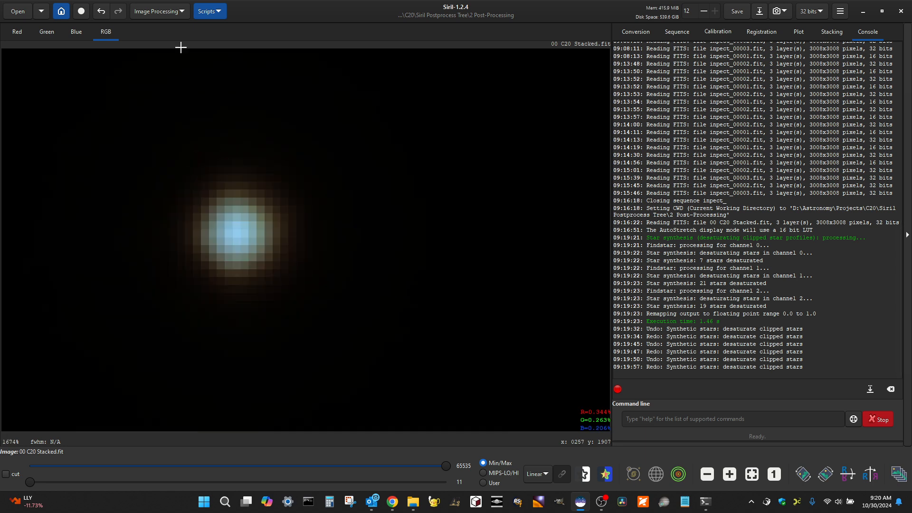
{"action": "left_click", "coordinate": [102, 12]}
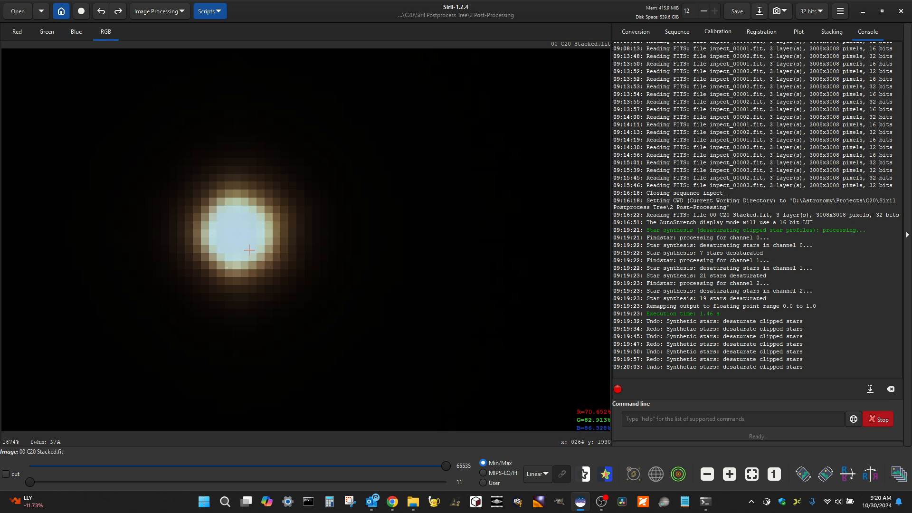
Select an area of about 24 × 28 px around the brightest star and inspect its logarithmic histogram in Generalised Hyperbolic Stretch.
{"action": "left_click_drag", "start_coordinate": [146, 118], "coordinate": [337, 341]}
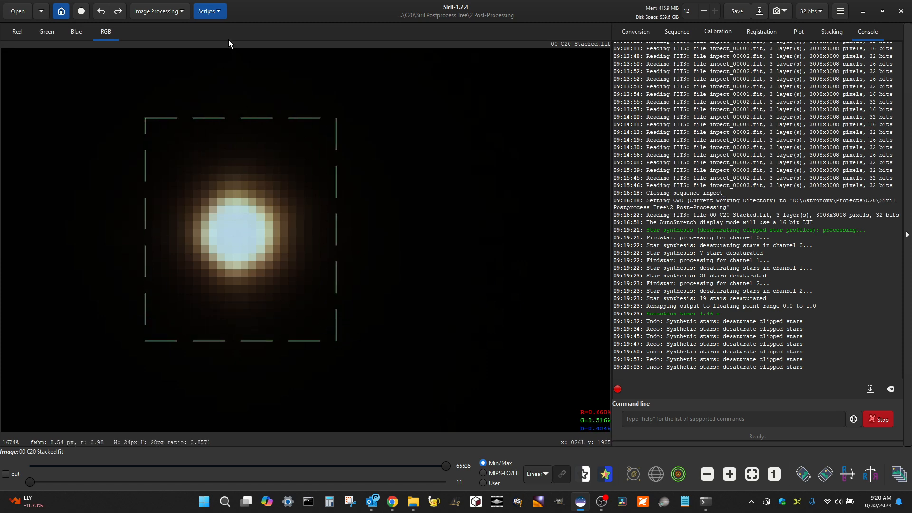
{"action": "left_click", "coordinate": [163, 12]}
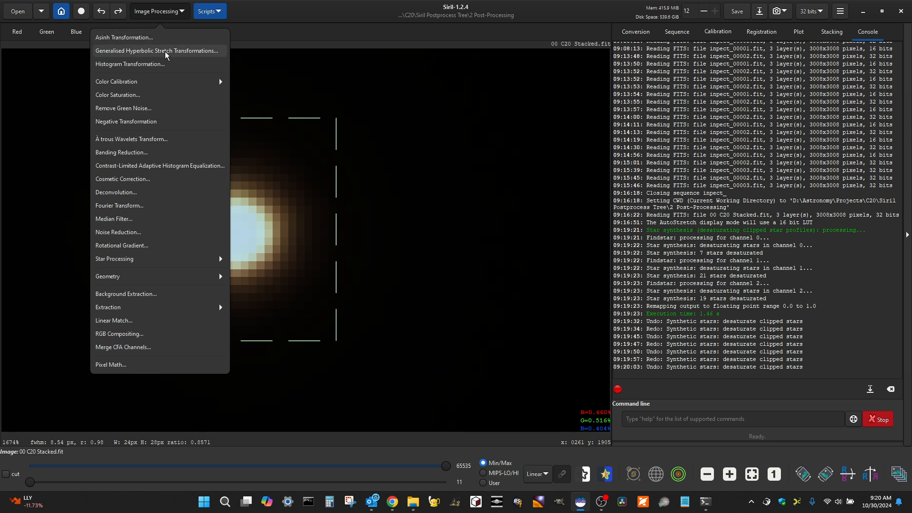
{"action": "left_click", "coordinate": [167, 51]}
{"action": "left_click_drag", "start_coordinate": [345, 121], "coordinate": [458, 123]}
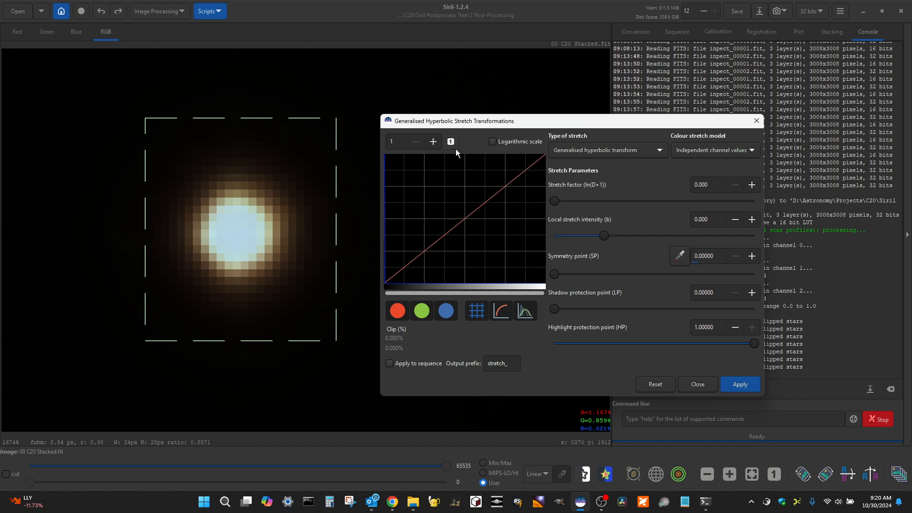
{"action": "left_click", "coordinate": [493, 142]}
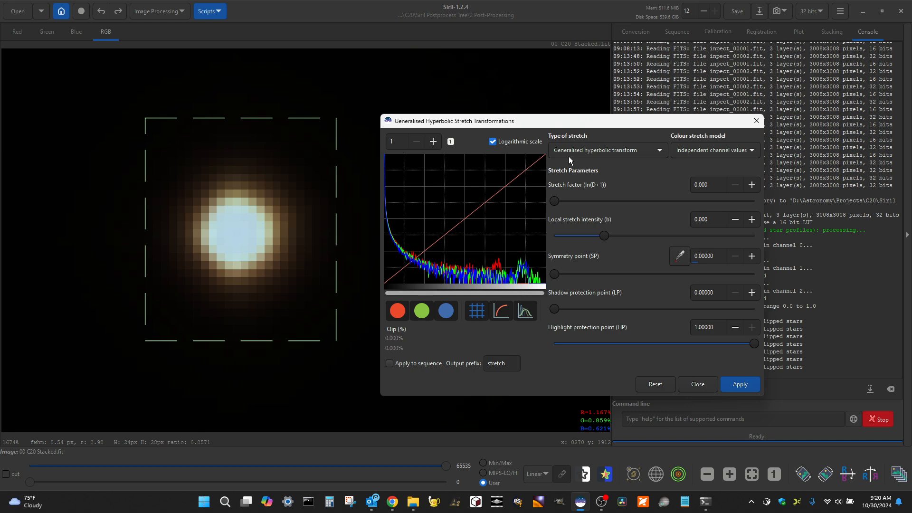
{"action": "left_click", "coordinate": [699, 385]}
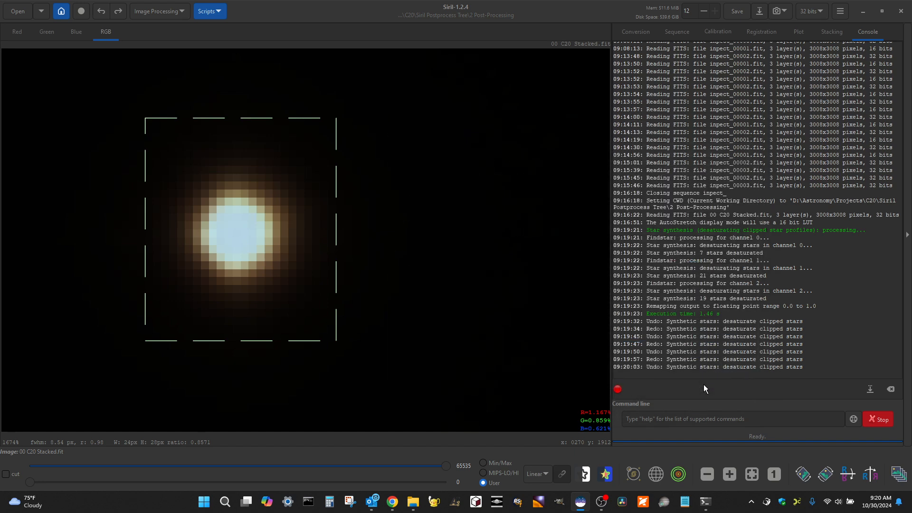
Check the maximum value of each colour channel in the statistics of the star selection.
{"action": "left_click", "coordinate": [840, 11]}
{"action": "left_click", "coordinate": [835, 36]}
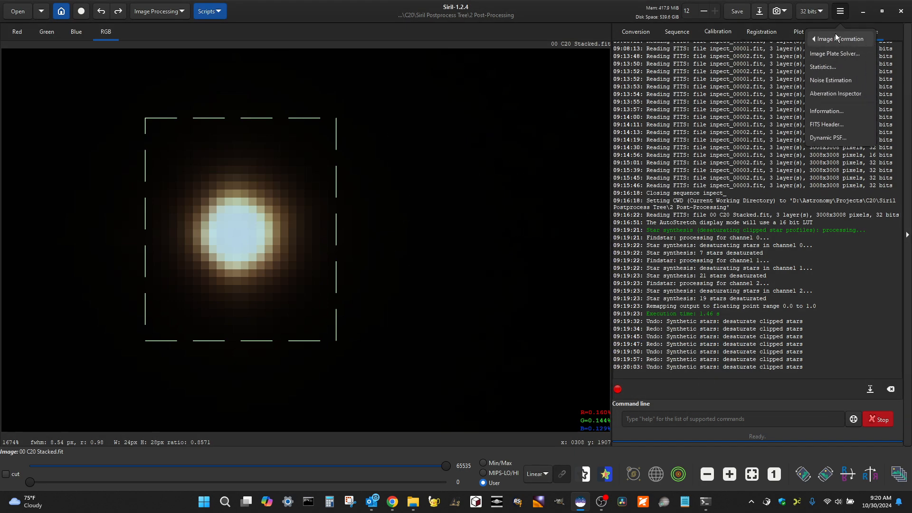
{"action": "left_click", "coordinate": [829, 67]}
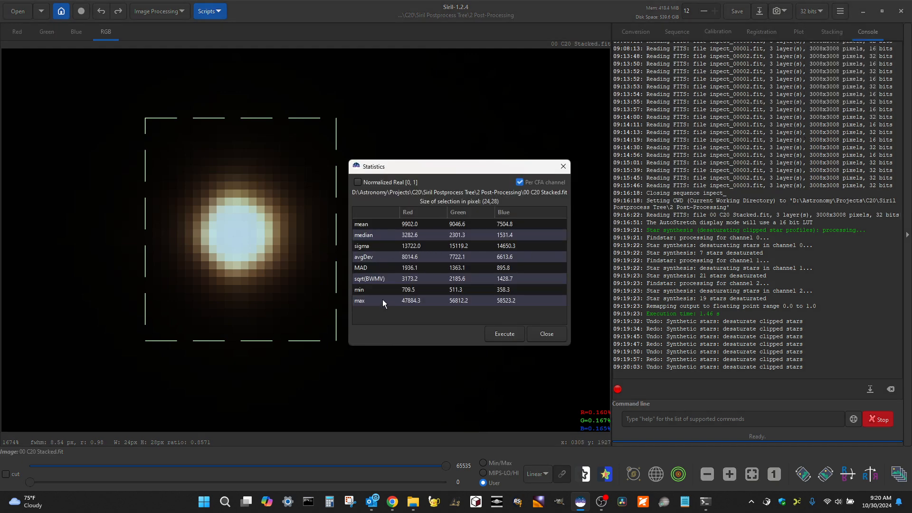
{"action": "left_click", "coordinate": [500, 300]}
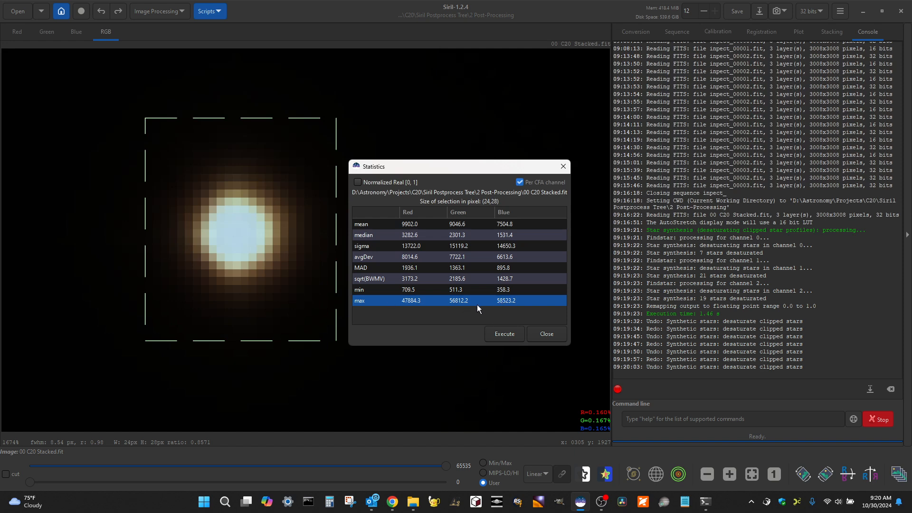
{"action": "left_click", "coordinate": [547, 334]}
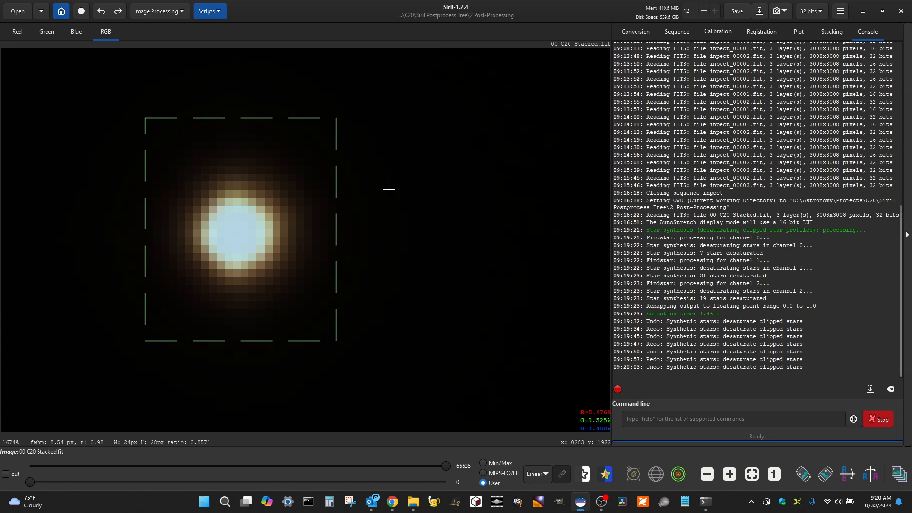
Clear the selection around the brightest star and redo the star desaturation.
{"action": "scroll", "coordinate": [423, 209], "scroll_direction": "down", "scroll_amount": 1}
{"action": "scroll", "coordinate": [364, 213], "scroll_direction": "up", "scroll_amount": 1}
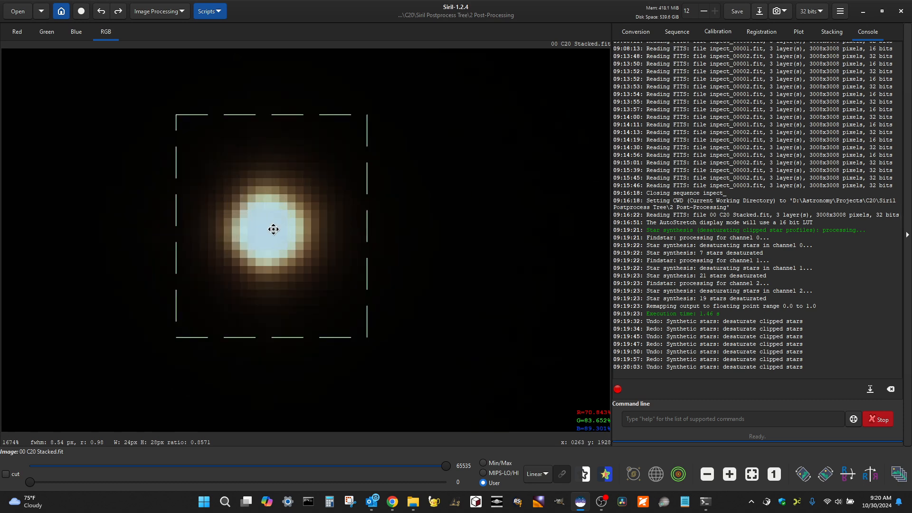
{"action": "left_click", "coordinate": [417, 145]}
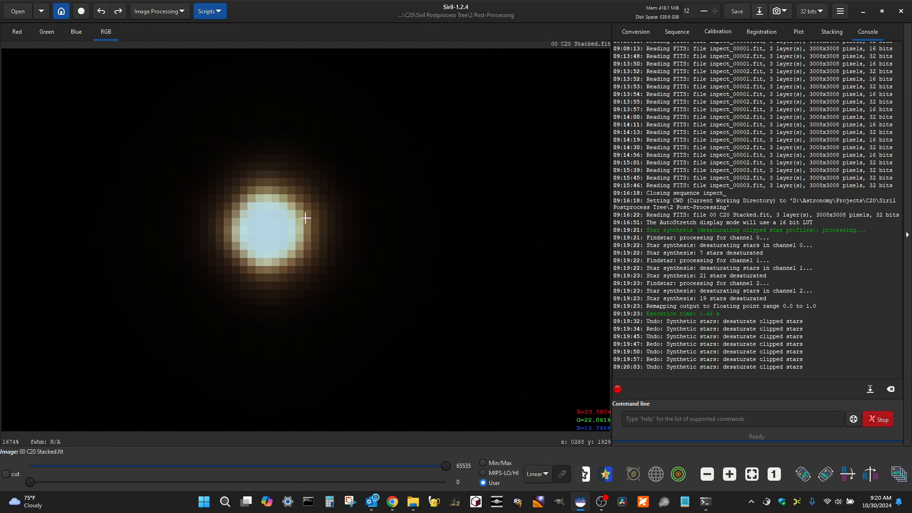
{"action": "left_click", "coordinate": [118, 12]}
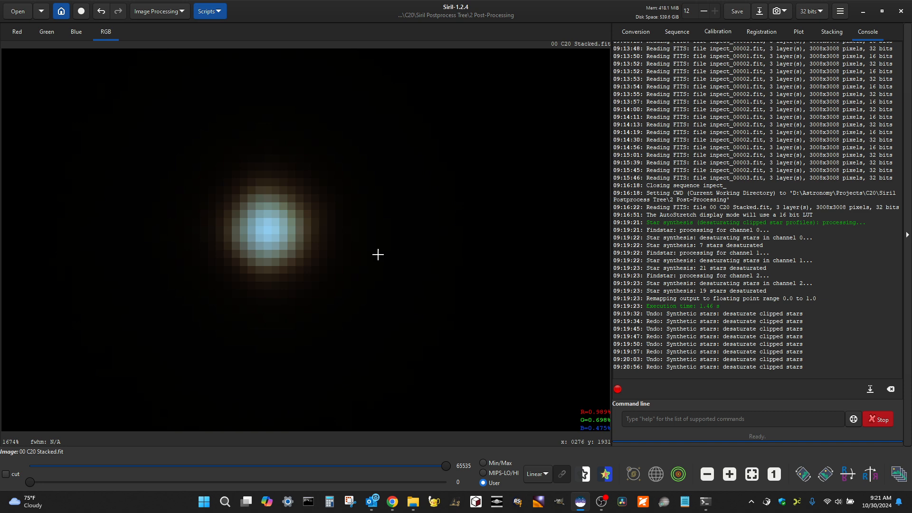
Examine a bright star near the middle of the image up close, undoing and redoing the desaturation to compare its core.
{"action": "scroll", "coordinate": [378, 253], "scroll_direction": "down", "scroll_amount": 7}
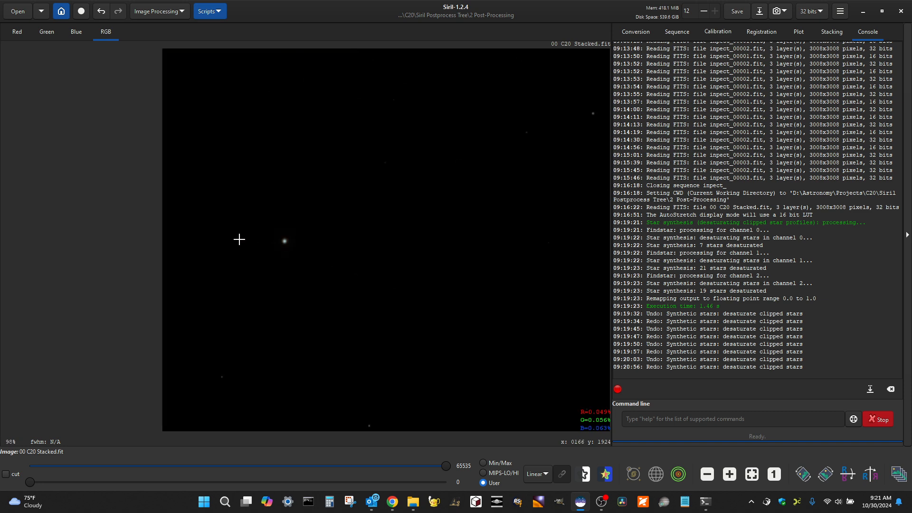
{"action": "scroll", "coordinate": [185, 241], "scroll_direction": "down", "scroll_amount": 3}
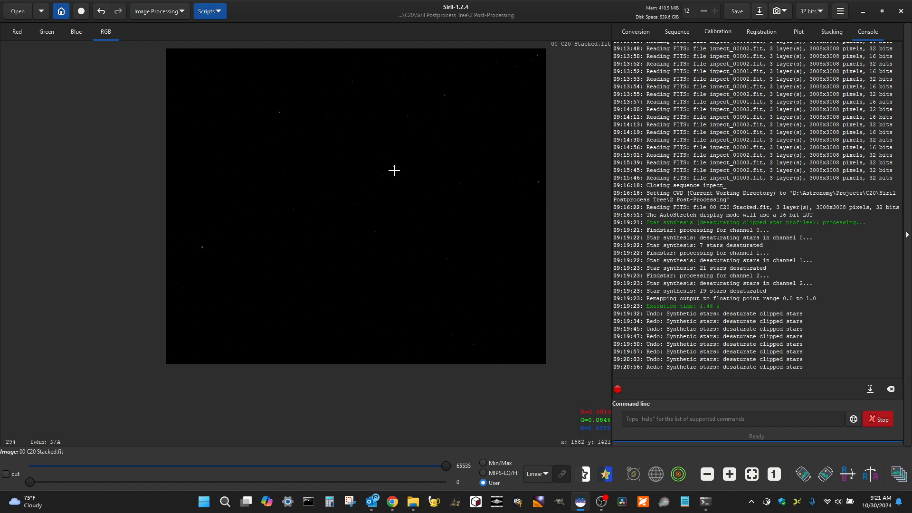
{"action": "scroll", "coordinate": [418, 149], "scroll_direction": "up", "scroll_amount": 8}
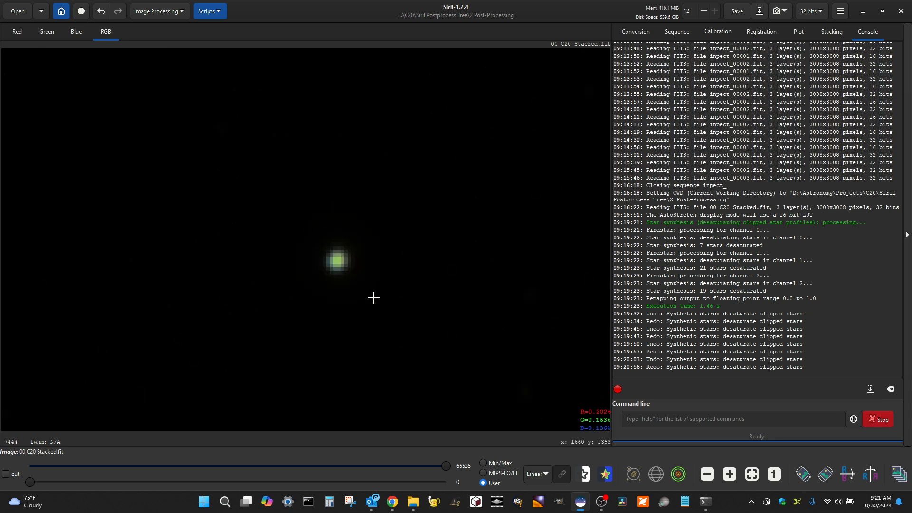
{"action": "scroll", "coordinate": [374, 298], "scroll_direction": "up", "scroll_amount": 3}
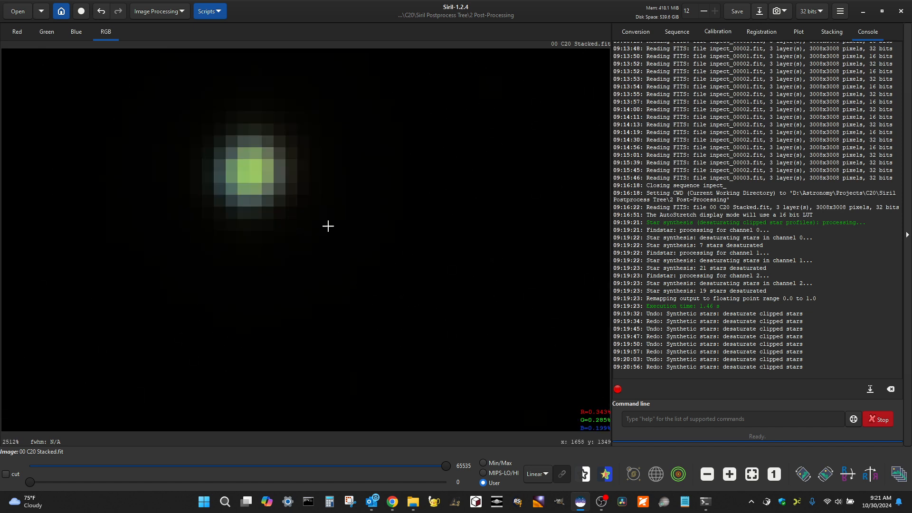
{"action": "left_click", "coordinate": [102, 11]}
{"action": "left_click", "coordinate": [118, 13]}
Compare the core of a bright star near the image's right edge with and without desaturation, ending with the desaturation redone.
{"action": "scroll", "coordinate": [157, 155], "scroll_direction": "down", "scroll_amount": 11}
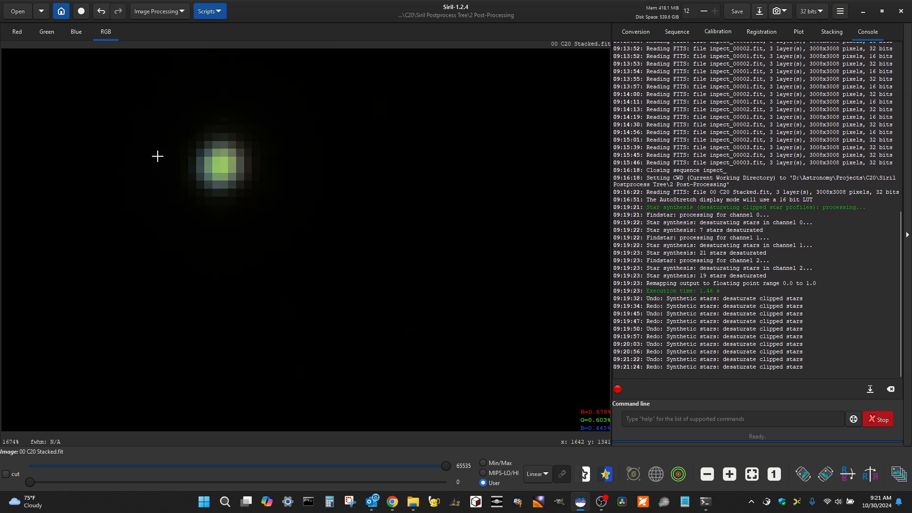
{"action": "scroll", "coordinate": [292, 218], "scroll_direction": "up", "scroll_amount": 11}
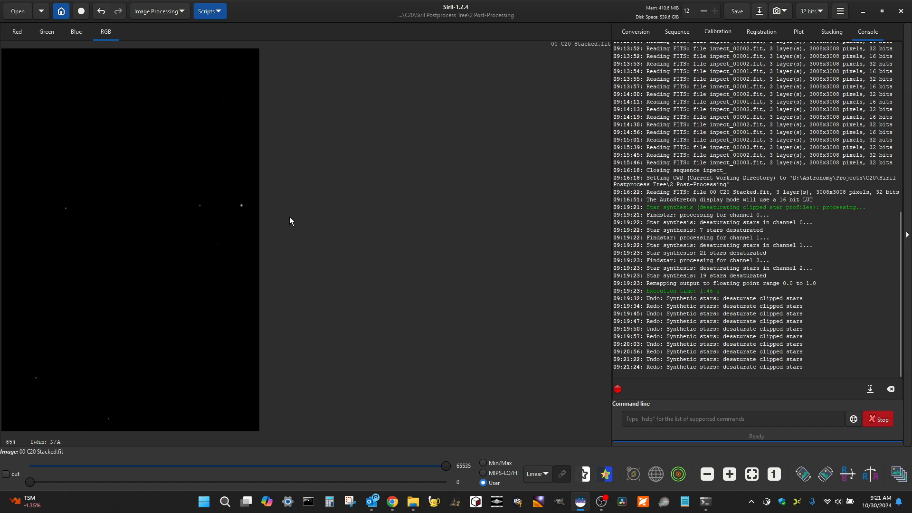
{"action": "scroll", "coordinate": [308, 240], "scroll_direction": "up", "scroll_amount": 1}
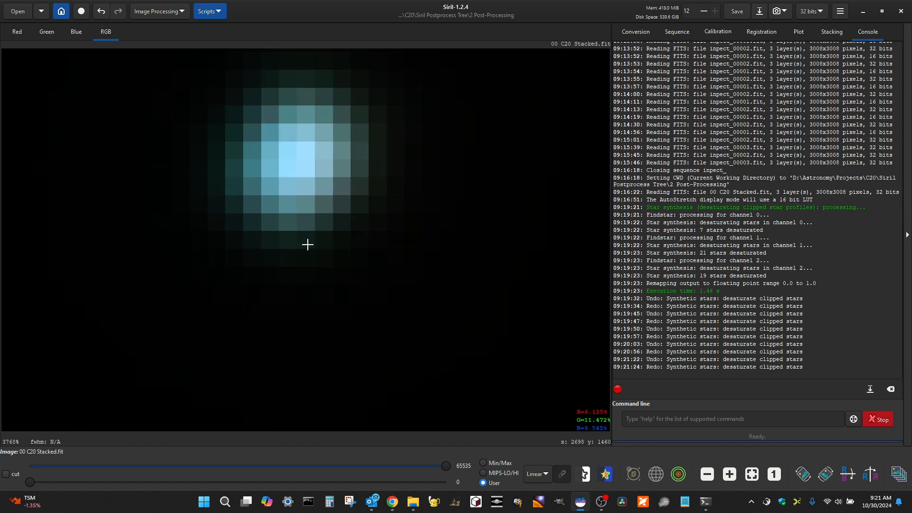
{"action": "left_click", "coordinate": [104, 13]}
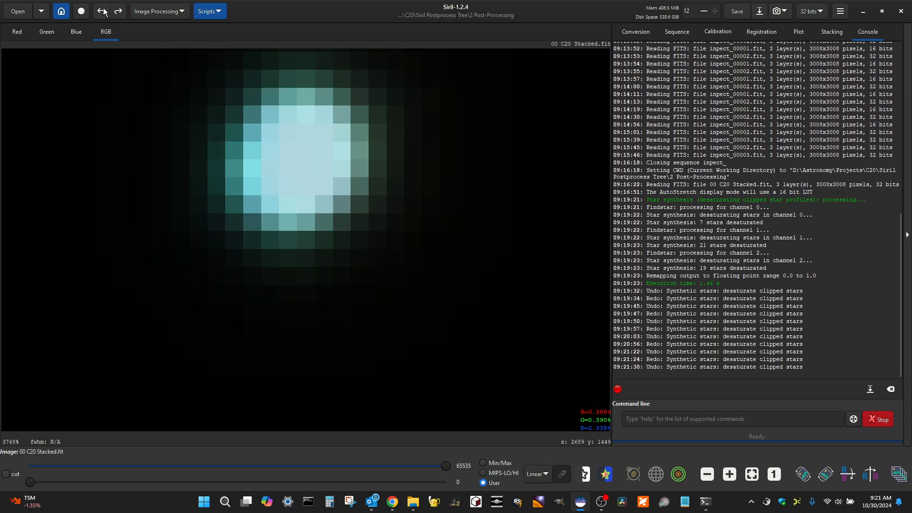
{"action": "left_click", "coordinate": [118, 12]}
Switch the display stretch to AutoStretch.
{"action": "scroll", "coordinate": [294, 244], "scroll_direction": "down", "scroll_amount": 5}
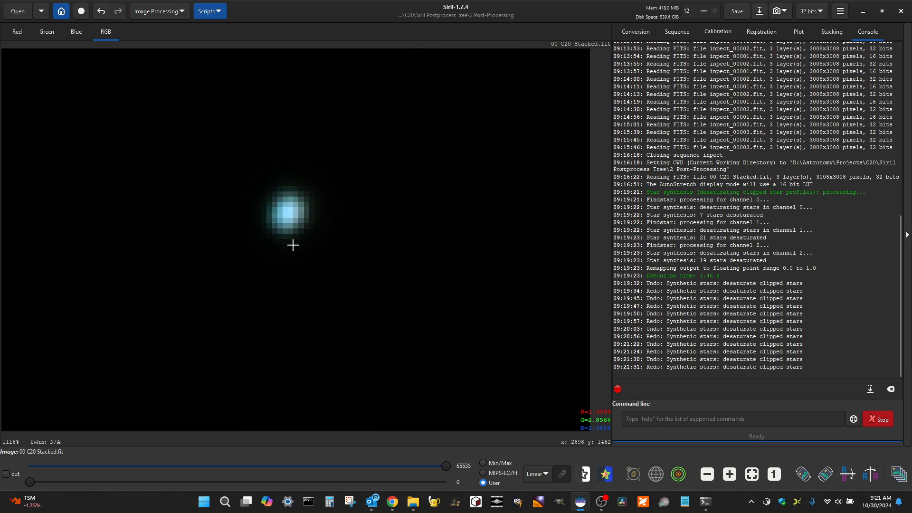
{"action": "left_click", "coordinate": [538, 475]}
{"action": "left_click", "coordinate": [551, 433]}
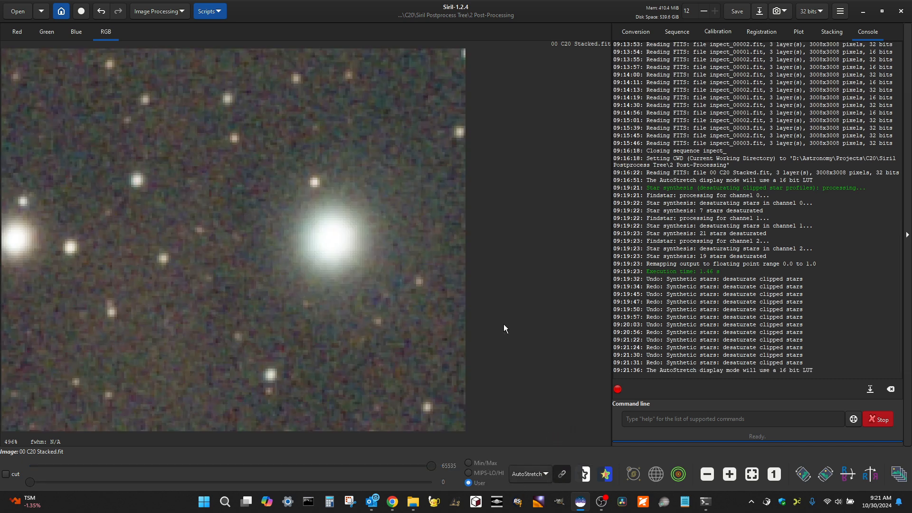
Examine the nebula and the background brightness across the whole image at low magnification.
{"action": "scroll", "coordinate": [525, 318], "scroll_direction": "down", "scroll_amount": 2}
{"action": "scroll", "coordinate": [533, 301], "scroll_direction": "down", "scroll_amount": 5}
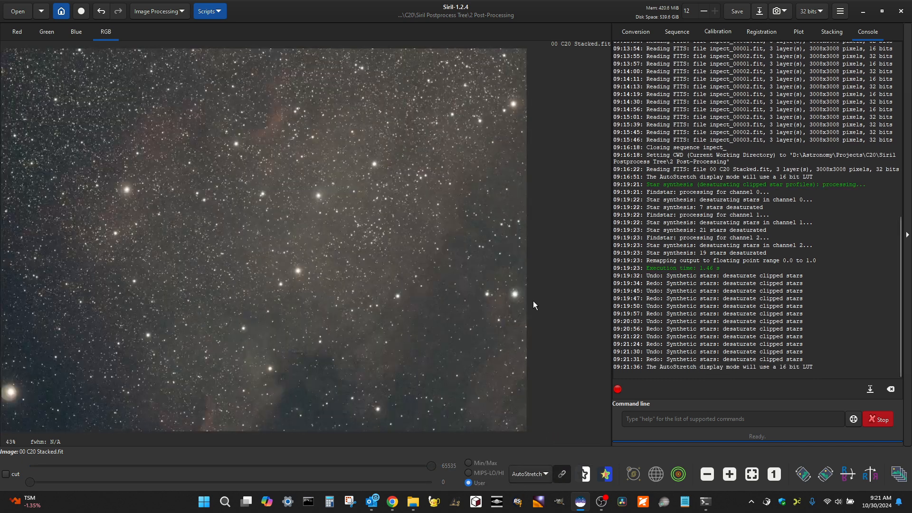
{"action": "scroll", "coordinate": [83, 137], "scroll_direction": "down", "scroll_amount": 1}
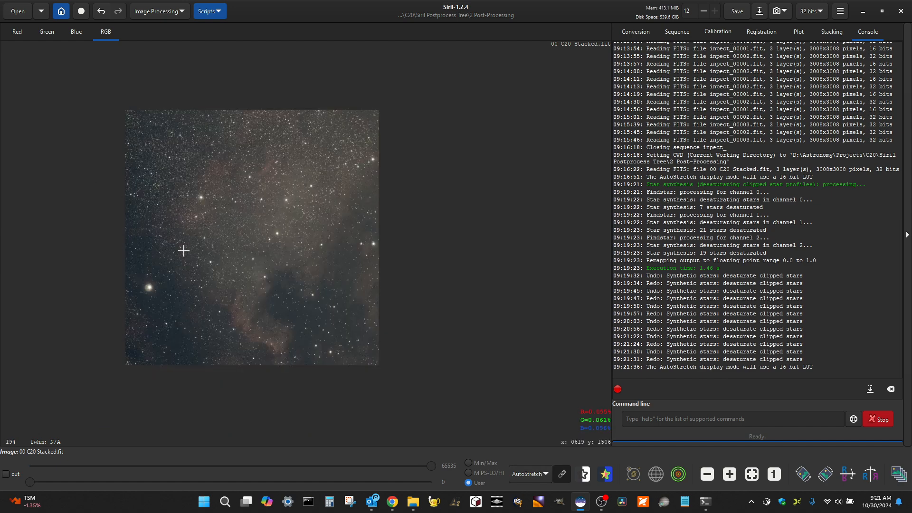
{"action": "scroll", "coordinate": [180, 242], "scroll_direction": "up", "scroll_amount": 1}
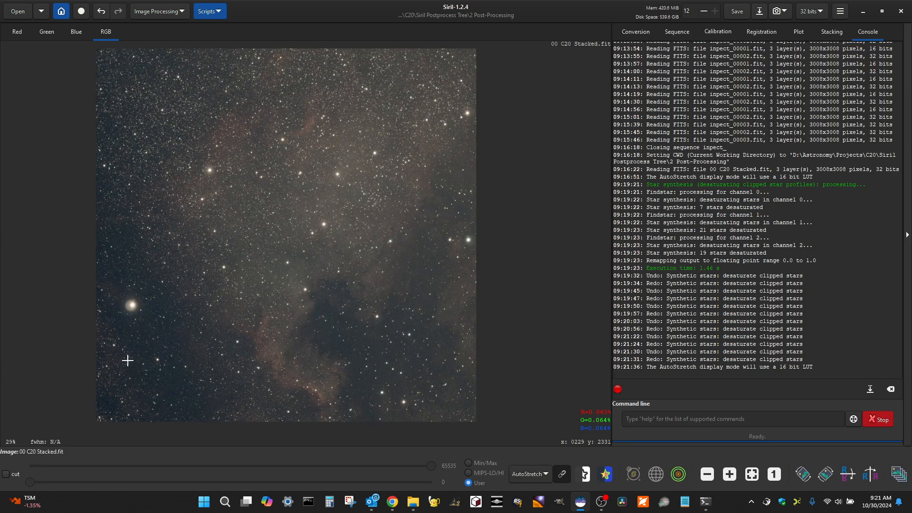
{"action": "scroll", "coordinate": [316, 290], "scroll_direction": "down", "scroll_amount": 1}
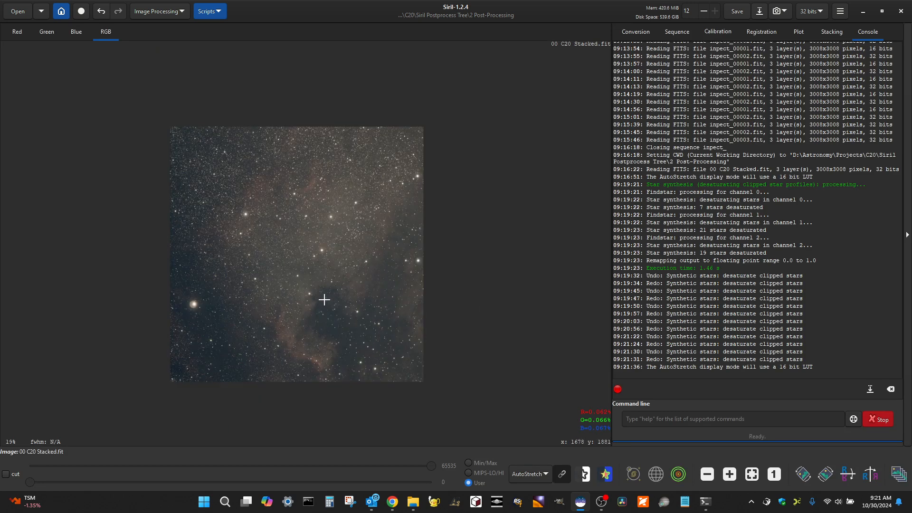
{"action": "scroll", "coordinate": [240, 319], "scroll_direction": "up", "scroll_amount": 1}
{"action": "scroll", "coordinate": [332, 322], "scroll_direction": "down", "scroll_amount": 1}
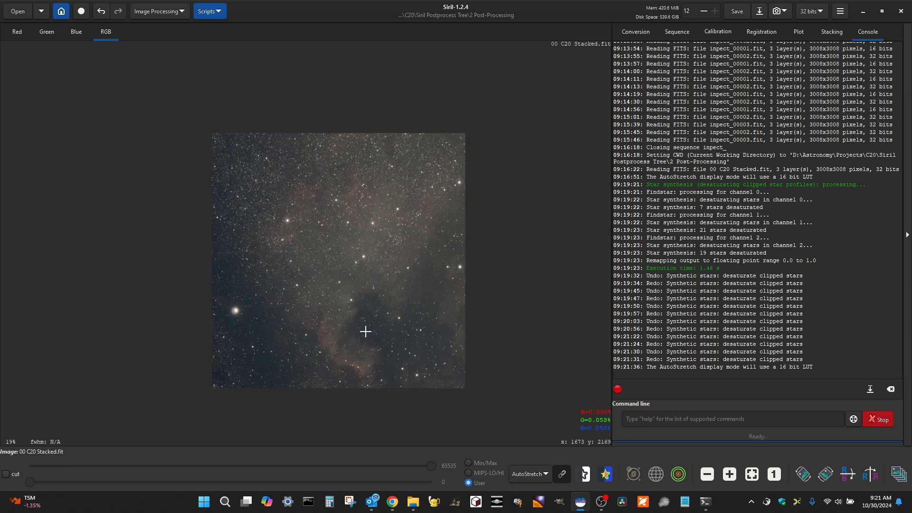
{"action": "scroll", "coordinate": [382, 340], "scroll_direction": "up", "scroll_amount": 1}
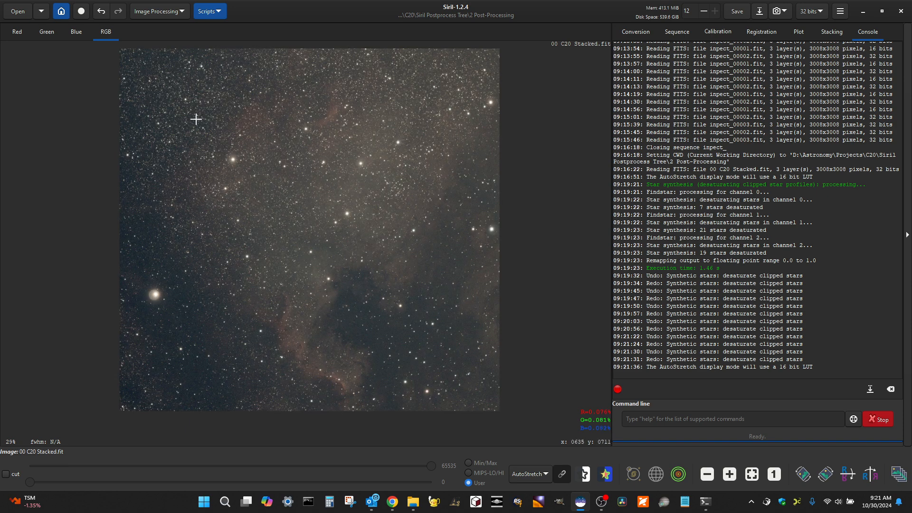
Try an RBF background extraction by subtraction with 10 samples per line, generating the sample grid and computing the background.
{"action": "left_click", "coordinate": [177, 10]}
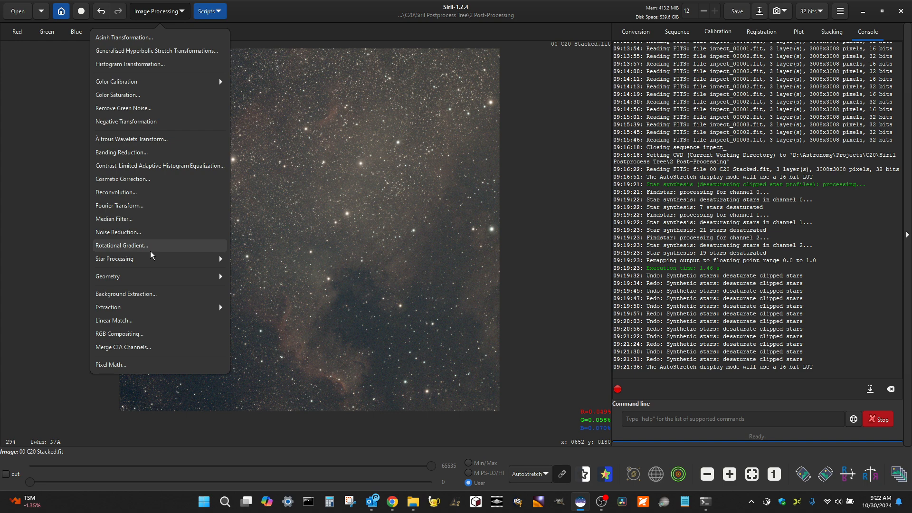
{"action": "left_click", "coordinate": [161, 294]}
{"action": "left_click_drag", "start_coordinate": [447, 89], "coordinate": [598, 64]}
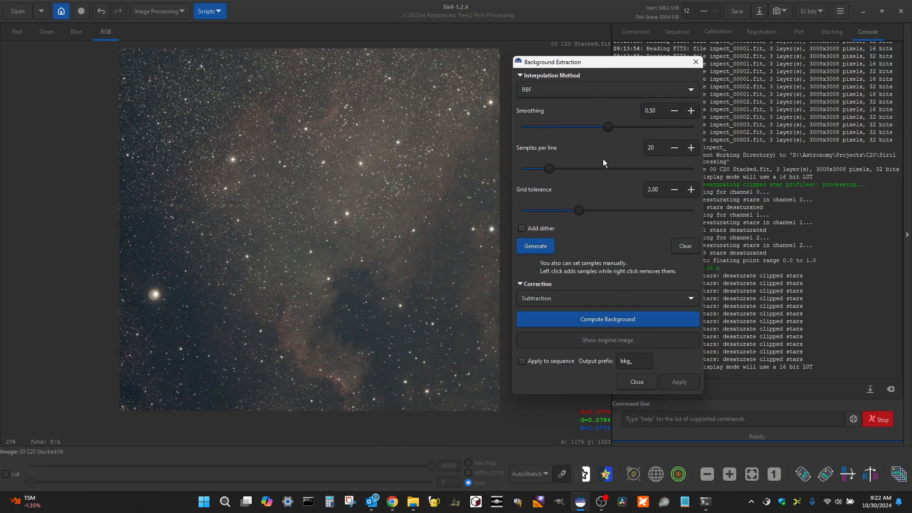
{"action": "left_click_drag", "start_coordinate": [550, 170], "coordinate": [532, 172]}
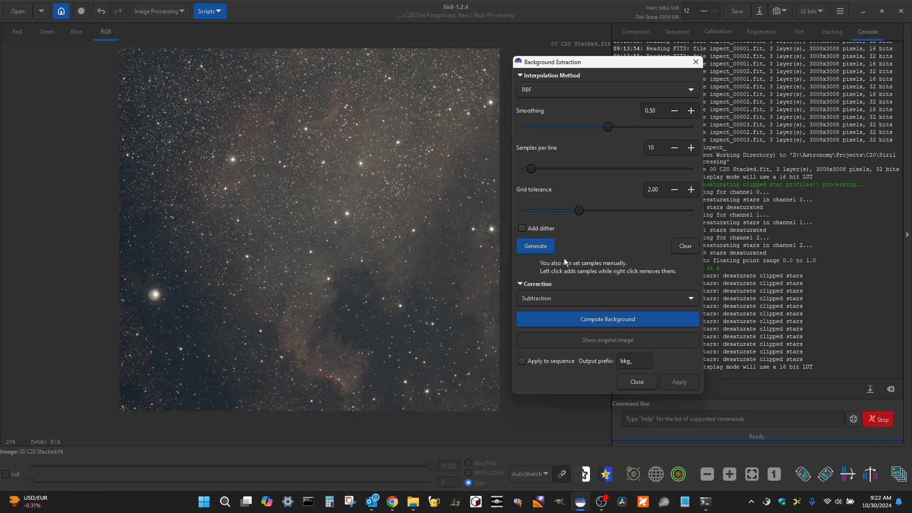
{"action": "left_click", "coordinate": [544, 247]}
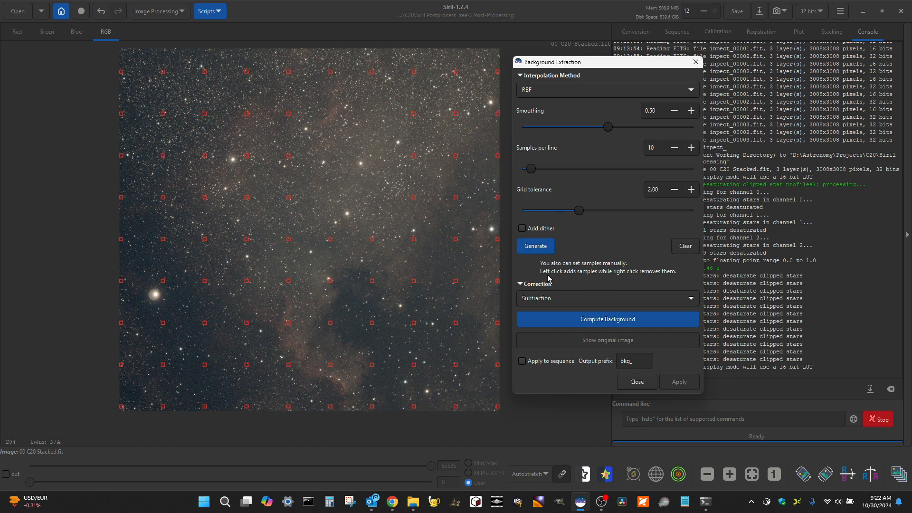
{"action": "left_click", "coordinate": [545, 320]}
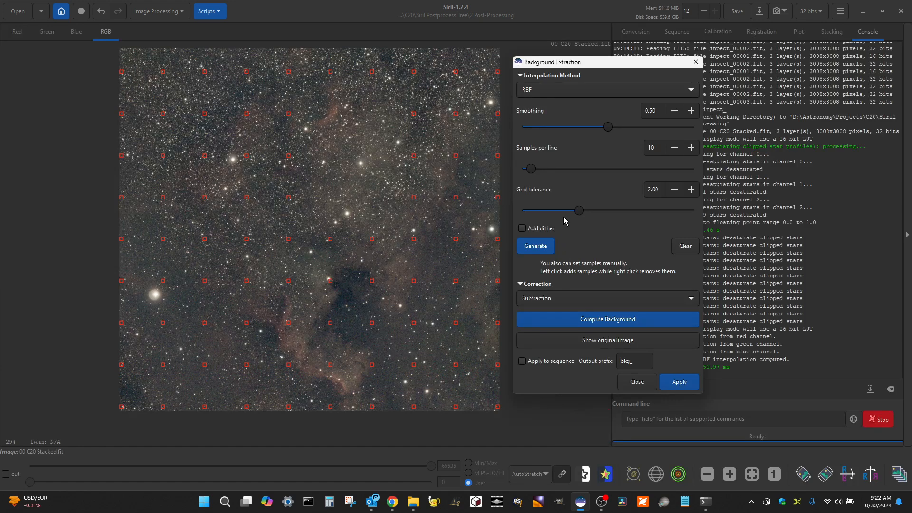
{"action": "left_click", "coordinate": [637, 382]}
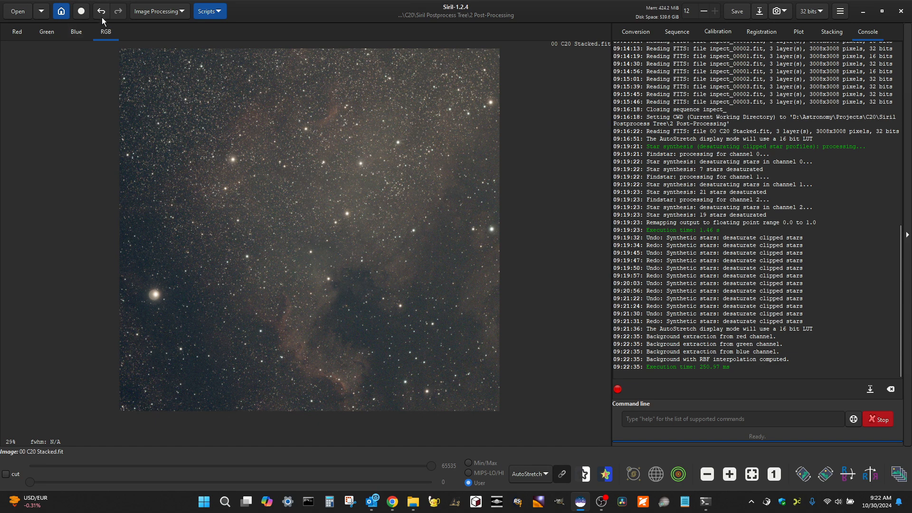
Generate a background extraction sample grid with RBF interpolation, 10 samples per line and a grid tolerance of 0.01.
{"action": "left_click", "coordinate": [154, 12]}
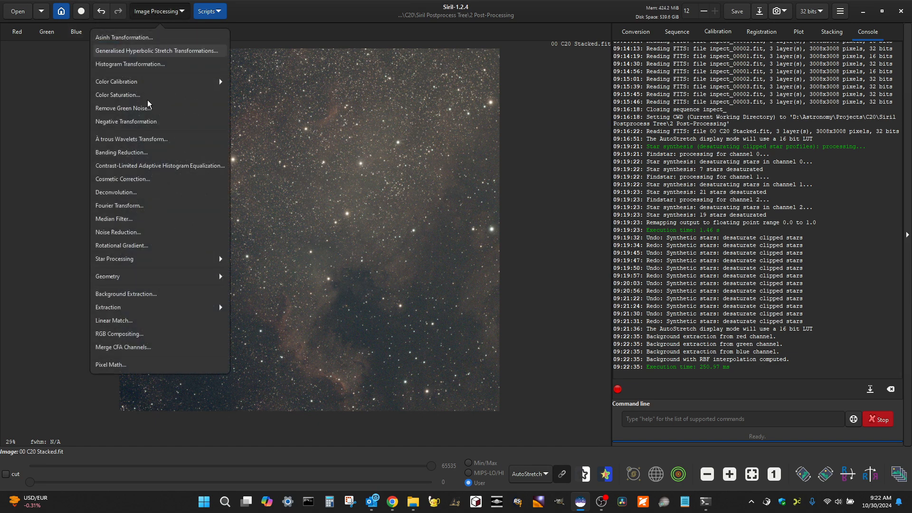
{"action": "left_click", "coordinate": [182, 296]}
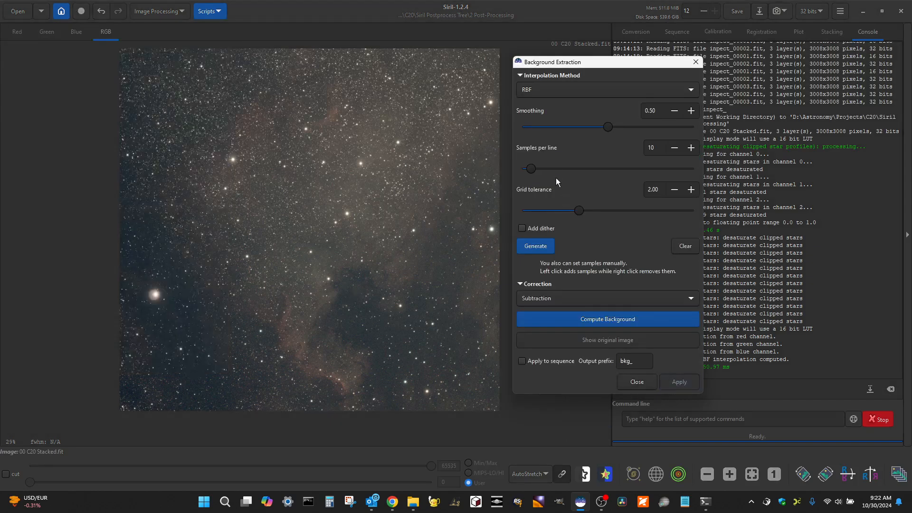
{"action": "left_click", "coordinate": [532, 246]}
{"action": "left_click_drag", "start_coordinate": [578, 210], "coordinate": [512, 212]}
{"action": "left_click", "coordinate": [533, 247]}
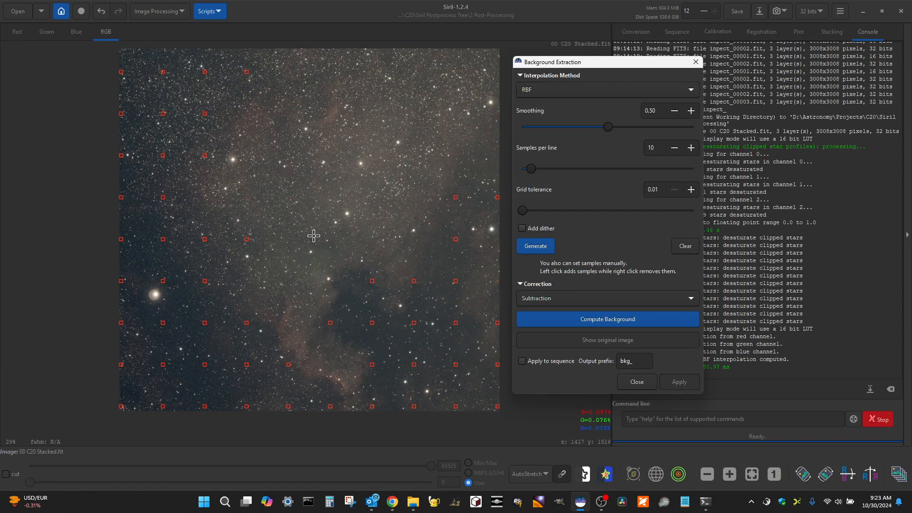
Remove the background samples that lie on nebulosity in the left part of the image, at the inner edge of the grid.
{"action": "scroll", "coordinate": [242, 237], "scroll_direction": "up", "scroll_amount": 2}
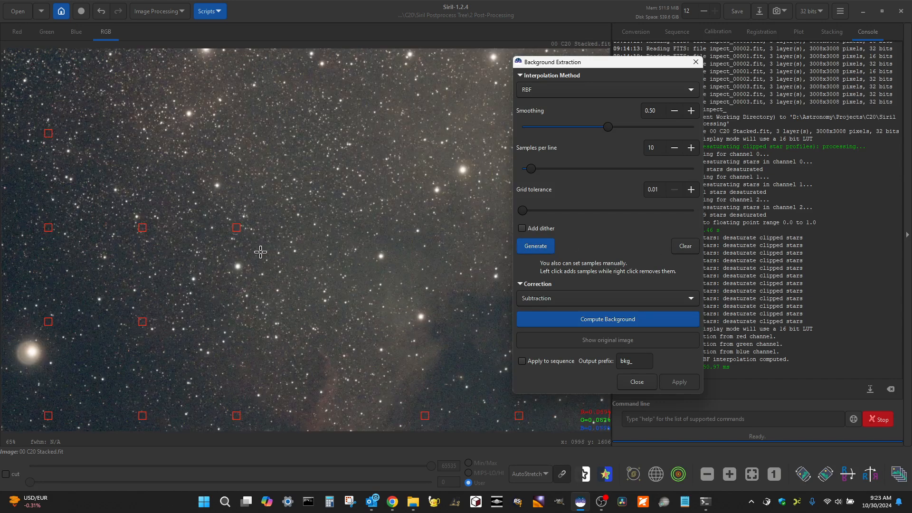
{"action": "right_click", "coordinate": [237, 228]}
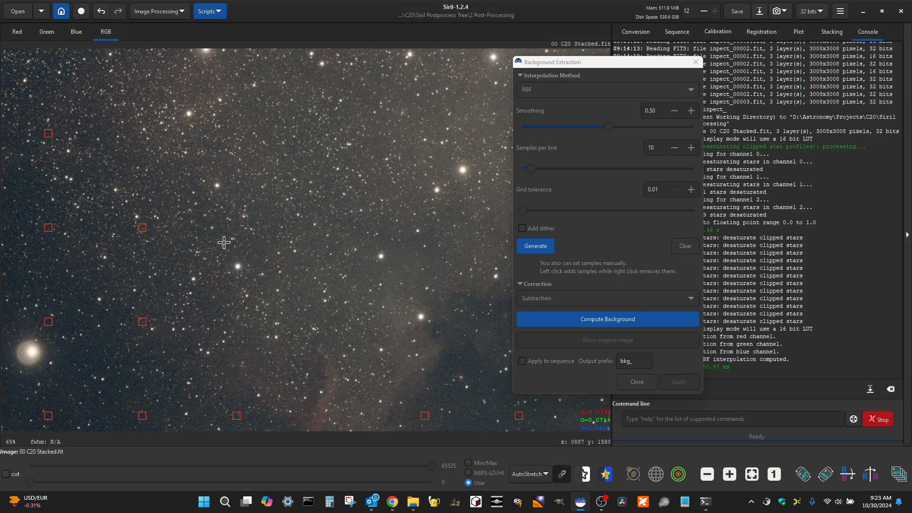
{"action": "scroll", "coordinate": [214, 236], "scroll_direction": "down", "scroll_amount": 2}
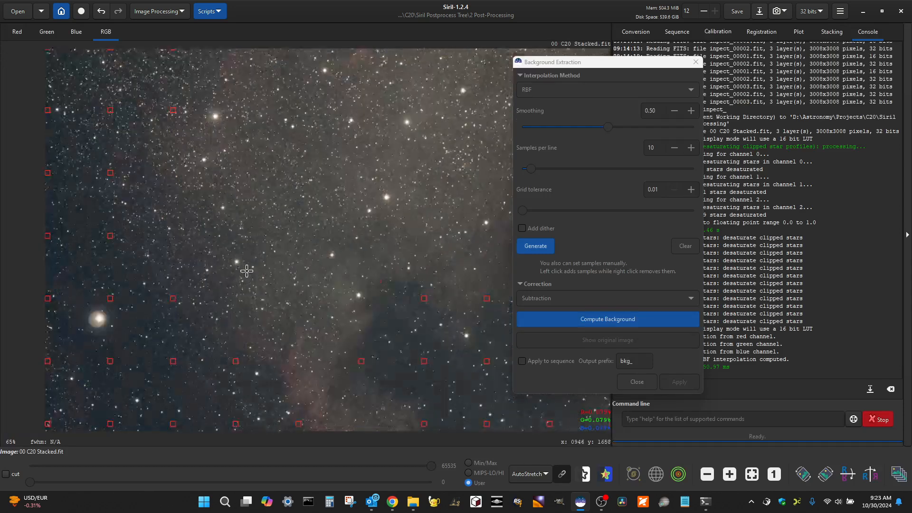
{"action": "scroll", "coordinate": [216, 184], "scroll_direction": "up", "scroll_amount": 1}
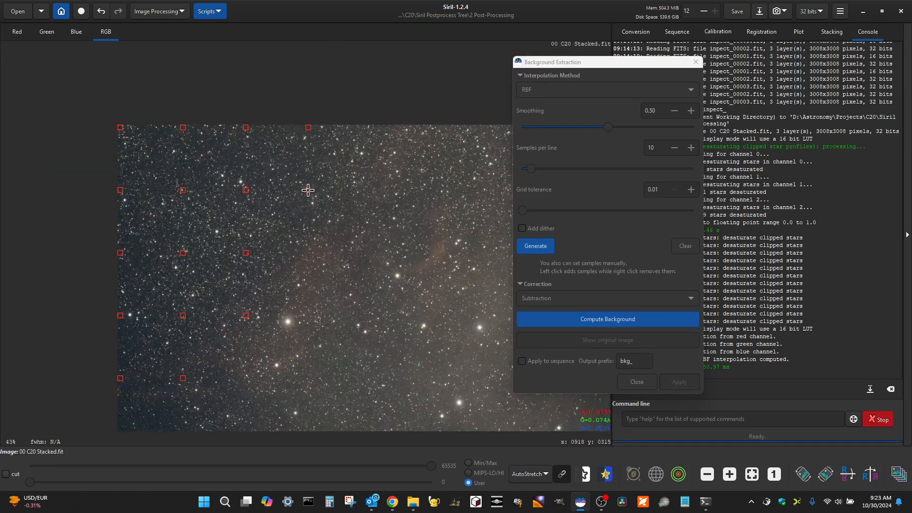
{"action": "right_click", "coordinate": [246, 316]}
{"action": "scroll", "coordinate": [348, 254], "scroll_direction": "down", "scroll_amount": 1}
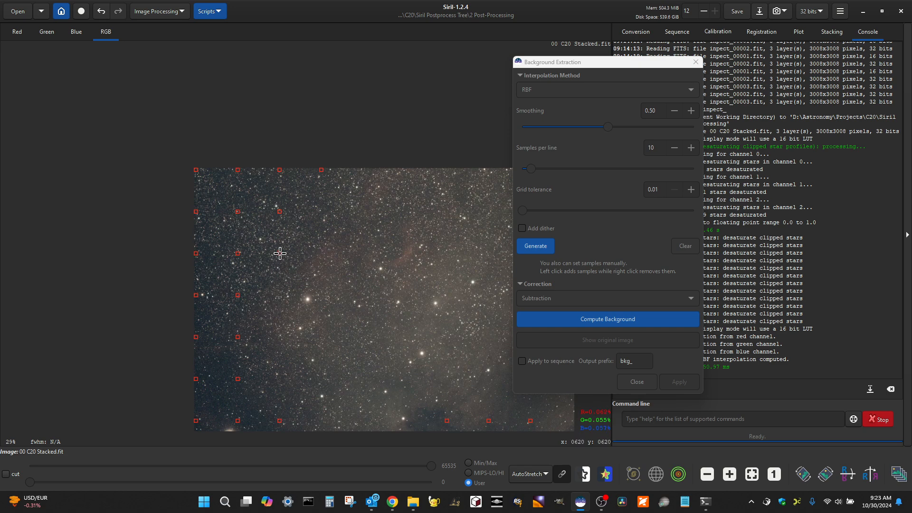
{"action": "right_click", "coordinate": [237, 337]}
{"action": "right_click", "coordinate": [236, 380]}
Remove two background samples at the image's bottom edge, below and left of the bright nebula ridge.
{"action": "scroll", "coordinate": [233, 358], "scroll_direction": "down", "scroll_amount": 1}
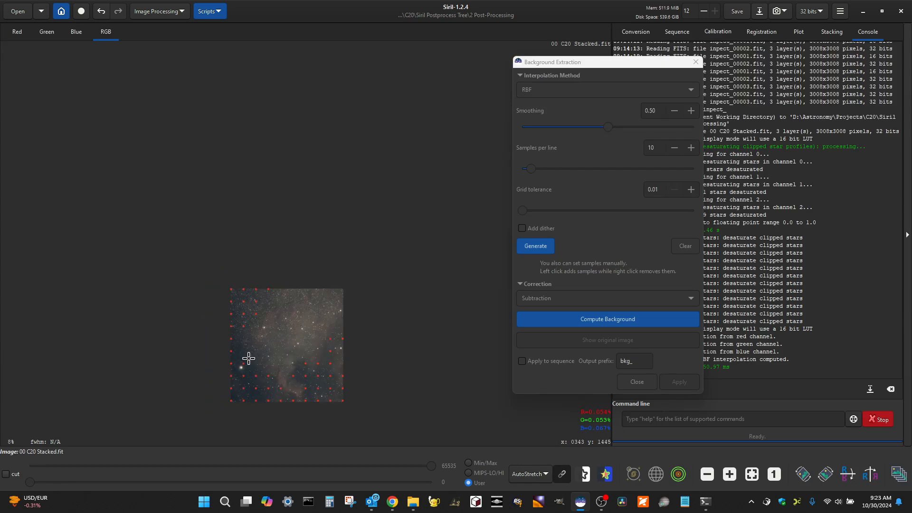
{"action": "scroll", "coordinate": [281, 412], "scroll_direction": "up", "scroll_amount": 2}
{"action": "scroll", "coordinate": [280, 408], "scroll_direction": "up", "scroll_amount": 1}
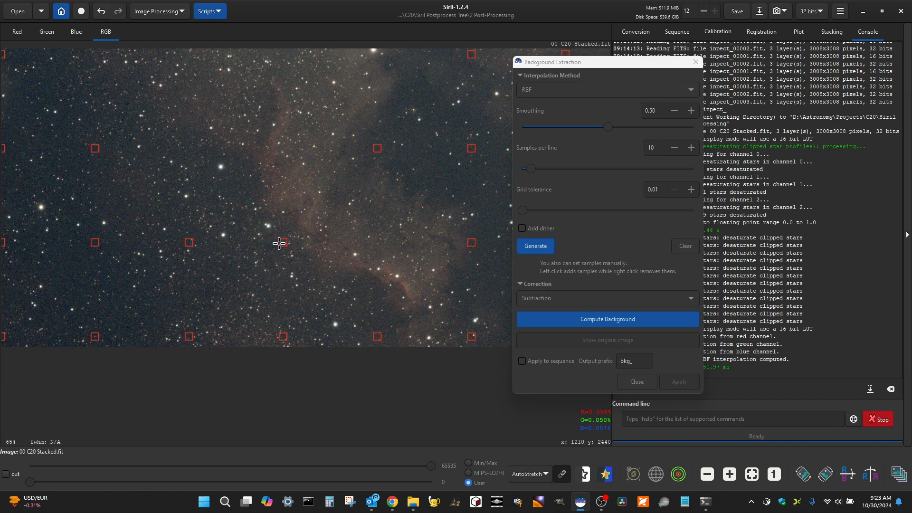
{"action": "scroll", "coordinate": [259, 261], "scroll_direction": "down", "scroll_amount": 1}
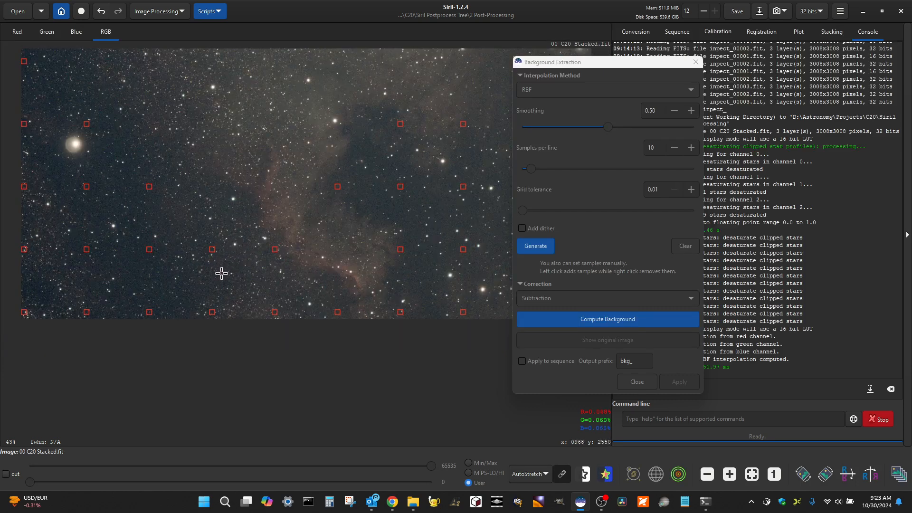
{"action": "right_click", "coordinate": [278, 312]}
{"action": "right_click", "coordinate": [212, 312]}
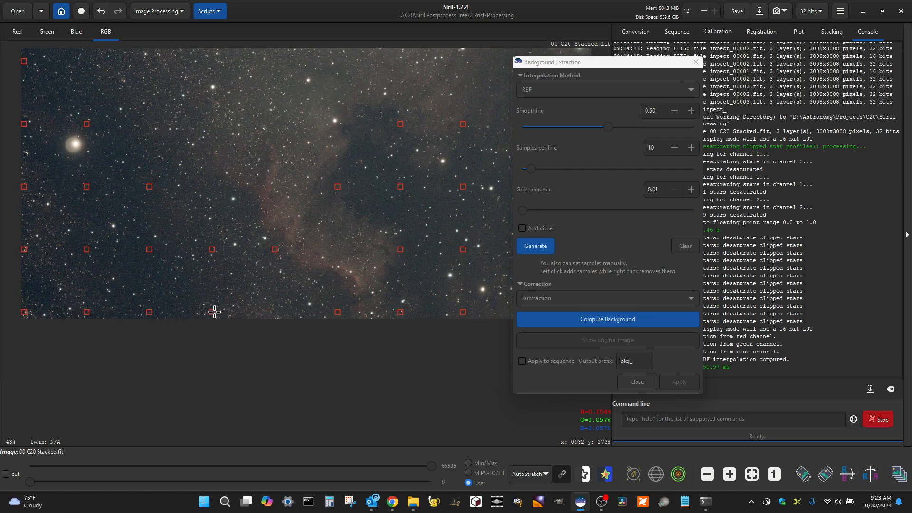
{"action": "scroll", "coordinate": [210, 328], "scroll_direction": "down", "scroll_amount": 1}
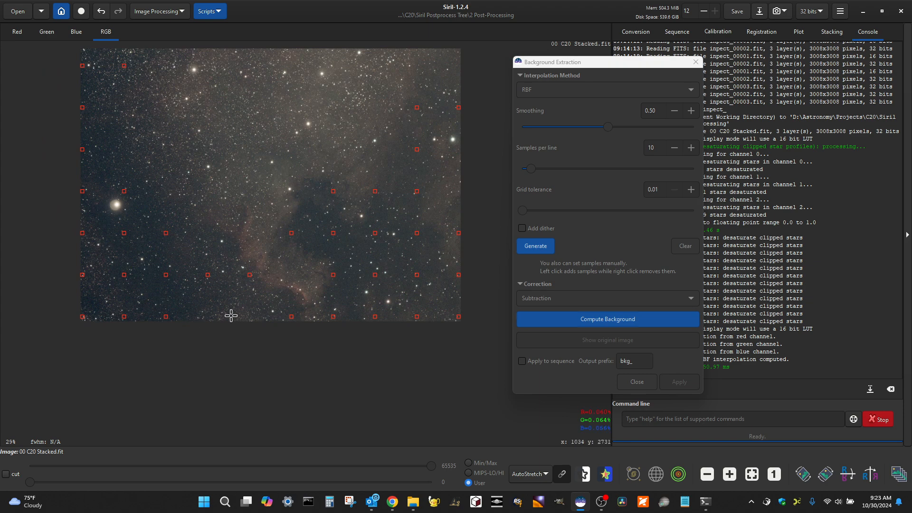
Add background samples in the dark region just right of the bright nebula ridge.
{"action": "scroll", "coordinate": [341, 274], "scroll_direction": "up", "scroll_amount": 2}
{"action": "left_click", "coordinate": [350, 271]}
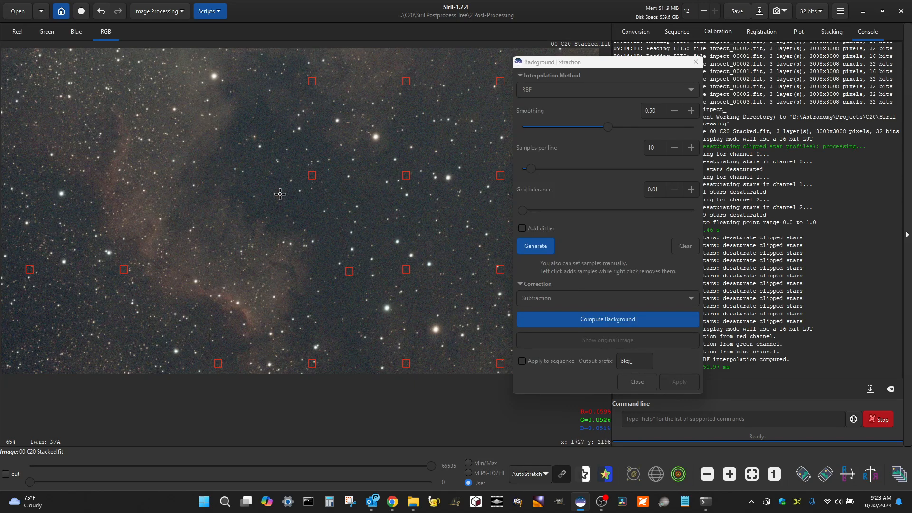
{"action": "scroll", "coordinate": [305, 219], "scroll_direction": "down", "scroll_amount": 2}
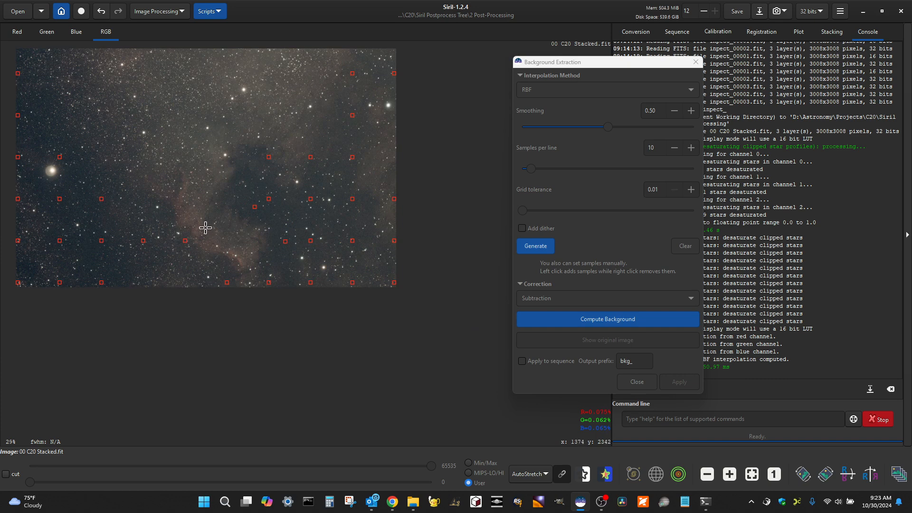
{"action": "scroll", "coordinate": [290, 165], "scroll_direction": "up", "scroll_amount": 1}
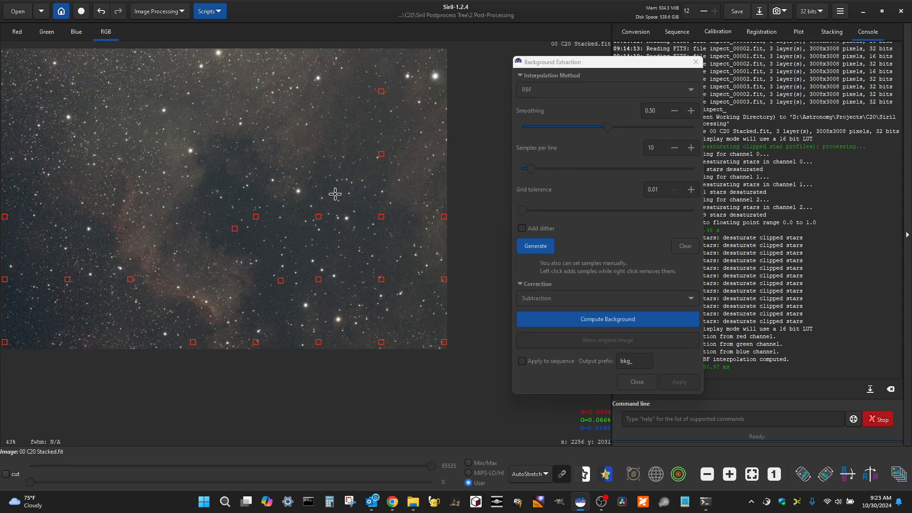
{"action": "scroll", "coordinate": [334, 193], "scroll_direction": "down", "scroll_amount": 2}
{"action": "scroll", "coordinate": [357, 98], "scroll_direction": "up", "scroll_amount": 1}
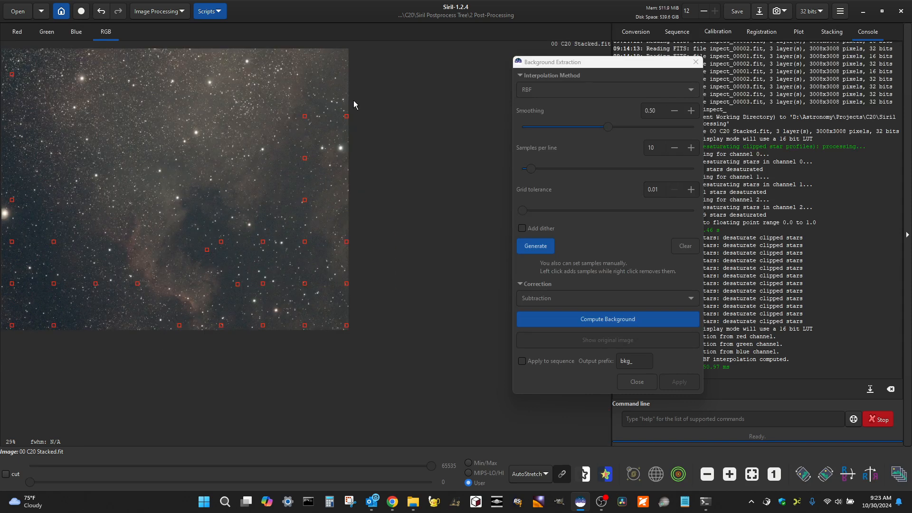
Remove the background samples along the image's right edge and the upper and bottom ones in the neighbouring column.
{"action": "right_click", "coordinate": [346, 116]}
{"action": "right_click", "coordinate": [304, 117]}
{"action": "right_click", "coordinate": [304, 157]}
{"action": "right_click", "coordinate": [305, 199]}
{"action": "right_click", "coordinate": [347, 241]}
{"action": "right_click", "coordinate": [347, 284]}
{"action": "right_click", "coordinate": [346, 325]}
{"action": "right_click", "coordinate": [304, 326]}
{"action": "scroll", "coordinate": [407, 300], "scroll_direction": "down", "scroll_amount": 1}
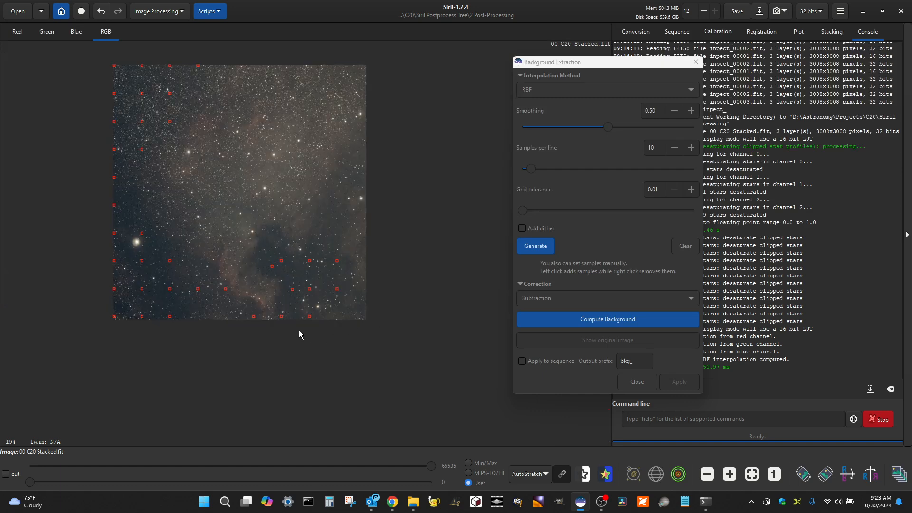
Compute the background from the edited samples with subtraction correction and apply it to the image.
{"action": "scroll", "coordinate": [300, 335], "scroll_direction": "up", "scroll_amount": 2}
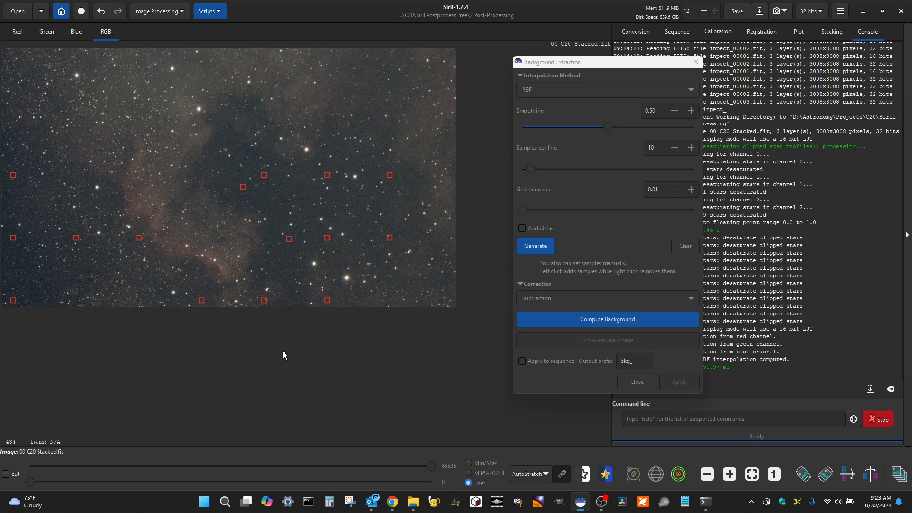
{"action": "scroll", "coordinate": [376, 323], "scroll_direction": "down", "scroll_amount": 2}
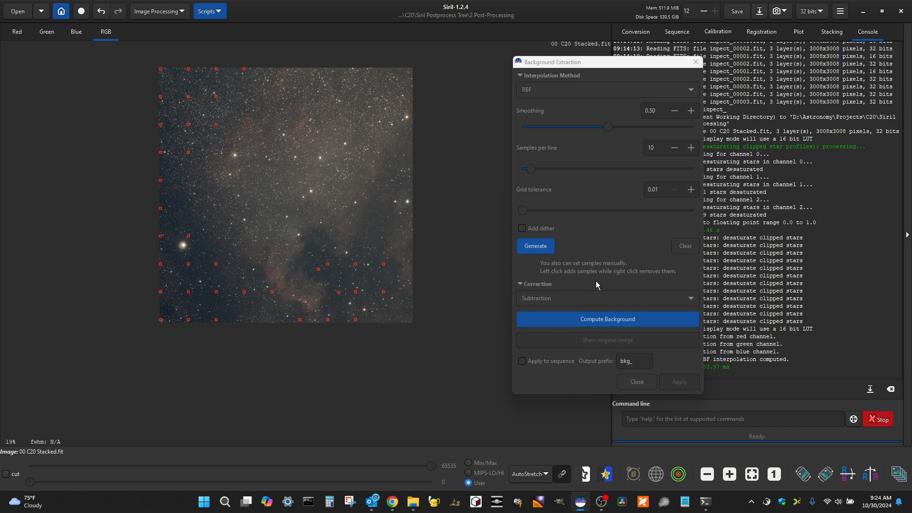
{"action": "left_click", "coordinate": [563, 319]}
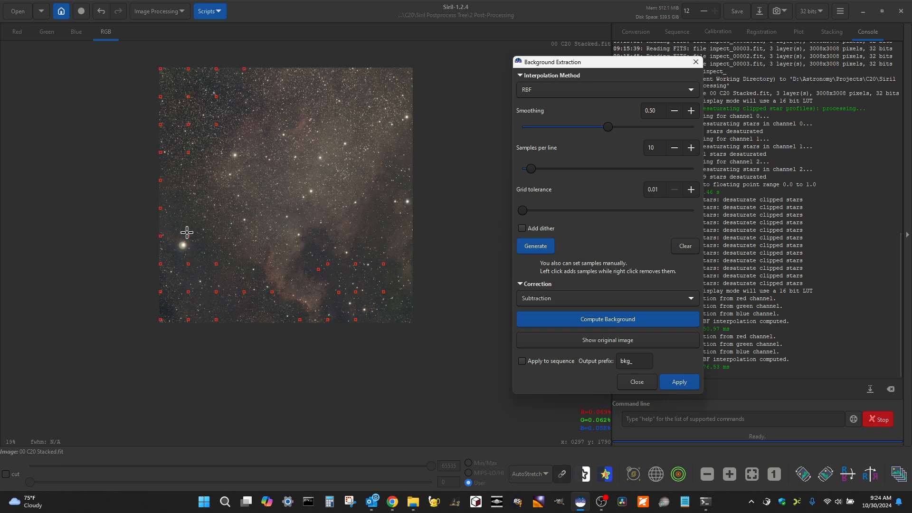
{"action": "left_click", "coordinate": [689, 381]}
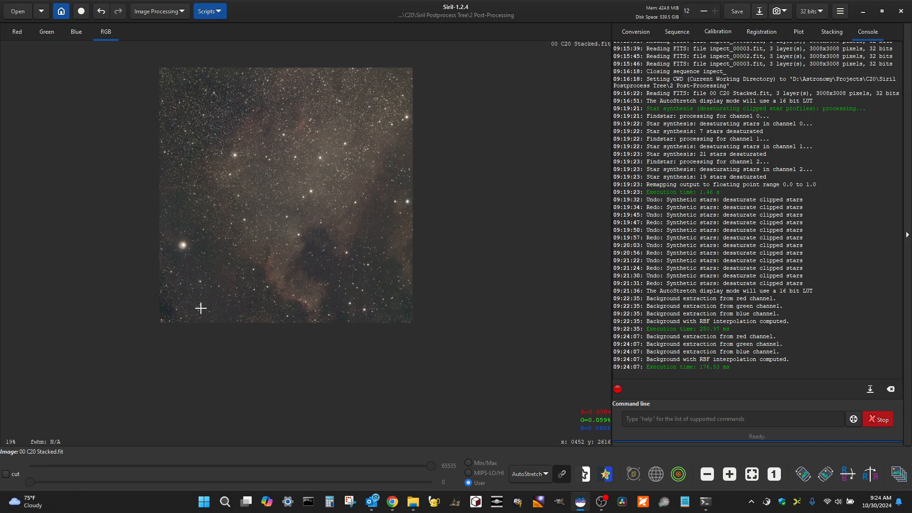
Compare the whole image with and without the background extraction, ending with the extraction undone.
{"action": "scroll", "coordinate": [258, 206], "scroll_direction": "up", "scroll_amount": 1}
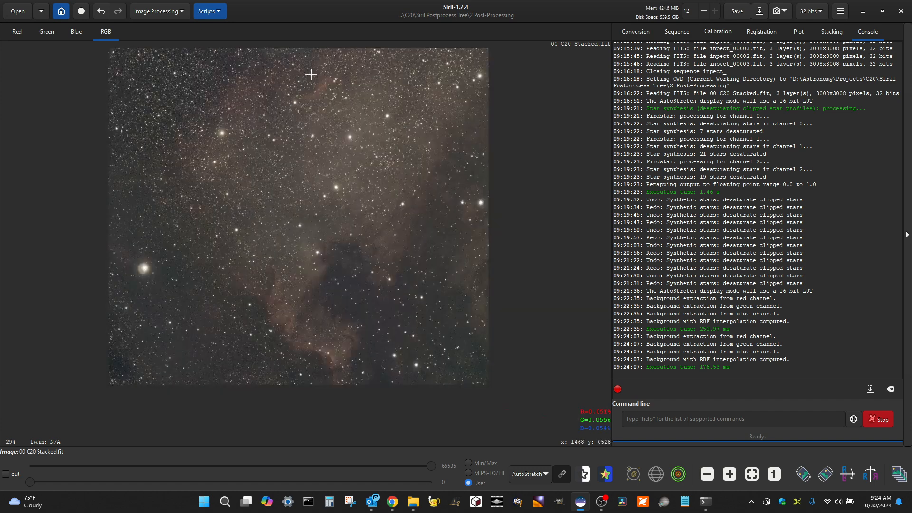
{"action": "left_click", "coordinate": [101, 15]}
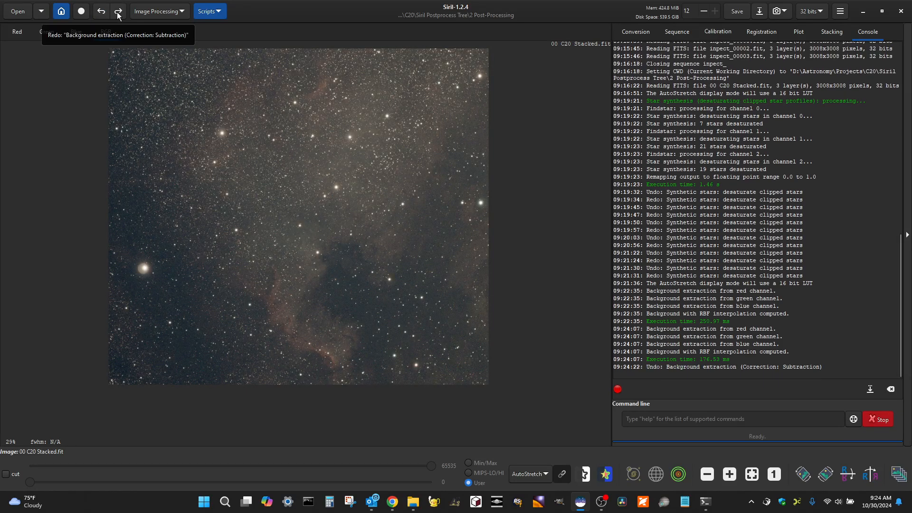
{"action": "left_click", "coordinate": [120, 14]}
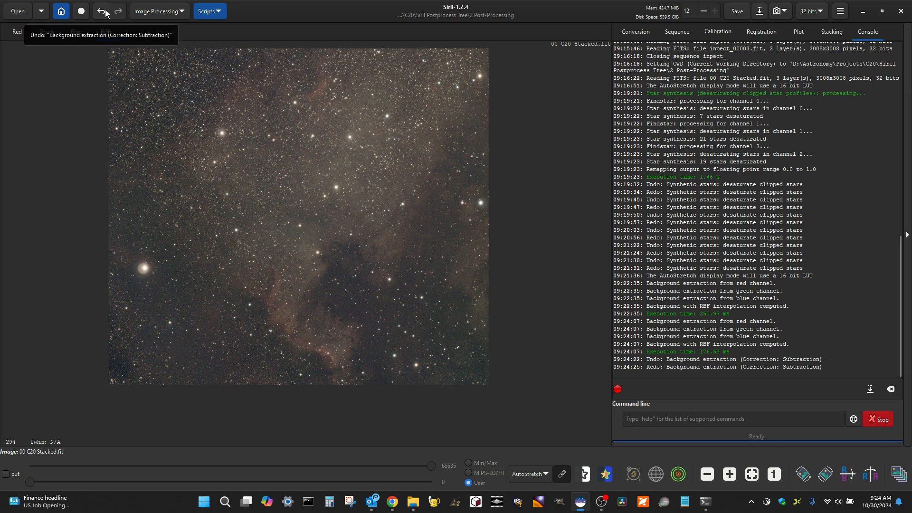
{"action": "left_click", "coordinate": [102, 13]}
{"action": "left_click", "coordinate": [120, 13]}
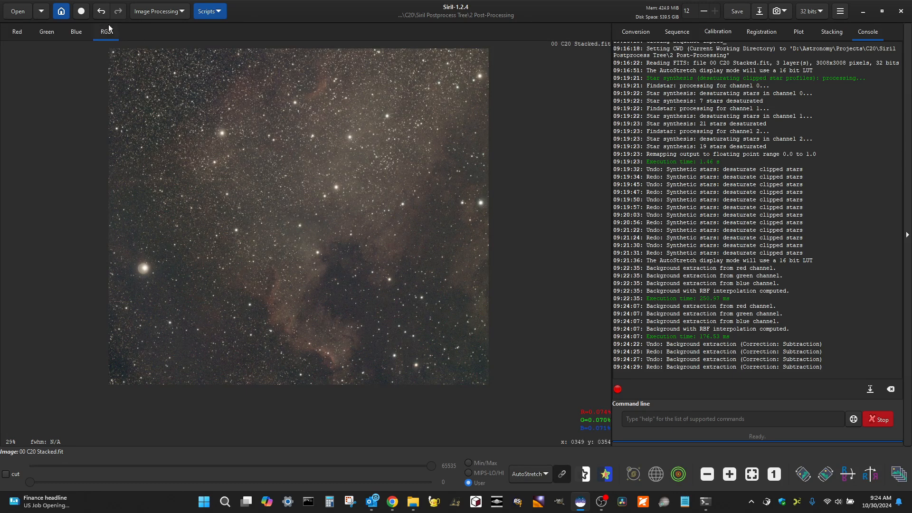
{"action": "left_click", "coordinate": [103, 14]}
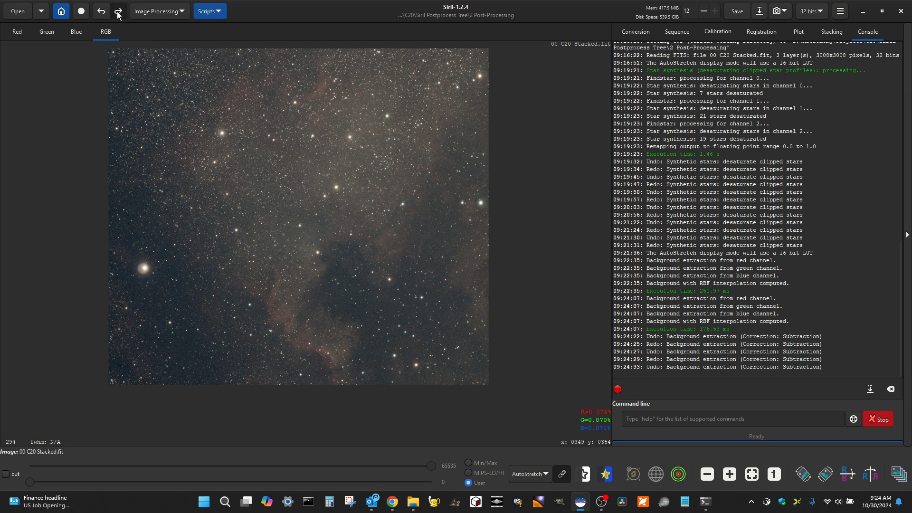
{"action": "left_click", "coordinate": [118, 14]}
{"action": "left_click", "coordinate": [101, 11]}
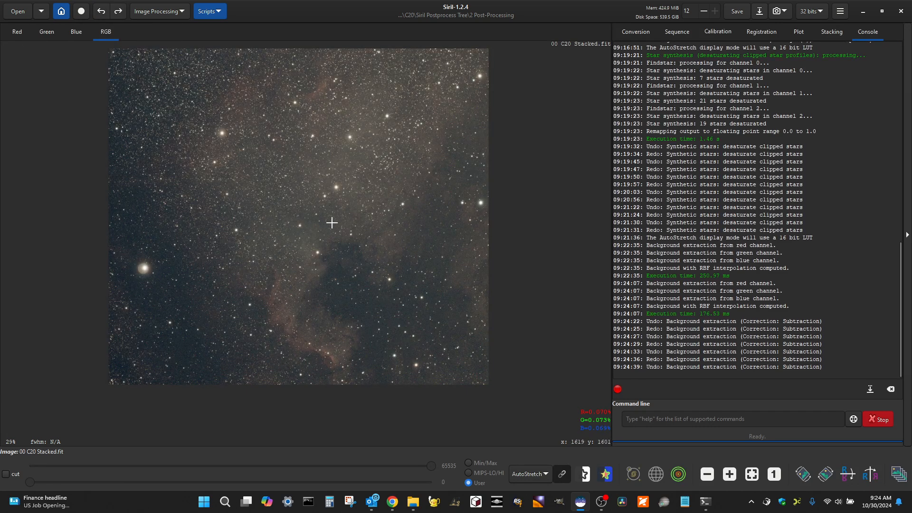
{"action": "scroll", "coordinate": [280, 212], "scroll_direction": "down", "scroll_amount": 1}
{"action": "scroll", "coordinate": [268, 167], "scroll_direction": "up", "scroll_amount": 1}
{"action": "scroll", "coordinate": [356, 236], "scroll_direction": "down", "scroll_amount": 1}
{"action": "scroll", "coordinate": [344, 218], "scroll_direction": "up", "scroll_amount": 1}
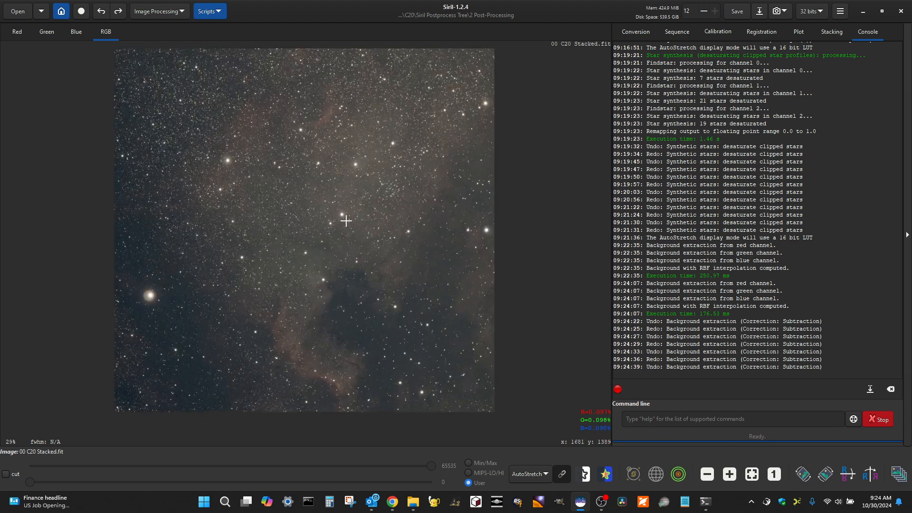
Step back through the star desaturation, redo it and the background extraction, and end with only the extraction undone.
{"action": "left_click", "coordinate": [104, 14]}
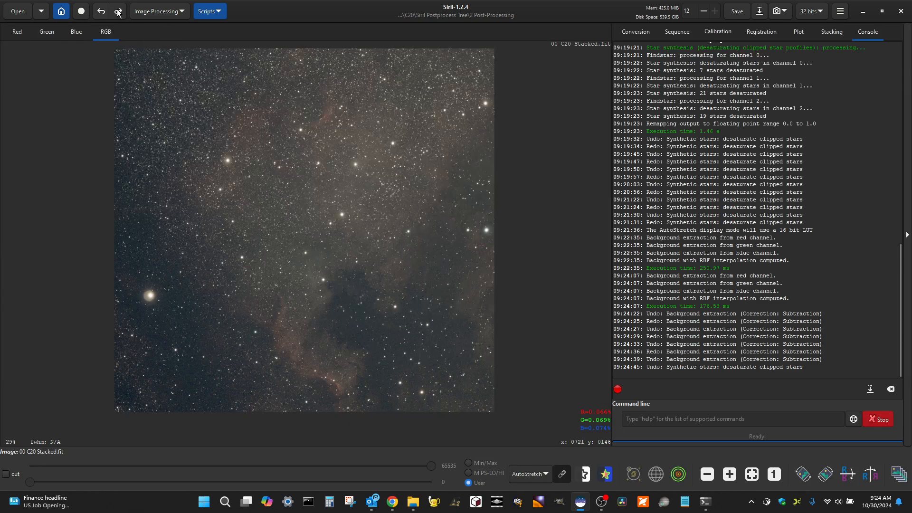
{"action": "left_click", "coordinate": [118, 13]}
{"action": "left_click", "coordinate": [118, 13]}
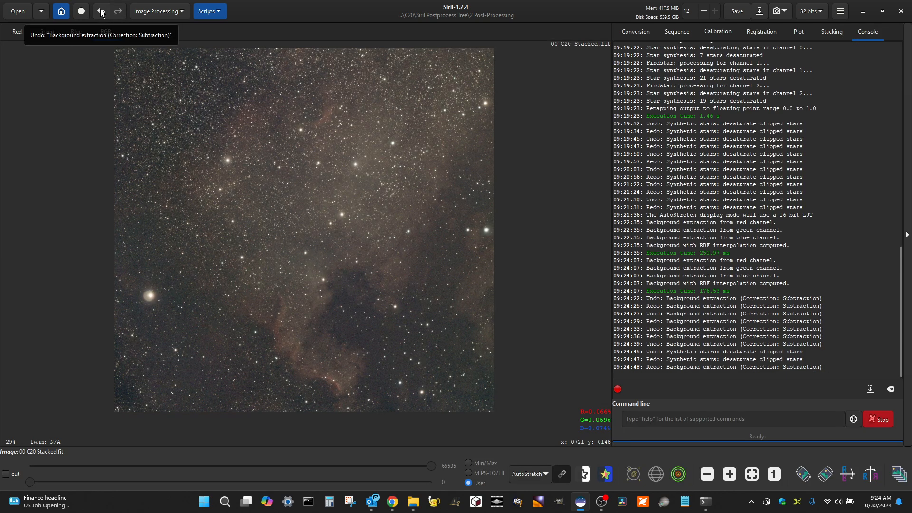
{"action": "left_click", "coordinate": [101, 12]}
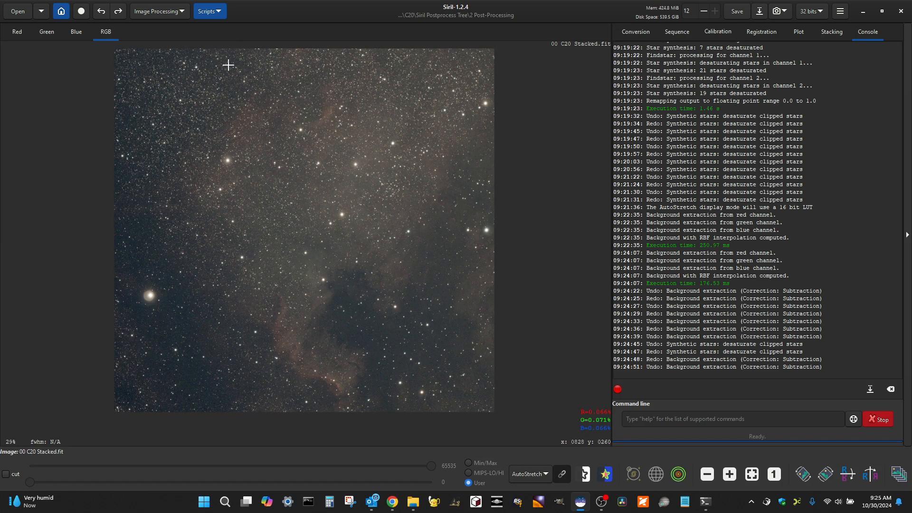
Open Photometric Color Calibration for the stacked image and move its dialog towards the image.
{"action": "left_click", "coordinate": [180, 11]}
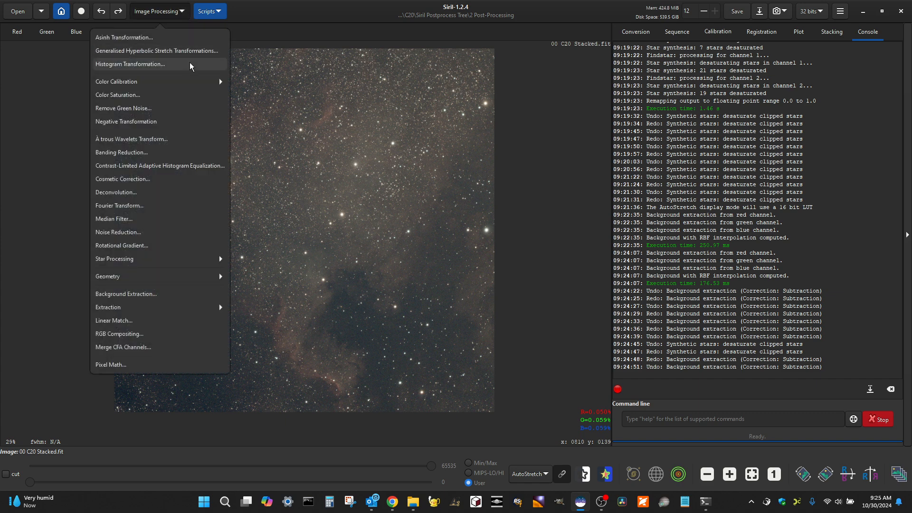
{"action": "left_click", "coordinate": [173, 84]}
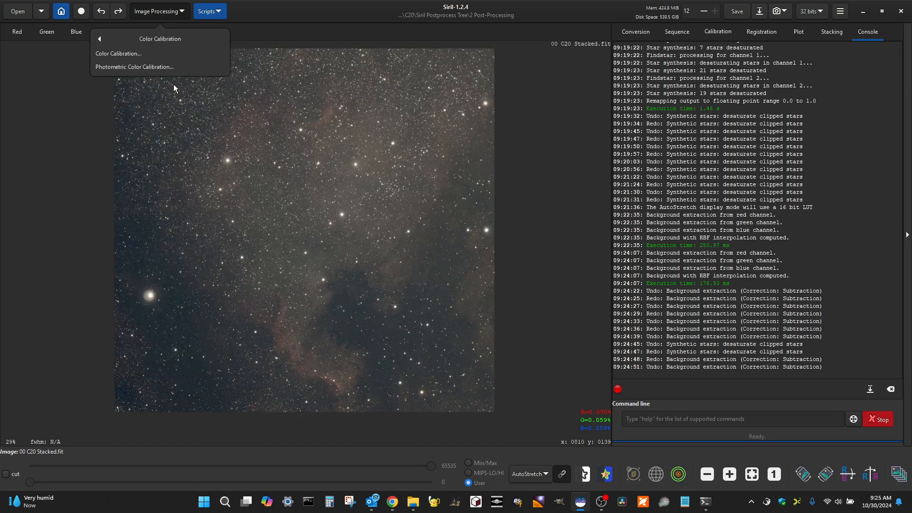
{"action": "left_click", "coordinate": [146, 67]}
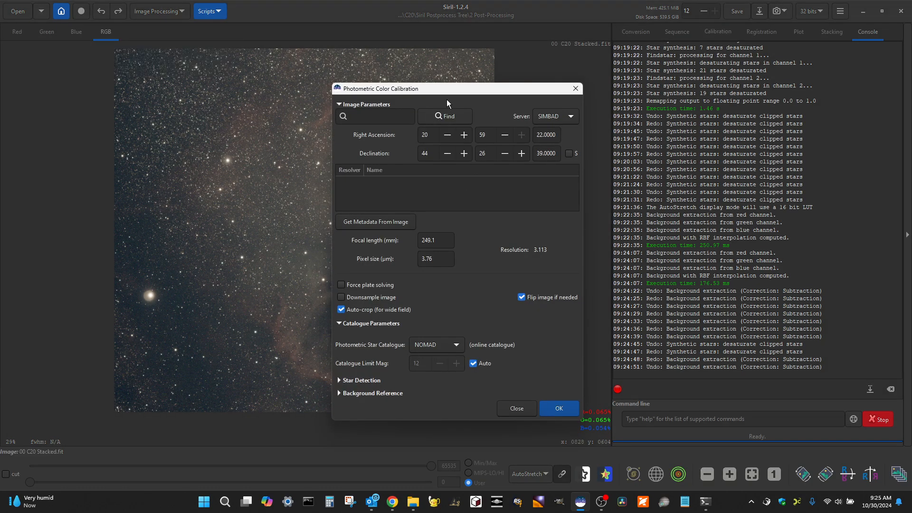
{"action": "left_click_drag", "start_coordinate": [447, 90], "coordinate": [371, 62]}
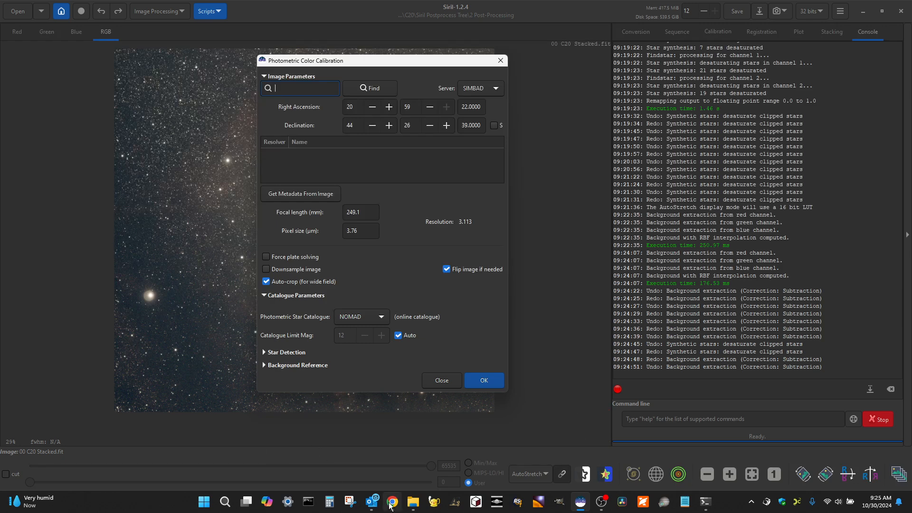
Switch to Chrome, close the expired bank page and search Google in a new tab for "north america nebula".
{"action": "mouse_move", "coordinate": [397, 505]}
{"action": "left_click", "coordinate": [395, 463]}
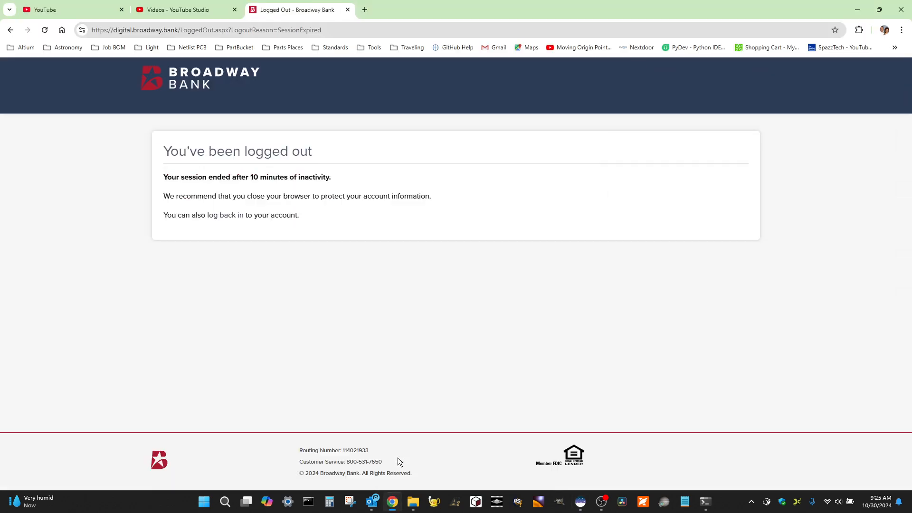
{"action": "left_click", "coordinate": [347, 9]}
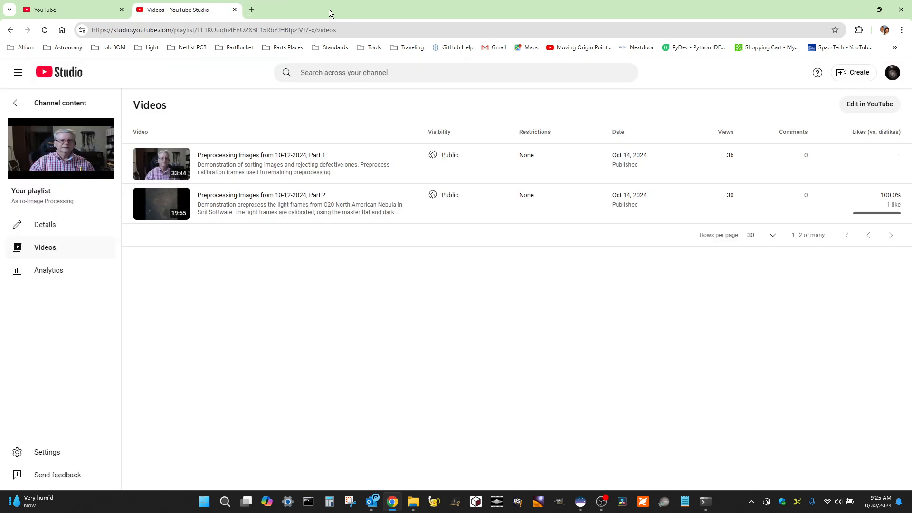
{"action": "left_click", "coordinate": [251, 9]}
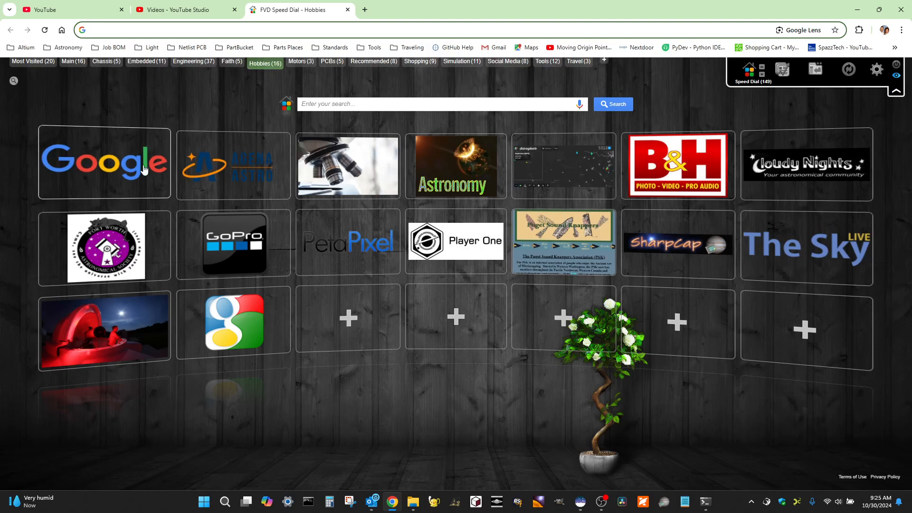
{"action": "left_click", "coordinate": [105, 163]}
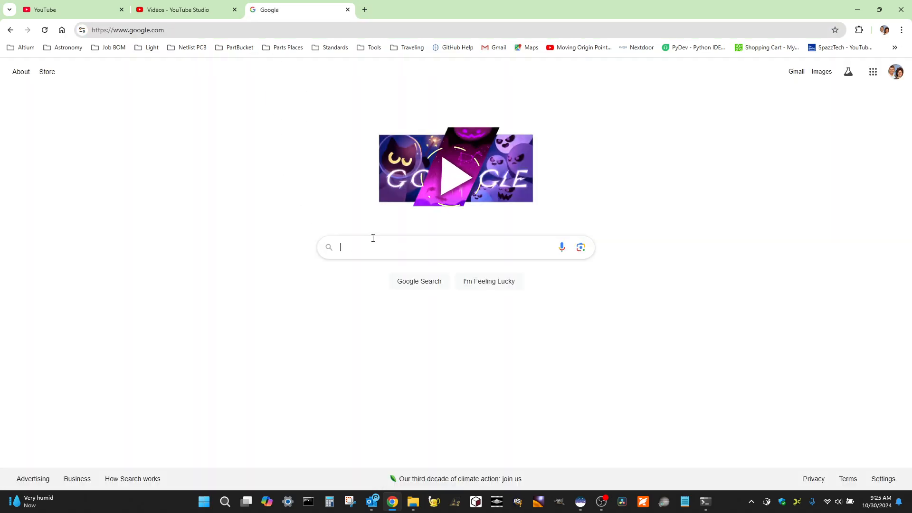
{"action": "left_click", "coordinate": [374, 238]}
{"action": "left_click", "coordinate": [375, 269]}
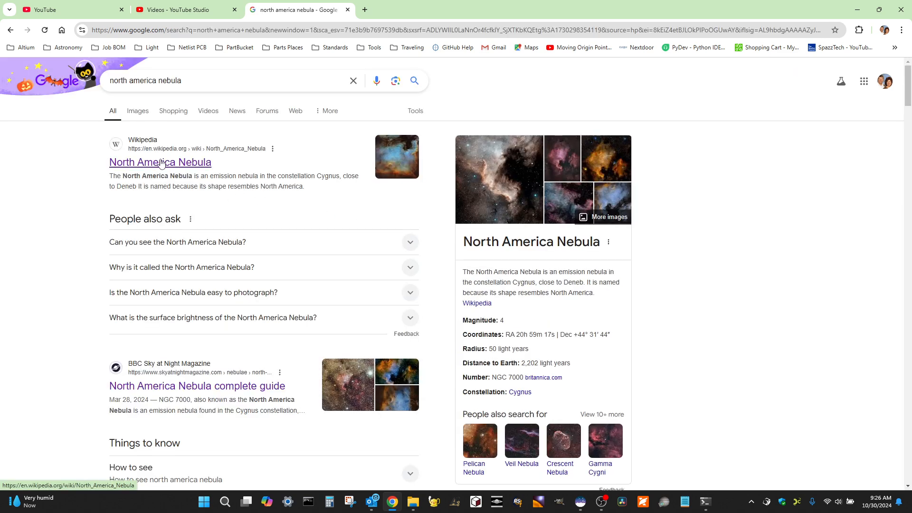
Find the nebula's NGC designation in its Wikipedia article, return to Siril and look up NGC 7000 in SIMBAD for the calibration.
{"action": "left_click", "coordinate": [161, 164]}
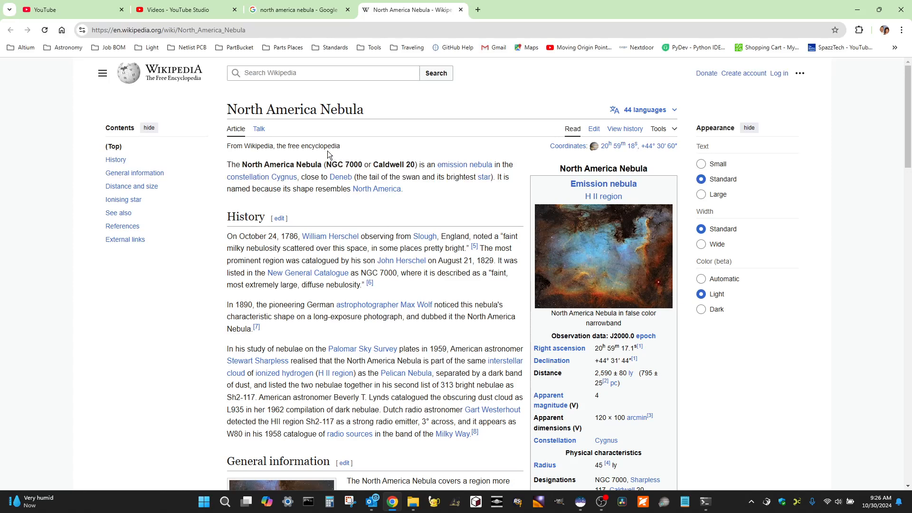
{"action": "left_click_drag", "start_coordinate": [327, 164], "coordinate": [364, 166]}
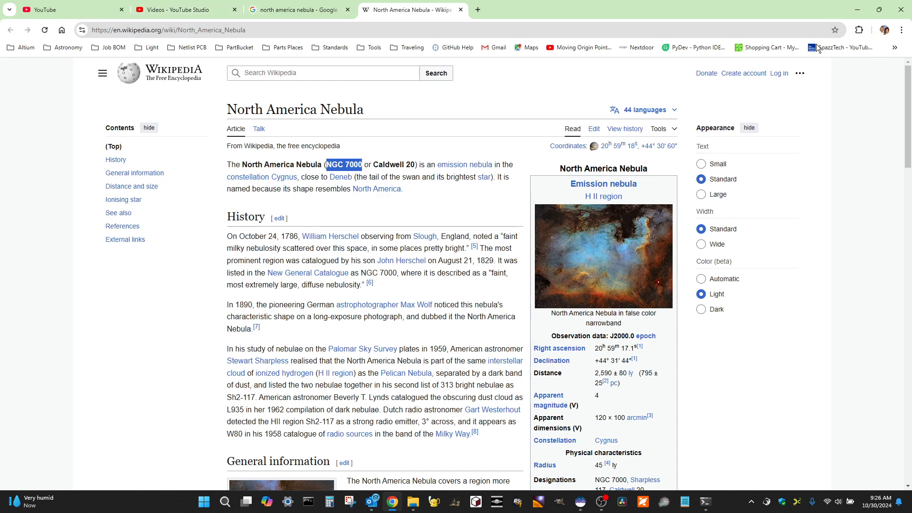
{"action": "left_click", "coordinate": [854, 10]}
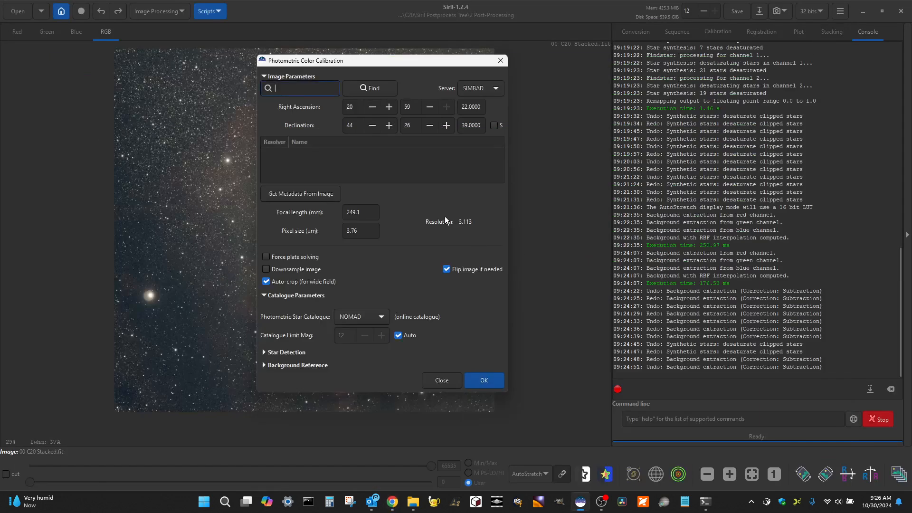
{"action": "type", "text": "NGC 7000"}
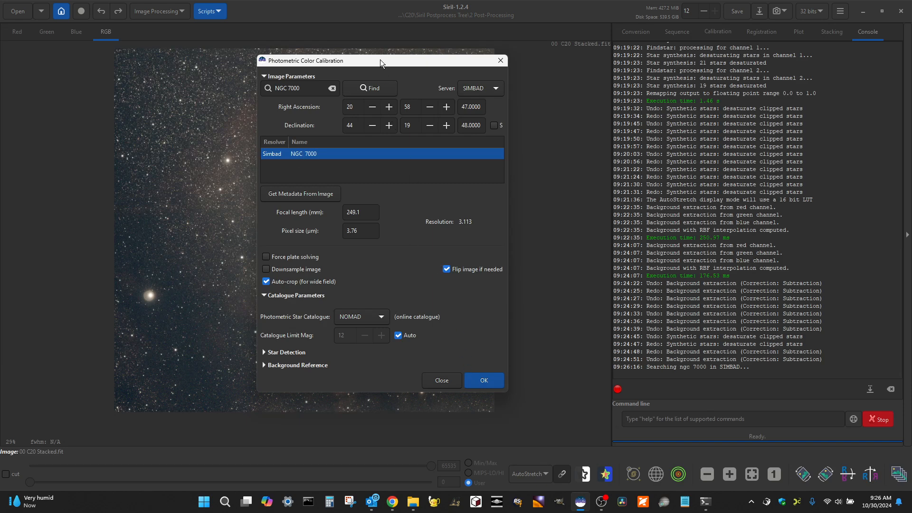
Detect the image's stars with Dynamic PSF, limiting the amplitude range to 0.30–0.70.
{"action": "left_click", "coordinate": [840, 11]}
{"action": "left_click", "coordinate": [832, 38]}
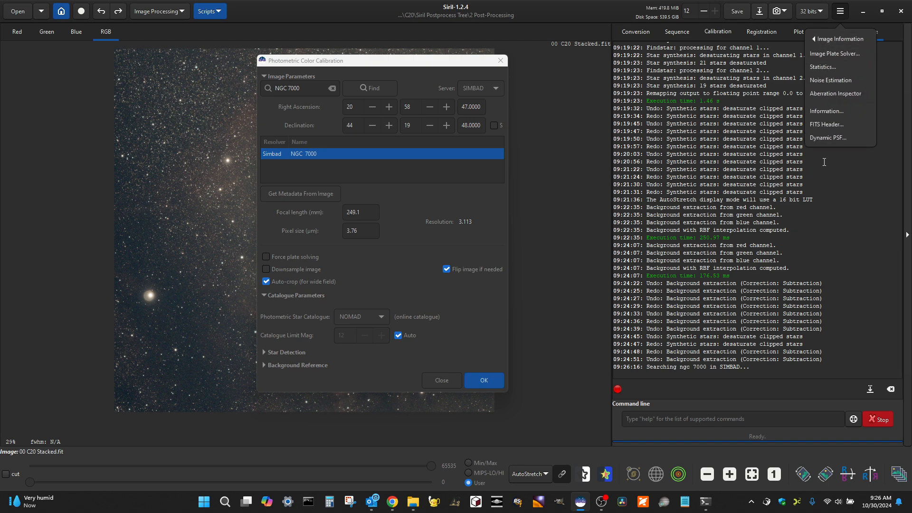
{"action": "left_click", "coordinate": [834, 142]}
{"action": "left_click_drag", "start_coordinate": [517, 71], "coordinate": [748, 62]}
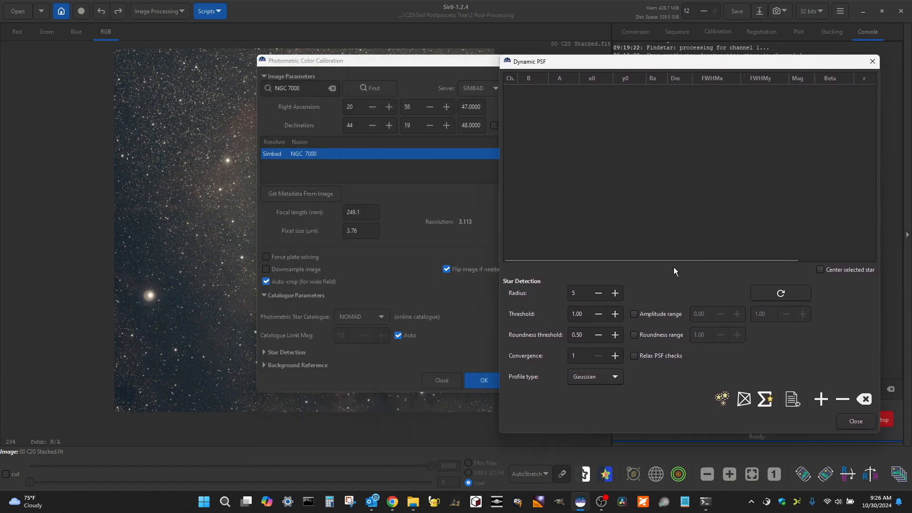
{"action": "left_click", "coordinate": [635, 315]}
{"action": "left_click", "coordinate": [737, 314]}
{"action": "left_click", "coordinate": [737, 314]}
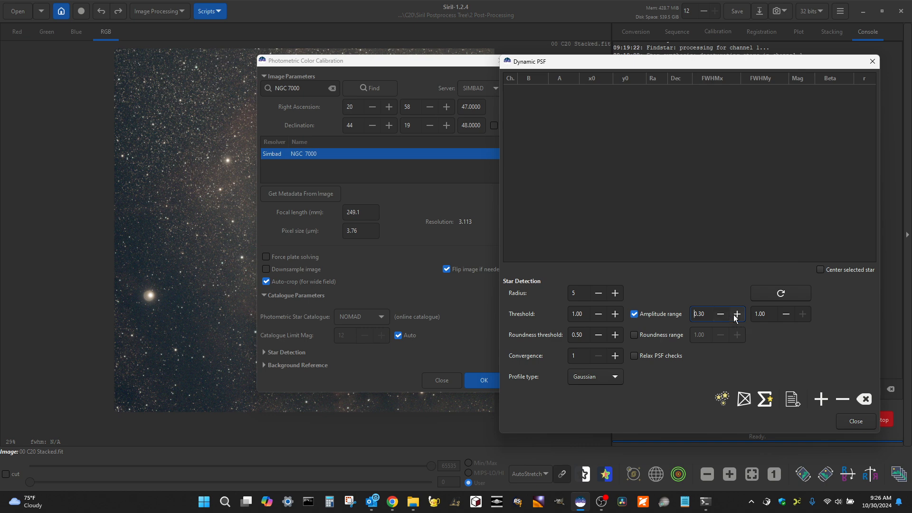
{"action": "left_click", "coordinate": [787, 314]}
{"action": "left_click", "coordinate": [787, 314]}
{"action": "left_click", "coordinate": [720, 402]}
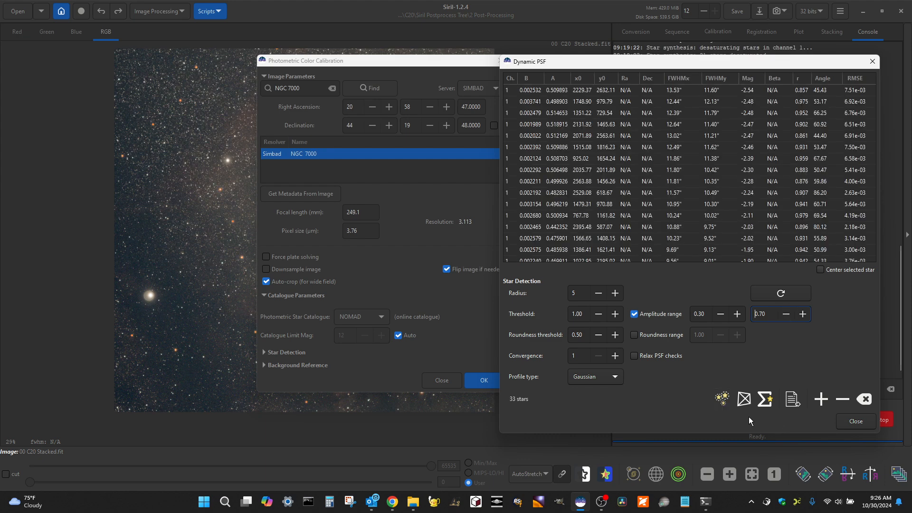
Examine the detected star list and the marked stars across the whole image, including the edges and the nebula's lower ridge.
{"action": "scroll", "coordinate": [584, 164], "scroll_direction": "down", "scroll_amount": 5}
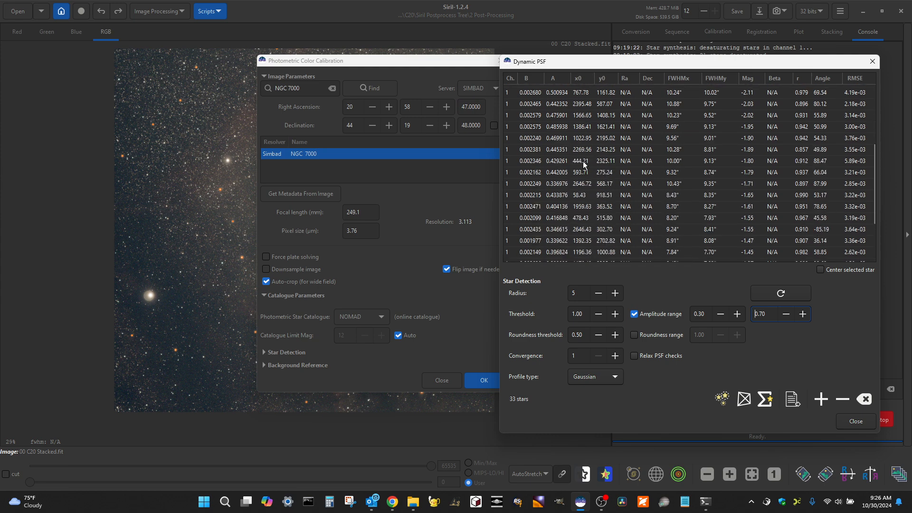
{"action": "scroll", "coordinate": [584, 163], "scroll_direction": "up", "scroll_amount": 5}
{"action": "left_click_drag", "start_coordinate": [477, 63], "coordinate": [723, 80]}
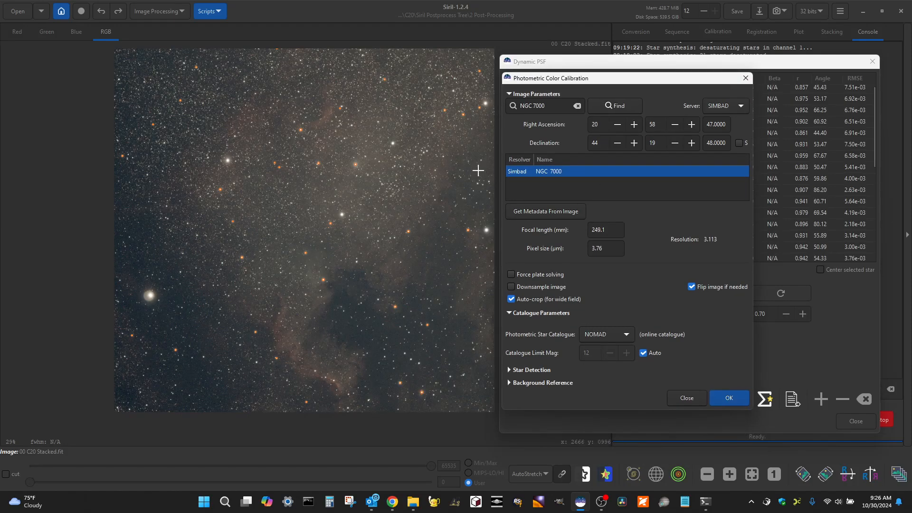
{"action": "scroll", "coordinate": [265, 212], "scroll_direction": "down", "scroll_amount": 1}
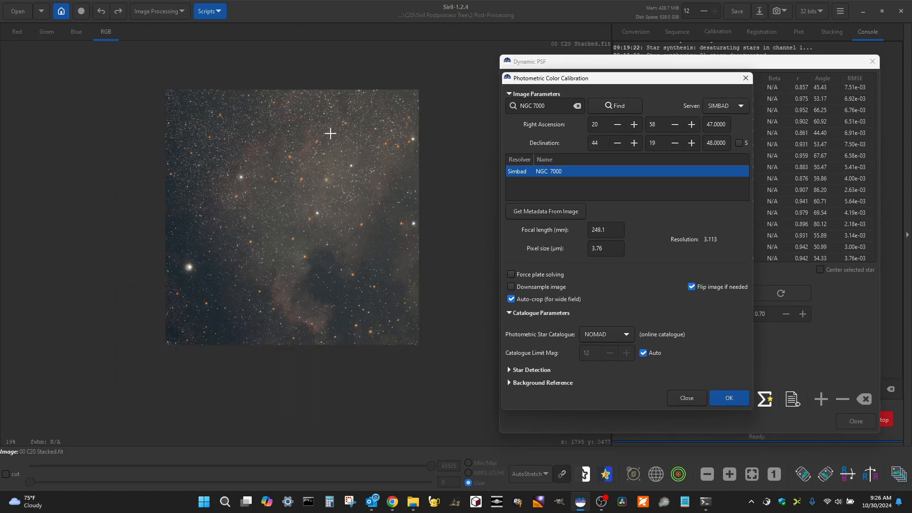
{"action": "scroll", "coordinate": [331, 133], "scroll_direction": "up", "scroll_amount": 2}
{"action": "scroll", "coordinate": [452, 114], "scroll_direction": "up", "scroll_amount": 2}
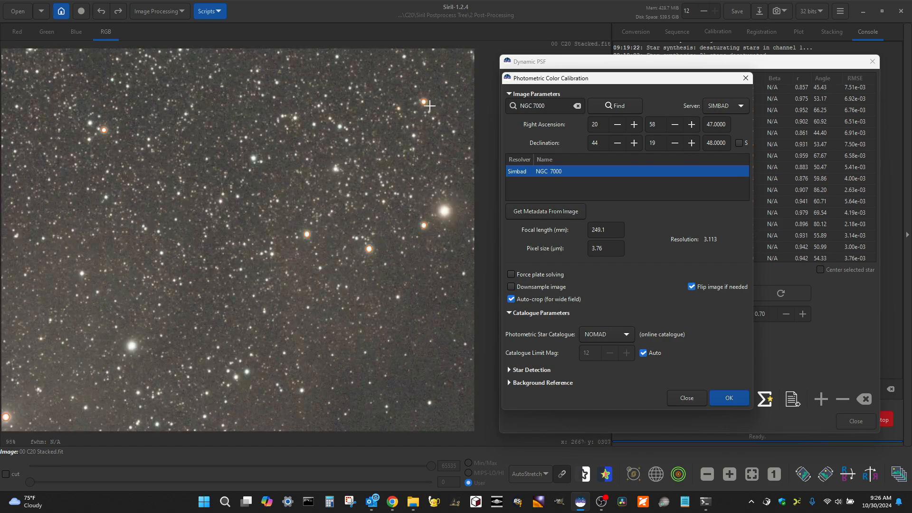
{"action": "scroll", "coordinate": [317, 225], "scroll_direction": "down", "scroll_amount": 1}
{"action": "scroll", "coordinate": [352, 157], "scroll_direction": "down", "scroll_amount": 1}
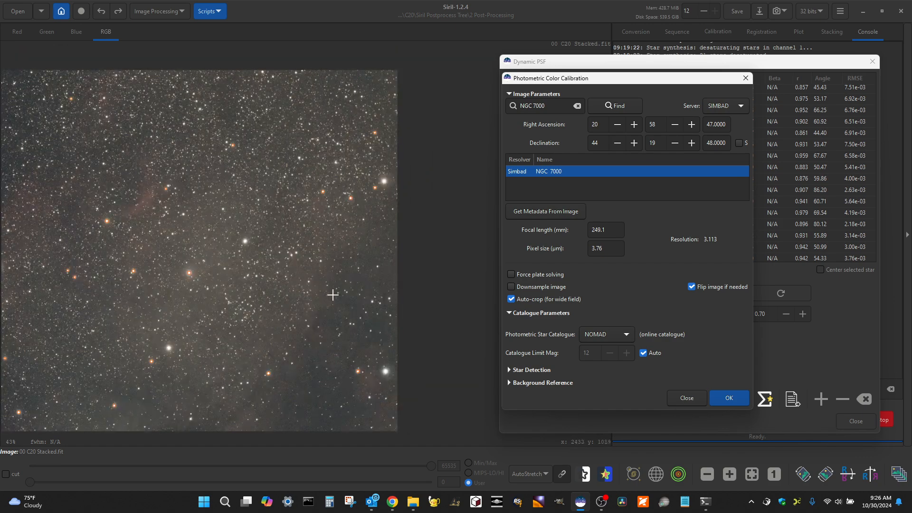
{"action": "scroll", "coordinate": [348, 385], "scroll_direction": "down", "scroll_amount": 1}
{"action": "scroll", "coordinate": [312, 337], "scroll_direction": "down", "scroll_amount": 1}
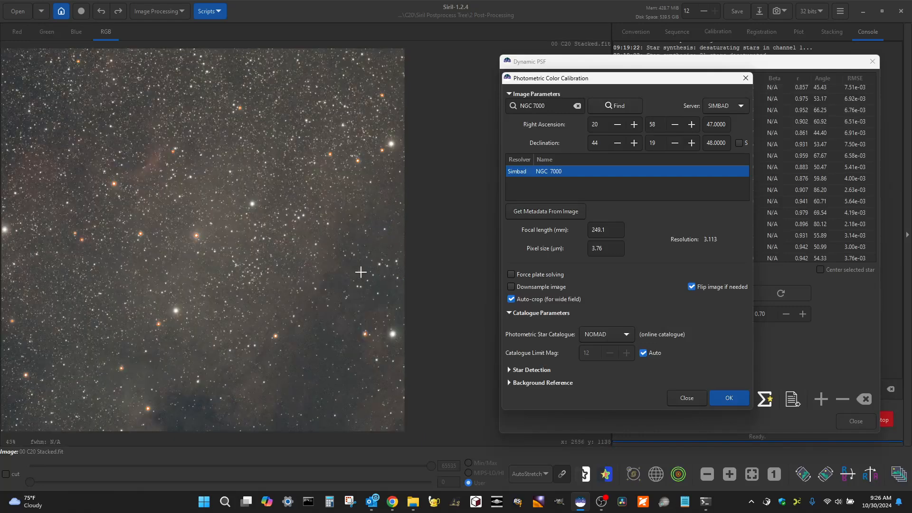
{"action": "scroll", "coordinate": [345, 269], "scroll_direction": "down", "scroll_amount": 1}
{"action": "scroll", "coordinate": [302, 256], "scroll_direction": "down", "scroll_amount": 1}
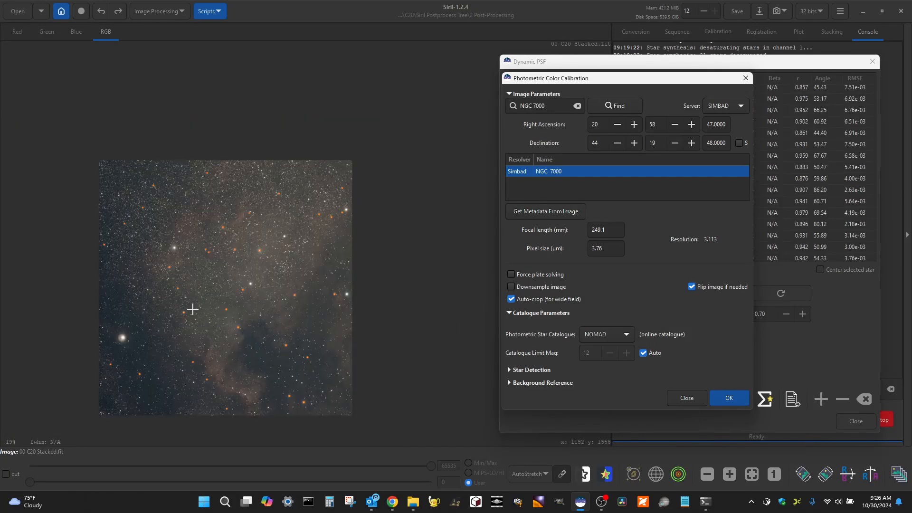
{"action": "scroll", "coordinate": [151, 410], "scroll_direction": "up", "scroll_amount": 1}
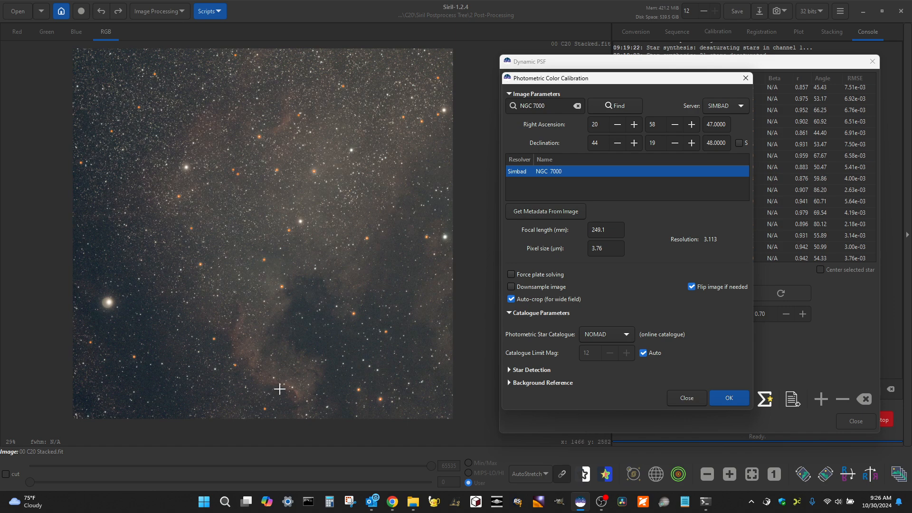
{"action": "scroll", "coordinate": [294, 410], "scroll_direction": "up", "scroll_amount": 2}
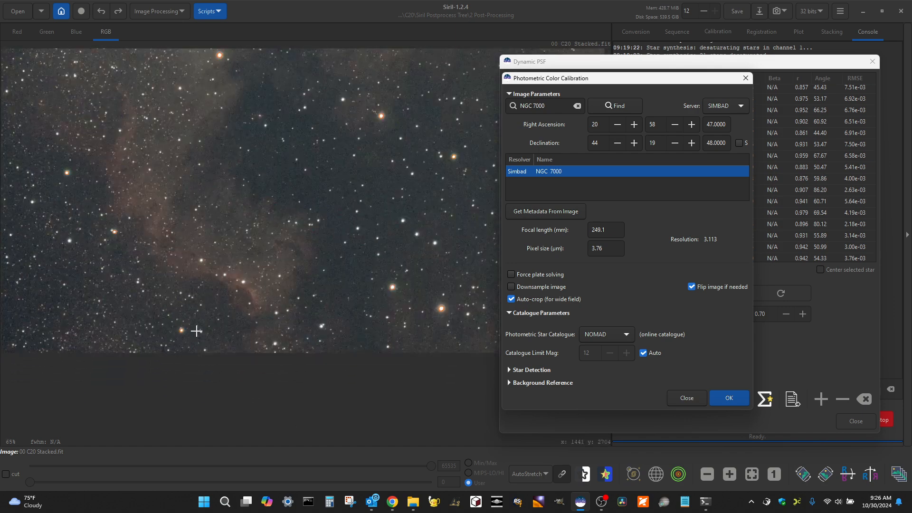
{"action": "scroll", "coordinate": [284, 360], "scroll_direction": "down", "scroll_amount": 2}
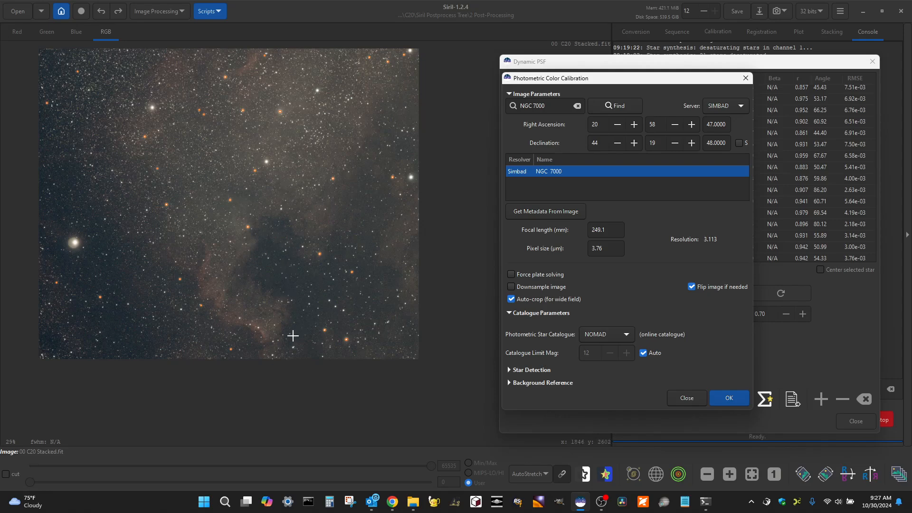
{"action": "scroll", "coordinate": [294, 336], "scroll_direction": "down", "scroll_amount": 1}
{"action": "scroll", "coordinate": [272, 123], "scroll_direction": "up", "scroll_amount": 1}
{"action": "scroll", "coordinate": [297, 180], "scroll_direction": "down", "scroll_amount": 1}
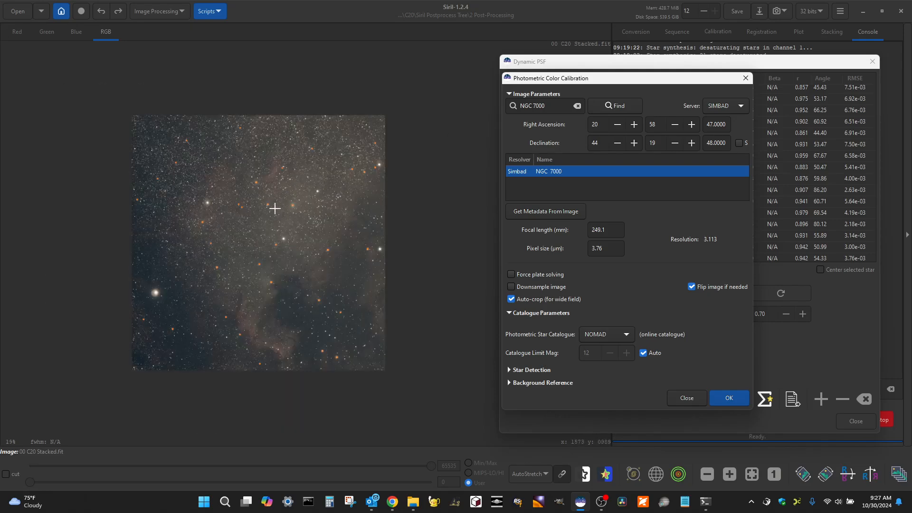
{"action": "scroll", "coordinate": [251, 227], "scroll_direction": "up", "scroll_amount": 1}
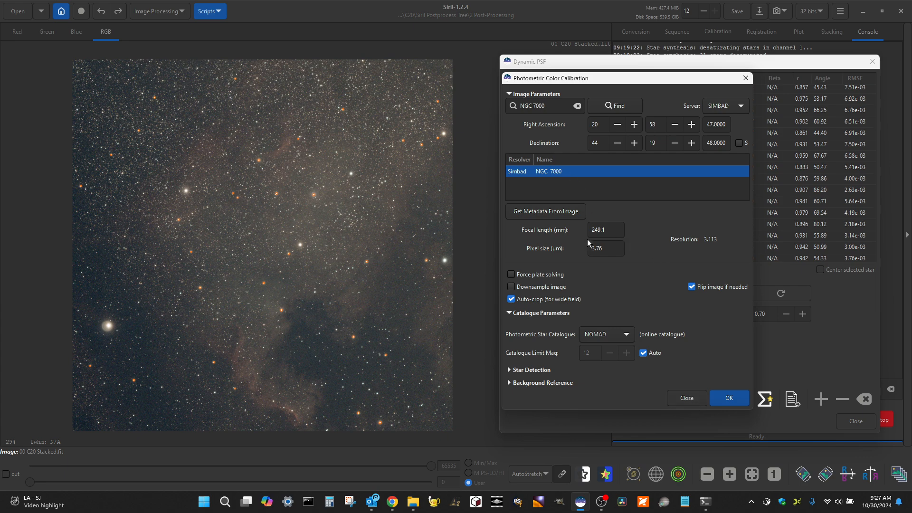
Run the photometric colour calibration on NGC 7000 with the NOMAD catalogue, close both dialogs and review the calibration log.
{"action": "left_click", "coordinate": [735, 402]}
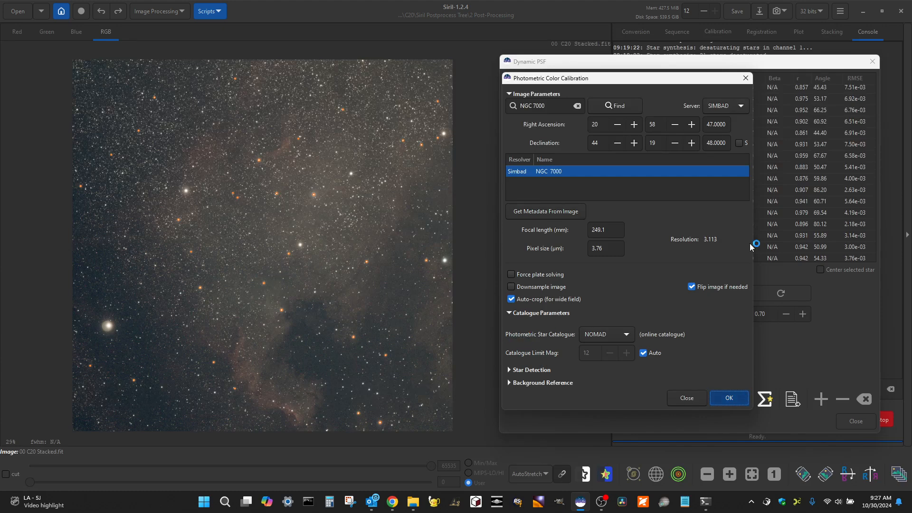
{"action": "left_click", "coordinate": [857, 421]}
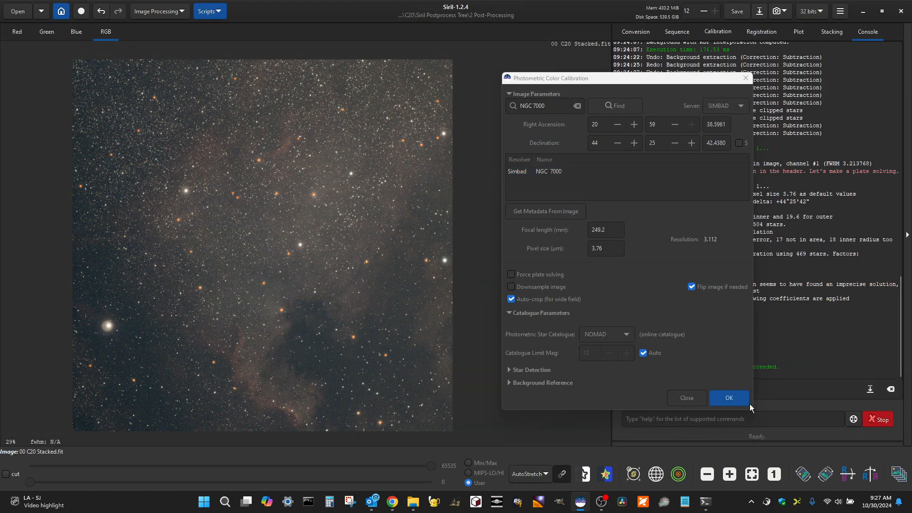
{"action": "left_click_drag", "start_coordinate": [657, 83], "coordinate": [633, 68]}
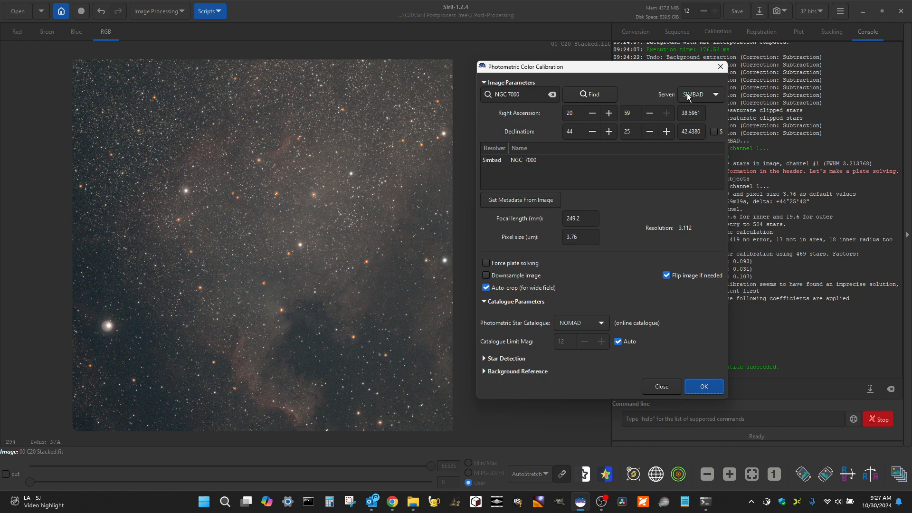
{"action": "left_click", "coordinate": [663, 388]}
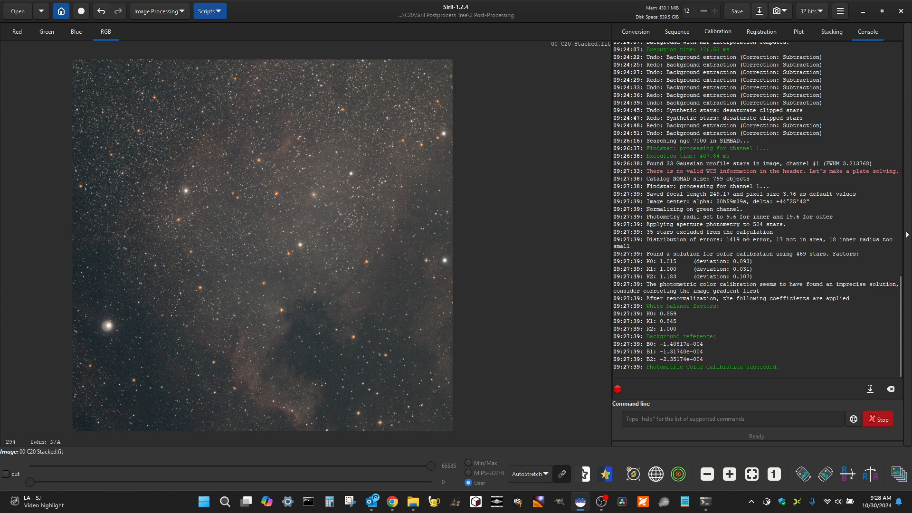
{"action": "scroll", "coordinate": [748, 235], "scroll_direction": "up", "scroll_amount": 1}
{"action": "scroll", "coordinate": [669, 243], "scroll_direction": "up", "scroll_amount": 2}
{"action": "scroll", "coordinate": [669, 243], "scroll_direction": "down", "scroll_amount": 2}
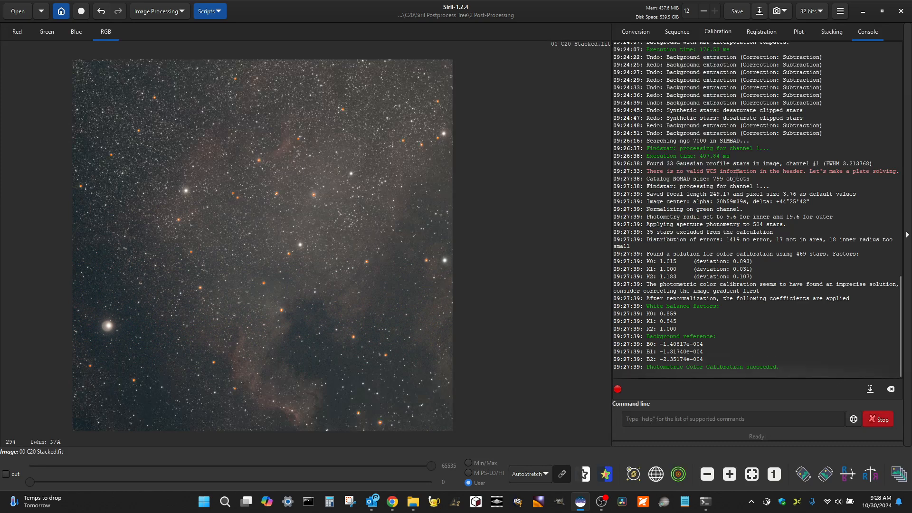
Clear all detected stars from the Dynamic PSF list so their markers leave the image, and close the dialog.
{"action": "left_click", "coordinate": [841, 13]}
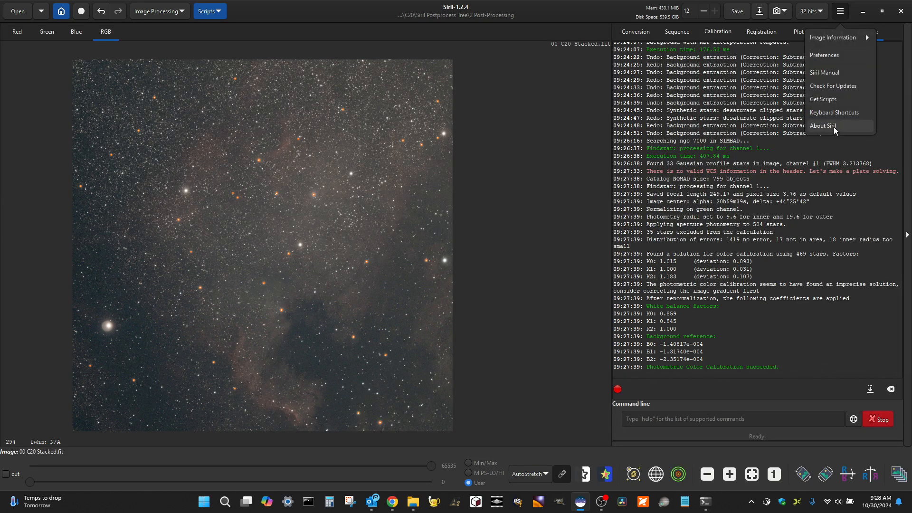
{"action": "left_click", "coordinate": [835, 38]}
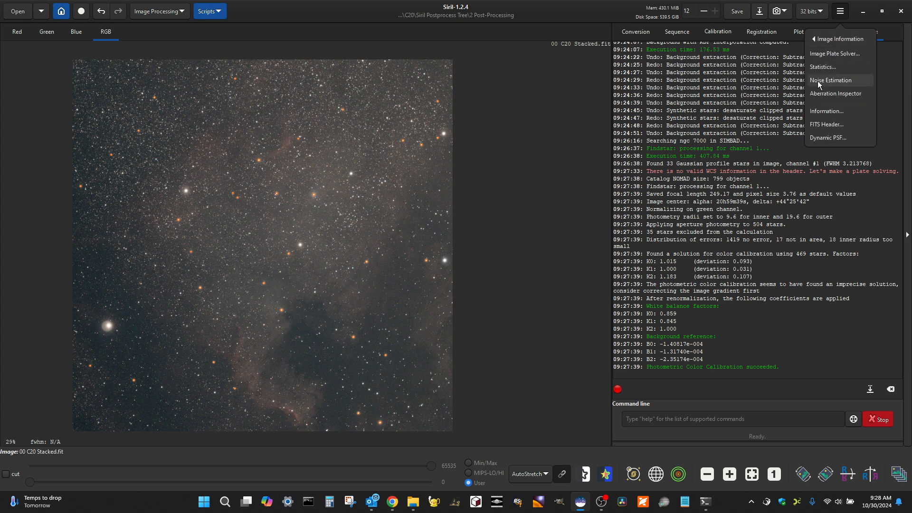
{"action": "left_click", "coordinate": [829, 141]}
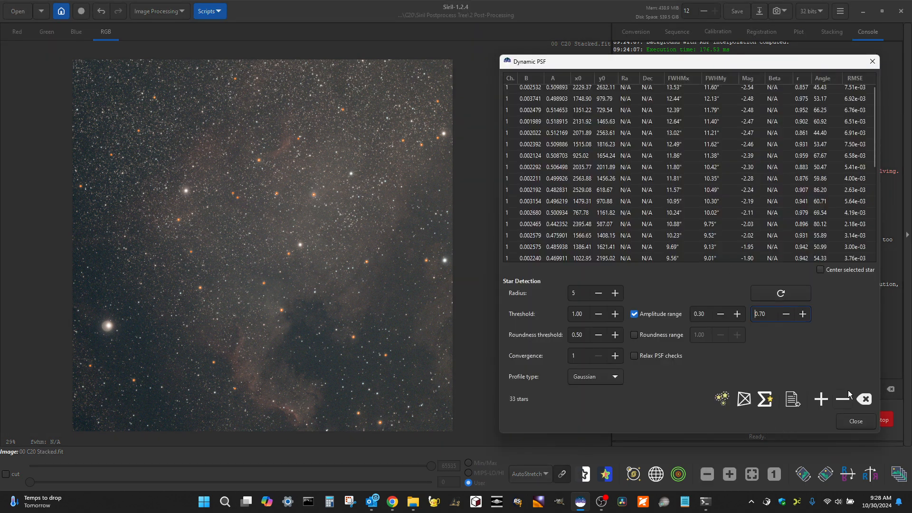
{"action": "left_click", "coordinate": [865, 399]}
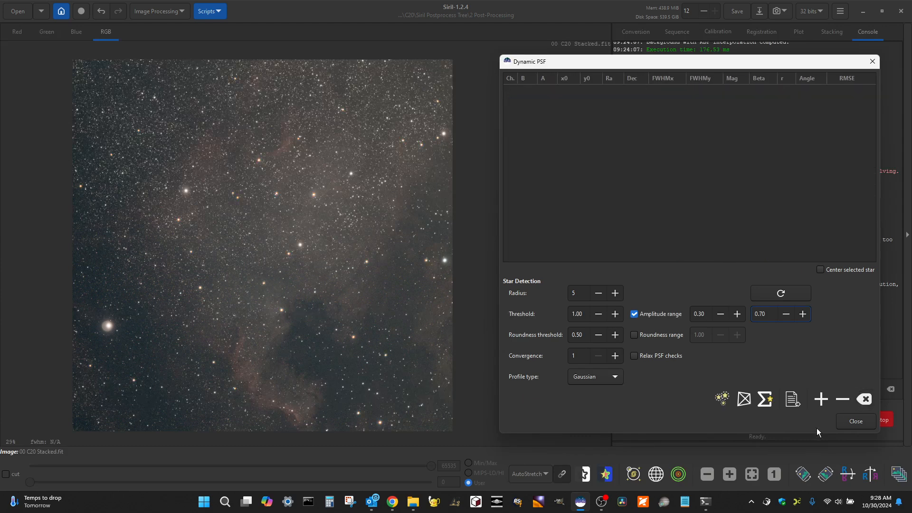
{"action": "left_click", "coordinate": [855, 422]}
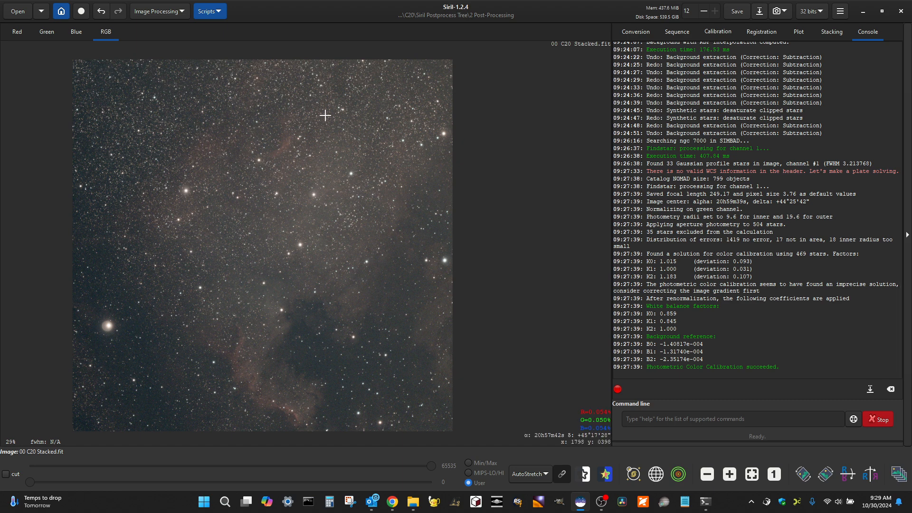
Compare the star field around the upper nebula without and with the photometric colour calibration by undoing and redoing it.
{"action": "scroll", "coordinate": [423, 179], "scroll_direction": "down", "scroll_amount": 1}
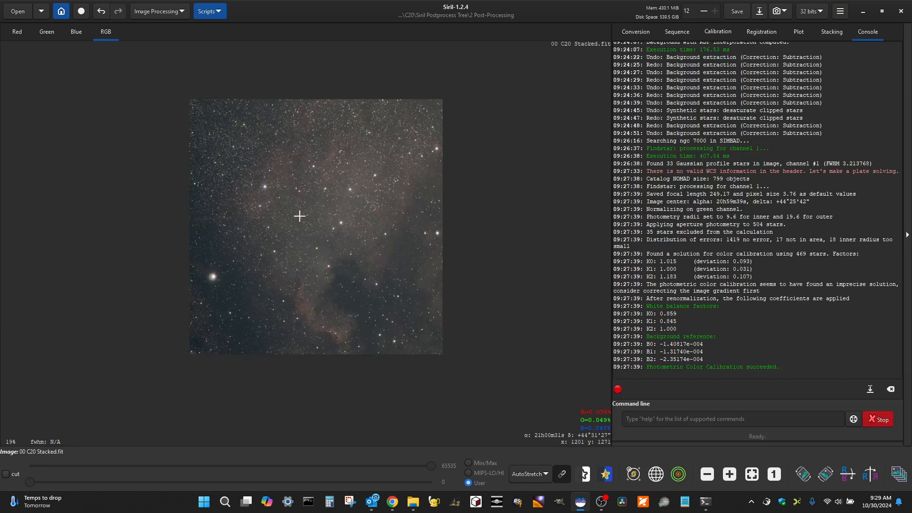
{"action": "scroll", "coordinate": [299, 217], "scroll_direction": "up", "scroll_amount": 1}
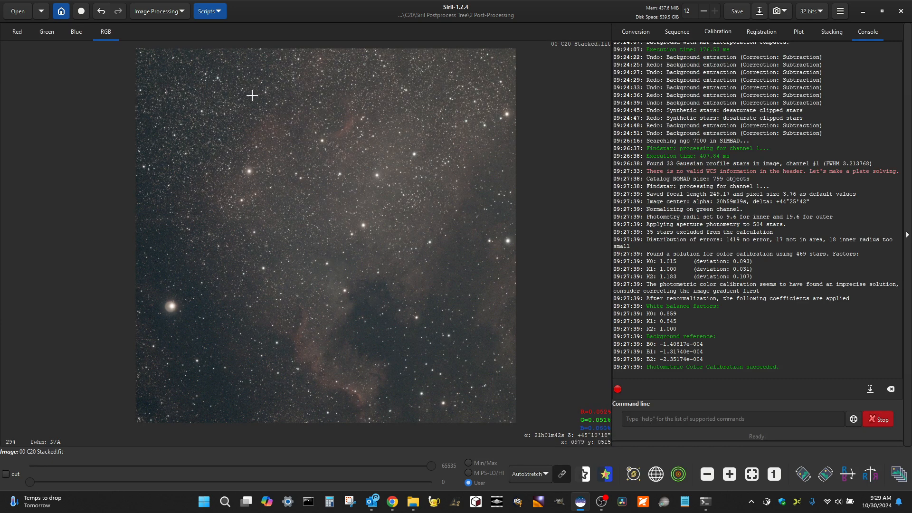
{"action": "scroll", "coordinate": [329, 98], "scroll_direction": "up", "scroll_amount": 2}
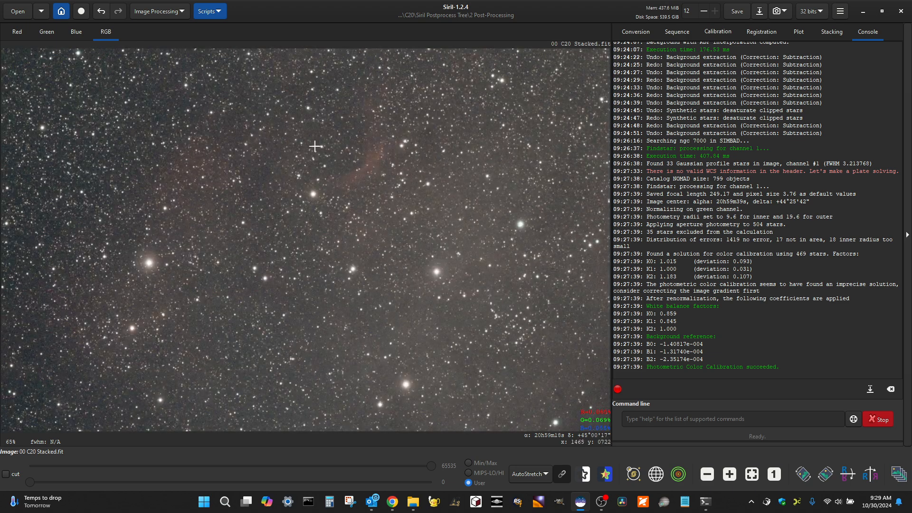
{"action": "left_click", "coordinate": [102, 12]}
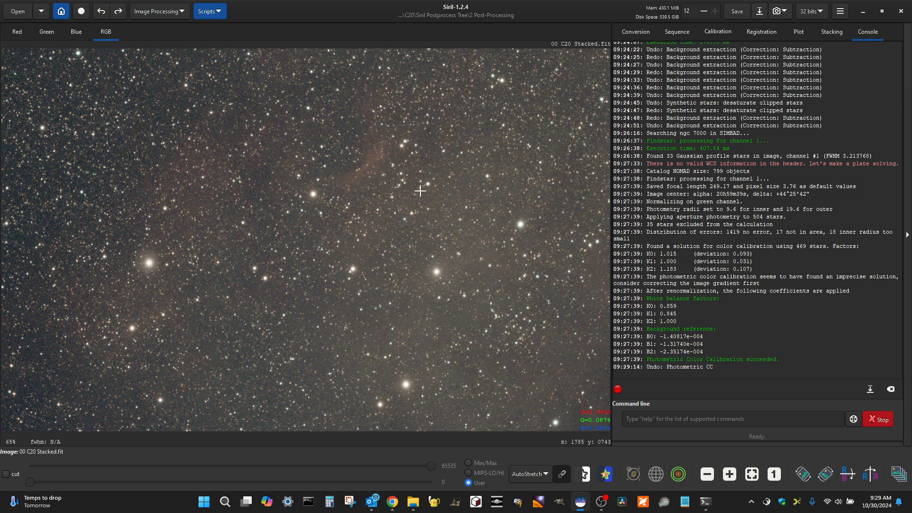
{"action": "left_click", "coordinate": [118, 11]}
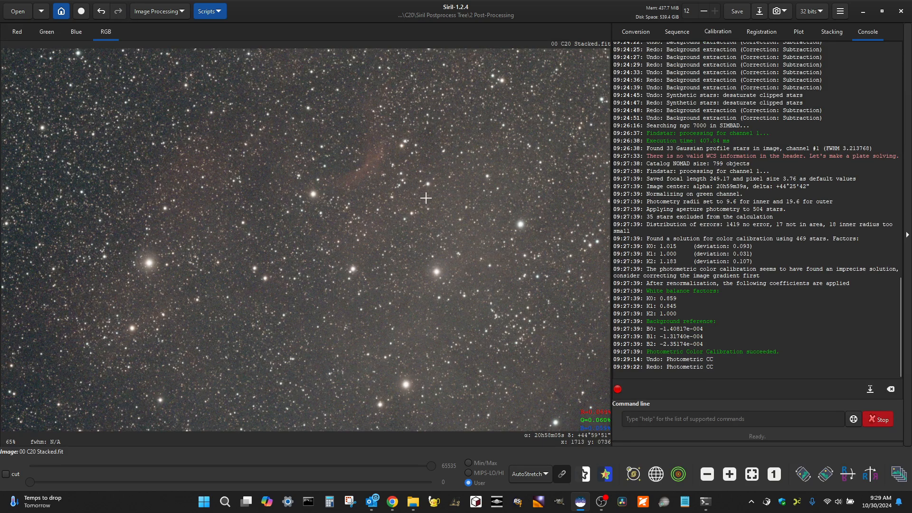
Compare the nebula's lower ridge up close without and with the photometric colour calibration by undoing and redoing it.
{"action": "scroll", "coordinate": [463, 174], "scroll_direction": "down", "scroll_amount": 1}
{"action": "scroll", "coordinate": [463, 173], "scroll_direction": "down", "scroll_amount": 1}
{"action": "scroll", "coordinate": [273, 139], "scroll_direction": "down", "scroll_amount": 1}
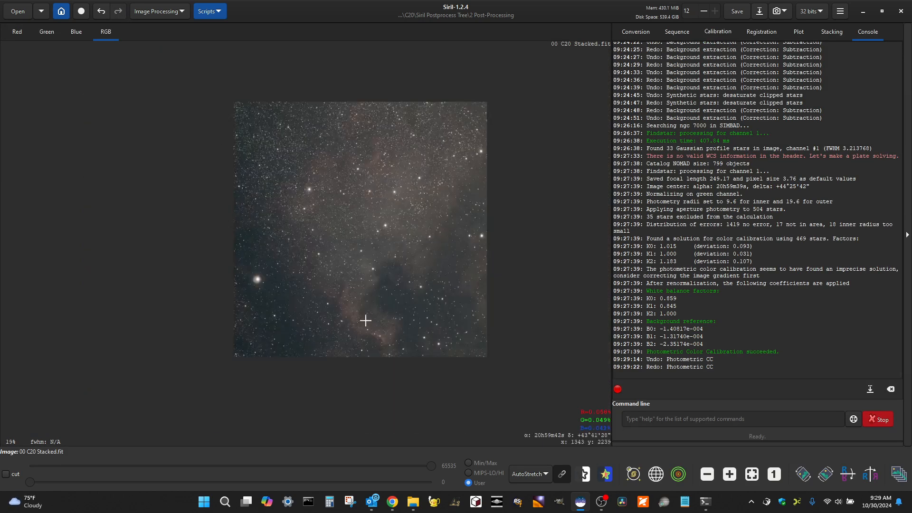
{"action": "scroll", "coordinate": [389, 367], "scroll_direction": "up", "scroll_amount": 4}
{"action": "scroll", "coordinate": [376, 264], "scroll_direction": "up", "scroll_amount": 3}
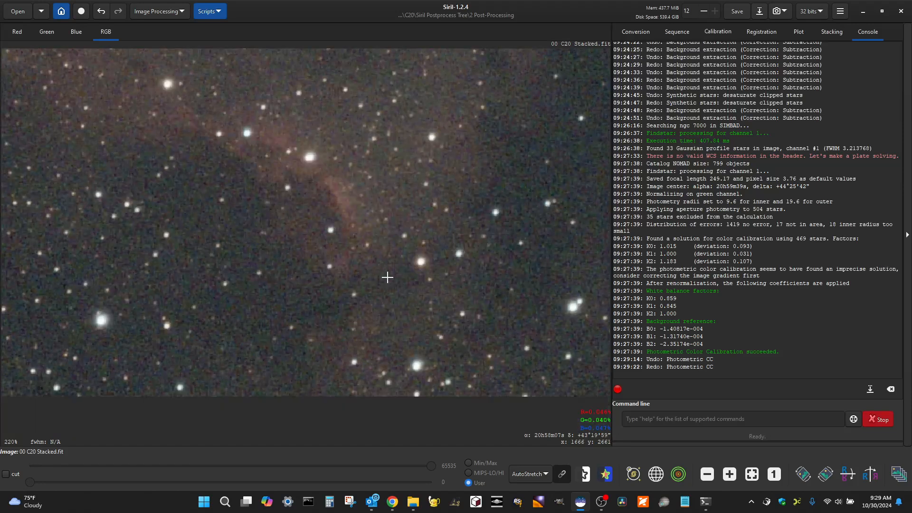
{"action": "left_click", "coordinate": [101, 10]}
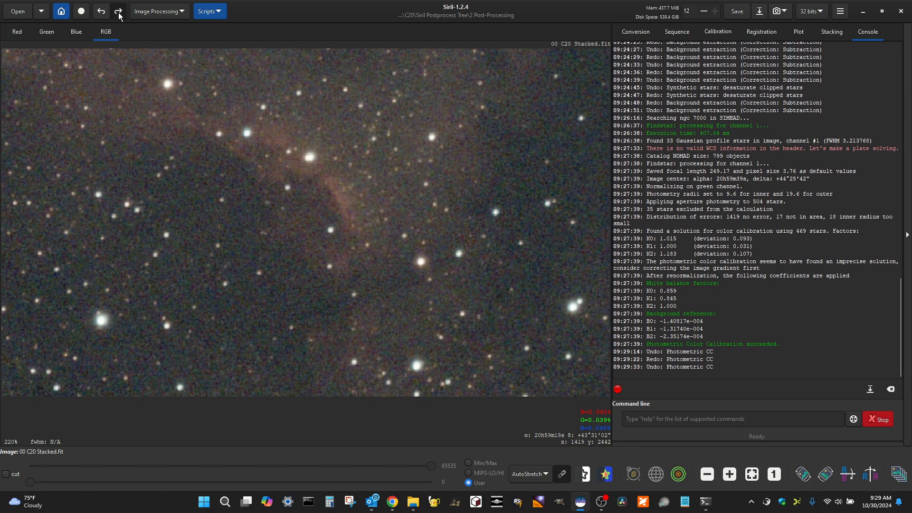
{"action": "left_click", "coordinate": [118, 13]}
Examine the colour-calibrated image as a whole and up close, checking star colours and the background for green noise.
{"action": "scroll", "coordinate": [396, 259], "scroll_direction": "down", "scroll_amount": 3}
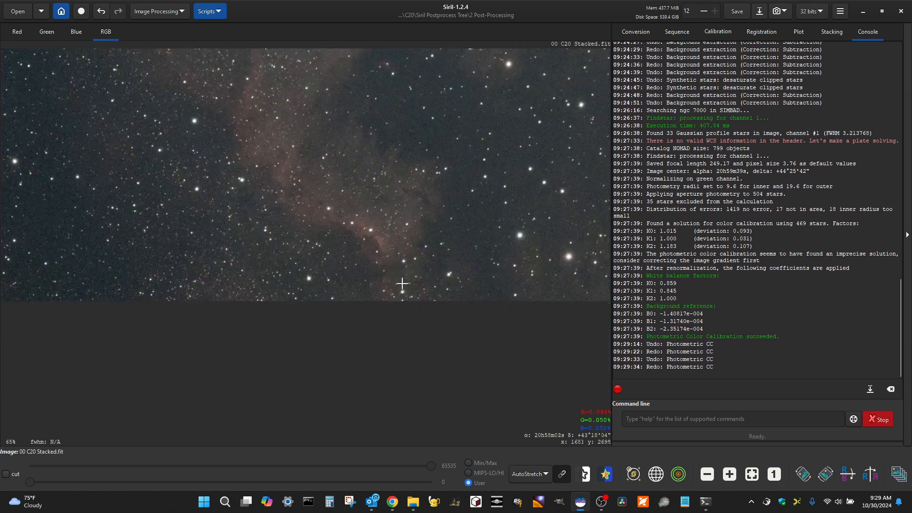
{"action": "scroll", "coordinate": [398, 277], "scroll_direction": "down", "scroll_amount": 4}
{"action": "scroll", "coordinate": [465, 226], "scroll_direction": "up", "scroll_amount": 1}
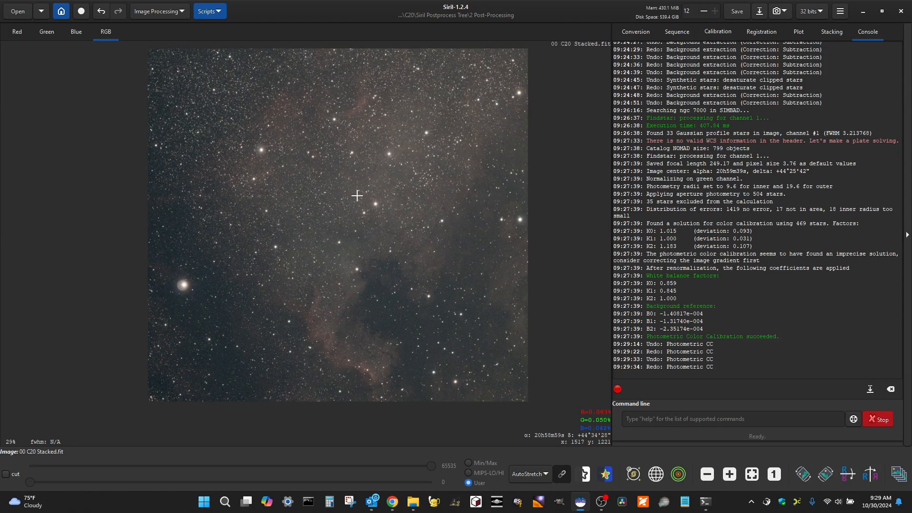
{"action": "scroll", "coordinate": [314, 211], "scroll_direction": "down", "scroll_amount": 2}
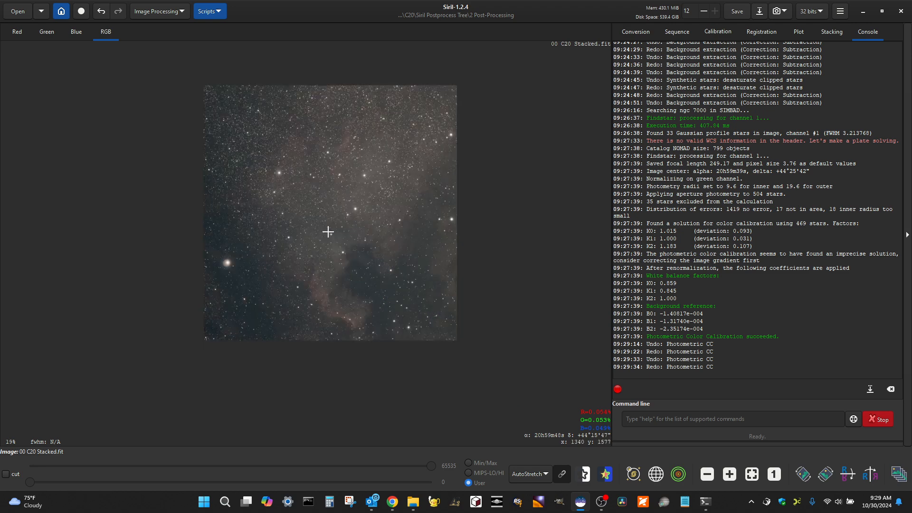
{"action": "scroll", "coordinate": [313, 217], "scroll_direction": "up", "scroll_amount": 4}
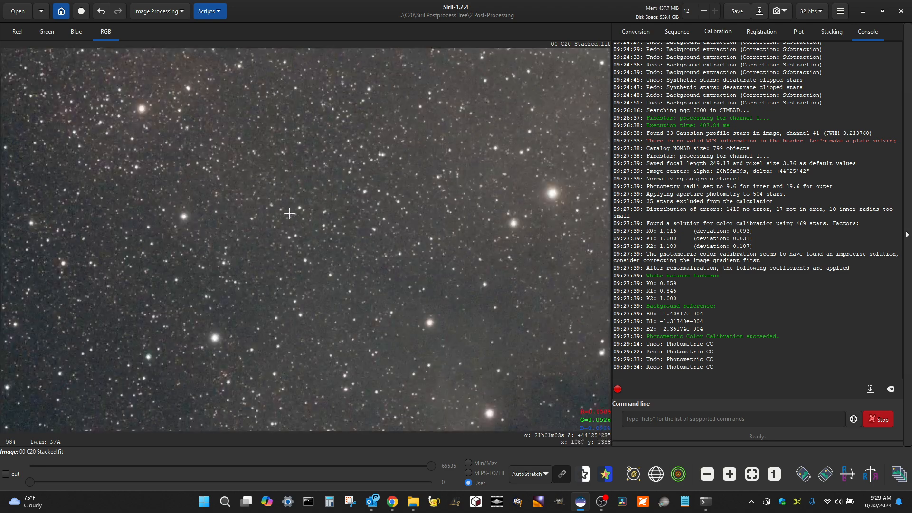
{"action": "scroll", "coordinate": [291, 249], "scroll_direction": "up", "scroll_amount": 7}
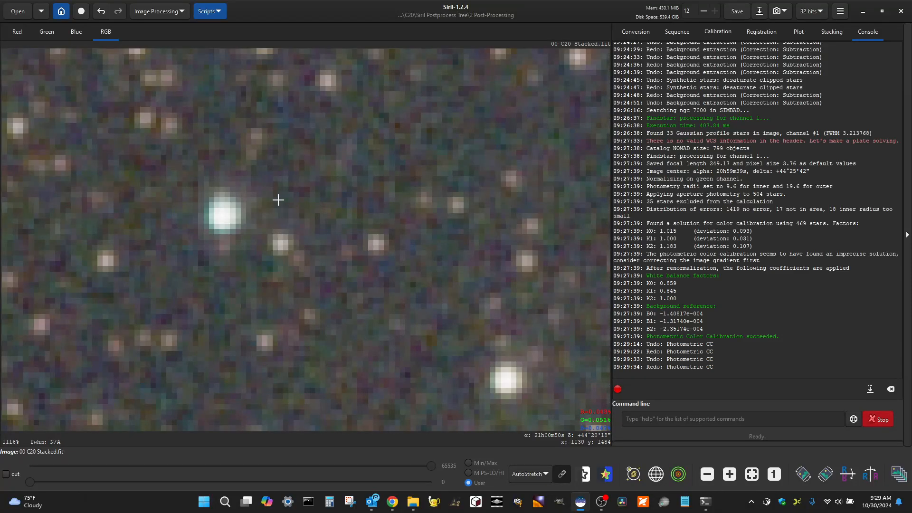
{"action": "scroll", "coordinate": [342, 313], "scroll_direction": "down", "scroll_amount": 5}
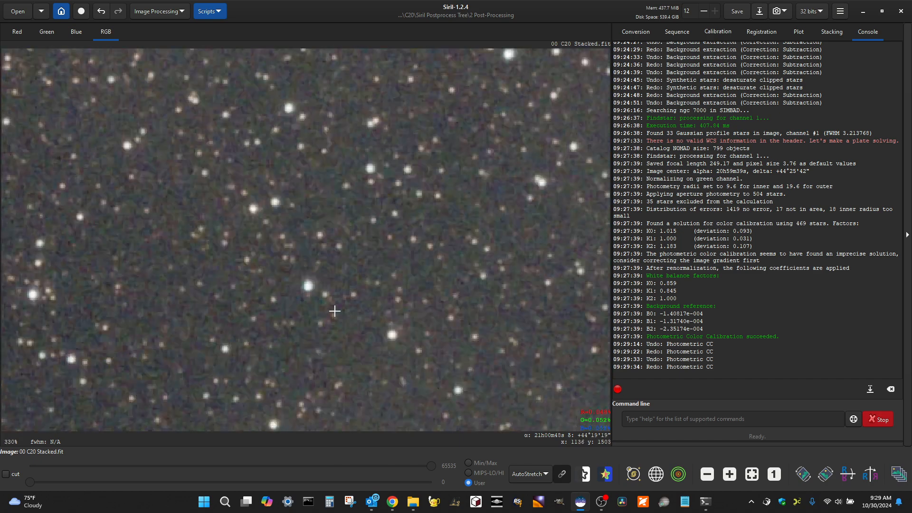
{"action": "scroll", "coordinate": [338, 307], "scroll_direction": "down", "scroll_amount": 2}
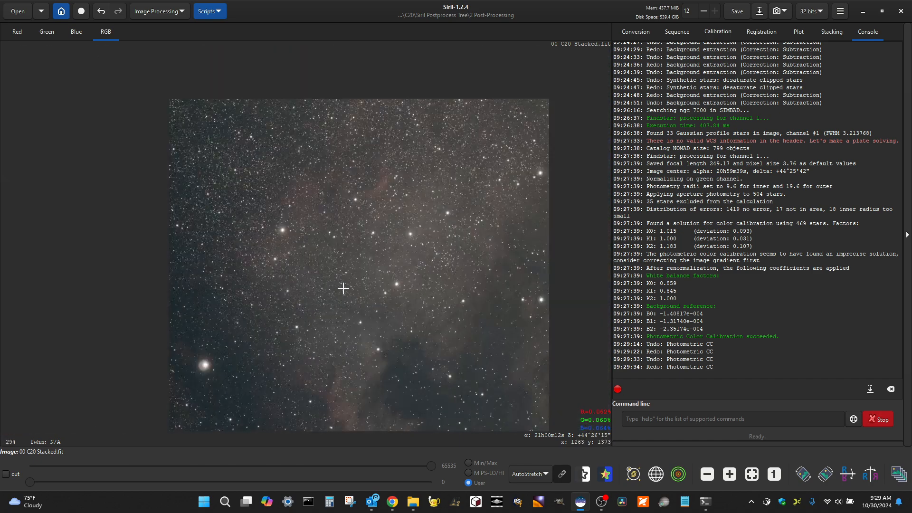
{"action": "scroll", "coordinate": [287, 200], "scroll_direction": "up", "scroll_amount": 2}
{"action": "scroll", "coordinate": [289, 189], "scroll_direction": "down", "scroll_amount": 1}
{"action": "scroll", "coordinate": [287, 185], "scroll_direction": "down", "scroll_amount": 1}
{"action": "scroll", "coordinate": [286, 181], "scroll_direction": "up", "scroll_amount": 1}
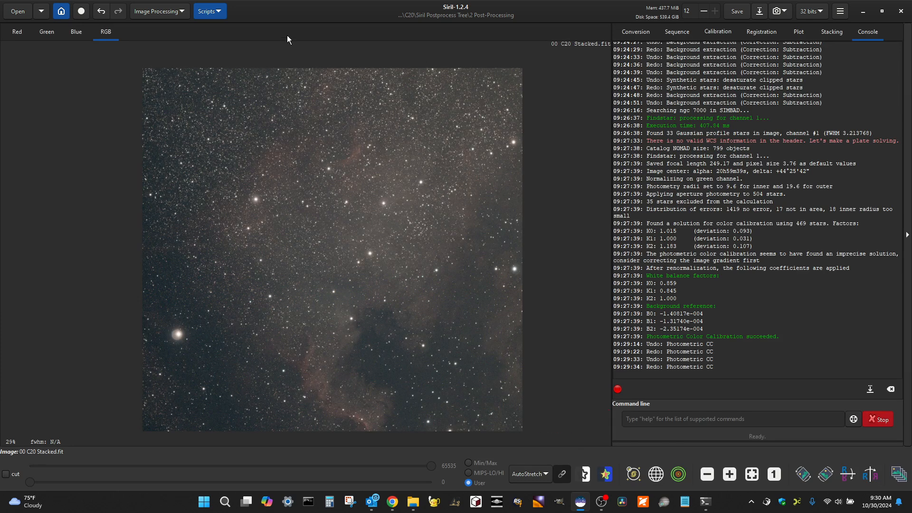
Remove green noise from the image with the Average Neutral protection method and lightness preserved, and close the dialog.
{"action": "left_click", "coordinate": [184, 11]}
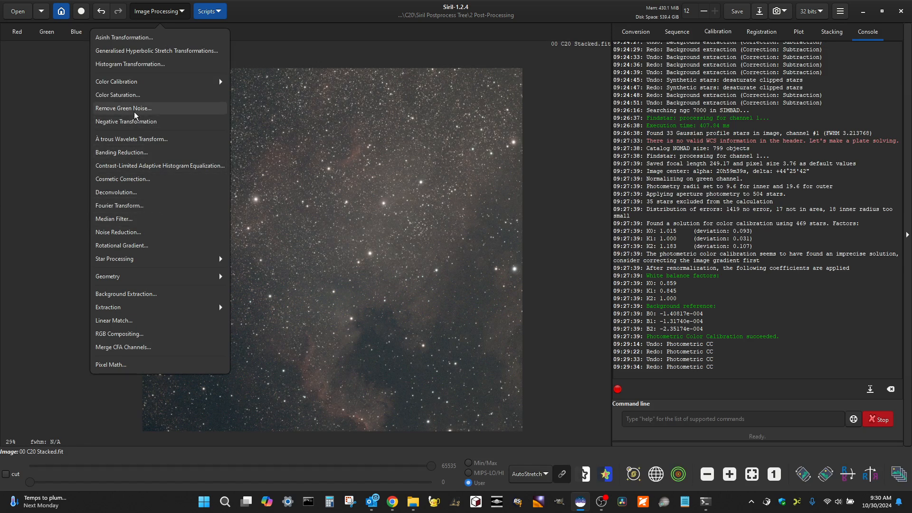
{"action": "left_click", "coordinate": [150, 109]}
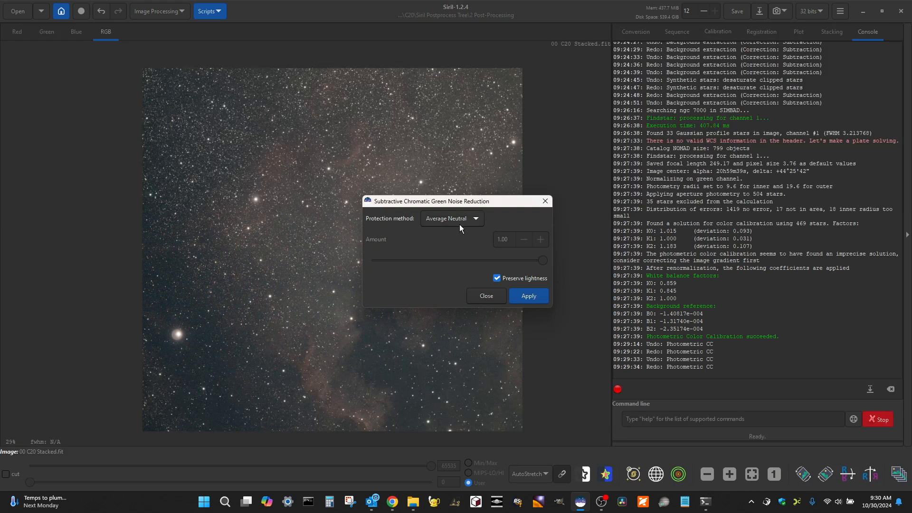
{"action": "left_click_drag", "start_coordinate": [419, 205], "coordinate": [569, 156]}
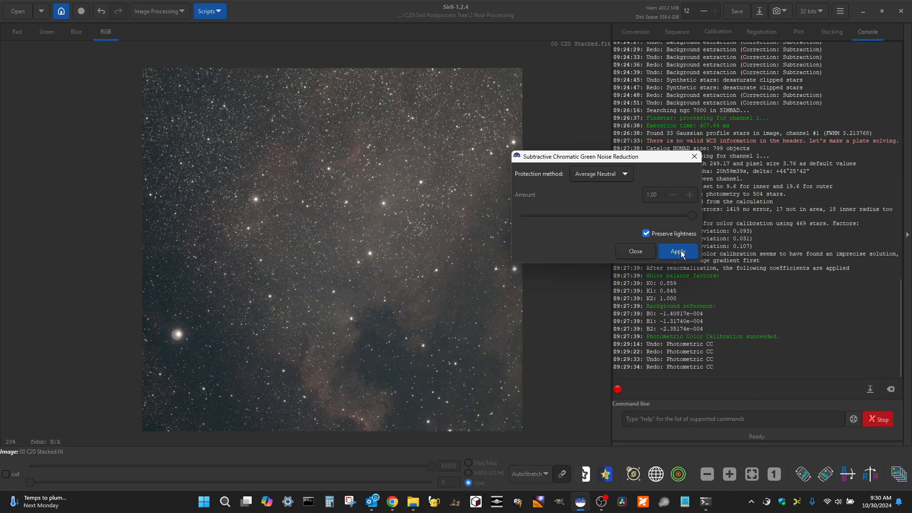
{"action": "scroll", "coordinate": [317, 213], "scroll_direction": "up", "scroll_amount": 7}
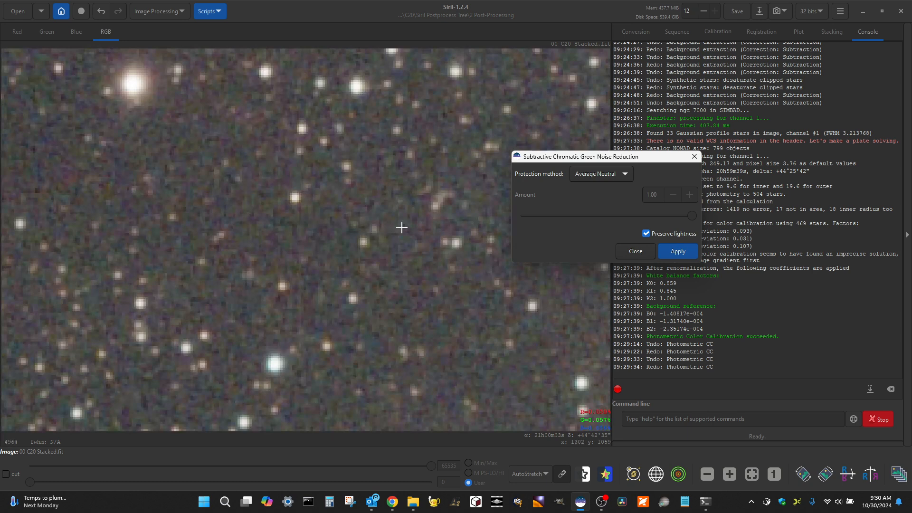
{"action": "left_click", "coordinate": [683, 253]}
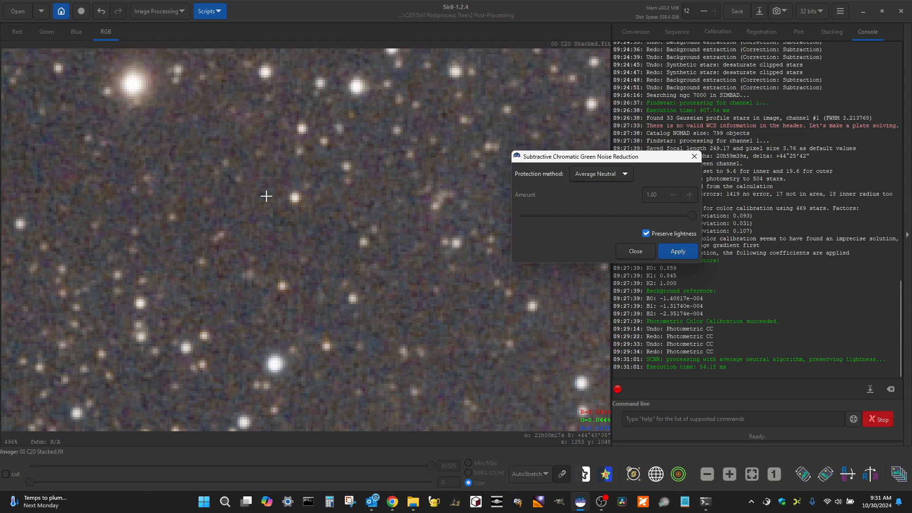
{"action": "left_click", "coordinate": [636, 251]}
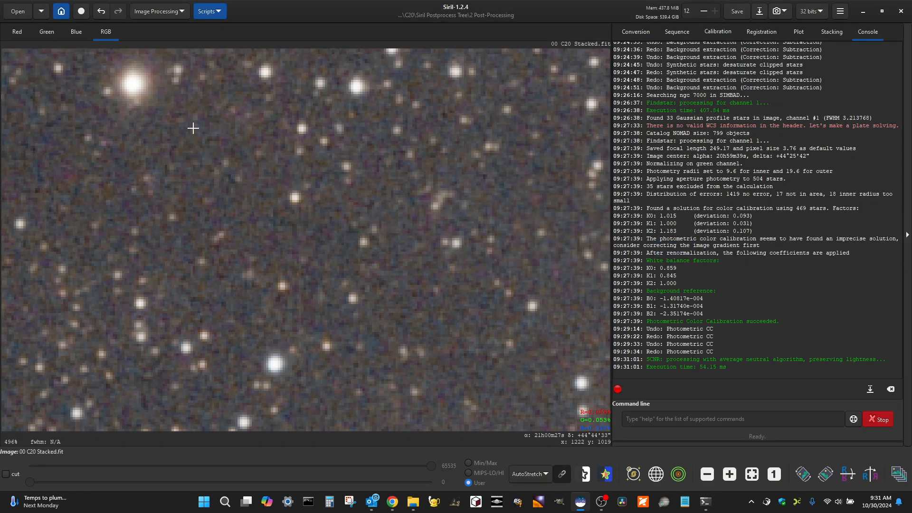
Compare the background noise between the stars up close without and with the green noise removal by undoing and redoing it.
{"action": "scroll", "coordinate": [193, 128], "scroll_direction": "up", "scroll_amount": 1}
{"action": "left_click", "coordinate": [101, 13]}
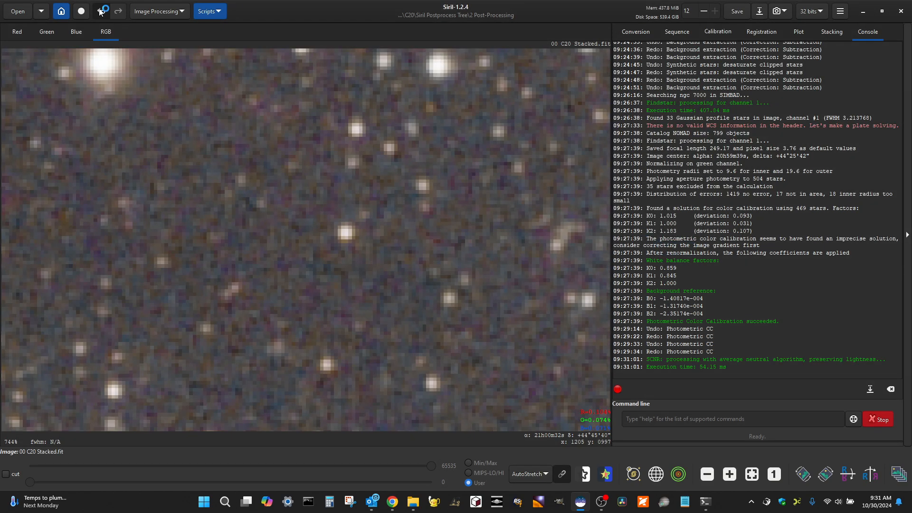
{"action": "left_click", "coordinate": [120, 13]}
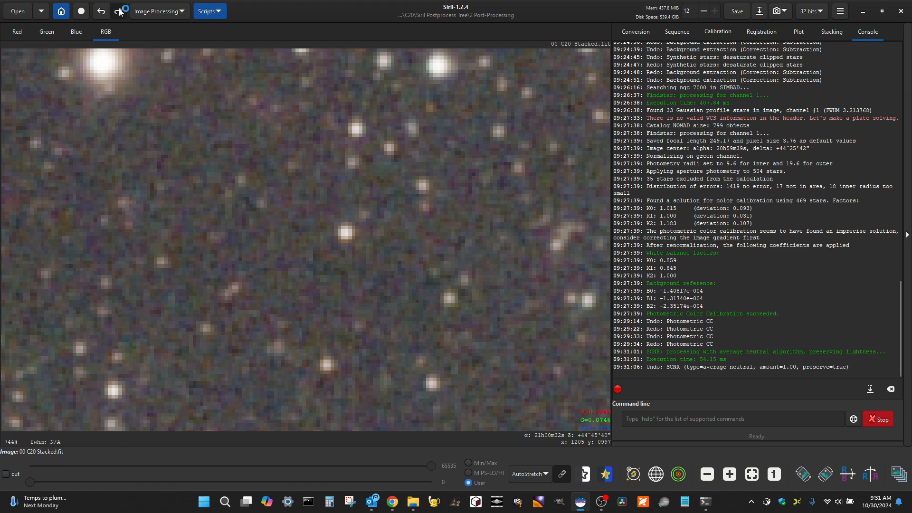
Compare the whole image without and with the green noise removal by undoing and redoing it, and inspect the overall colour.
{"action": "scroll", "coordinate": [440, 241], "scroll_direction": "down", "scroll_amount": 2}
{"action": "scroll", "coordinate": [440, 241], "scroll_direction": "down", "scroll_amount": 6}
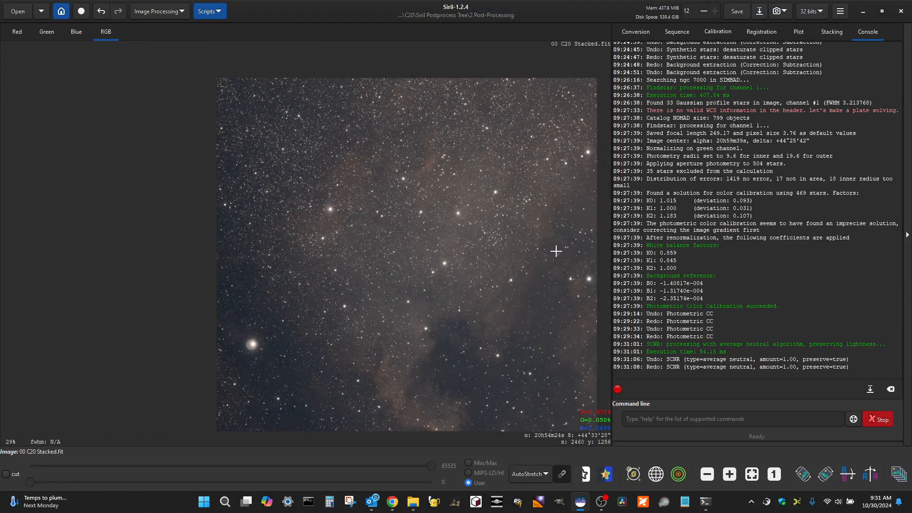
{"action": "scroll", "coordinate": [556, 251], "scroll_direction": "up", "scroll_amount": 1}
{"action": "scroll", "coordinate": [449, 245], "scroll_direction": "down", "scroll_amount": 1}
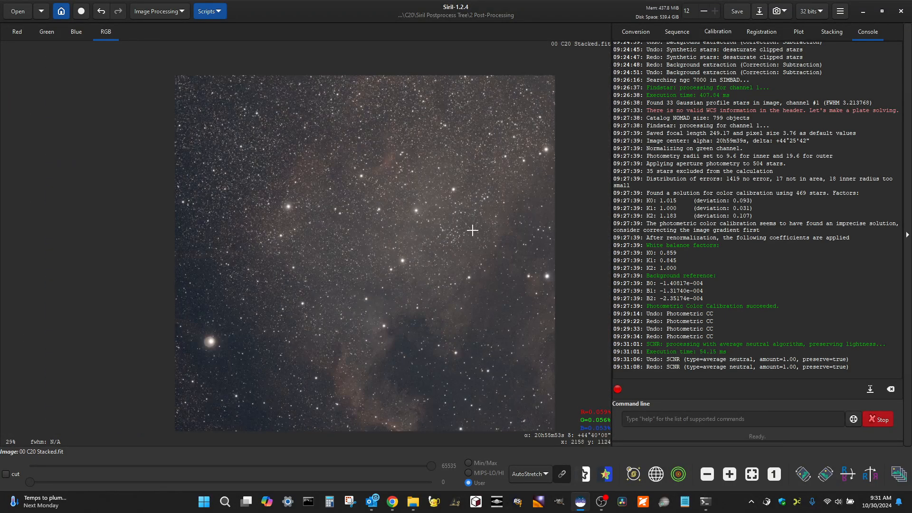
{"action": "left_click", "coordinate": [100, 13]}
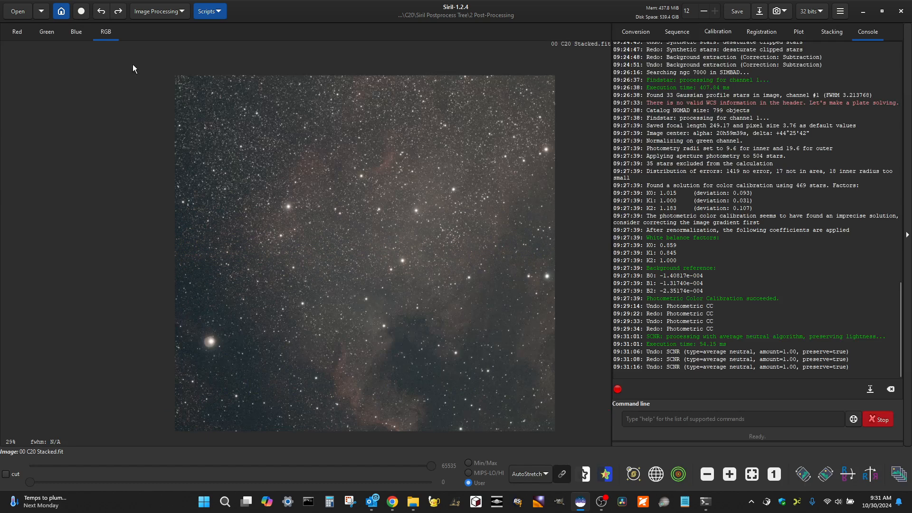
{"action": "left_click", "coordinate": [118, 12]}
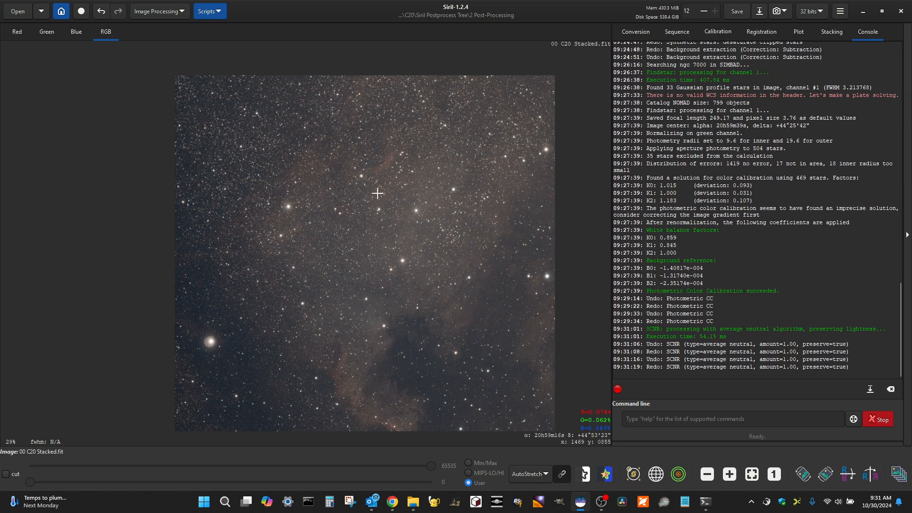
{"action": "scroll", "coordinate": [371, 193], "scroll_direction": "down", "scroll_amount": 1}
{"action": "scroll", "coordinate": [405, 204], "scroll_direction": "up", "scroll_amount": 1}
{"action": "scroll", "coordinate": [397, 209], "scroll_direction": "down", "scroll_amount": 1}
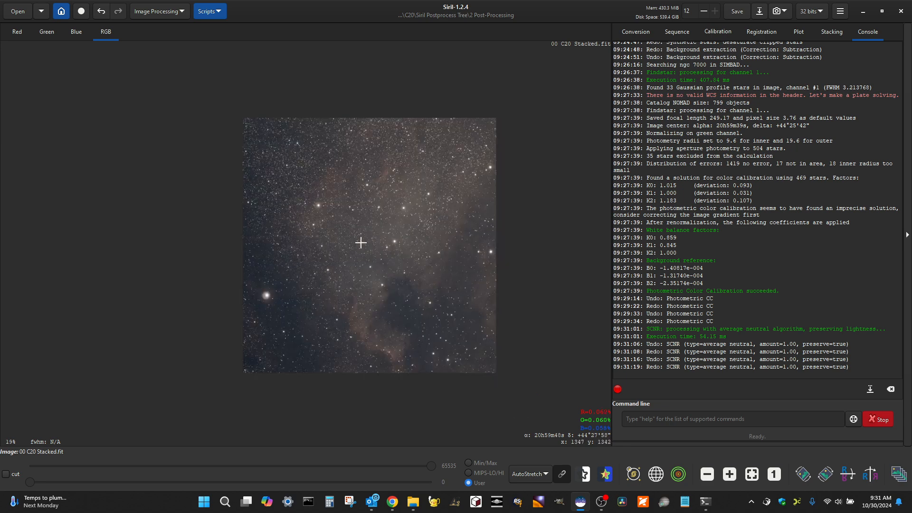
{"action": "scroll", "coordinate": [366, 233], "scroll_direction": "up", "scroll_amount": 1}
{"action": "scroll", "coordinate": [360, 283], "scroll_direction": "down", "scroll_amount": 1}
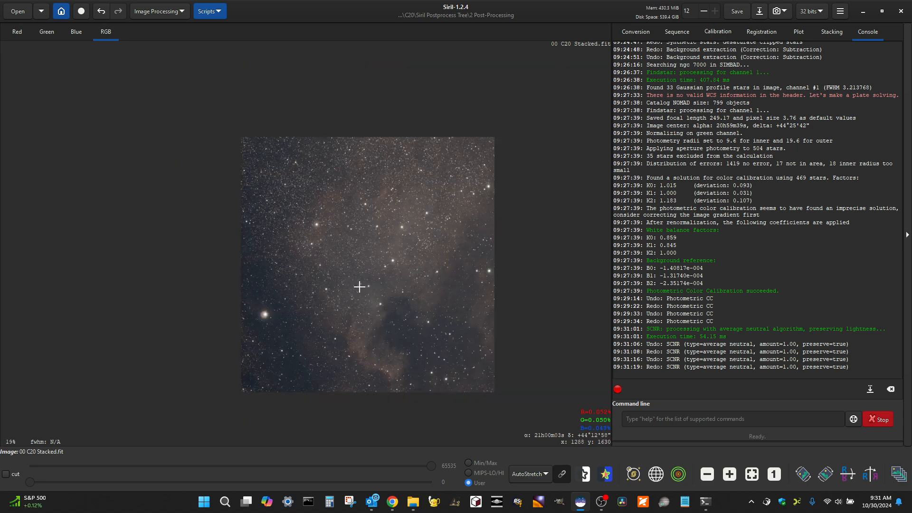
Set up noise reduction with salt and pepper noise removal and Anscombe VST with exact unbiased inverse, keeping the dialog clear of the image.
{"action": "scroll", "coordinate": [394, 233], "scroll_direction": "up", "scroll_amount": 1}
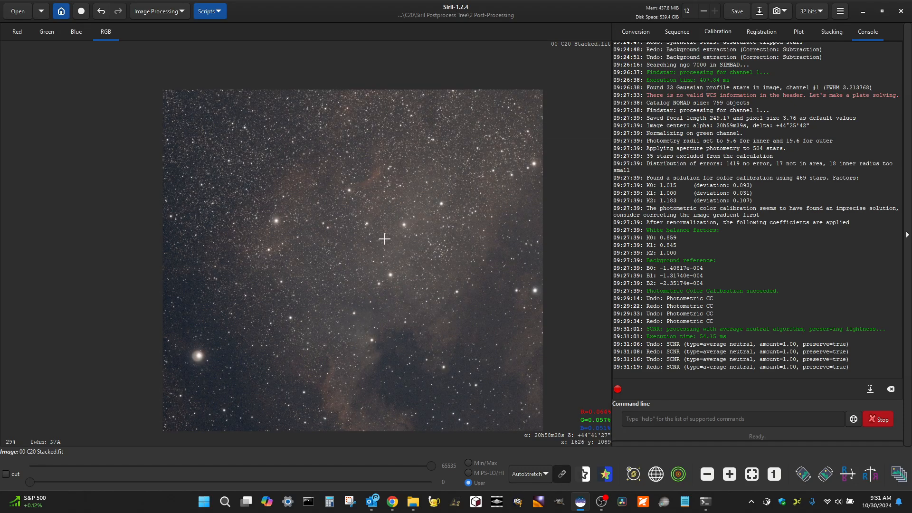
{"action": "scroll", "coordinate": [333, 256], "scroll_direction": "down", "scroll_amount": 1}
{"action": "scroll", "coordinate": [353, 250], "scroll_direction": "up", "scroll_amount": 1}
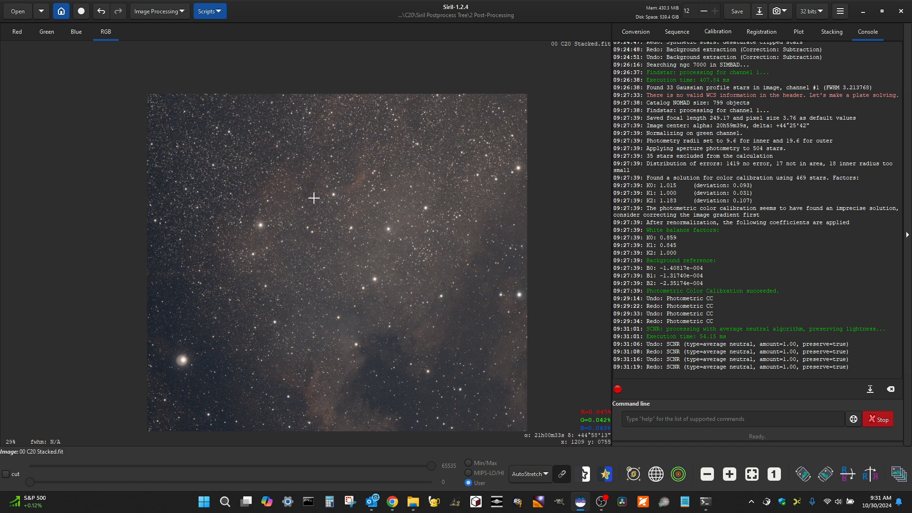
{"action": "scroll", "coordinate": [289, 147], "scroll_direction": "up", "scroll_amount": 4}
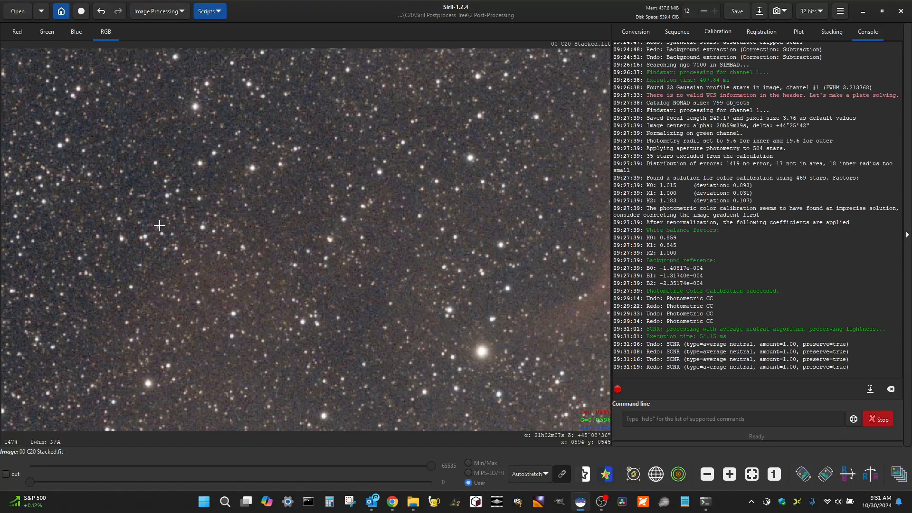
{"action": "scroll", "coordinate": [214, 228], "scroll_direction": "down", "scroll_amount": 1}
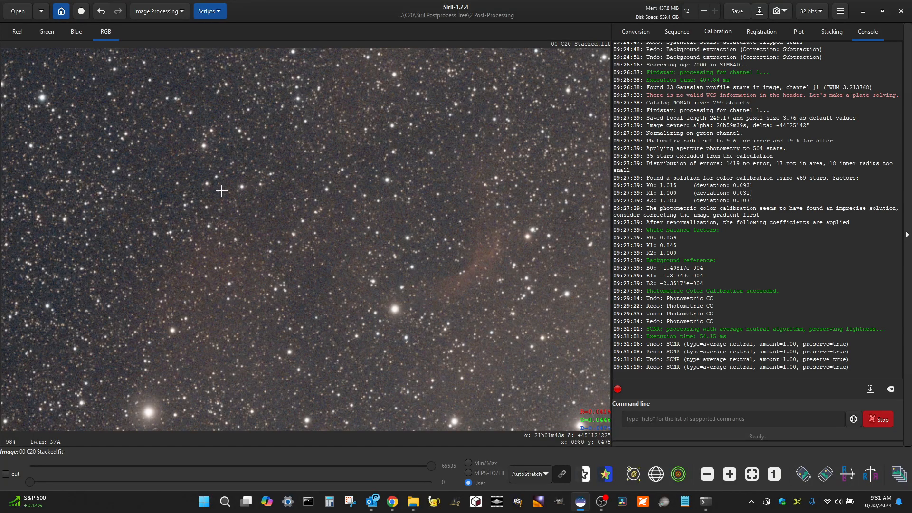
{"action": "left_click", "coordinate": [159, 11]}
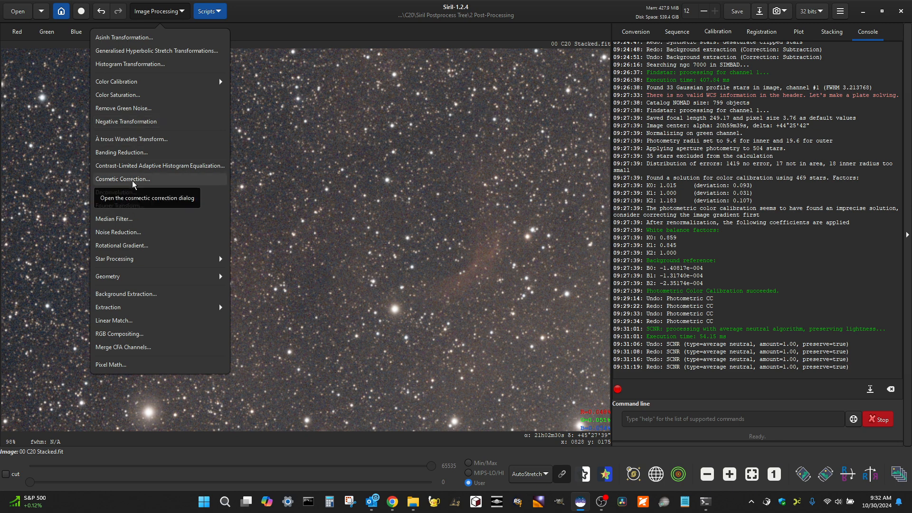
{"action": "left_click", "coordinate": [129, 238]}
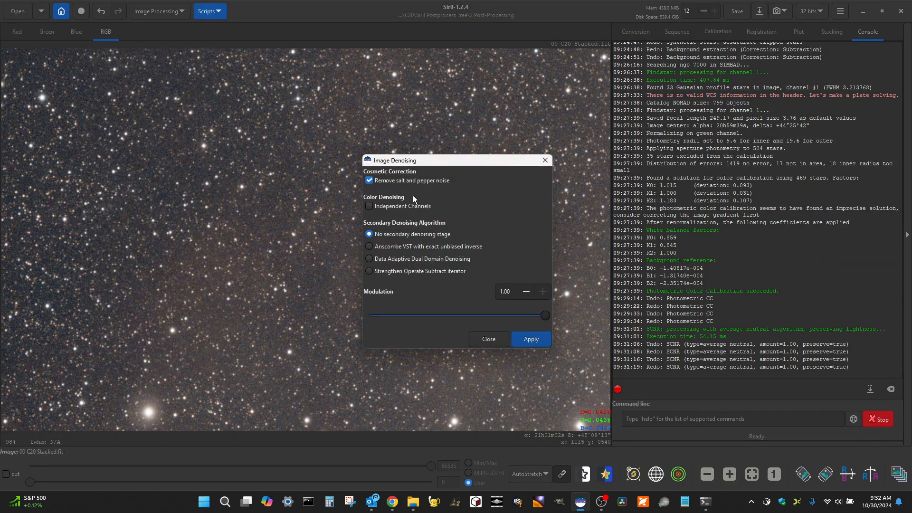
{"action": "left_click_drag", "start_coordinate": [424, 162], "coordinate": [413, 164]}
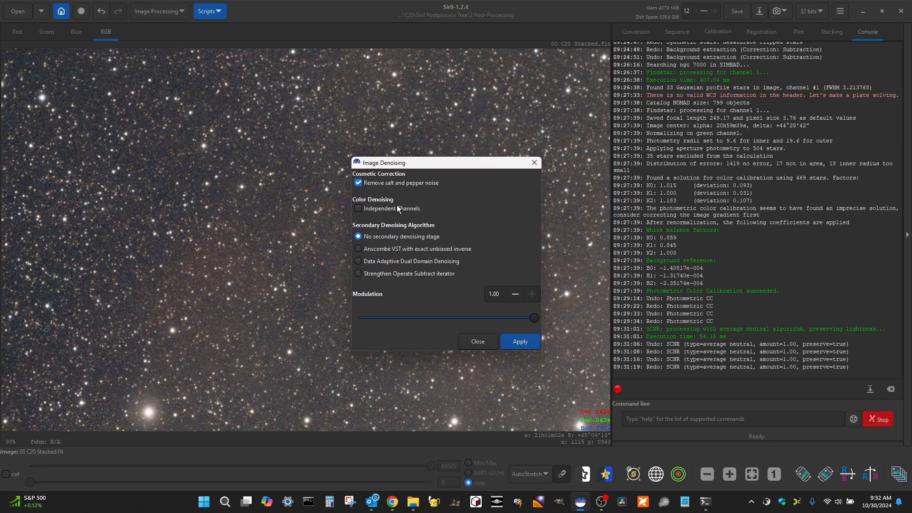
{"action": "left_click", "coordinate": [358, 183]}
{"action": "left_click_drag", "start_coordinate": [438, 165], "coordinate": [705, 22]}
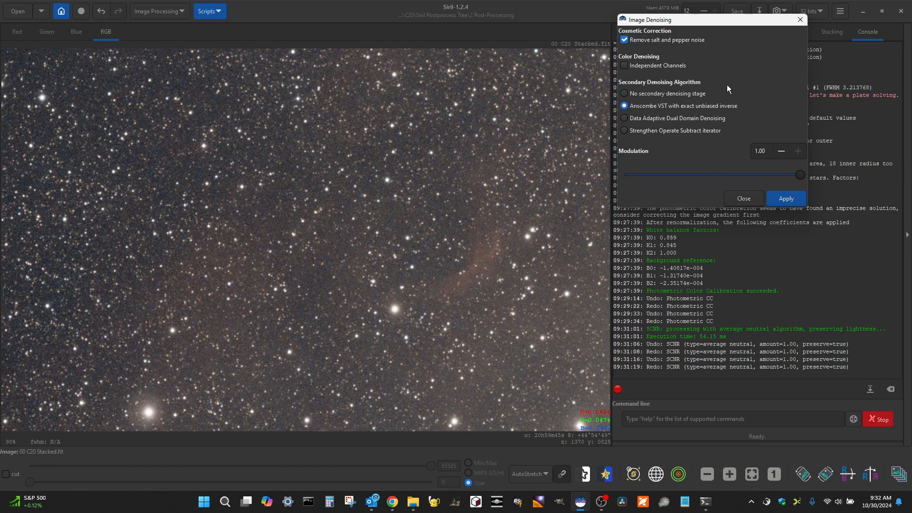
{"action": "mouse_move", "coordinate": [751, 21]}
{"action": "left_mouse_down"}
{"action": "mouse_move", "coordinate": [723, 31]}
{"action": "mouse_move", "coordinate": [754, 15]}
{"action": "mouse_move", "coordinate": [750, 21]}
{"action": "left_mouse_up"}
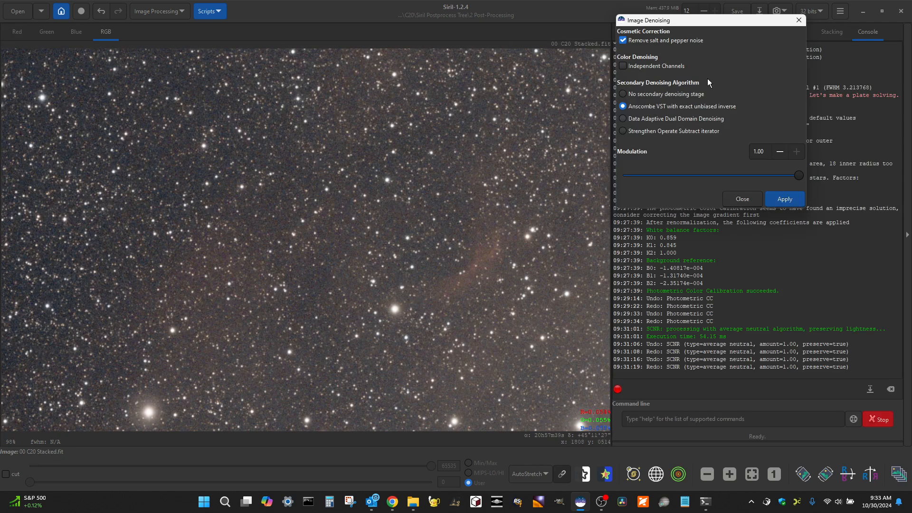
{"action": "left_click_drag", "start_coordinate": [714, 18], "coordinate": [703, 62]}
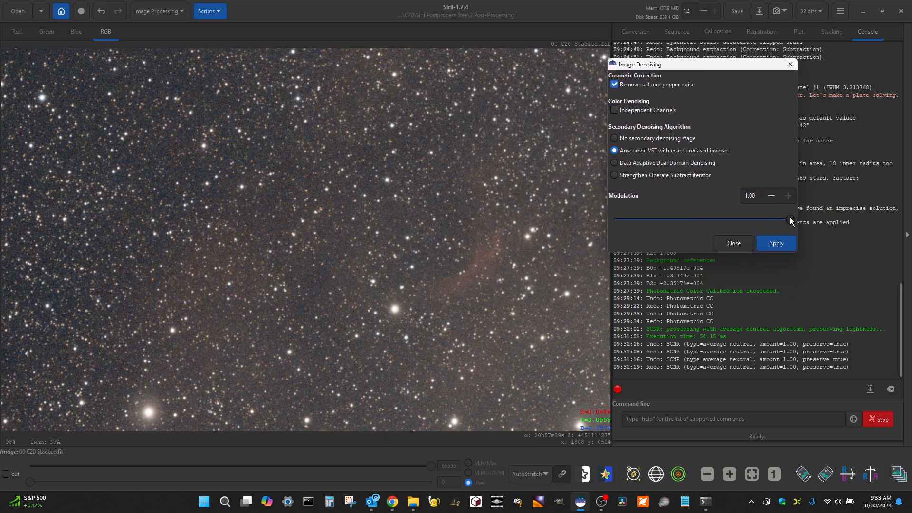
Denoise the image with the modulation set to 0.50 and close the dialog.
{"action": "left_click_drag", "start_coordinate": [727, 213], "coordinate": [708, 222]}
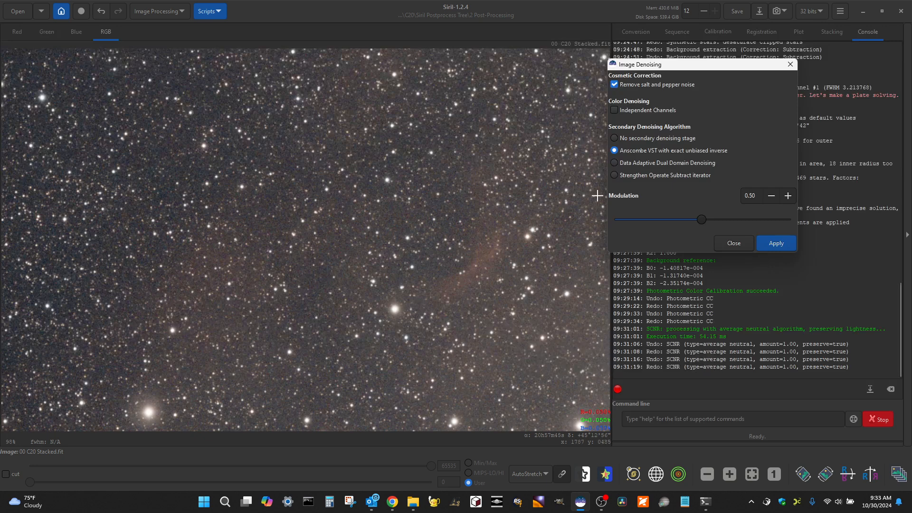
{"action": "scroll", "coordinate": [275, 216], "scroll_direction": "up", "scroll_amount": 2}
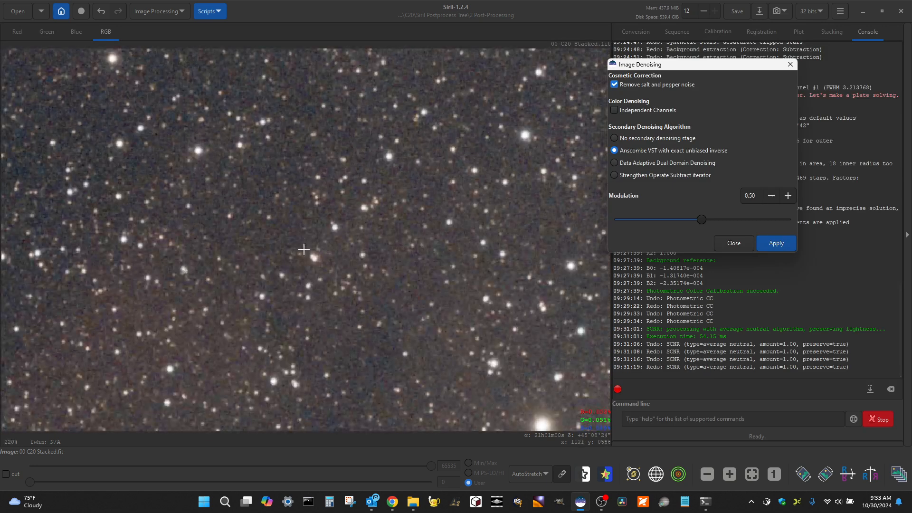
{"action": "scroll", "coordinate": [312, 263], "scroll_direction": "down", "scroll_amount": 2}
{"action": "left_click", "coordinate": [788, 245]}
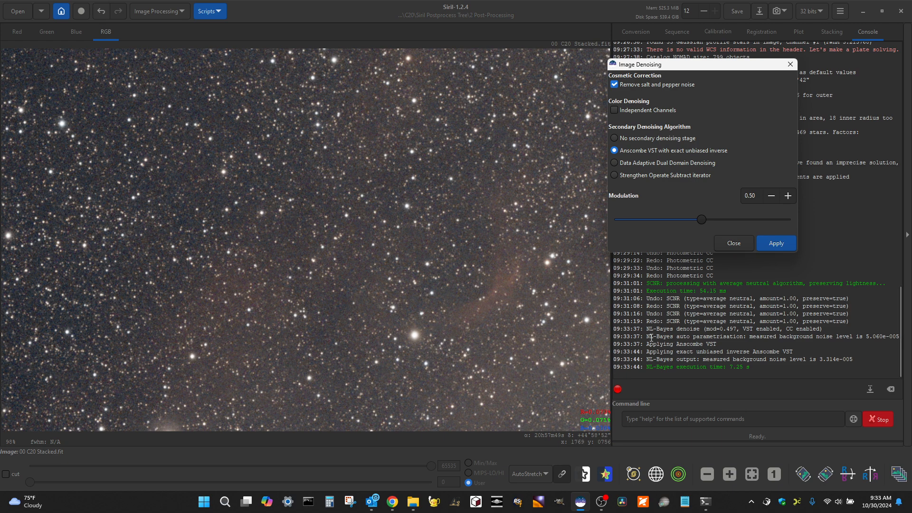
{"action": "left_click", "coordinate": [740, 245]}
Compare the background between the stars up close without and with the denoising by undoing and redoing it twice.
{"action": "scroll", "coordinate": [283, 232], "scroll_direction": "up", "scroll_amount": 4}
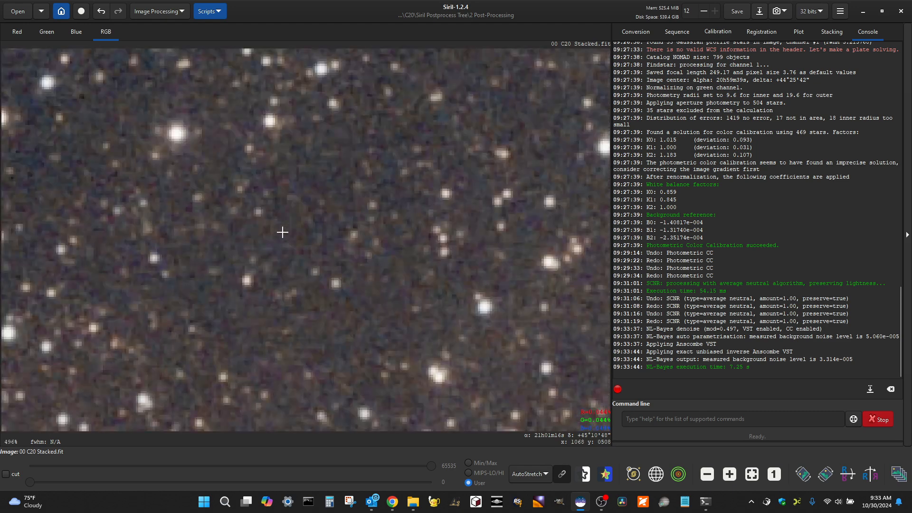
{"action": "scroll", "coordinate": [282, 232], "scroll_direction": "down", "scroll_amount": 1}
{"action": "left_click", "coordinate": [100, 13]}
{"action": "left_click", "coordinate": [118, 12]}
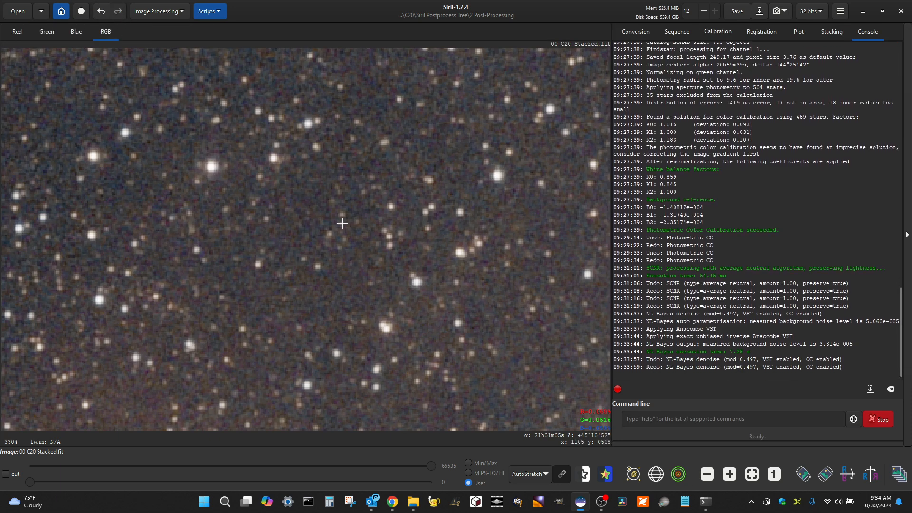
{"action": "left_click", "coordinate": [104, 13]}
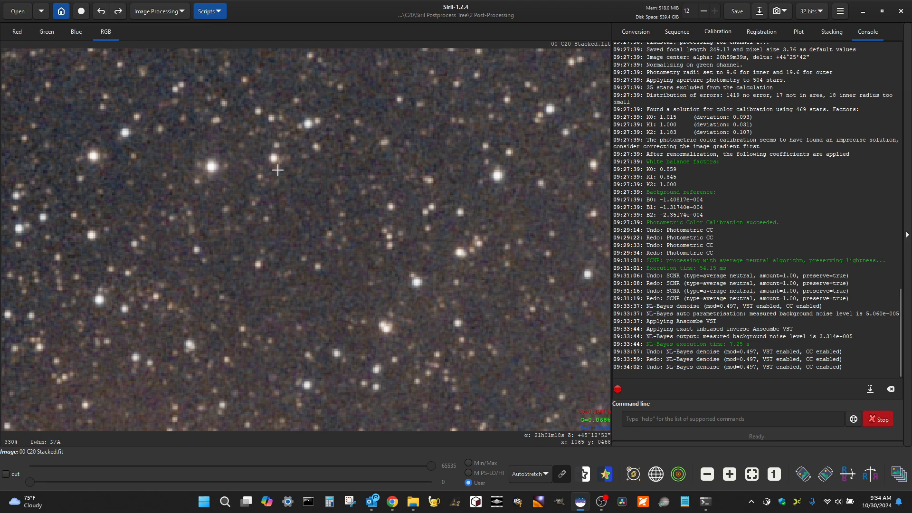
{"action": "scroll", "coordinate": [301, 195], "scroll_direction": "up", "scroll_amount": 3}
{"action": "left_click", "coordinate": [119, 12]}
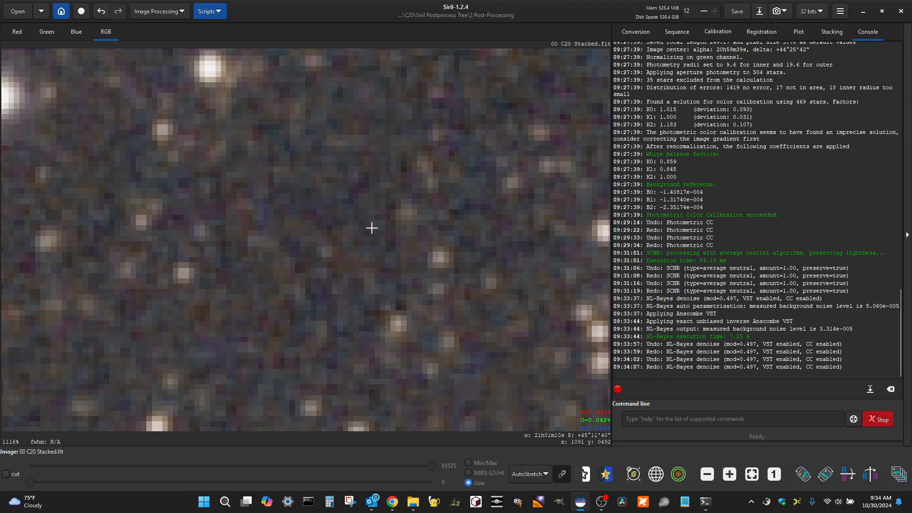
Compare the whole image without and with the denoising by undoing and redoing it, and inspect the nebula's central star field.
{"action": "scroll", "coordinate": [372, 228], "scroll_direction": "down", "scroll_amount": 7}
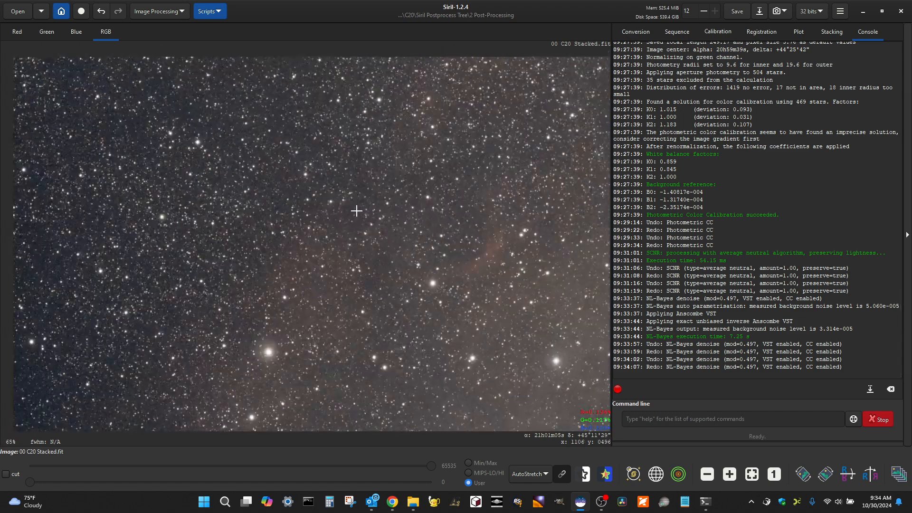
{"action": "scroll", "coordinate": [357, 210], "scroll_direction": "down", "scroll_amount": 3}
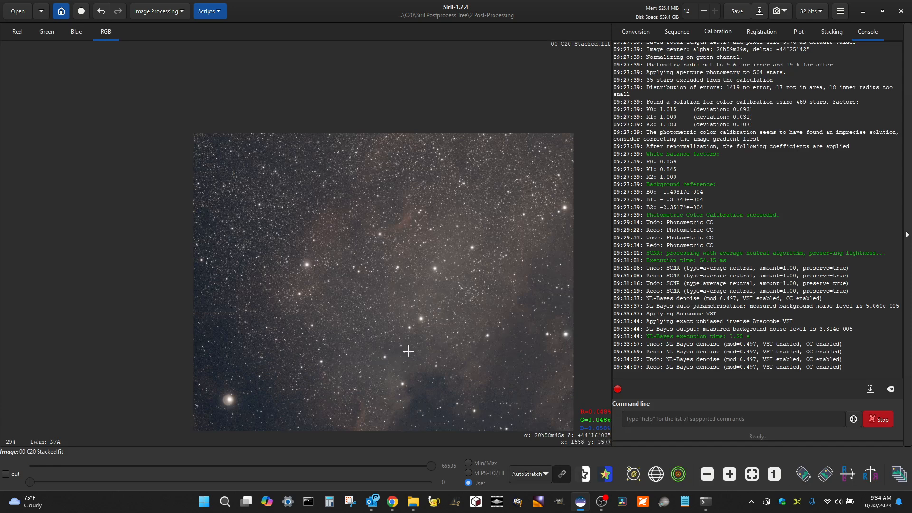
{"action": "scroll", "coordinate": [408, 351], "scroll_direction": "up", "scroll_amount": 2}
{"action": "scroll", "coordinate": [365, 283], "scroll_direction": "down", "scroll_amount": 1}
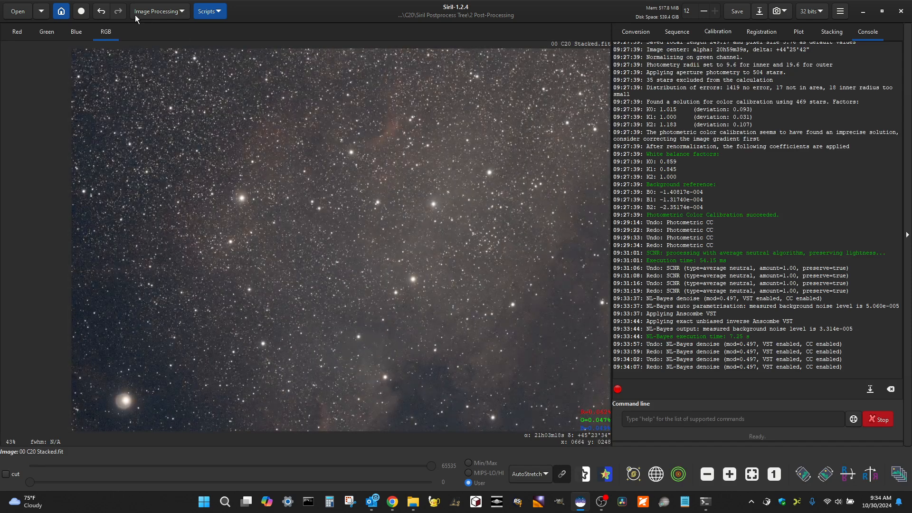
{"action": "scroll", "coordinate": [106, 98], "scroll_direction": "down", "scroll_amount": 1}
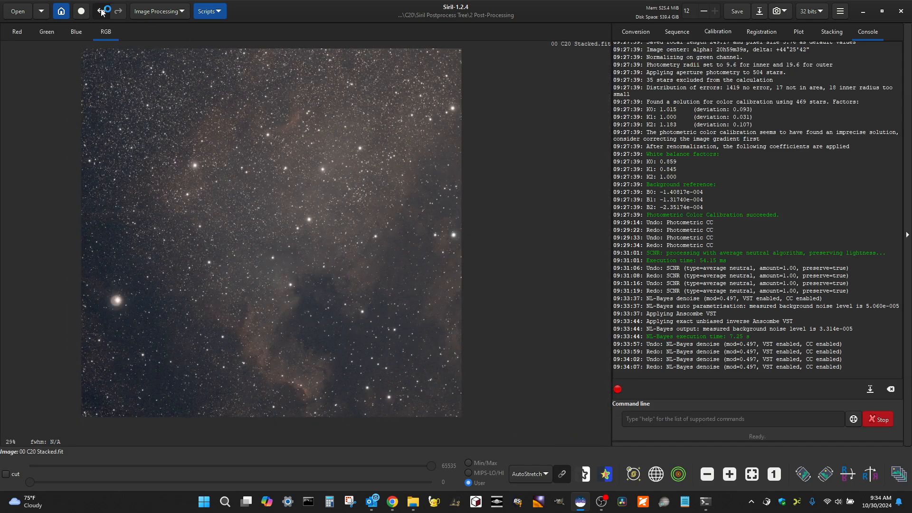
{"action": "left_click", "coordinate": [102, 12]}
{"action": "left_click", "coordinate": [119, 11]}
{"action": "scroll", "coordinate": [336, 241], "scroll_direction": "down", "scroll_amount": 1}
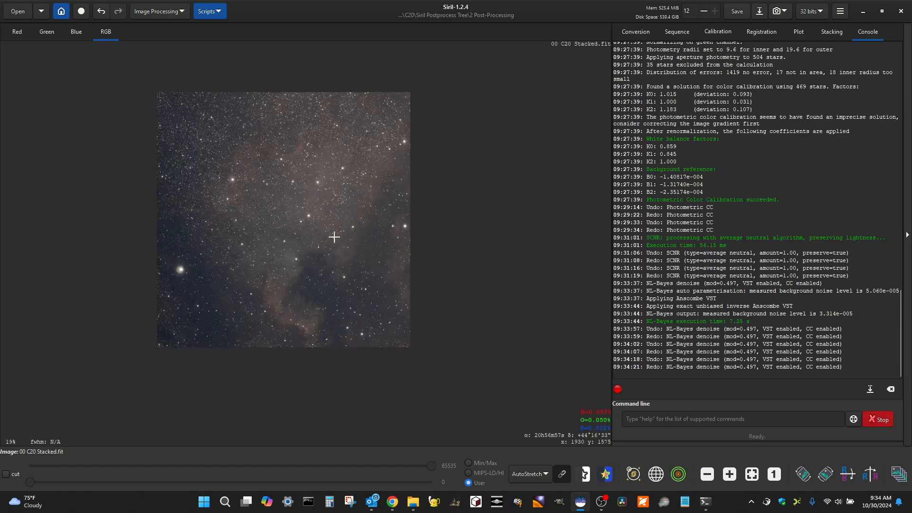
{"action": "scroll", "coordinate": [259, 208], "scroll_direction": "up", "scroll_amount": 3}
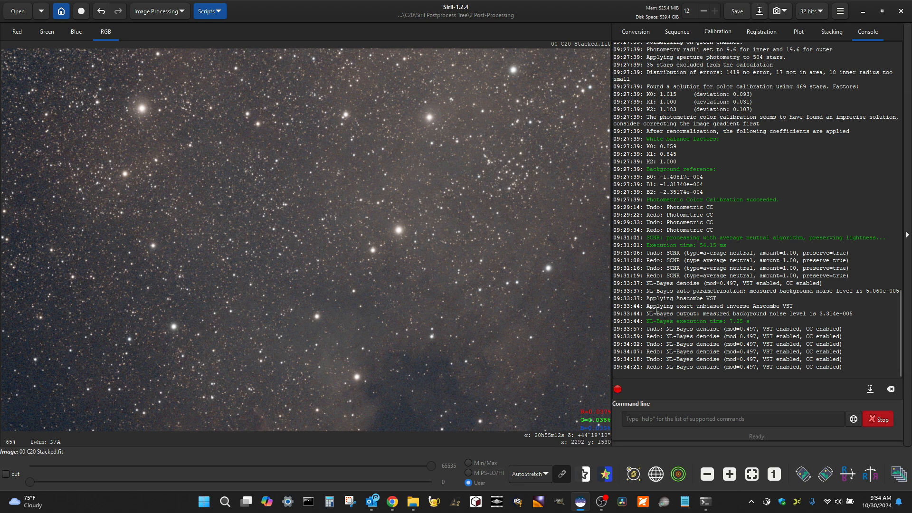
Undo the half-strength denoising and denoise the image again with the modulation set to 1.00.
{"action": "left_click", "coordinate": [100, 12]}
{"action": "left_click", "coordinate": [170, 13]}
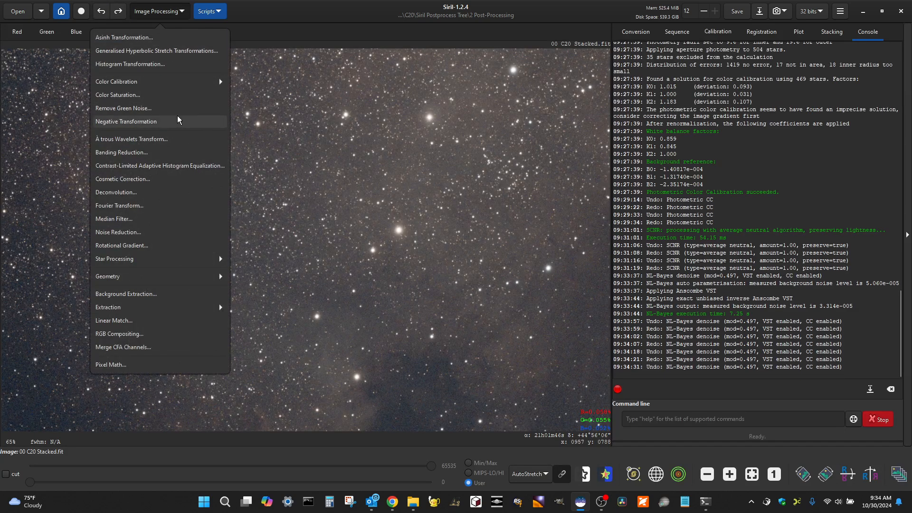
{"action": "left_click", "coordinate": [155, 232]}
{"action": "left_click_drag", "start_coordinate": [700, 223], "coordinate": [711, 221]}
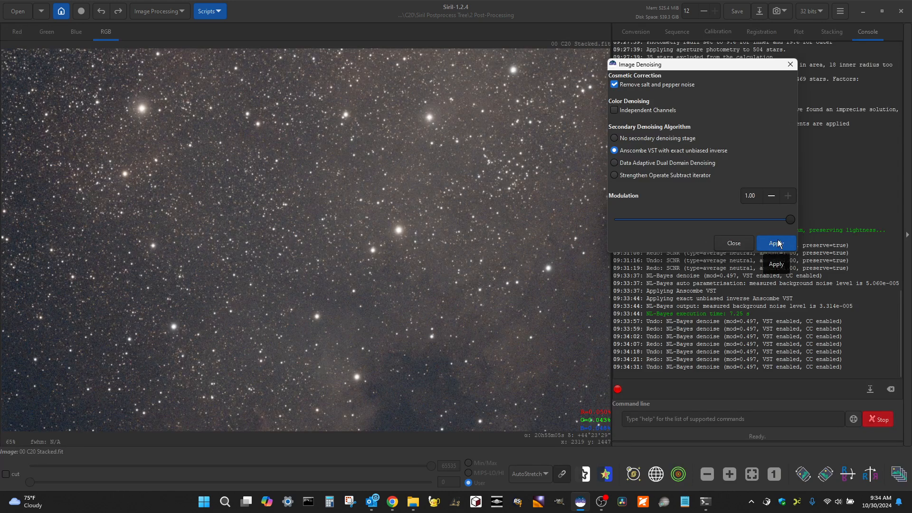
{"action": "left_click", "coordinate": [777, 243]}
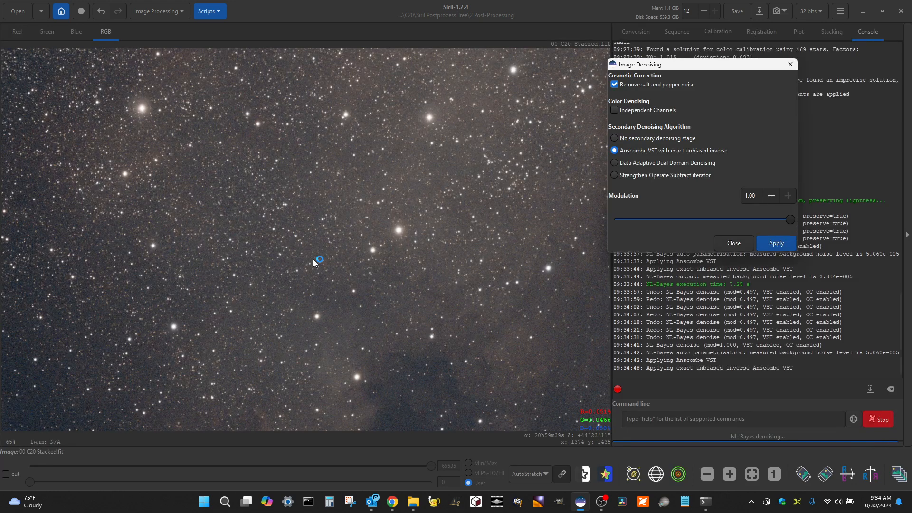
Compare the full-strength denoising with the original background up close by undoing and redoing it, checking how smooth the areas between stars look.
{"action": "scroll", "coordinate": [308, 156], "scroll_direction": "up", "scroll_amount": 6}
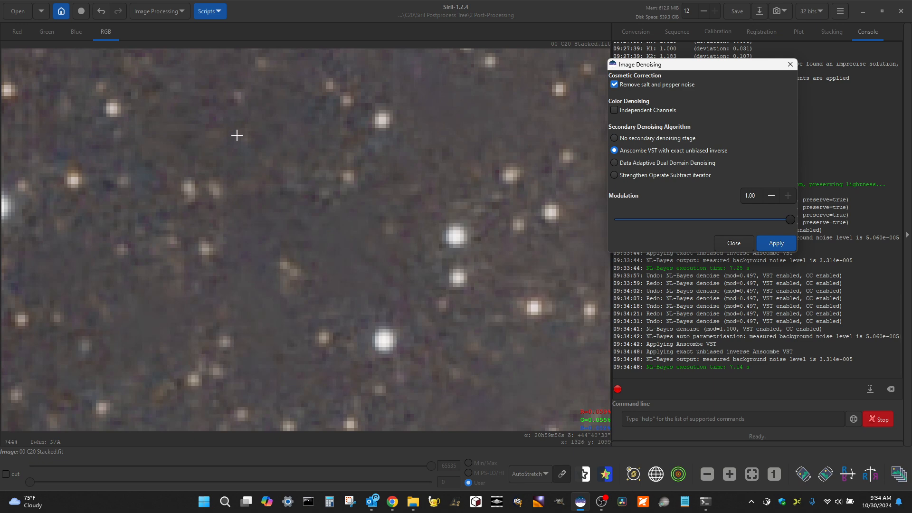
{"action": "left_click", "coordinate": [102, 13]}
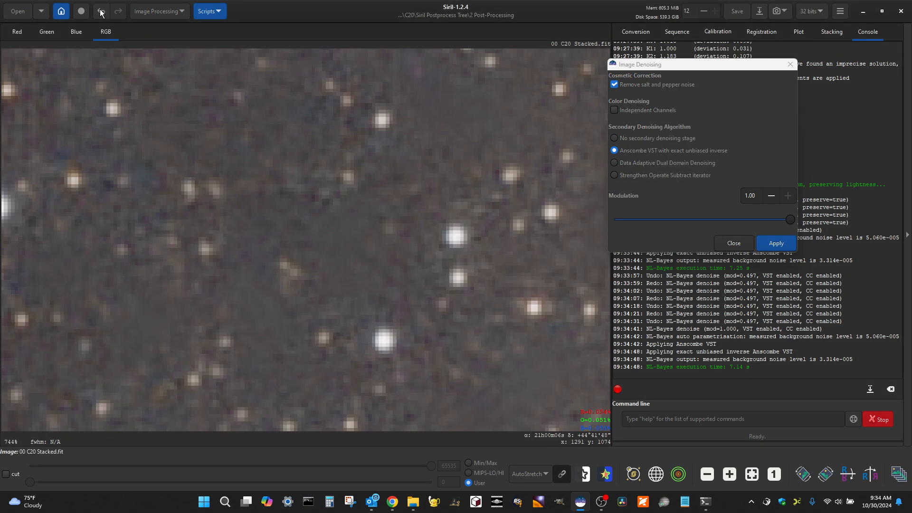
{"action": "left_click", "coordinate": [118, 12]}
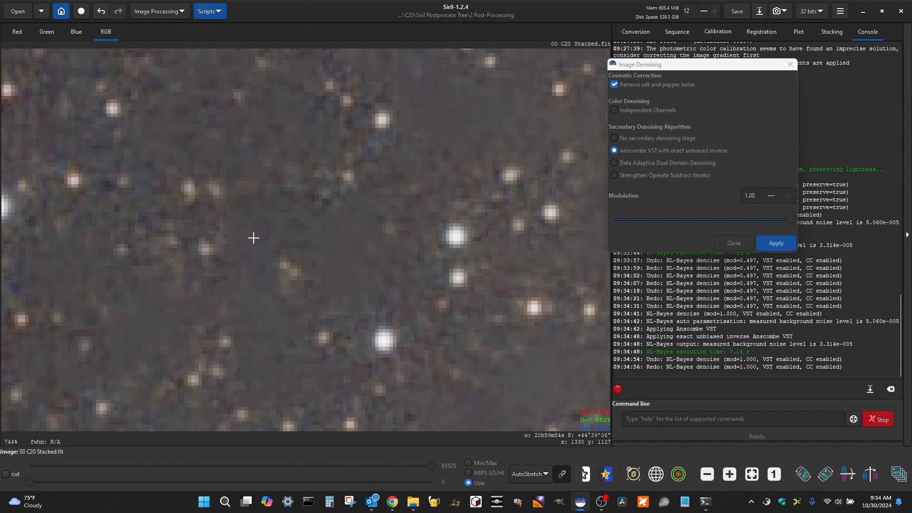
{"action": "scroll", "coordinate": [267, 266], "scroll_direction": "down", "scroll_amount": 4}
{"action": "scroll", "coordinate": [295, 262], "scroll_direction": "up", "scroll_amount": 1}
{"action": "scroll", "coordinate": [321, 210], "scroll_direction": "up", "scroll_amount": 2}
{"action": "scroll", "coordinate": [322, 209], "scroll_direction": "up", "scroll_amount": 1}
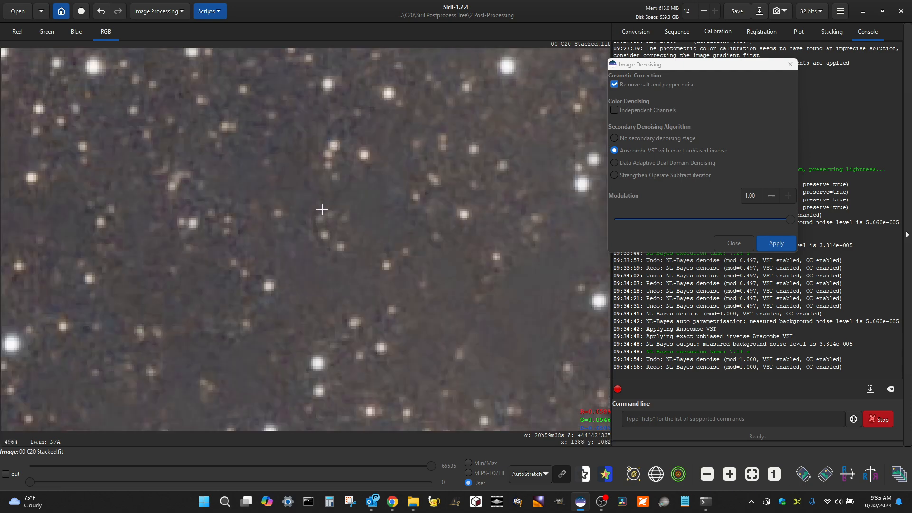
Undo the full-strength denoising and denoise the image again with the modulation set to 0.60.
{"action": "left_click_drag", "start_coordinate": [792, 221], "coordinate": [719, 227]}
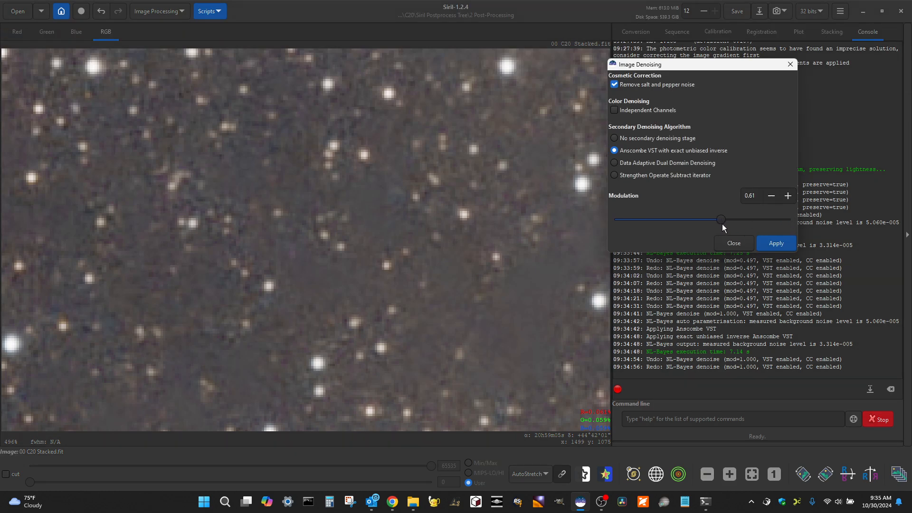
{"action": "left_click_drag", "start_coordinate": [722, 225], "coordinate": [721, 224]}
{"action": "left_click", "coordinate": [101, 7]}
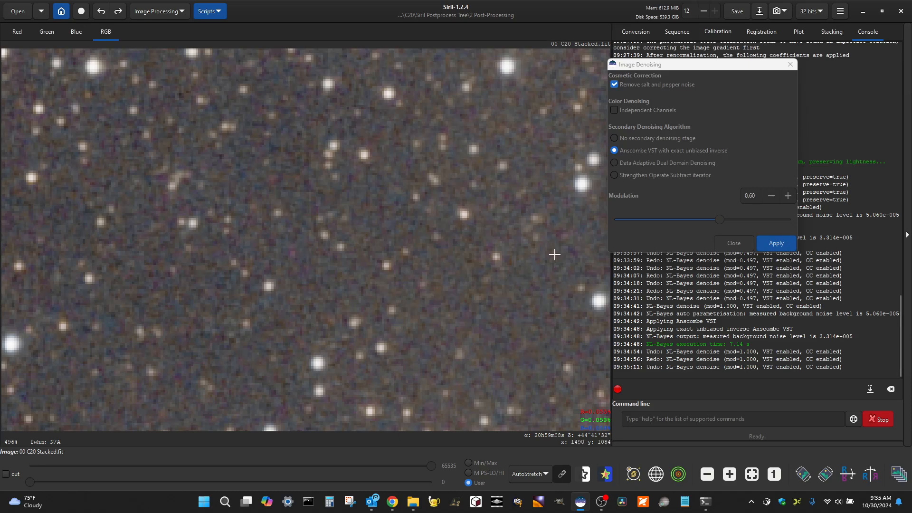
{"action": "left_click", "coordinate": [776, 244]}
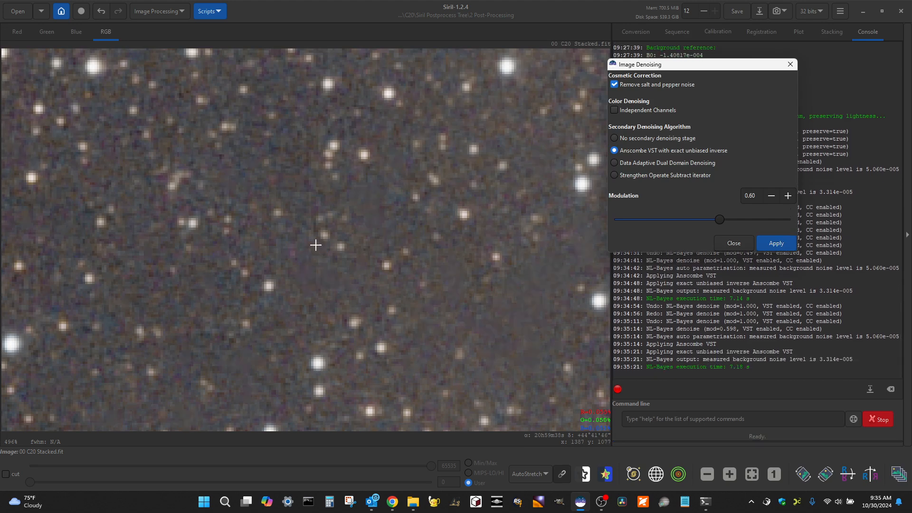
Check the background up close, undo the 0.60 denoising, and denoise the image again with the modulation set to 0.50.
{"action": "scroll", "coordinate": [303, 275], "scroll_direction": "down", "scroll_amount": 1}
{"action": "scroll", "coordinate": [350, 284], "scroll_direction": "down", "scroll_amount": 1}
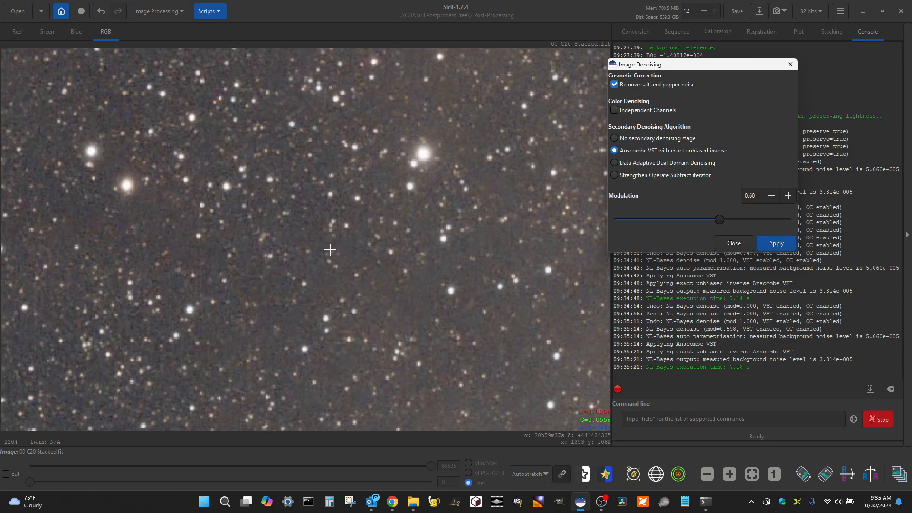
{"action": "scroll", "coordinate": [358, 284], "scroll_direction": "up", "scroll_amount": 1}
{"action": "scroll", "coordinate": [358, 284], "scroll_direction": "up", "scroll_amount": 2}
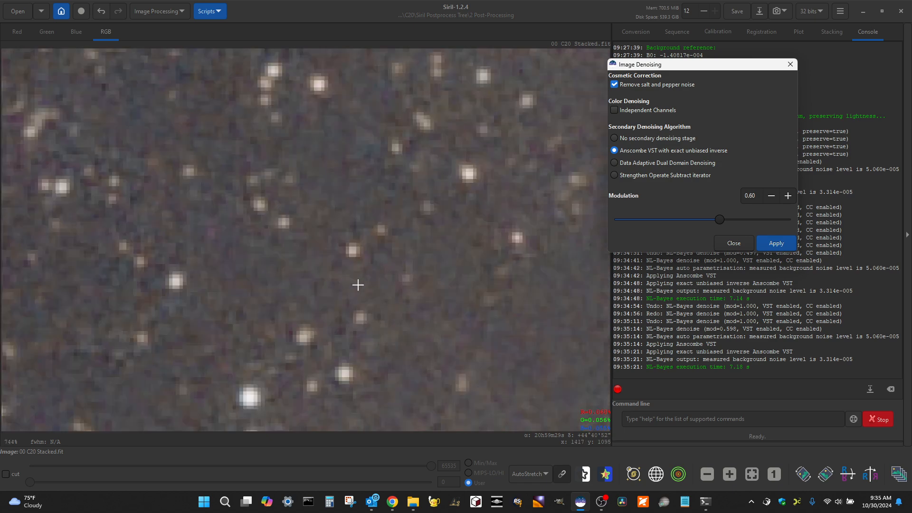
{"action": "left_click_drag", "start_coordinate": [719, 220], "coordinate": [703, 221]}
{"action": "left_click", "coordinate": [102, 11]}
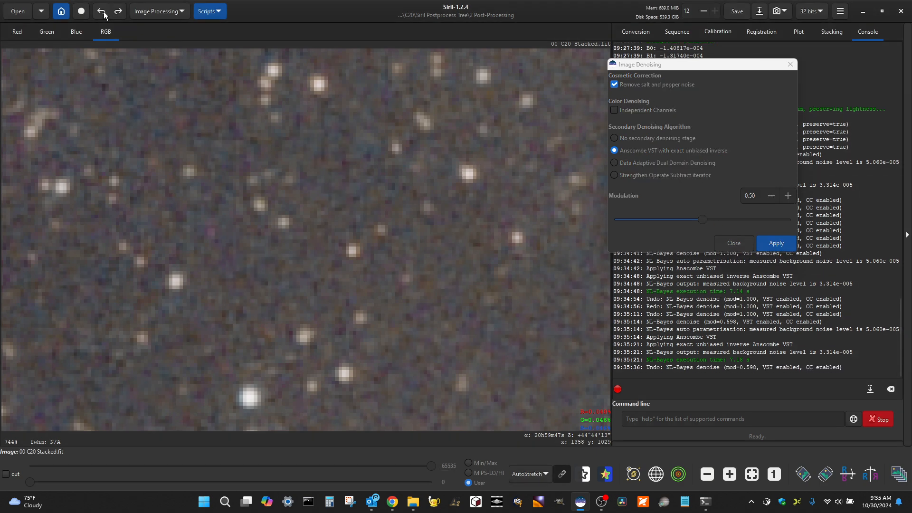
{"action": "left_click", "coordinate": [774, 240]}
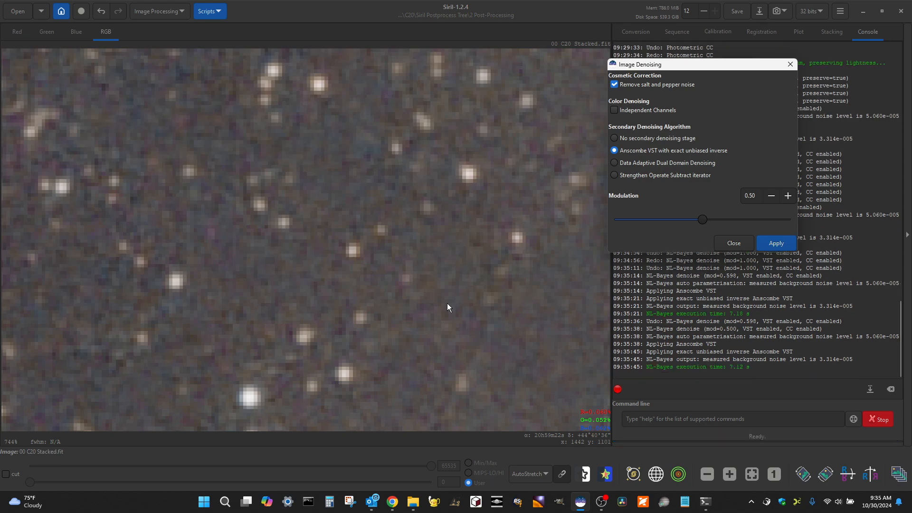
Inspect the denoised star field and nebula, close the denoising settings, and save the image to 00 C20 Stacked.fit.
{"action": "scroll", "coordinate": [355, 319], "scroll_direction": "down", "scroll_amount": 5}
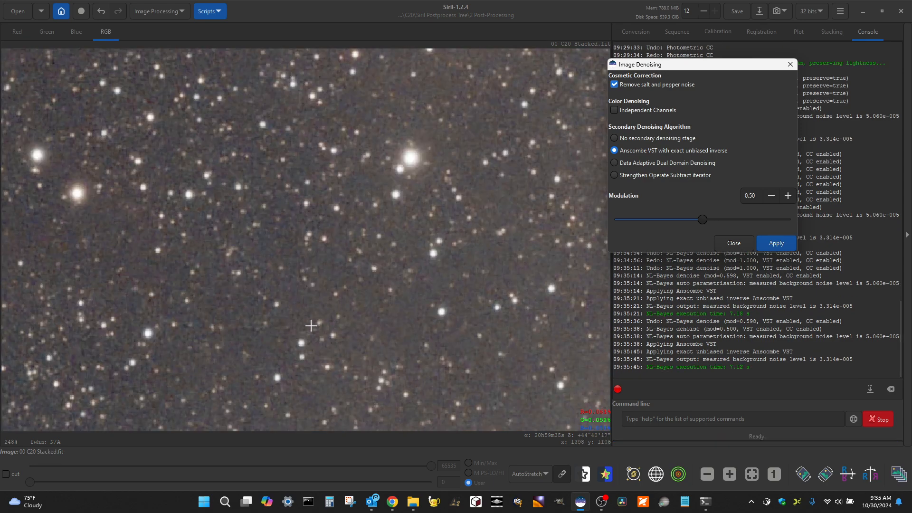
{"action": "scroll", "coordinate": [329, 339], "scroll_direction": "down", "scroll_amount": 4}
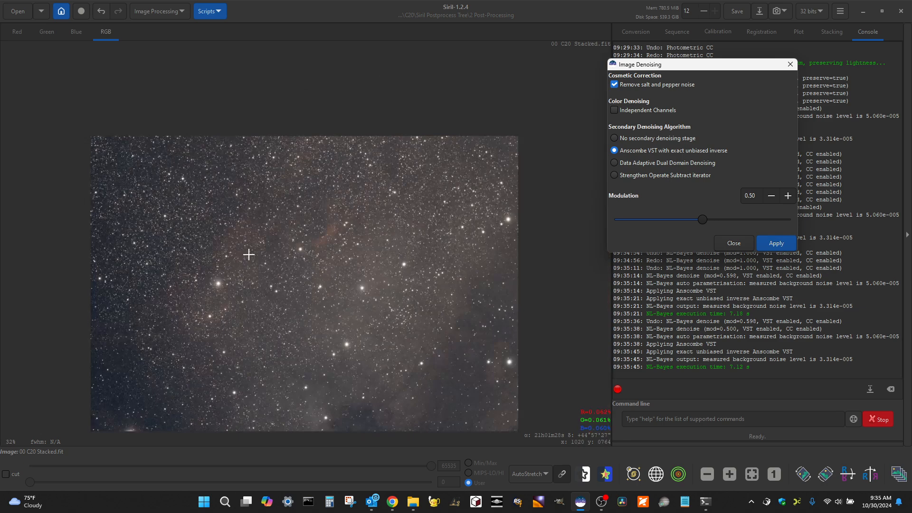
{"action": "scroll", "coordinate": [312, 384], "scroll_direction": "up", "scroll_amount": 2}
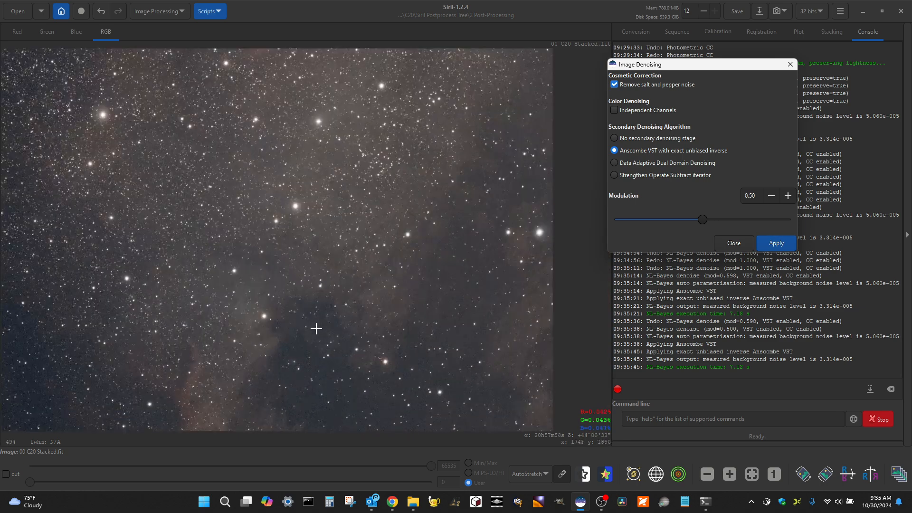
{"action": "left_click", "coordinate": [746, 249]}
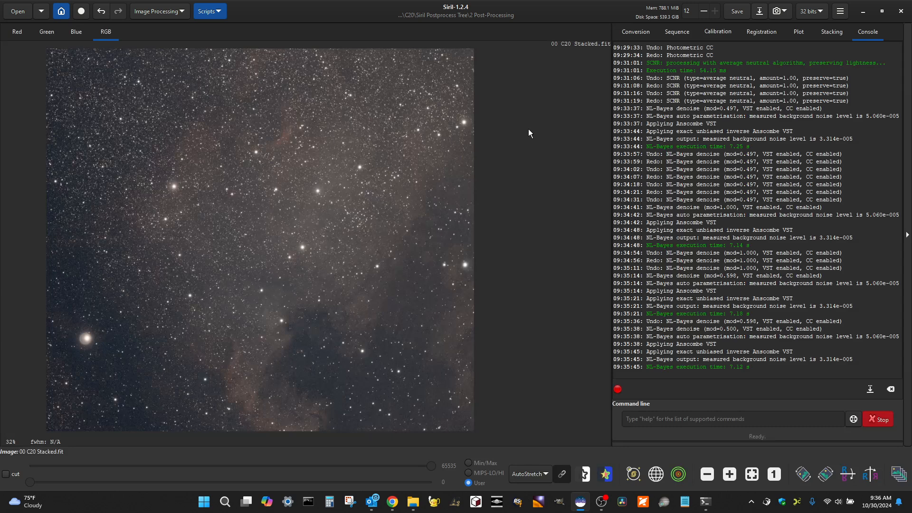
{"action": "left_click", "coordinate": [738, 13]}
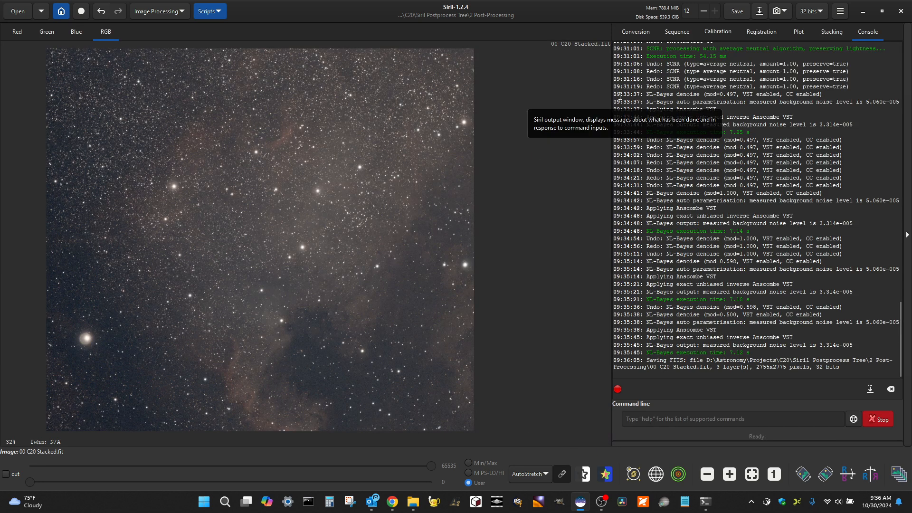
Save the image as 32-bit floating point over the existing 01 C20 Normalized.fit and open that file.
{"action": "left_click", "coordinate": [759, 15]}
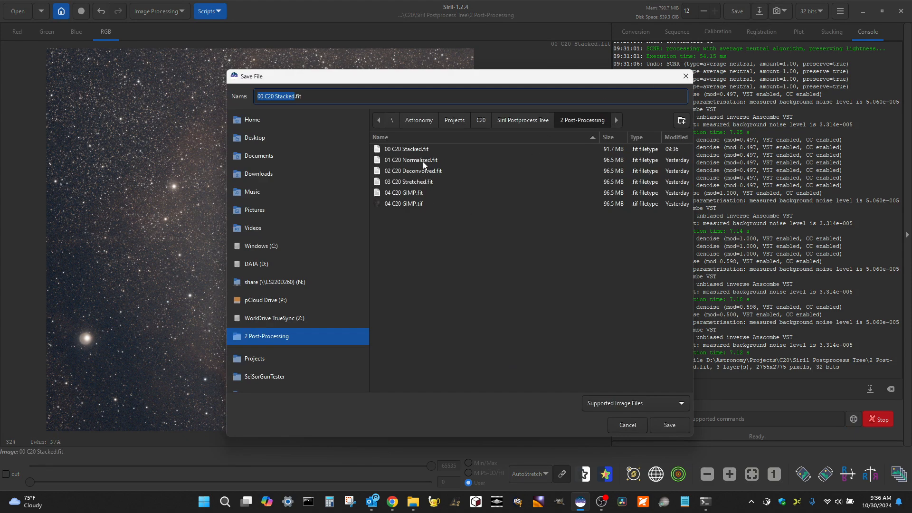
{"action": "left_click", "coordinate": [423, 163]}
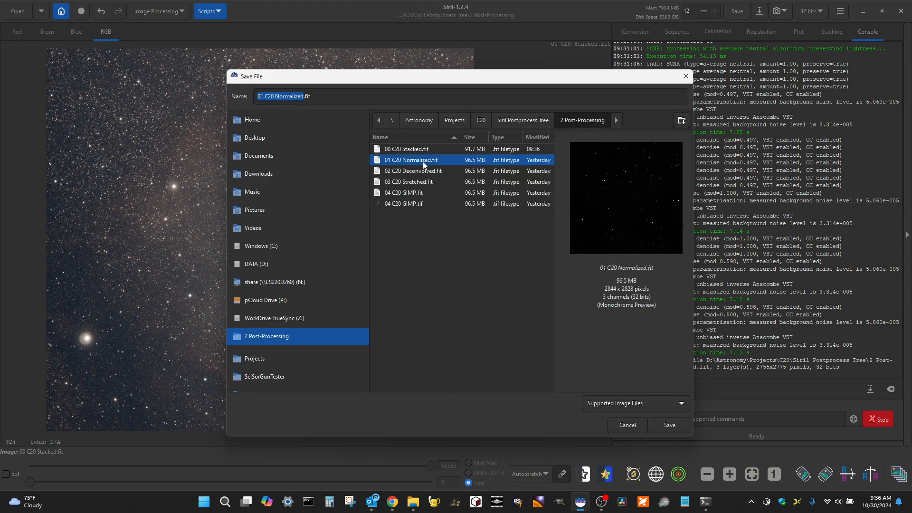
{"action": "left_click", "coordinate": [680, 422]}
{"action": "left_click", "coordinate": [419, 301]}
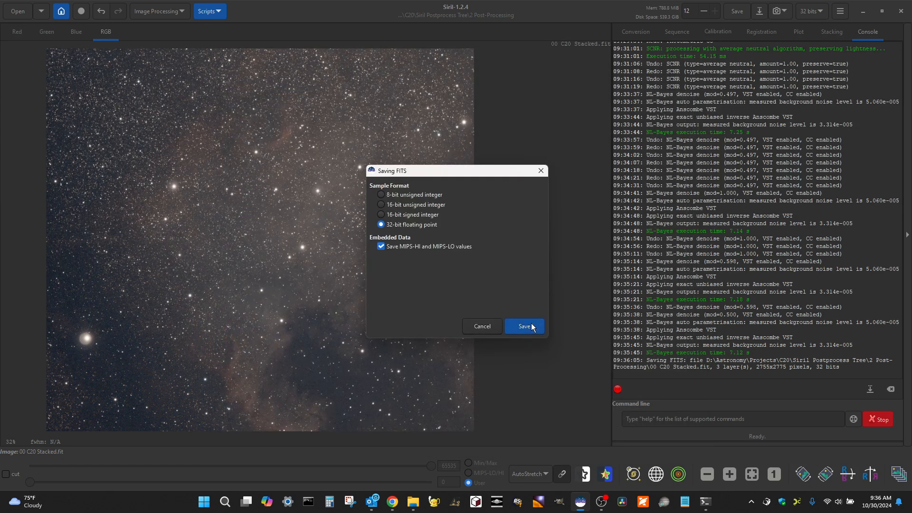
{"action": "left_click", "coordinate": [531, 326]}
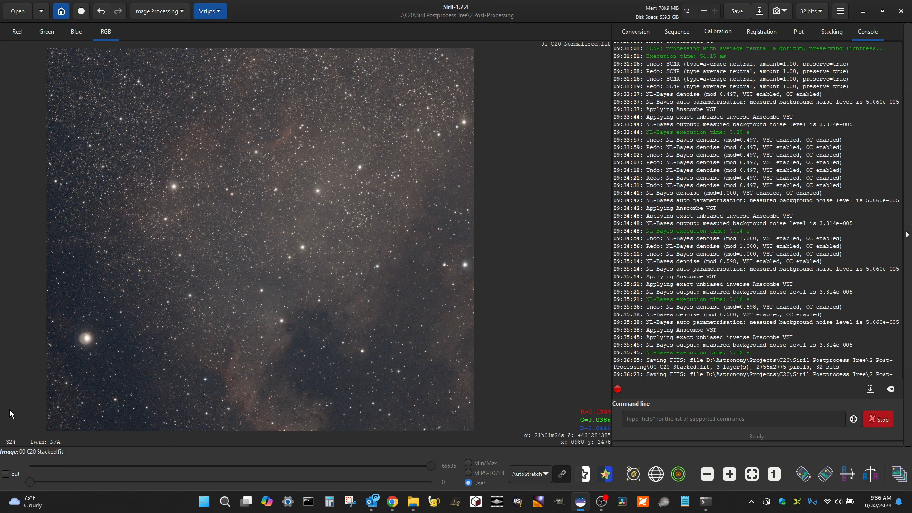
{"action": "left_click", "coordinate": [18, 11]}
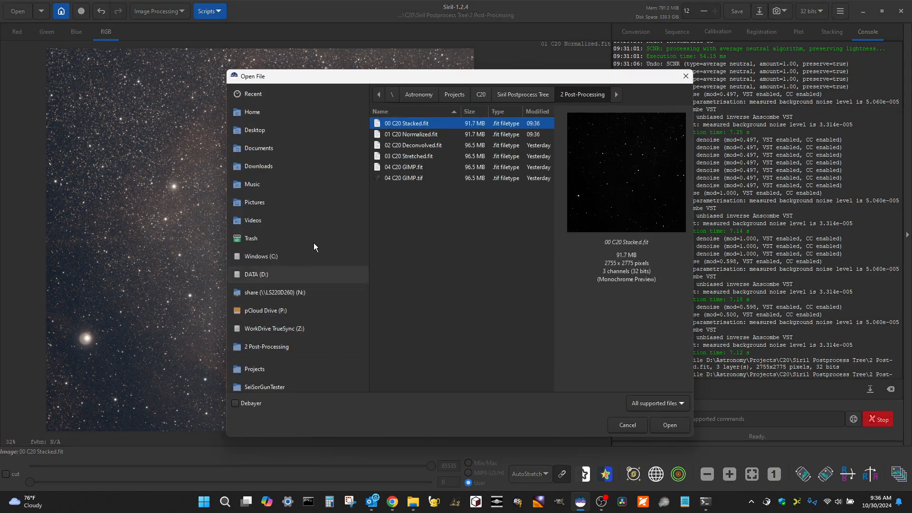
{"action": "double_click", "coordinate": [410, 135]}
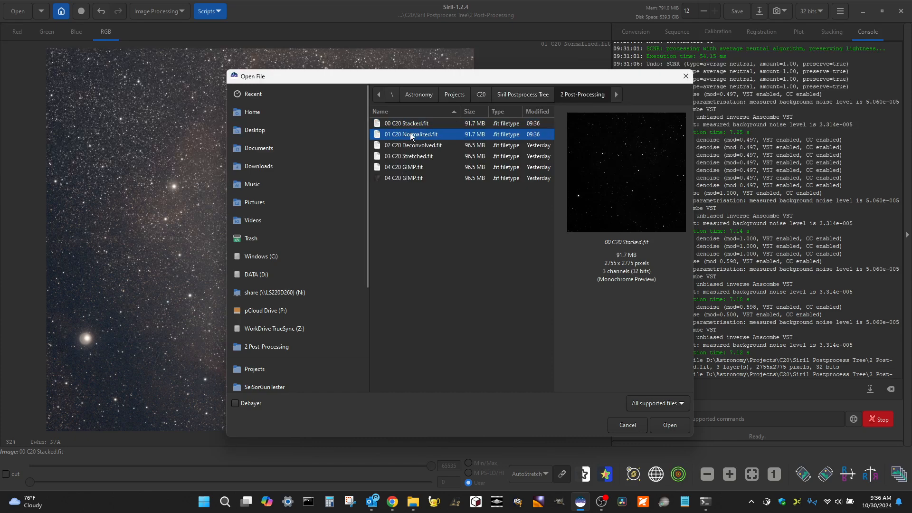
Examine the normalized image's nebula, dark regions and star field at several magnifications.
{"action": "scroll", "coordinate": [244, 224], "scroll_direction": "down", "scroll_amount": 1}
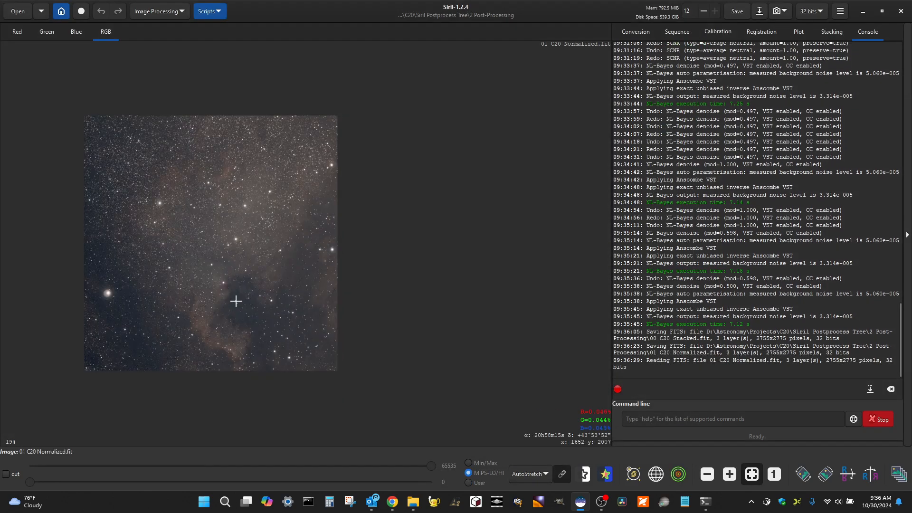
{"action": "scroll", "coordinate": [249, 285], "scroll_direction": "up", "scroll_amount": 3}
{"action": "scroll", "coordinate": [448, 295], "scroll_direction": "down", "scroll_amount": 1}
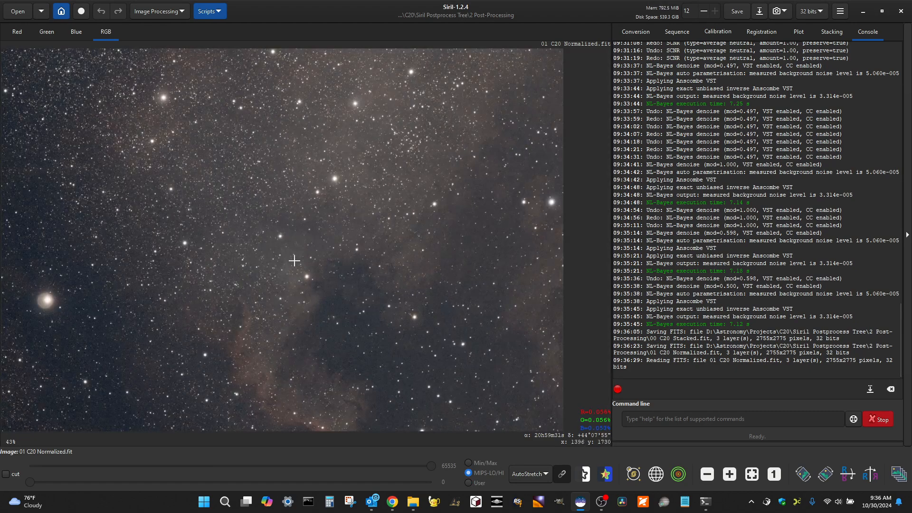
{"action": "scroll", "coordinate": [200, 259], "scroll_direction": "down", "scroll_amount": 1}
{"action": "scroll", "coordinate": [154, 252], "scroll_direction": "up", "scroll_amount": 3}
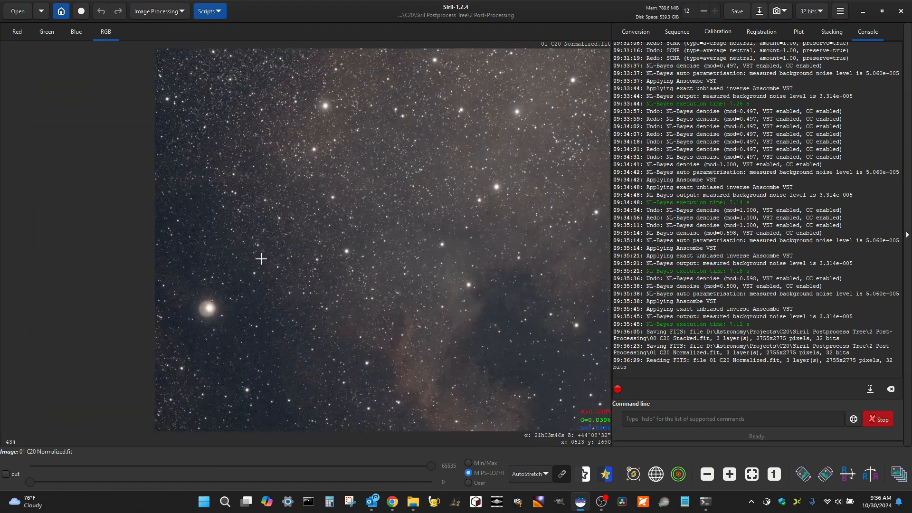
{"action": "scroll", "coordinate": [171, 287], "scroll_direction": "down", "scroll_amount": 2}
{"action": "scroll", "coordinate": [212, 228], "scroll_direction": "up", "scroll_amount": 2}
{"action": "scroll", "coordinate": [210, 206], "scroll_direction": "down", "scroll_amount": 1}
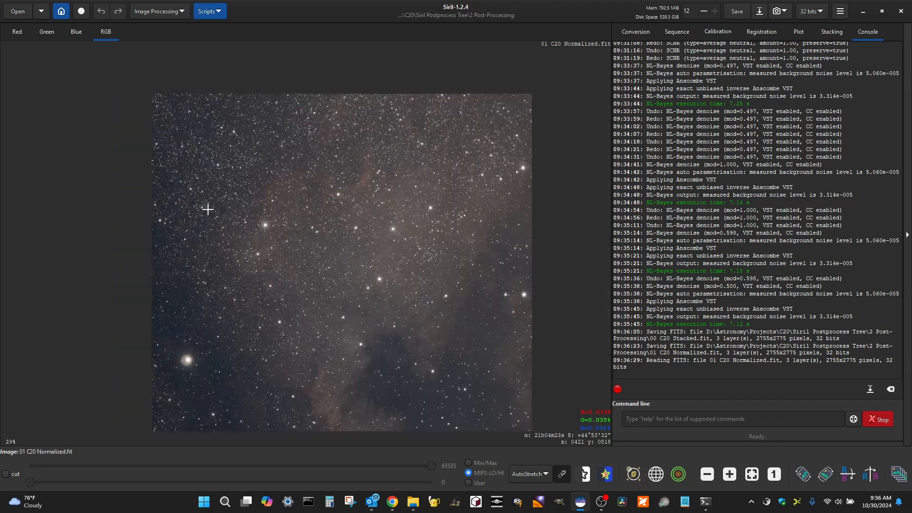
{"action": "scroll", "coordinate": [153, 247], "scroll_direction": "down", "scroll_amount": 1}
{"action": "scroll", "coordinate": [196, 269], "scroll_direction": "up", "scroll_amount": 1}
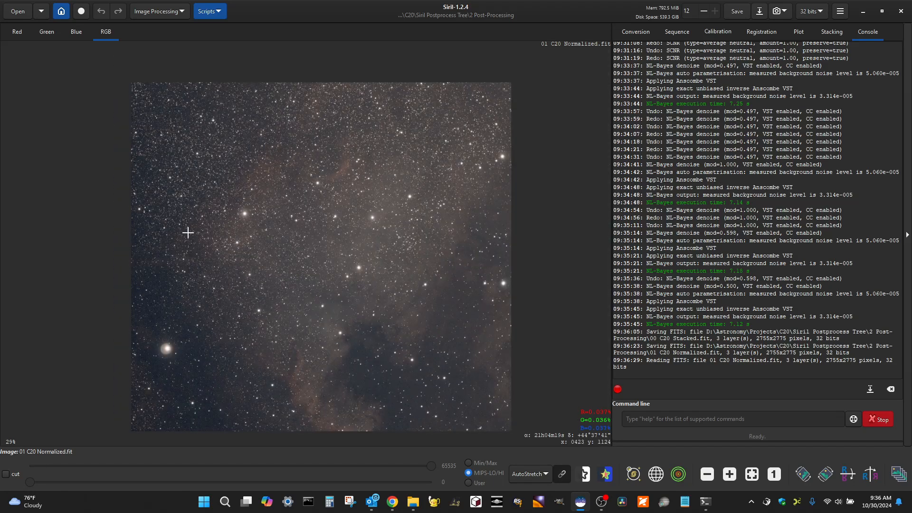
Switch to the 2 Post-Processing folder in File Explorer and return to Siril.
{"action": "mouse_move", "coordinate": [412, 503]}
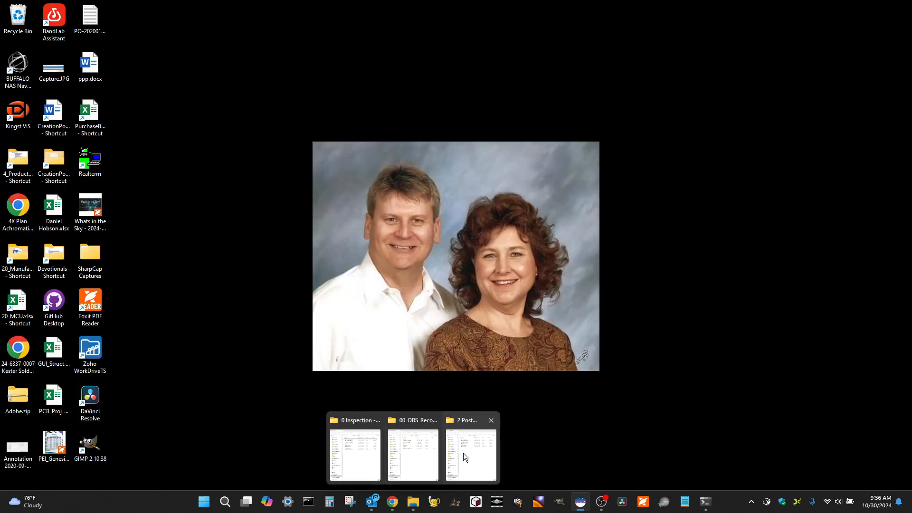
{"action": "left_click", "coordinate": [463, 452]}
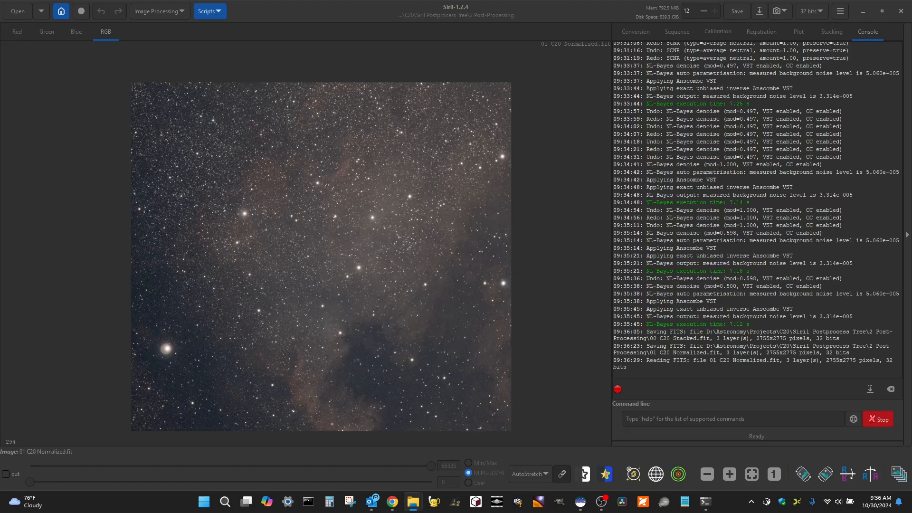
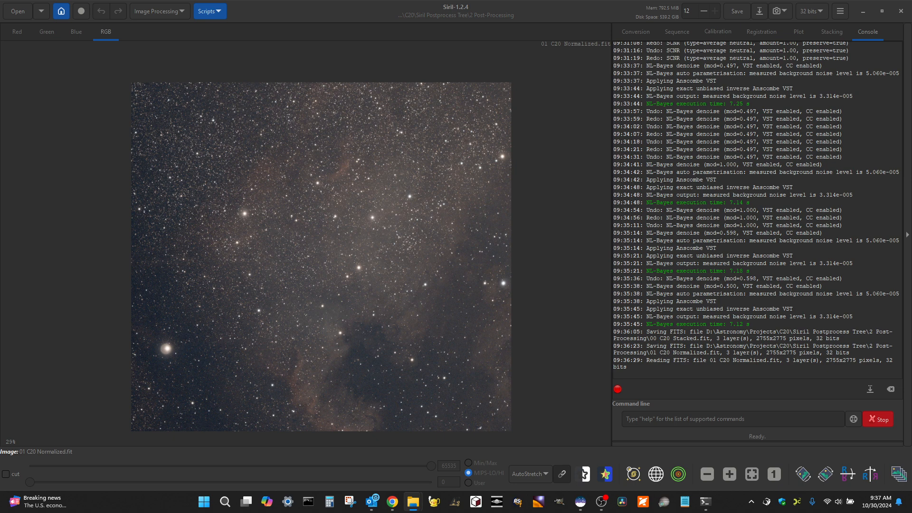
{"action": "left_click", "coordinate": [148, 235]}
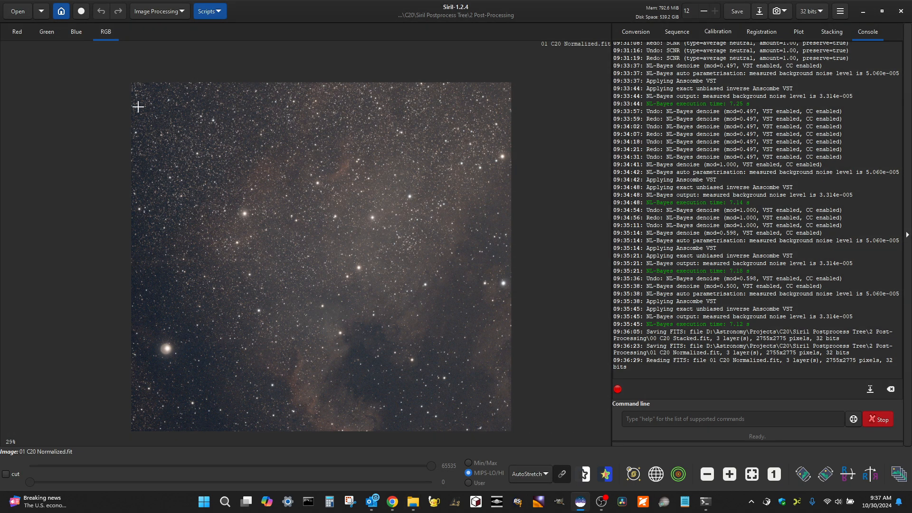
Save a 32-bit floating point copy over the existing 02 C20 Deconvolved.fit and open that file.
{"action": "left_click", "coordinate": [759, 13]}
{"action": "left_click", "coordinate": [427, 172]}
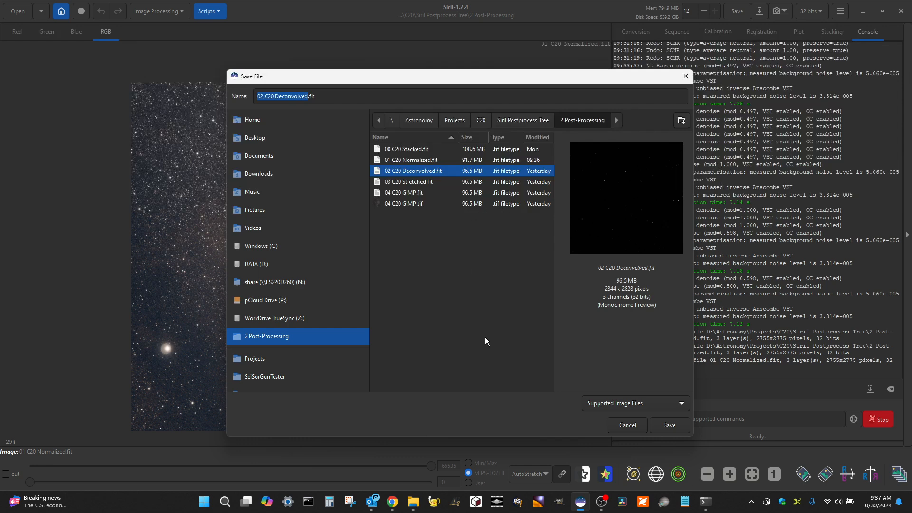
{"action": "left_click", "coordinate": [672, 426]}
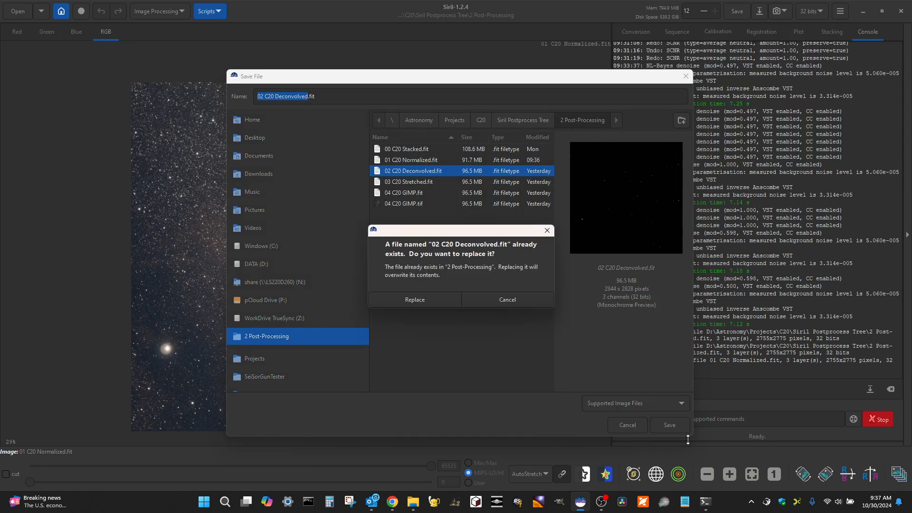
{"action": "left_click", "coordinate": [428, 299]}
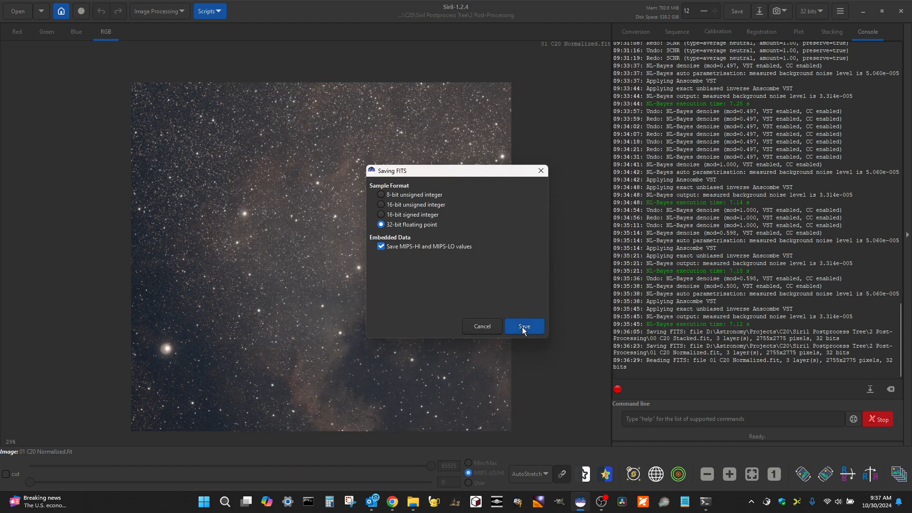
{"action": "left_click", "coordinate": [523, 327]}
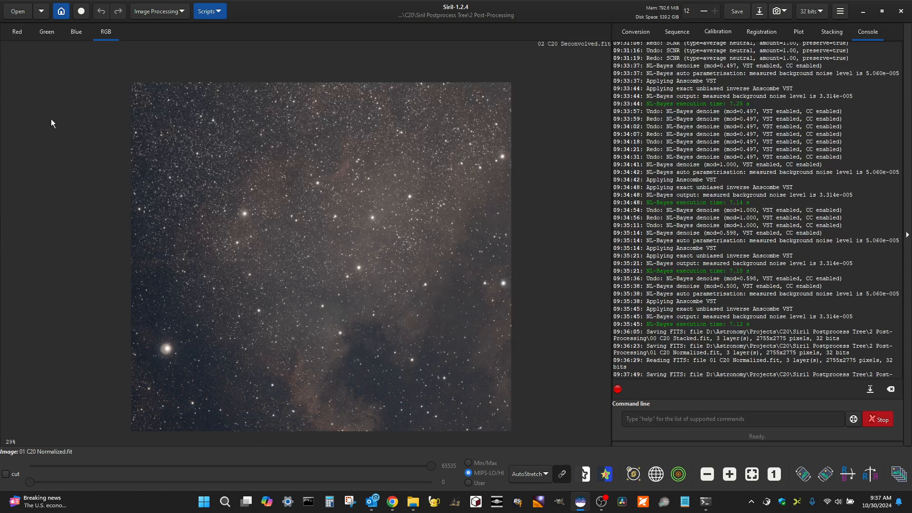
{"action": "left_click", "coordinate": [19, 11]}
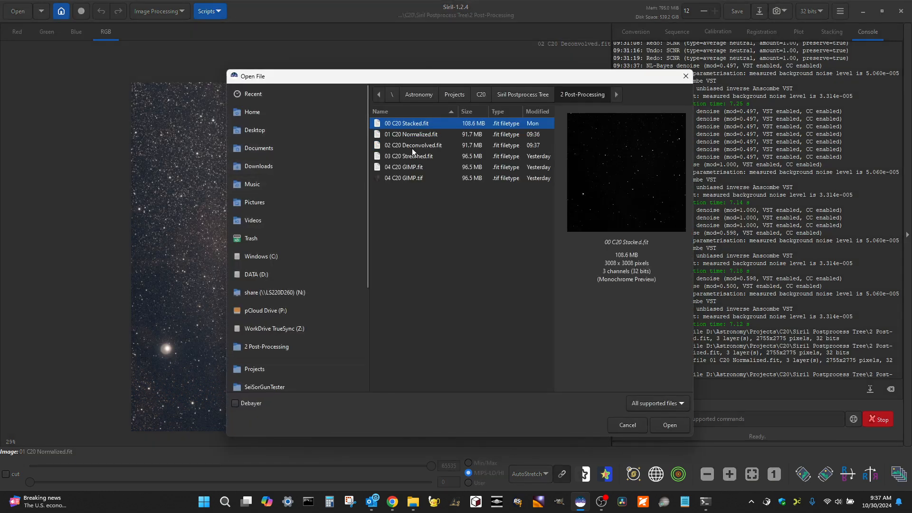
{"action": "double_click", "coordinate": [414, 145]}
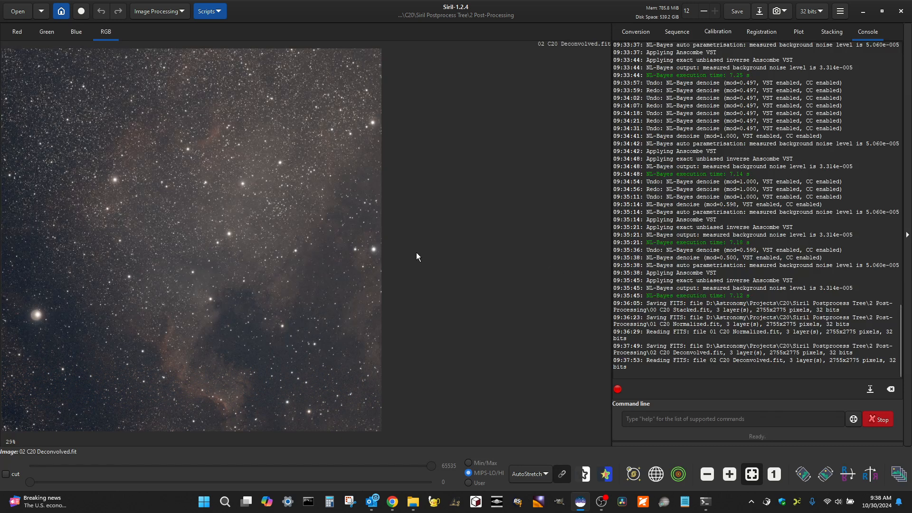
Detect the image's stars with Dynamic PSF using its current settings, close the star list, and inspect the marked stars up close.
{"action": "left_click", "coordinate": [840, 12]}
{"action": "left_click", "coordinate": [832, 35]}
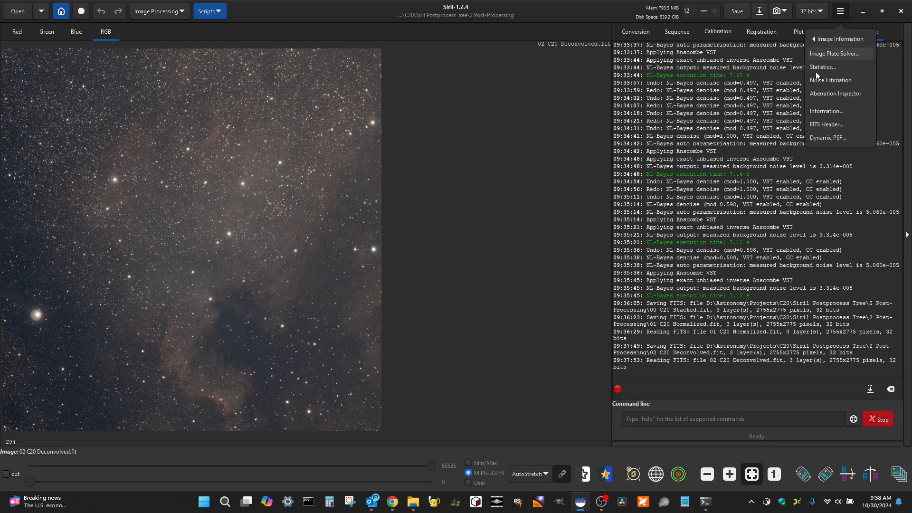
{"action": "left_click", "coordinate": [829, 144]}
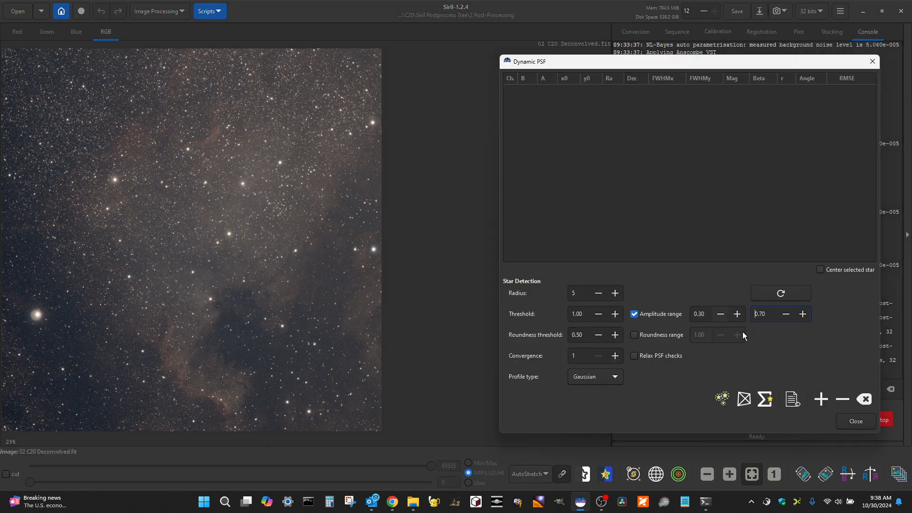
{"action": "left_click", "coordinate": [721, 399]}
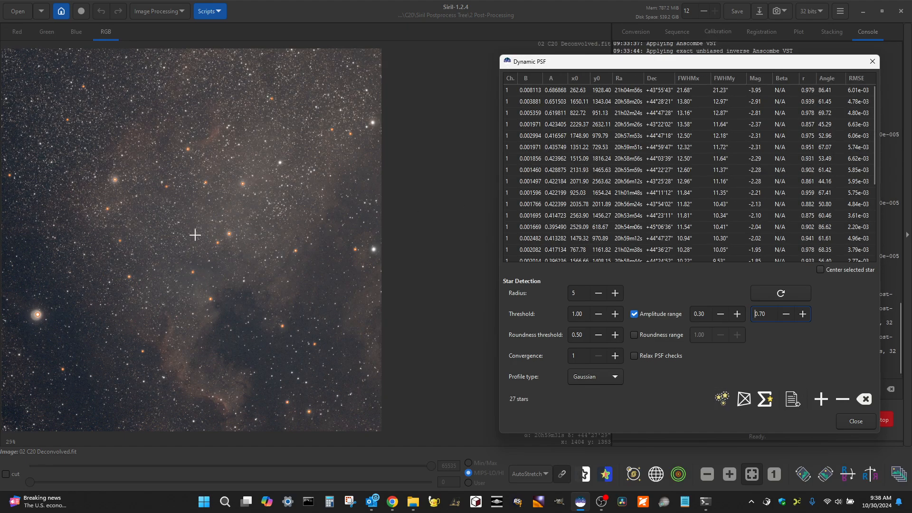
{"action": "left_click", "coordinate": [857, 421]}
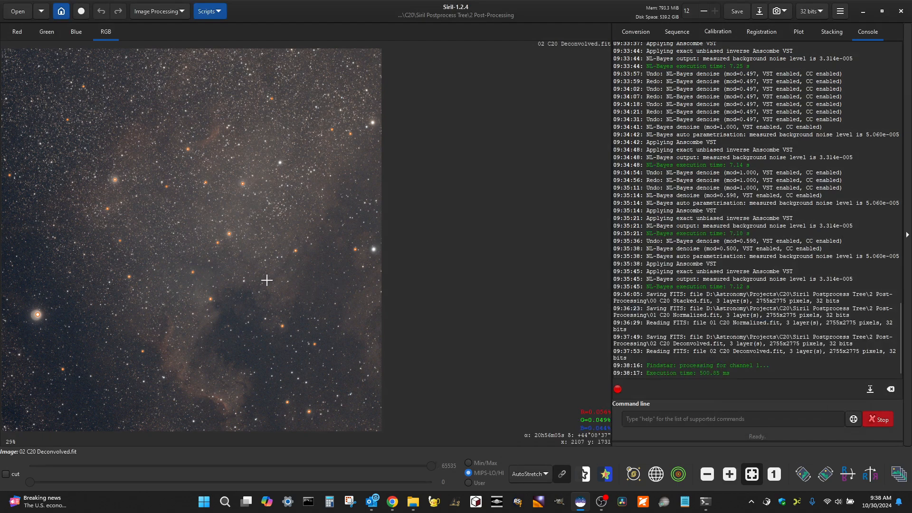
{"action": "scroll", "coordinate": [169, 240], "scroll_direction": "up", "scroll_amount": 3}
{"action": "scroll", "coordinate": [387, 209], "scroll_direction": "down", "scroll_amount": 3}
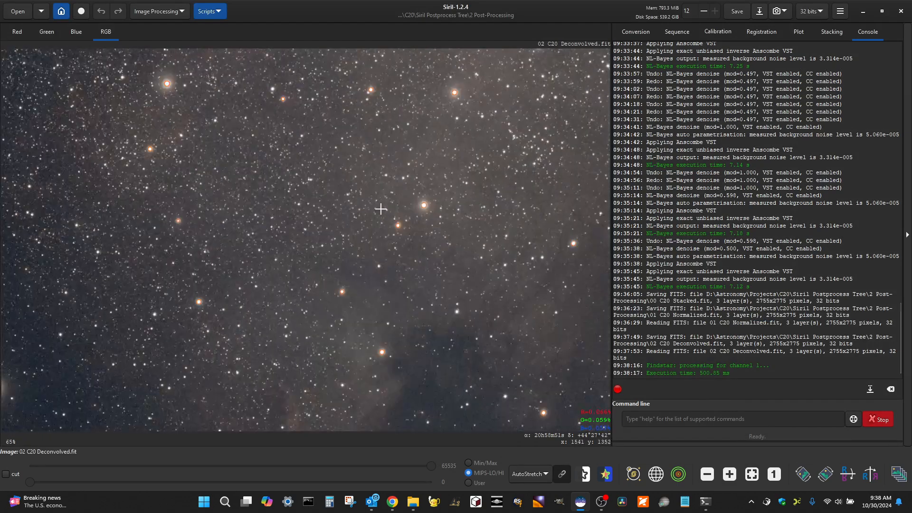
Examine the circled bright stars near the image centre up close and compare them with the surrounding unmarked star field.
{"action": "scroll", "coordinate": [401, 221], "scroll_direction": "up", "scroll_amount": 7}
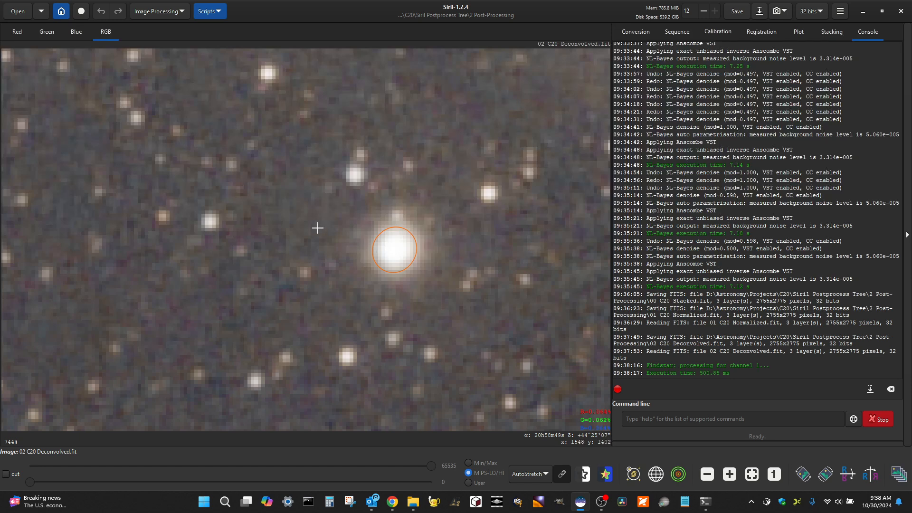
{"action": "scroll", "coordinate": [306, 225], "scroll_direction": "down", "scroll_amount": 1}
{"action": "scroll", "coordinate": [307, 233], "scroll_direction": "down", "scroll_amount": 1}
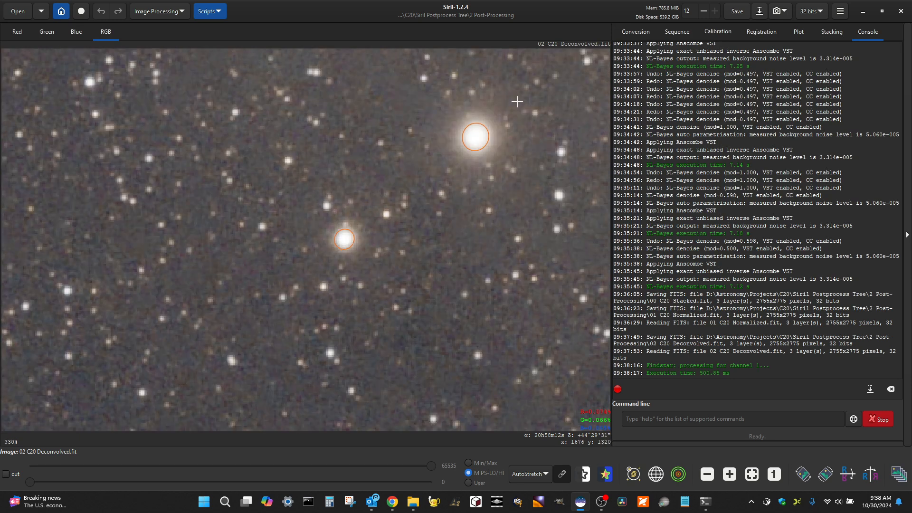
{"action": "scroll", "coordinate": [360, 217], "scroll_direction": "up", "scroll_amount": 3}
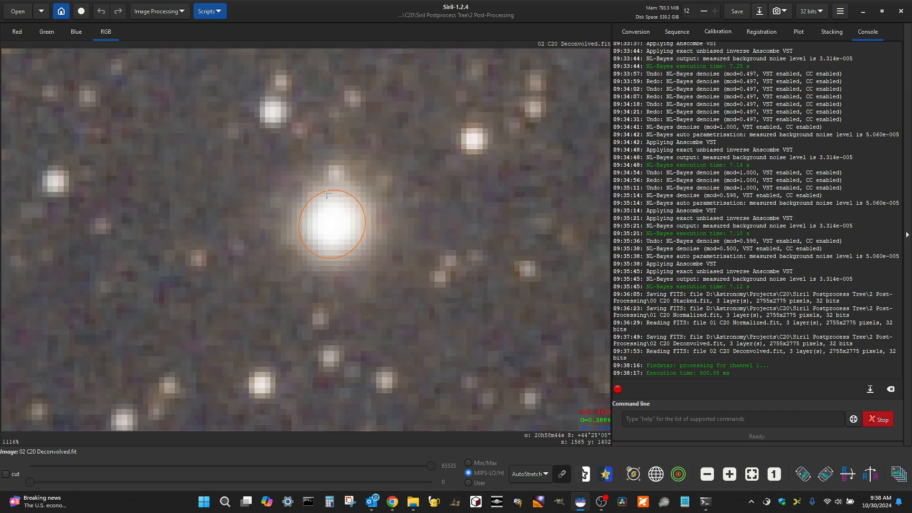
{"action": "scroll", "coordinate": [280, 196], "scroll_direction": "down", "scroll_amount": 6}
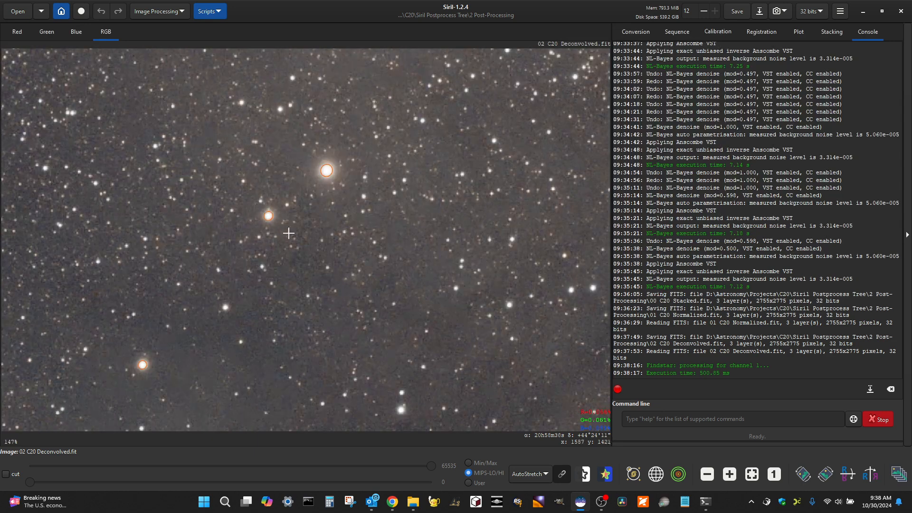
{"action": "scroll", "coordinate": [316, 235], "scroll_direction": "up", "scroll_amount": 2}
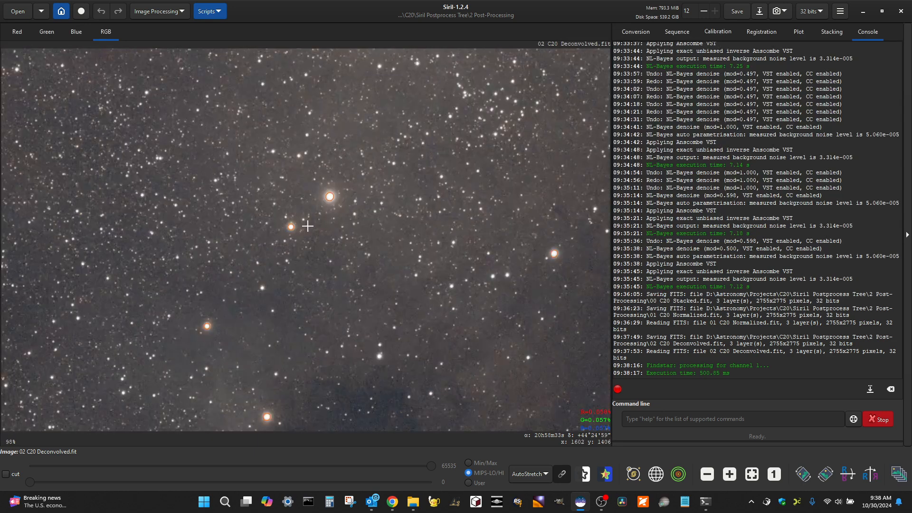
{"action": "scroll", "coordinate": [292, 230], "scroll_direction": "up", "scroll_amount": 2}
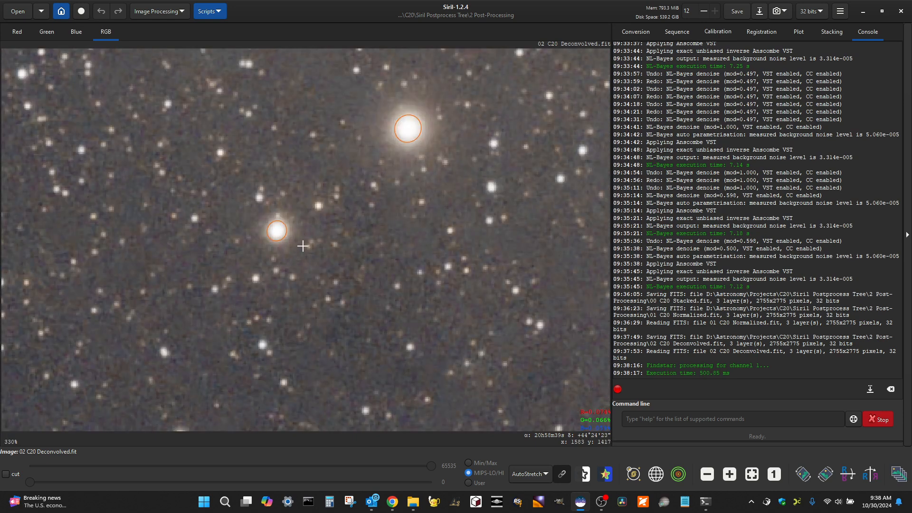
{"action": "scroll", "coordinate": [304, 246], "scroll_direction": "down", "scroll_amount": 1}
{"action": "scroll", "coordinate": [278, 238], "scroll_direction": "up", "scroll_amount": 3}
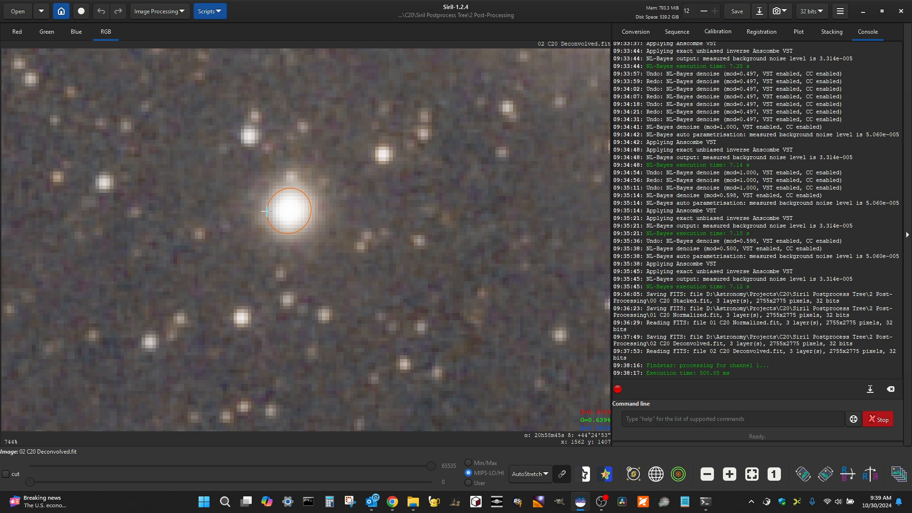
{"action": "scroll", "coordinate": [231, 239], "scroll_direction": "down", "scroll_amount": 3}
{"action": "scroll", "coordinate": [246, 235], "scroll_direction": "down", "scroll_amount": 4}
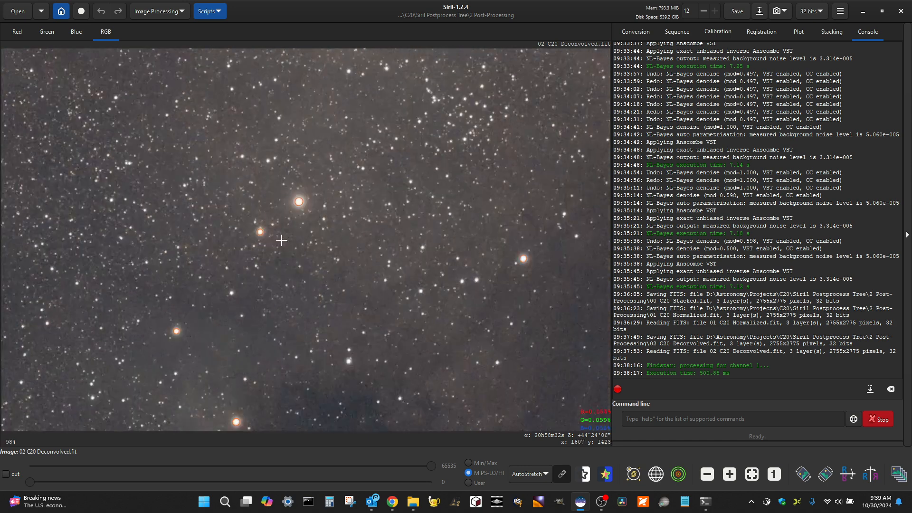
{"action": "scroll", "coordinate": [366, 289], "scroll_direction": "down", "scroll_amount": 1}
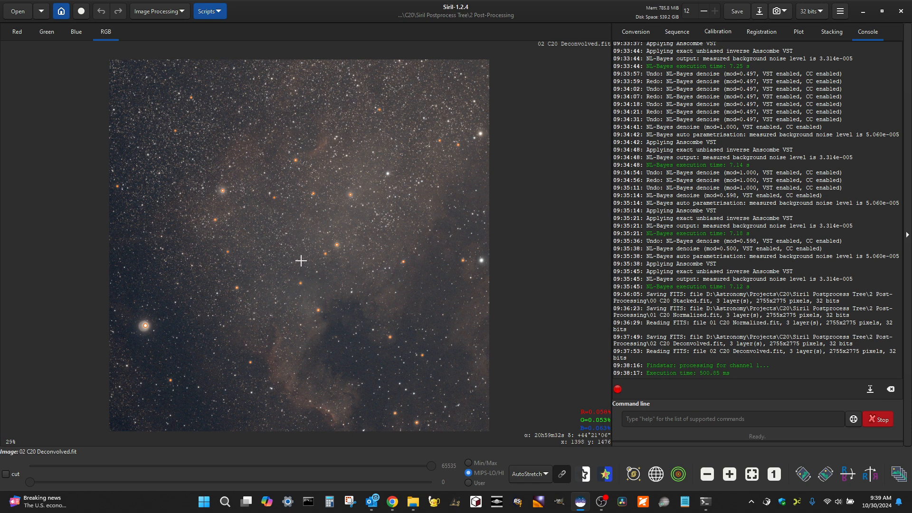
{"action": "scroll", "coordinate": [240, 227], "scroll_direction": "down", "scroll_amount": 1}
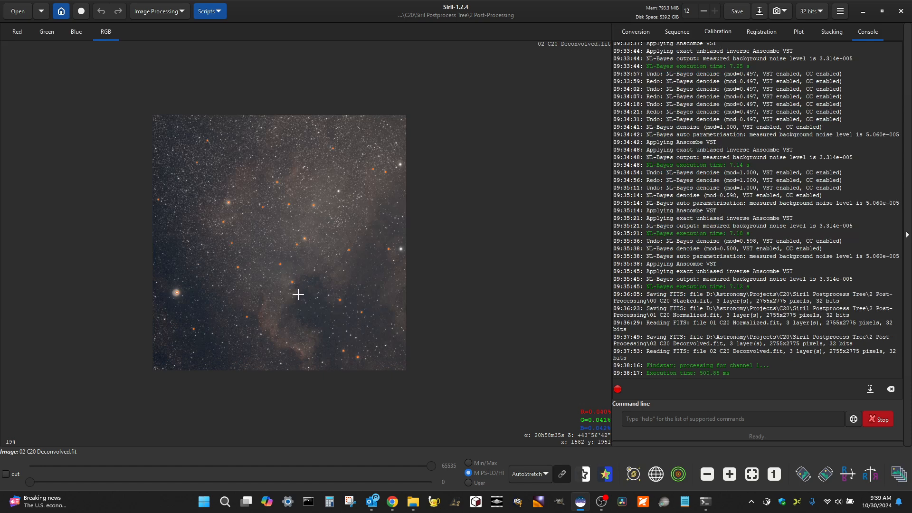
{"action": "scroll", "coordinate": [298, 295], "scroll_direction": "up", "scroll_amount": 1}
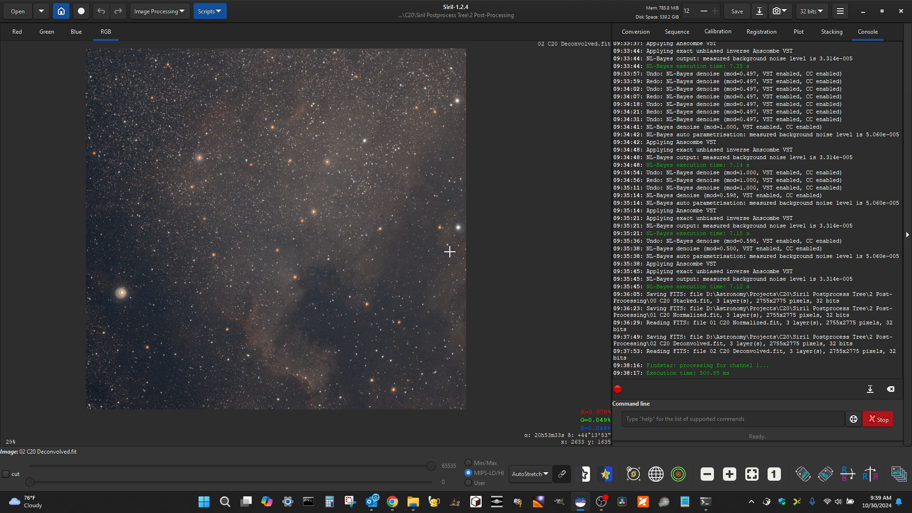
{"action": "scroll", "coordinate": [409, 295], "scroll_direction": "down", "scroll_amount": 1}
{"action": "scroll", "coordinate": [391, 170], "scroll_direction": "up", "scroll_amount": 1}
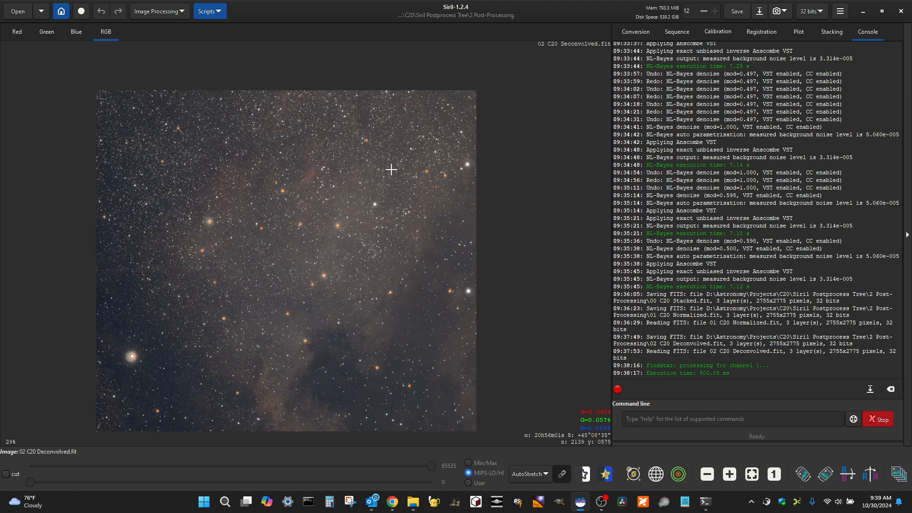
{"action": "scroll", "coordinate": [367, 155], "scroll_direction": "down", "scroll_amount": 1}
{"action": "scroll", "coordinate": [323, 257], "scroll_direction": "up", "scroll_amount": 1}
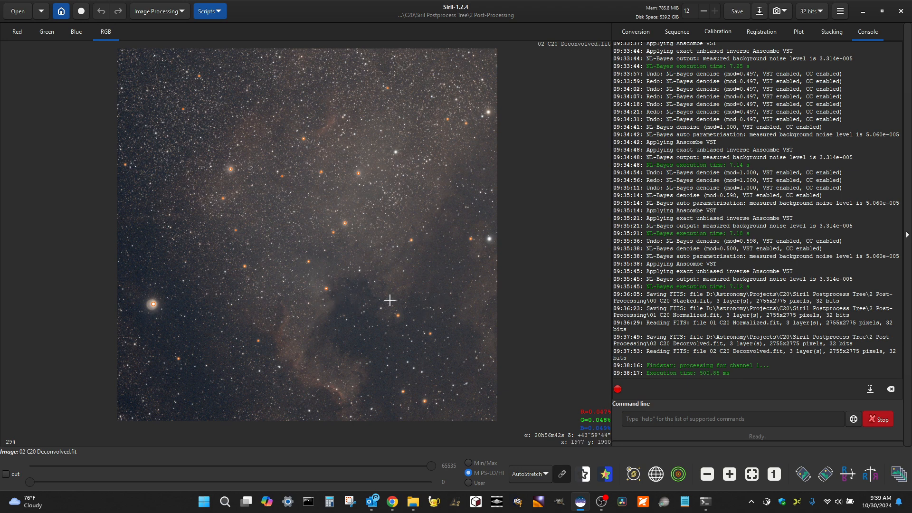
{"action": "scroll", "coordinate": [399, 317], "scroll_direction": "down", "scroll_amount": 1}
{"action": "scroll", "coordinate": [376, 299], "scroll_direction": "up", "scroll_amount": 1}
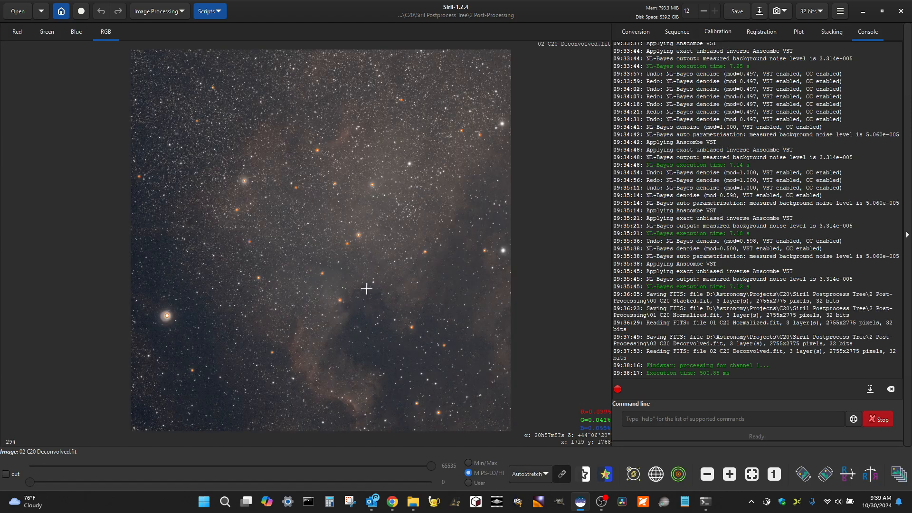
{"action": "scroll", "coordinate": [368, 267], "scroll_direction": "down", "scroll_amount": 1}
{"action": "scroll", "coordinate": [404, 222], "scroll_direction": "up", "scroll_amount": 1}
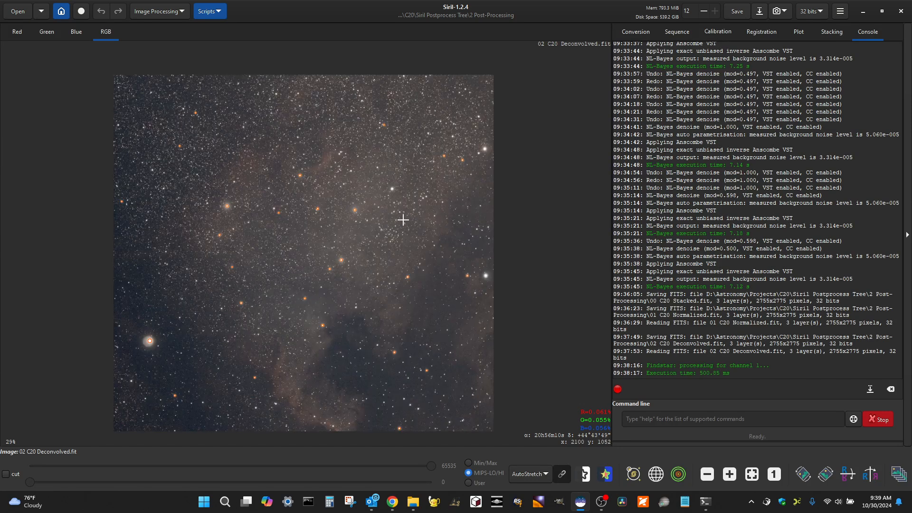
{"action": "scroll", "coordinate": [359, 195], "scroll_direction": "down", "scroll_amount": 1}
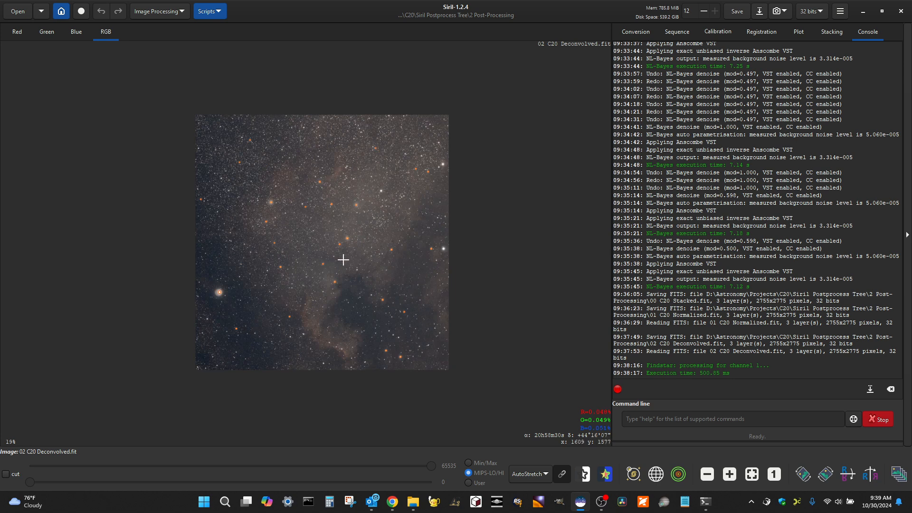
{"action": "scroll", "coordinate": [344, 260], "scroll_direction": "up", "scroll_amount": 1}
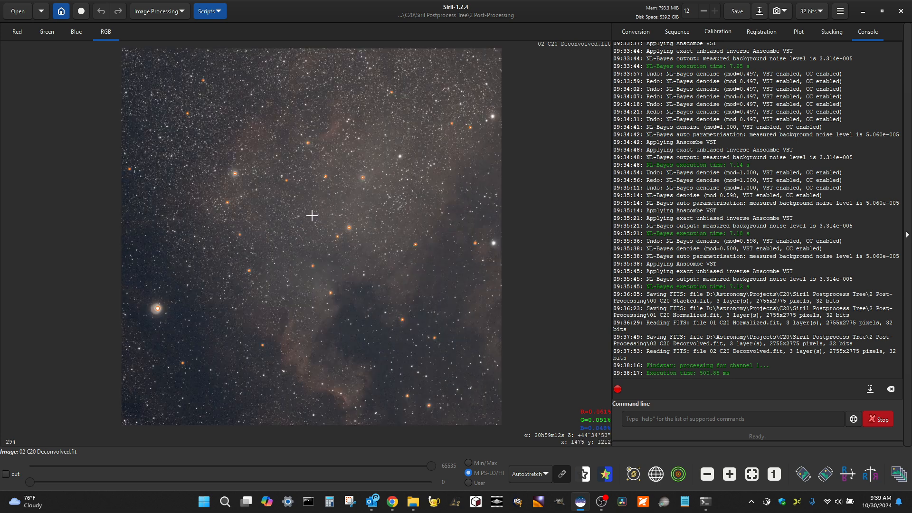
{"action": "scroll", "coordinate": [313, 252], "scroll_direction": "down", "scroll_amount": 1}
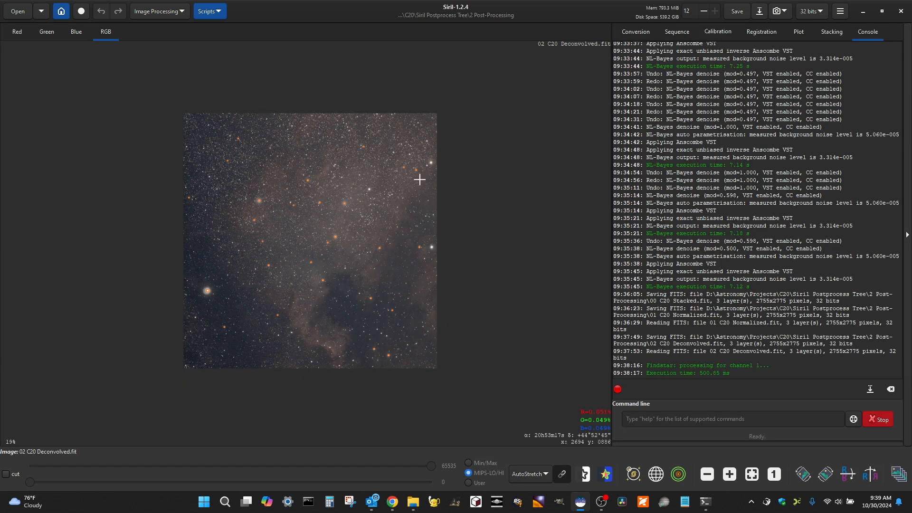
{"action": "scroll", "coordinate": [274, 257], "scroll_direction": "up", "scroll_amount": 1}
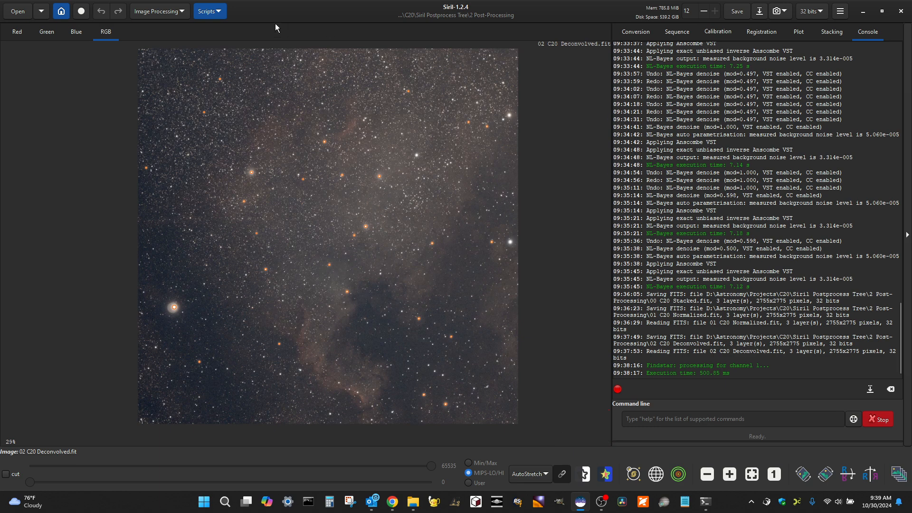
Open the Deconvolution tool, set the PSF source to PSF from stars, and generate the PSF with size 15.
{"action": "left_click", "coordinate": [162, 14]}
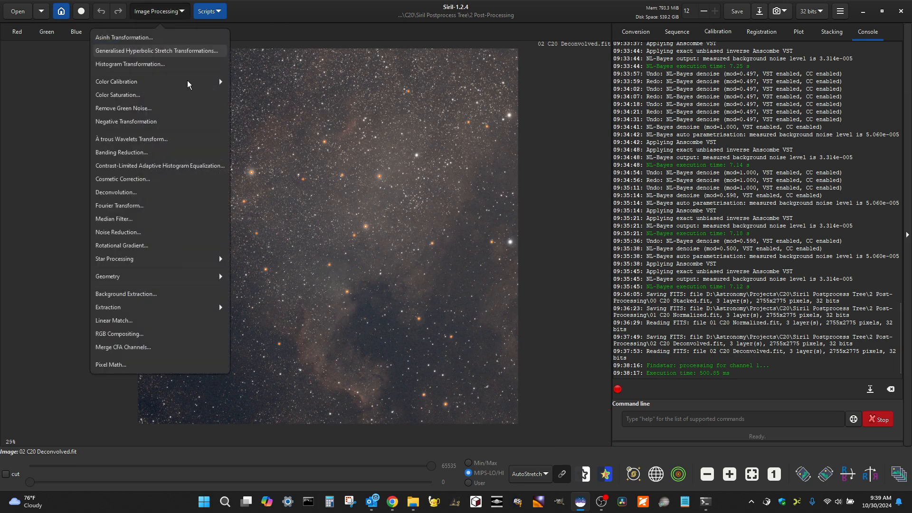
{"action": "left_click", "coordinate": [148, 192]}
{"action": "left_click_drag", "start_coordinate": [450, 112], "coordinate": [679, 78]}
{"action": "left_click", "coordinate": [553, 145]}
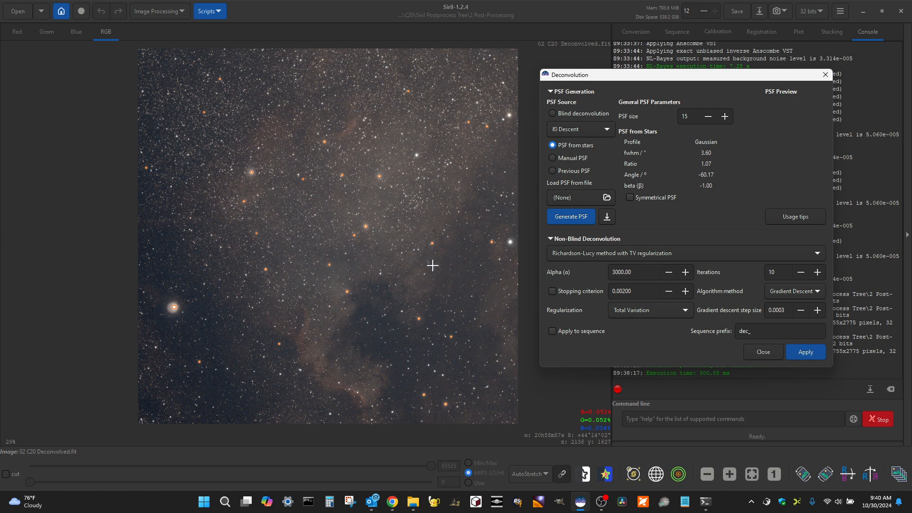
{"action": "left_click", "coordinate": [585, 216]}
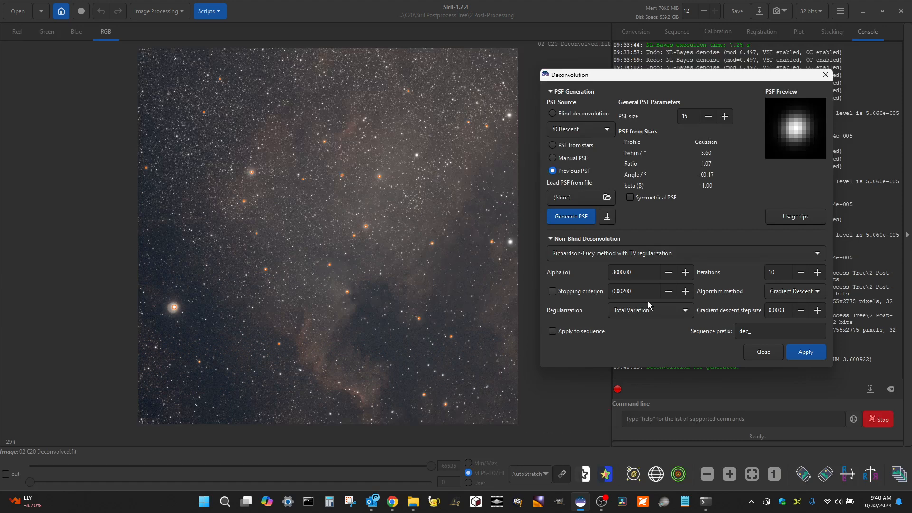
Choose the Richardson-Lucy method with TV regularization for the non-blind deconvolution and open the regularization choices.
{"action": "left_click", "coordinate": [603, 256]}
{"action": "left_click", "coordinate": [606, 255]}
{"action": "left_click", "coordinate": [616, 255]}
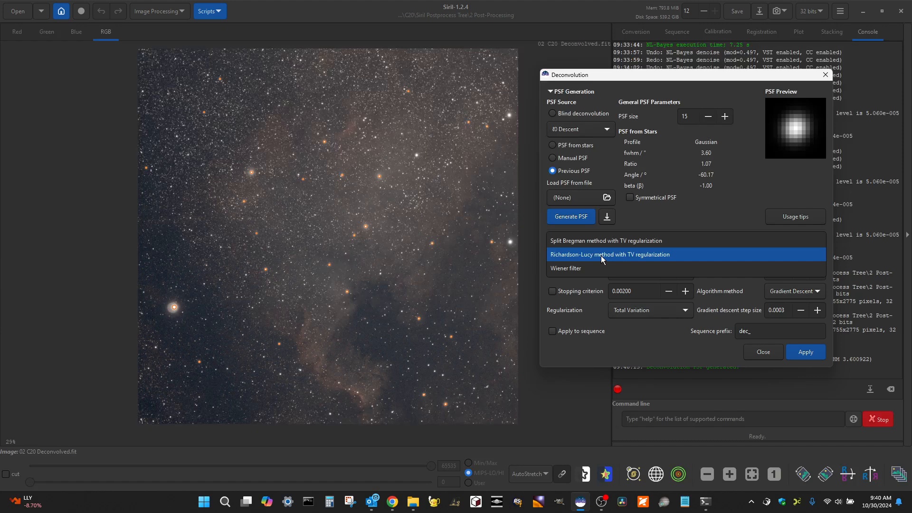
{"action": "left_click", "coordinate": [600, 255]}
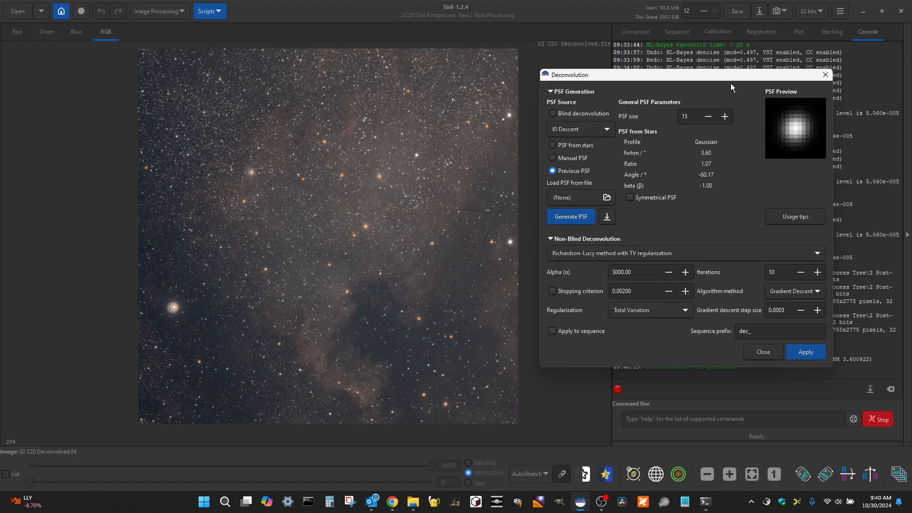
{"action": "left_click_drag", "start_coordinate": [731, 75], "coordinate": [728, 51]}
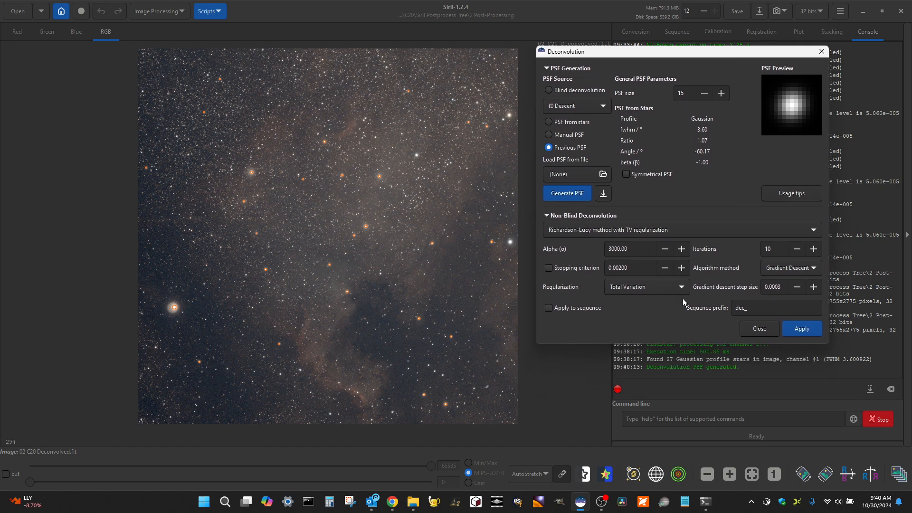
{"action": "left_click", "coordinate": [646, 287]}
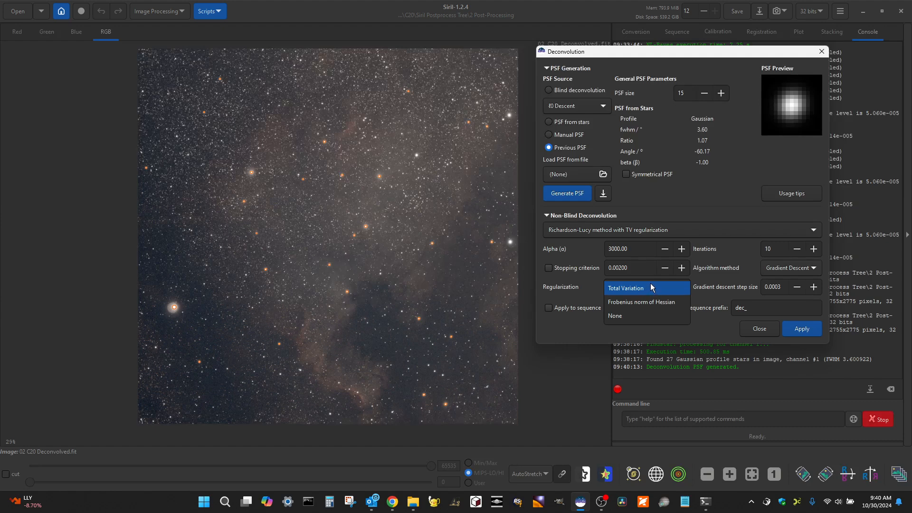
Apply Richardson-Lucy deconvolution with Total Variation regularization, 10 iterations and a 0.0003 step size, and inspect the stars up close.
{"action": "left_click", "coordinate": [654, 287]}
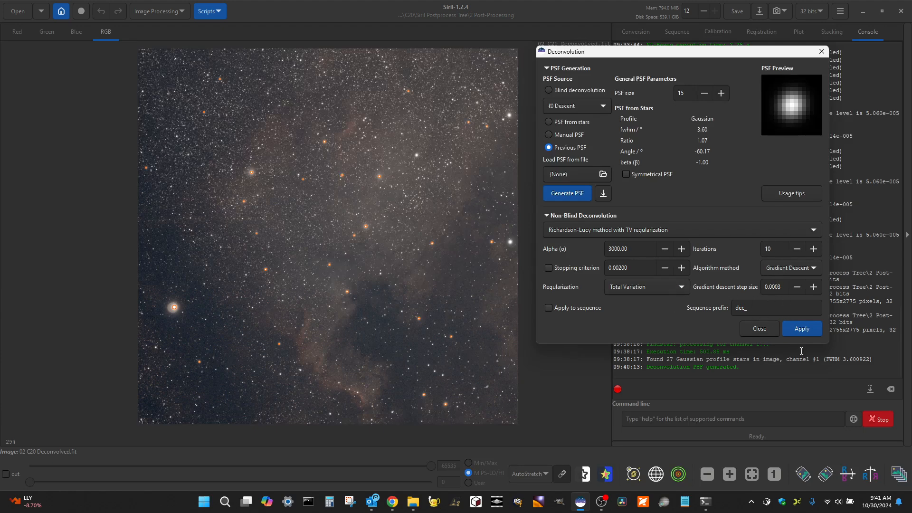
{"action": "left_click", "coordinate": [810, 331]}
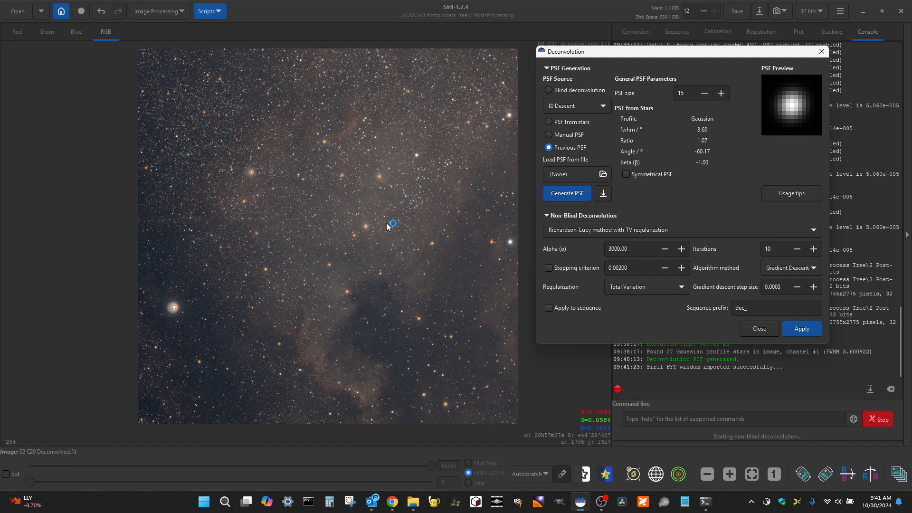
{"action": "scroll", "coordinate": [358, 226], "scroll_direction": "up", "scroll_amount": 1}
{"action": "scroll", "coordinate": [357, 225], "scroll_direction": "up", "scroll_amount": 5}
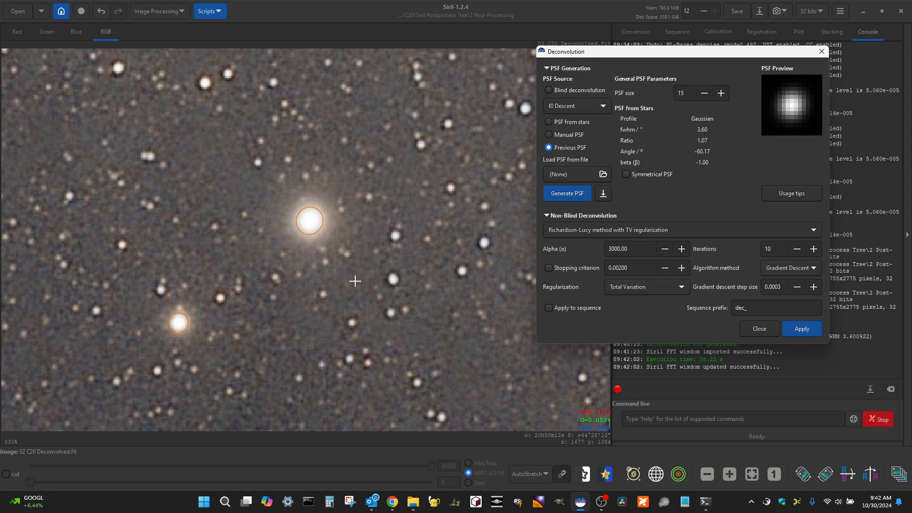
{"action": "scroll", "coordinate": [397, 250], "scroll_direction": "up", "scroll_amount": 1}
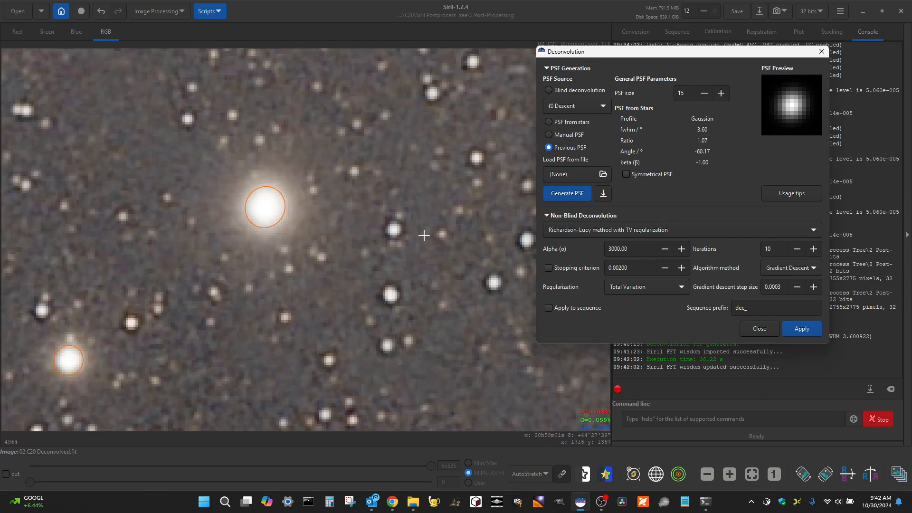
{"action": "scroll", "coordinate": [395, 221], "scroll_direction": "down", "scroll_amount": 1}
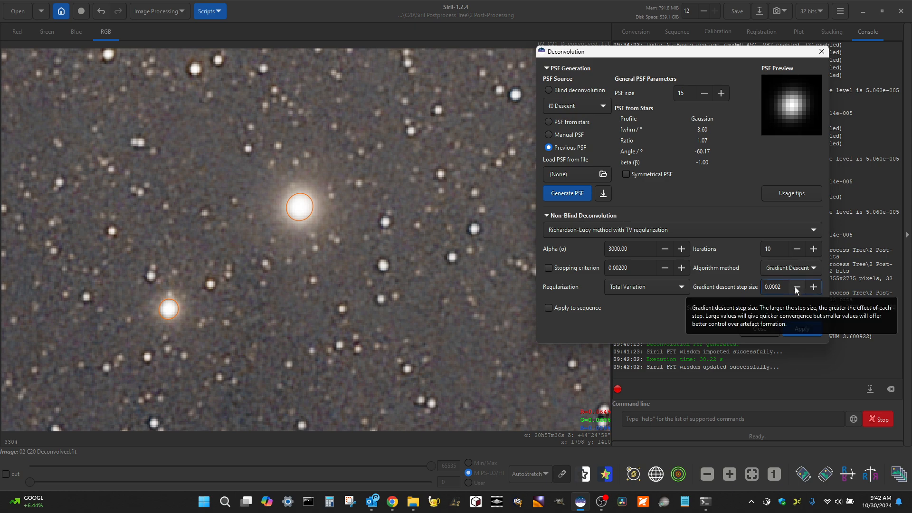
Undo the deconvolution and reapply it with the gradient descent step size reduced to 0.0002 and then to 0.0001.
{"action": "left_click", "coordinate": [104, 12]}
{"action": "left_click", "coordinate": [806, 331]}
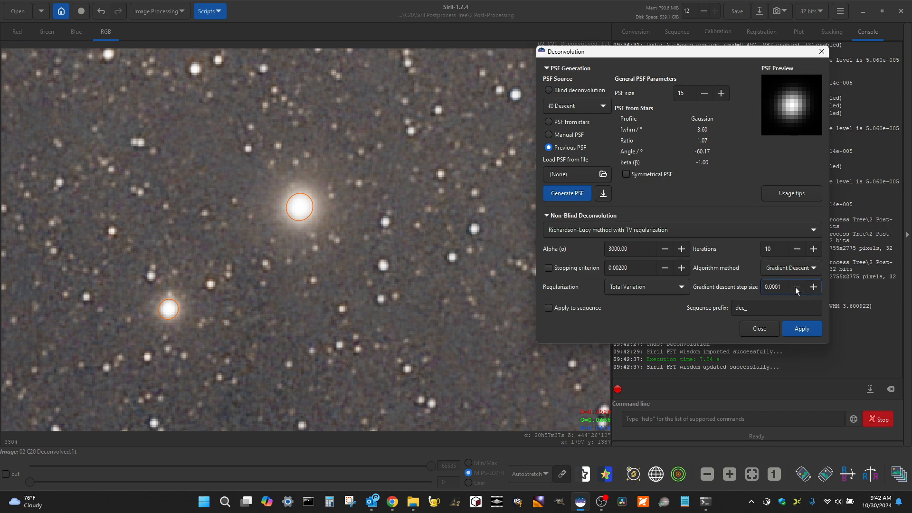
{"action": "left_click", "coordinate": [103, 8]}
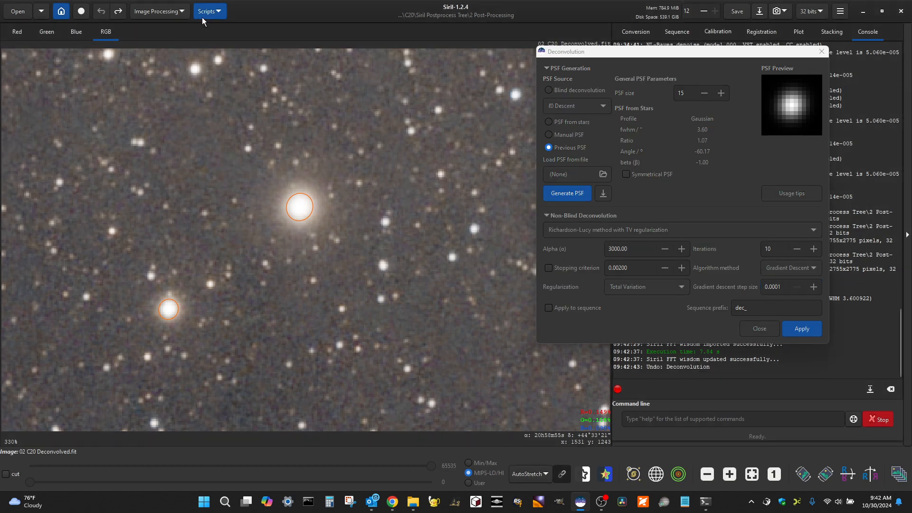
{"action": "left_click", "coordinate": [794, 330]}
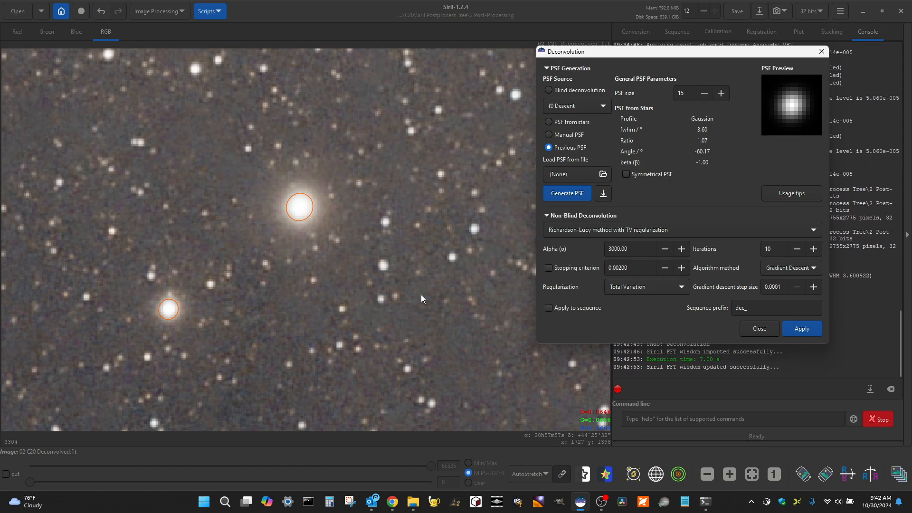
Undo the deconvolution and reapply it with the iterations raised to 15.
{"action": "left_click", "coordinate": [814, 249]}
{"action": "left_click", "coordinate": [99, 12]}
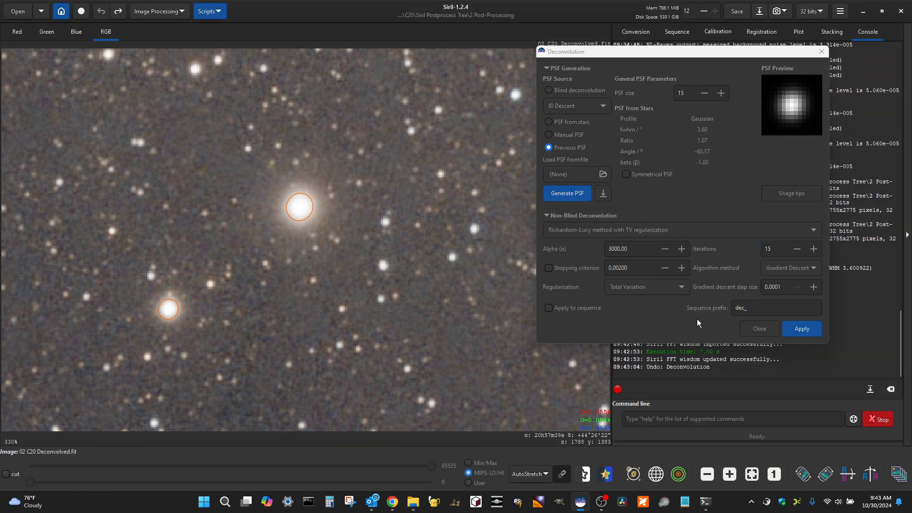
{"action": "left_click", "coordinate": [803, 329]}
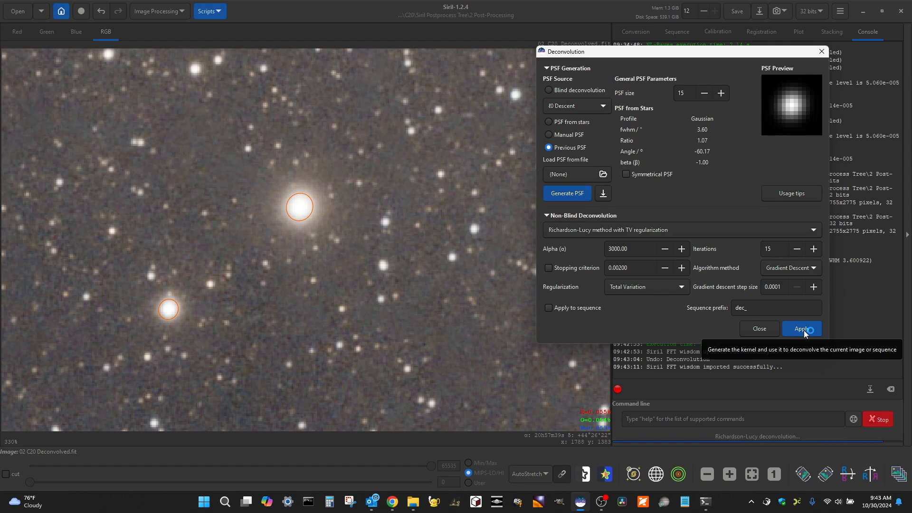
Examine stars across the deconvolved image at different magnifications for dark ringing and other artefacts.
{"action": "scroll", "coordinate": [461, 301], "scroll_direction": "down", "scroll_amount": 5}
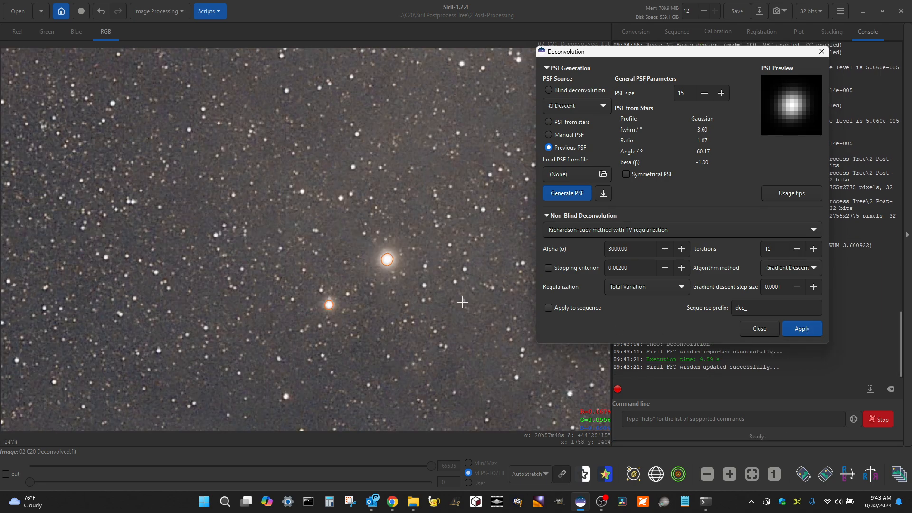
{"action": "scroll", "coordinate": [173, 121], "scroll_direction": "down", "scroll_amount": 1}
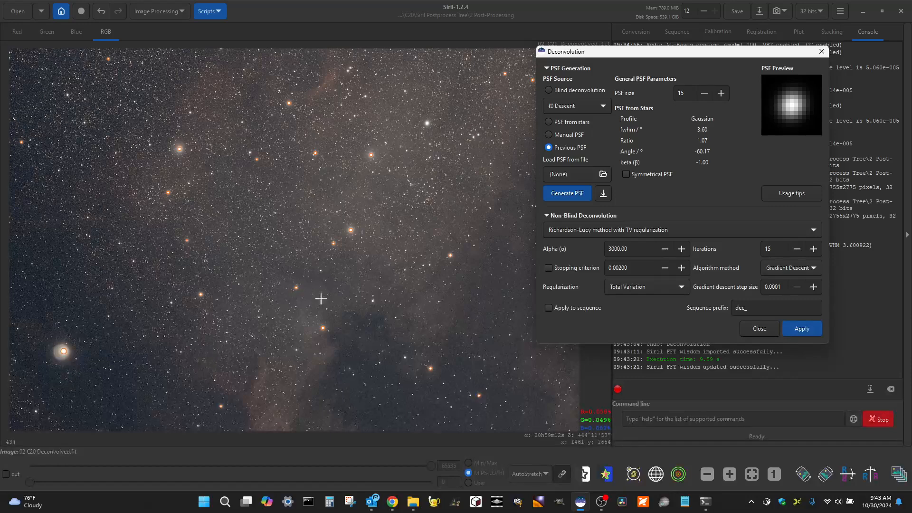
{"action": "scroll", "coordinate": [323, 300], "scroll_direction": "up", "scroll_amount": 2}
{"action": "scroll", "coordinate": [250, 269], "scroll_direction": "up", "scroll_amount": 5}
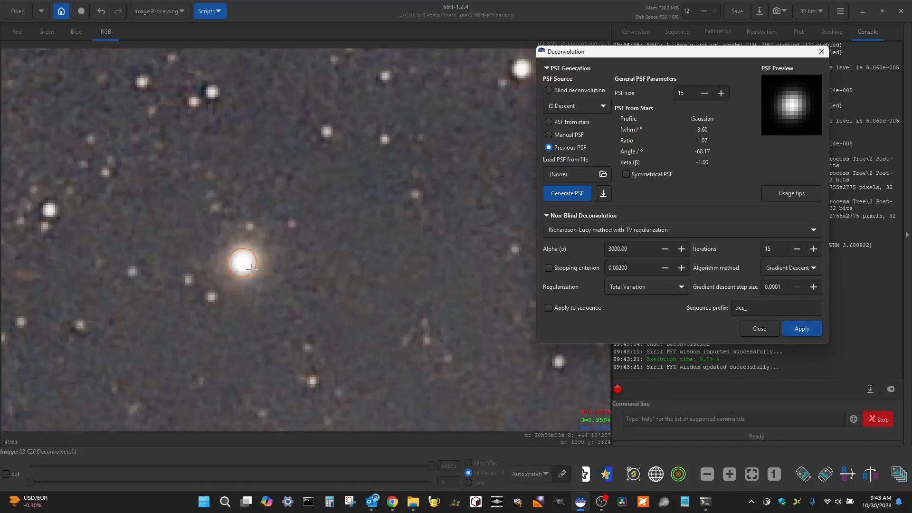
{"action": "scroll", "coordinate": [321, 207], "scroll_direction": "down", "scroll_amount": 1}
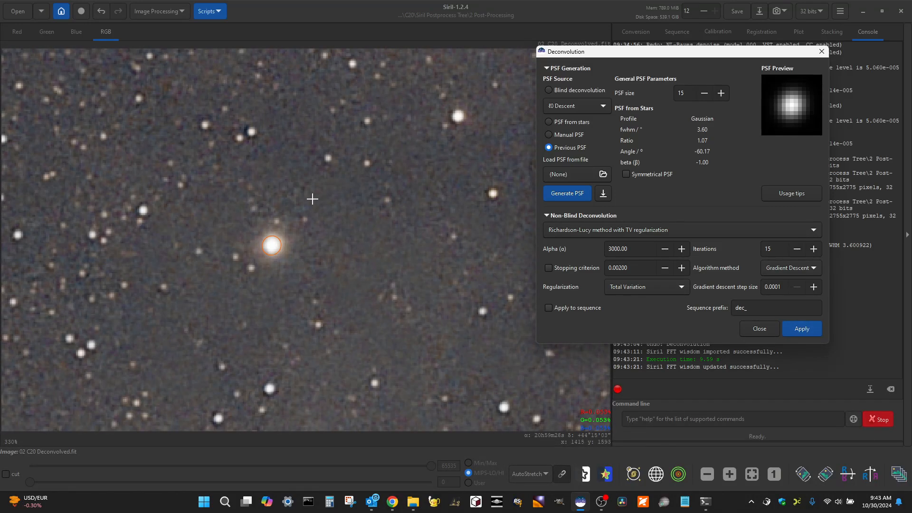
{"action": "scroll", "coordinate": [323, 223], "scroll_direction": "down", "scroll_amount": 1}
{"action": "scroll", "coordinate": [332, 277], "scroll_direction": "down", "scroll_amount": 1}
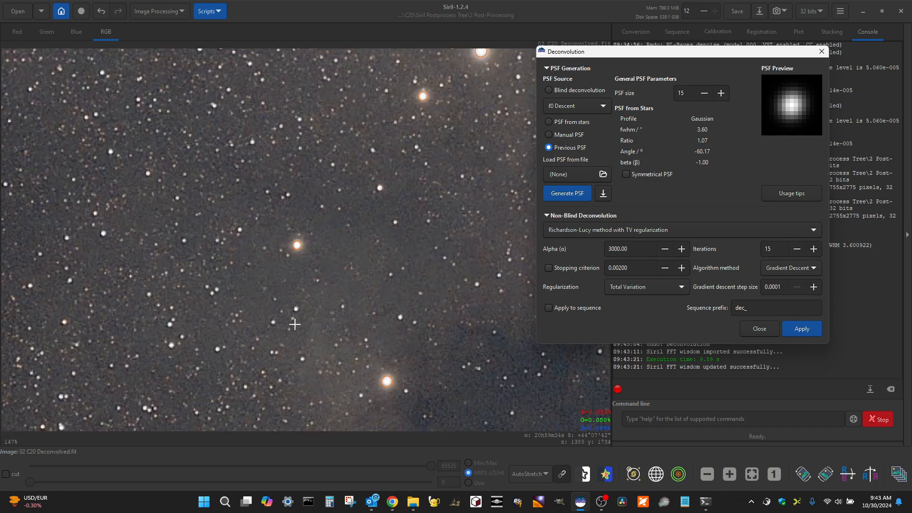
{"action": "scroll", "coordinate": [296, 324], "scroll_direction": "up", "scroll_amount": 1}
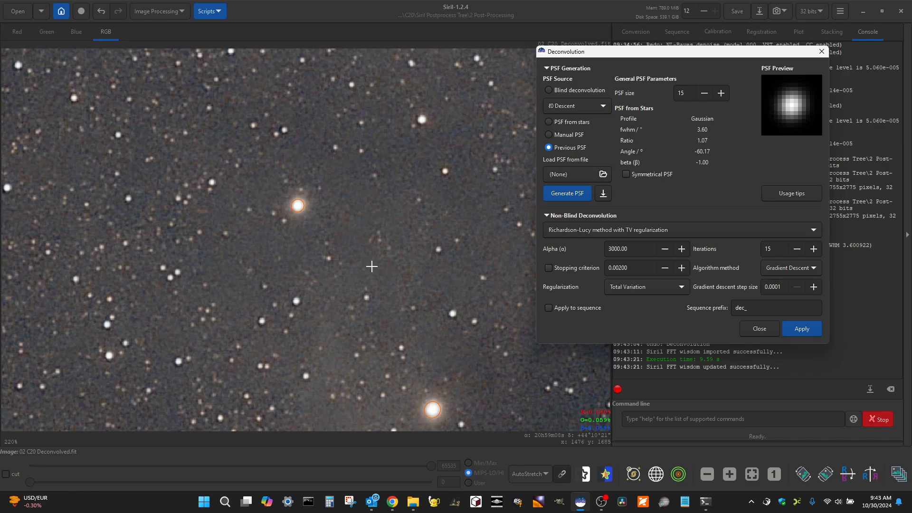
Undo the deconvolution, reapply it with 8 iterations, and close the Deconvolution dialog.
{"action": "left_click", "coordinate": [797, 250]}
{"action": "left_click", "coordinate": [797, 248]}
{"action": "left_click", "coordinate": [102, 17]}
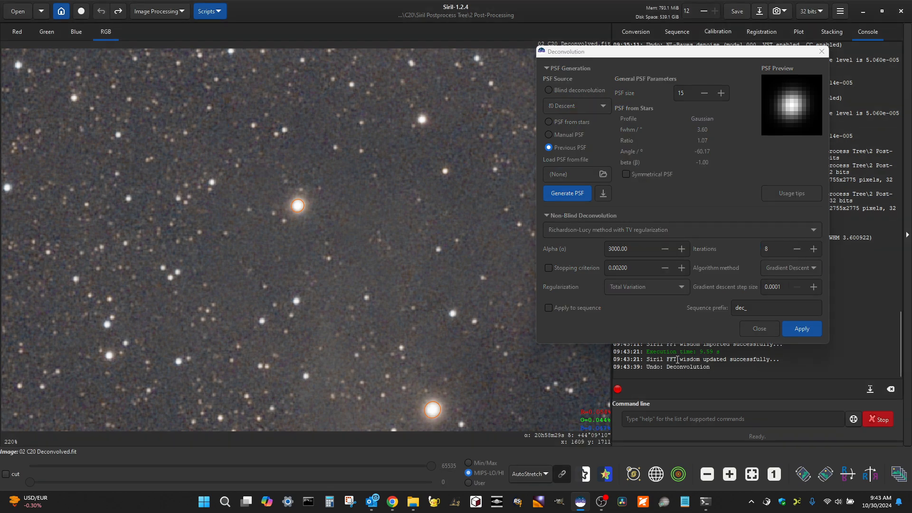
{"action": "left_click", "coordinate": [802, 329]}
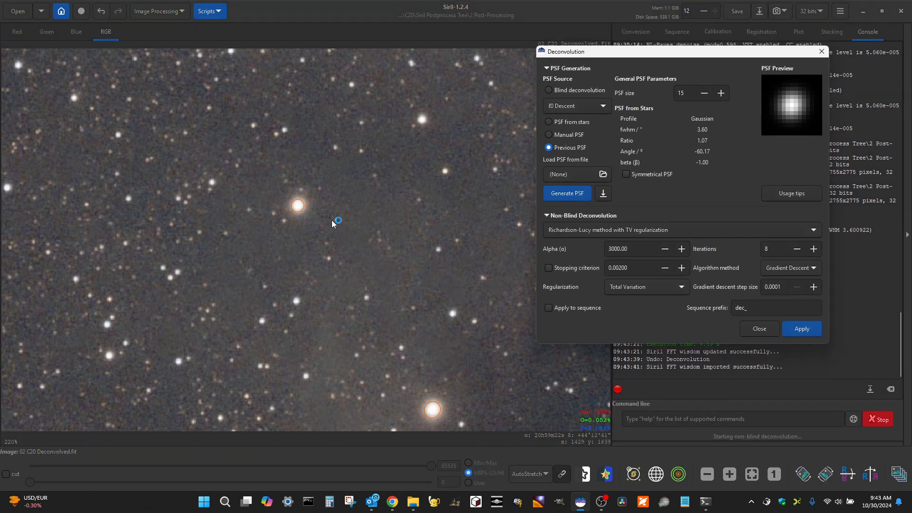
{"action": "scroll", "coordinate": [315, 212], "scroll_direction": "up", "scroll_amount": 2}
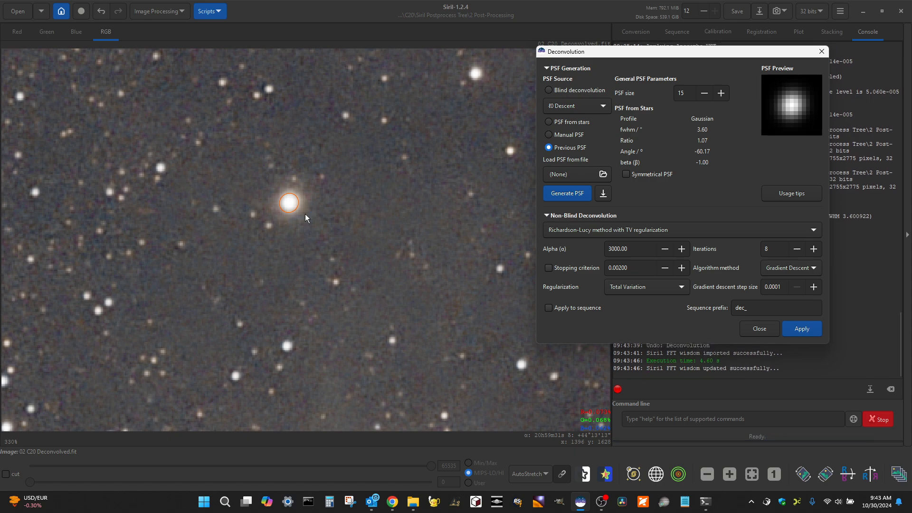
{"action": "scroll", "coordinate": [314, 198], "scroll_direction": "down", "scroll_amount": 2}
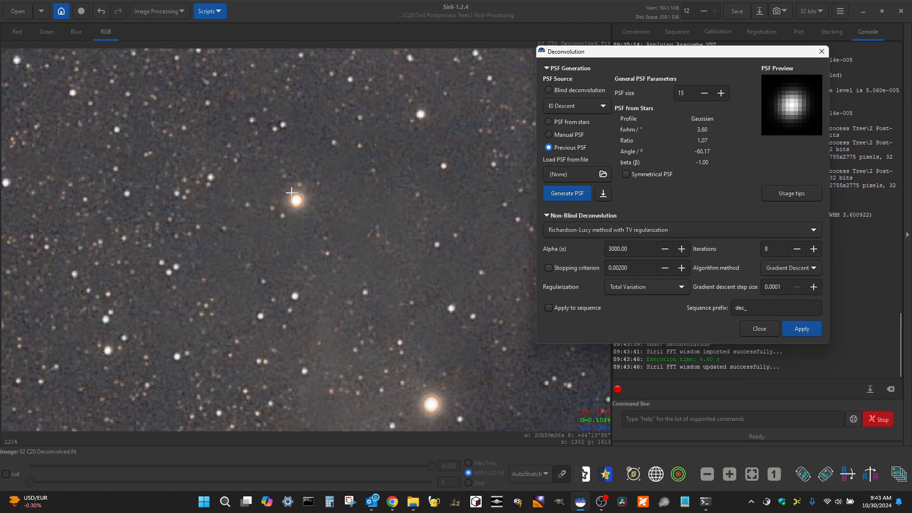
{"action": "scroll", "coordinate": [258, 211], "scroll_direction": "down", "scroll_amount": 1}
{"action": "scroll", "coordinate": [399, 305], "scroll_direction": "up", "scroll_amount": 1}
{"action": "scroll", "coordinate": [403, 302], "scroll_direction": "down", "scroll_amount": 1}
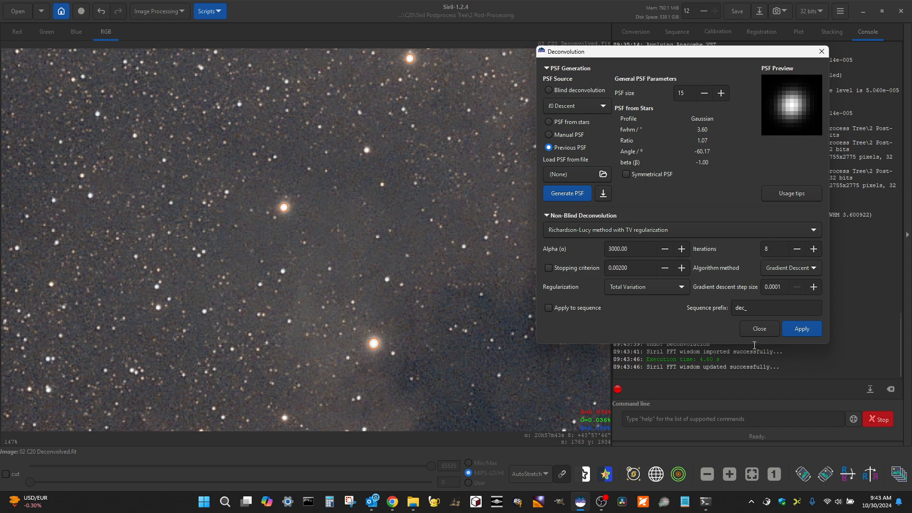
{"action": "left_click", "coordinate": [762, 330]}
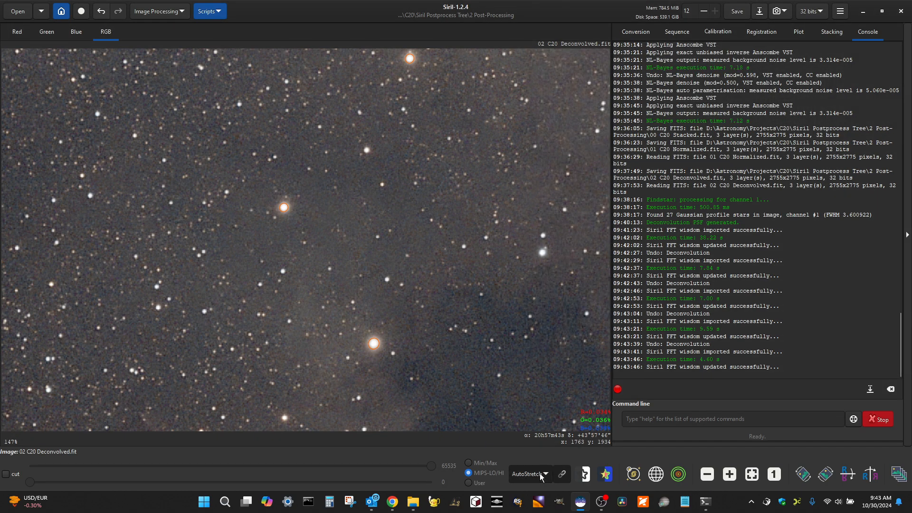
Switch the display to Linear and compare one magnified star before and after deconvolution by undoing and redoing it.
{"action": "left_click", "coordinate": [540, 473]}
{"action": "left_click", "coordinate": [546, 375]}
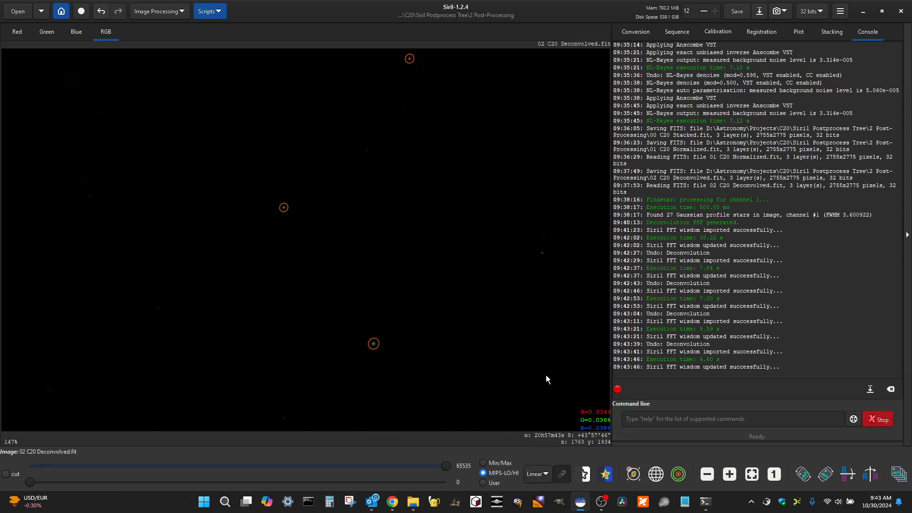
{"action": "scroll", "coordinate": [271, 197], "scroll_direction": "up", "scroll_amount": 1}
{"action": "scroll", "coordinate": [309, 219], "scroll_direction": "up", "scroll_amount": 3}
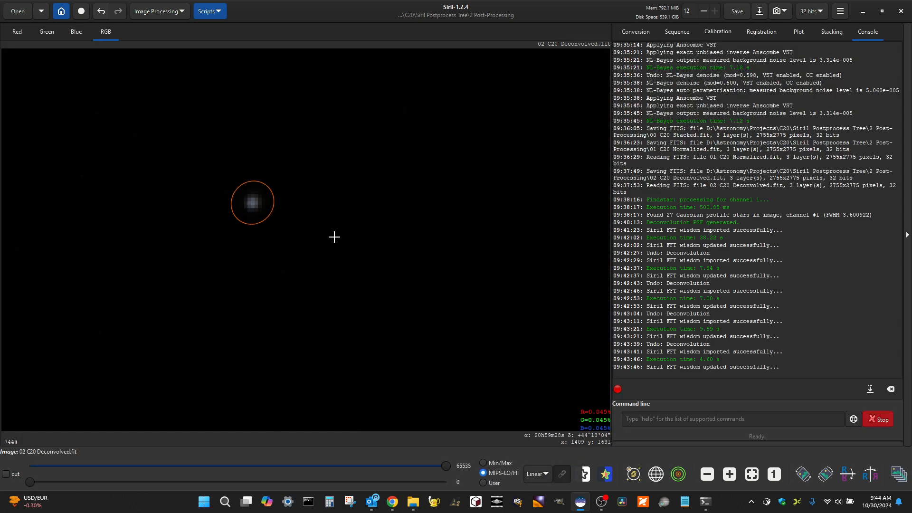
{"action": "scroll", "coordinate": [242, 200], "scroll_direction": "up", "scroll_amount": 3}
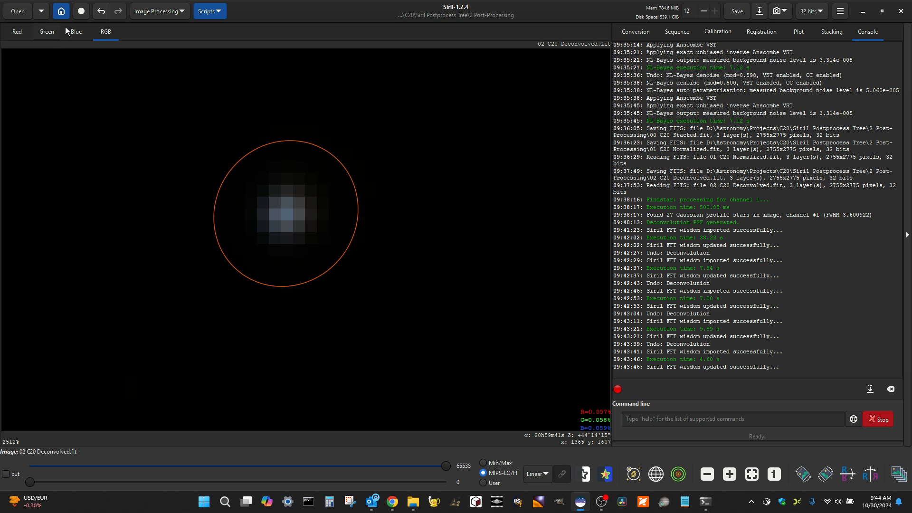
{"action": "left_click", "coordinate": [101, 12]}
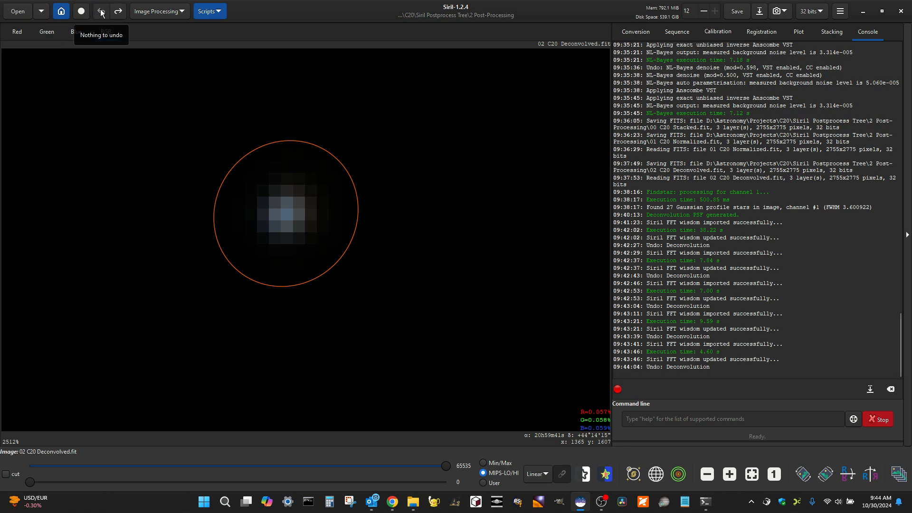
{"action": "left_click", "coordinate": [118, 11]}
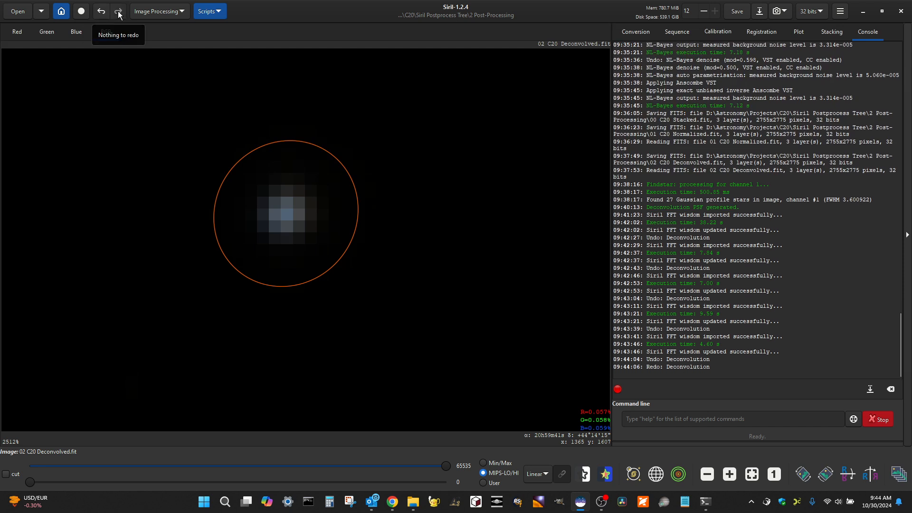
Compare the large bright star near the image's left edge with and without the deconvolution by undoing and redoing it.
{"action": "scroll", "coordinate": [208, 122], "scroll_direction": "down", "scroll_amount": 10}
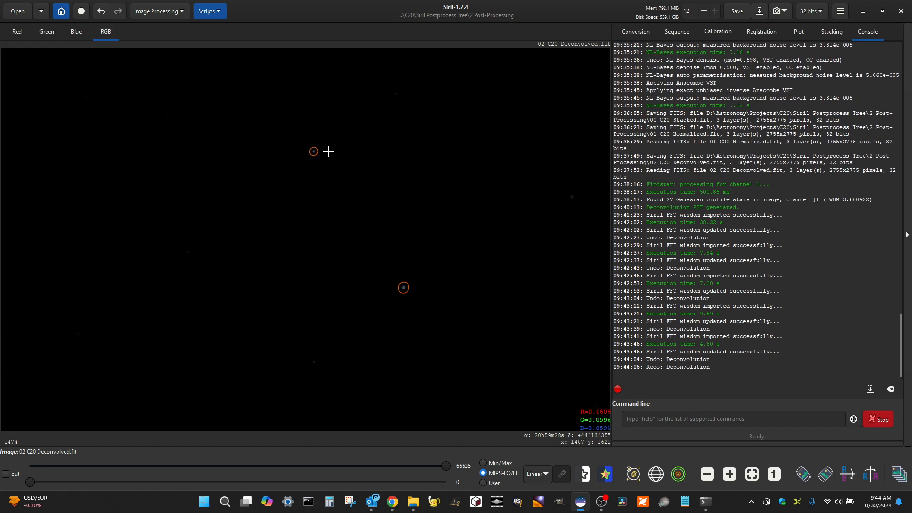
{"action": "scroll", "coordinate": [426, 188], "scroll_direction": "down", "scroll_amount": 1}
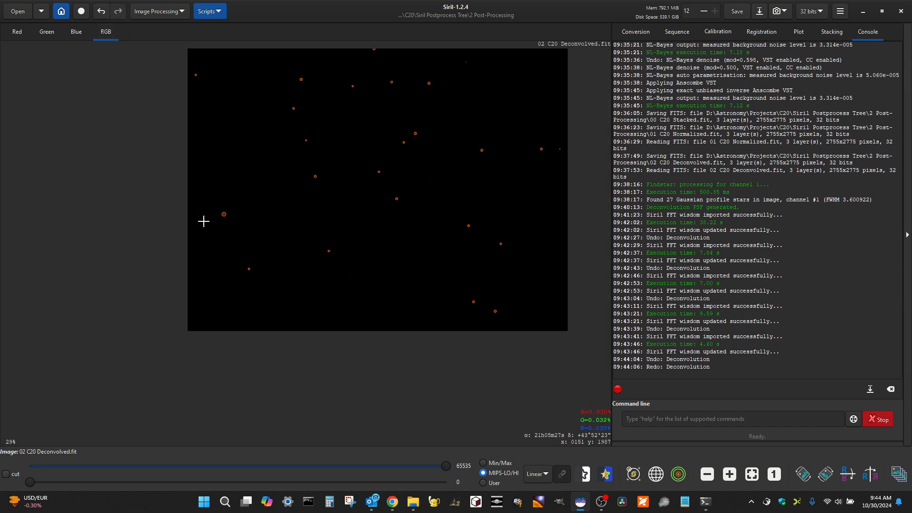
{"action": "scroll", "coordinate": [234, 211], "scroll_direction": "up", "scroll_amount": 2}
{"action": "scroll", "coordinate": [238, 228], "scroll_direction": "up", "scroll_amount": 8}
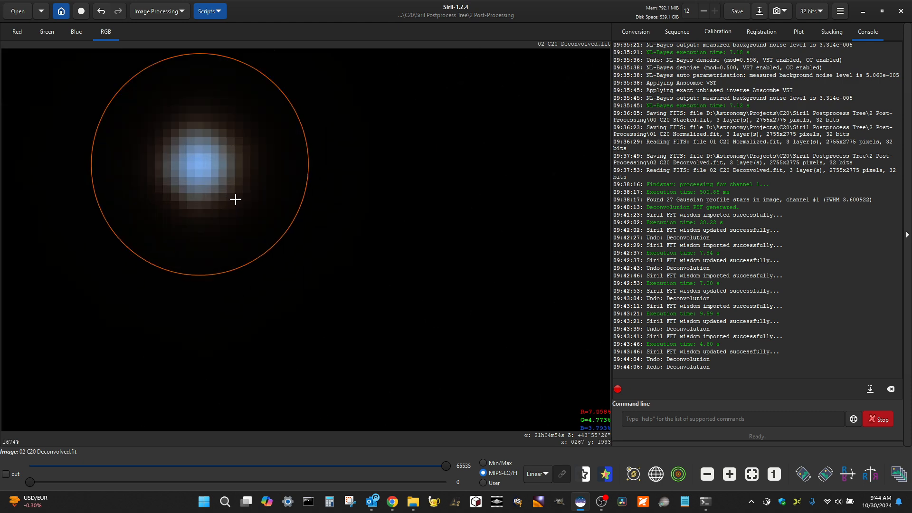
{"action": "left_click", "coordinate": [101, 10]}
{"action": "left_click", "coordinate": [118, 14]}
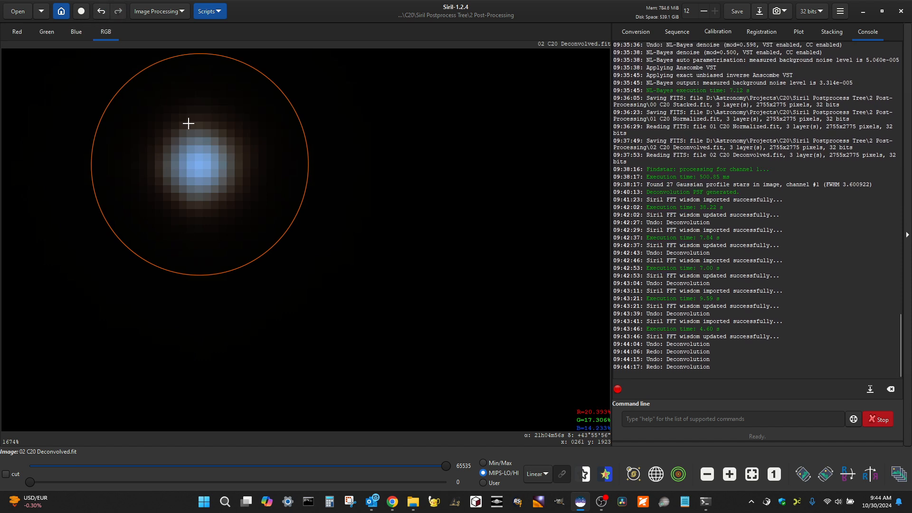
Return the display mode to AutoStretch with the whole image in view.
{"action": "scroll", "coordinate": [240, 173], "scroll_direction": "down", "scroll_amount": 10}
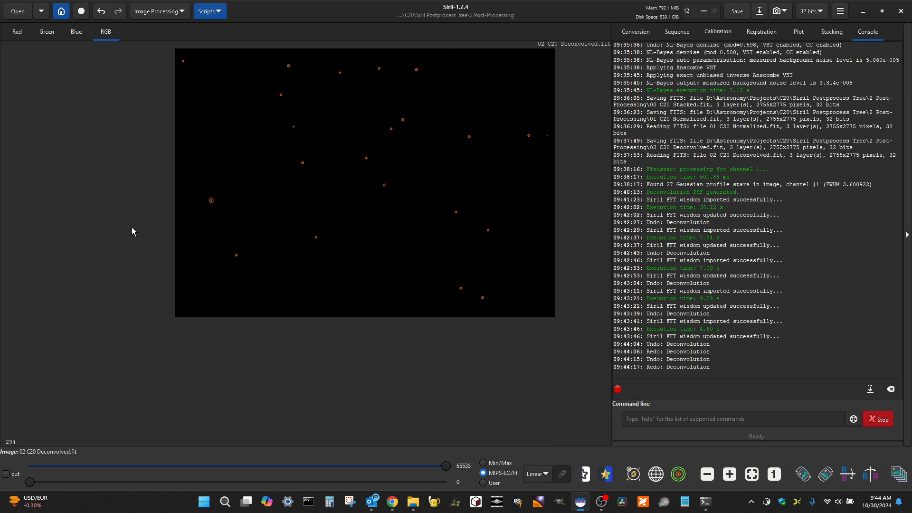
{"action": "scroll", "coordinate": [257, 245], "scroll_direction": "down", "scroll_amount": 1}
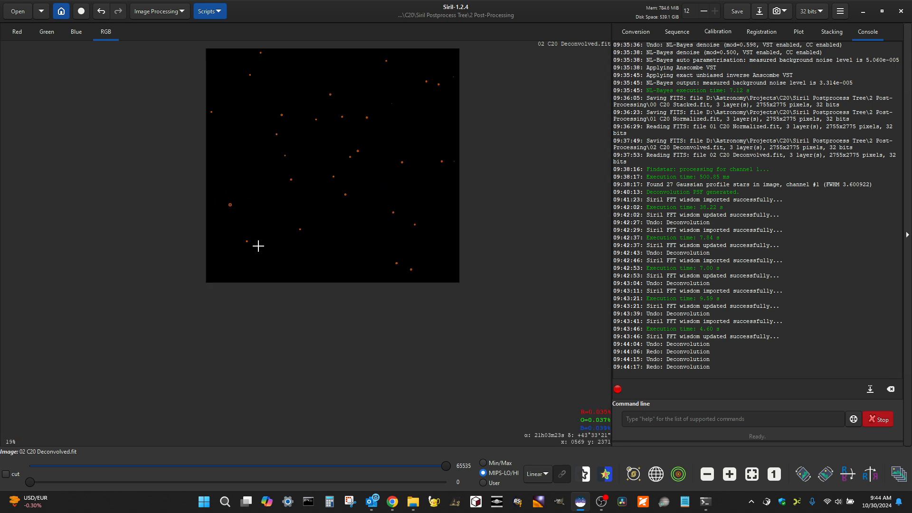
{"action": "left_click", "coordinate": [542, 471]}
{"action": "left_click", "coordinate": [546, 434]}
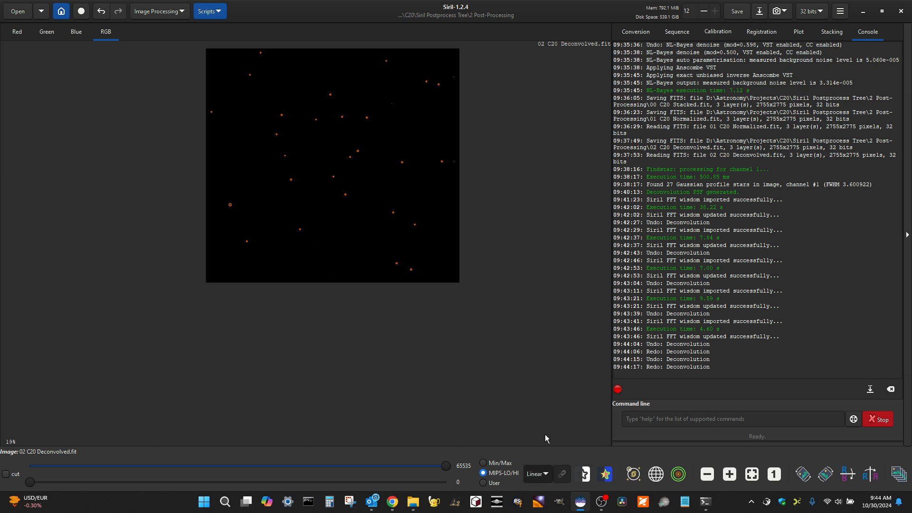
{"action": "scroll", "coordinate": [387, 178], "scroll_direction": "up", "scroll_amount": 2}
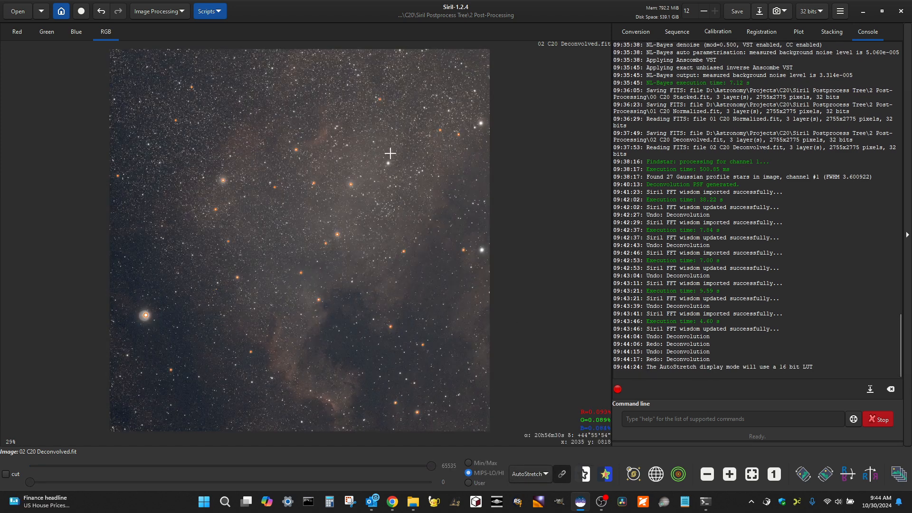
Compare the whole image with and without the deconvolution by undoing and redoing it.
{"action": "left_click", "coordinate": [758, 478]}
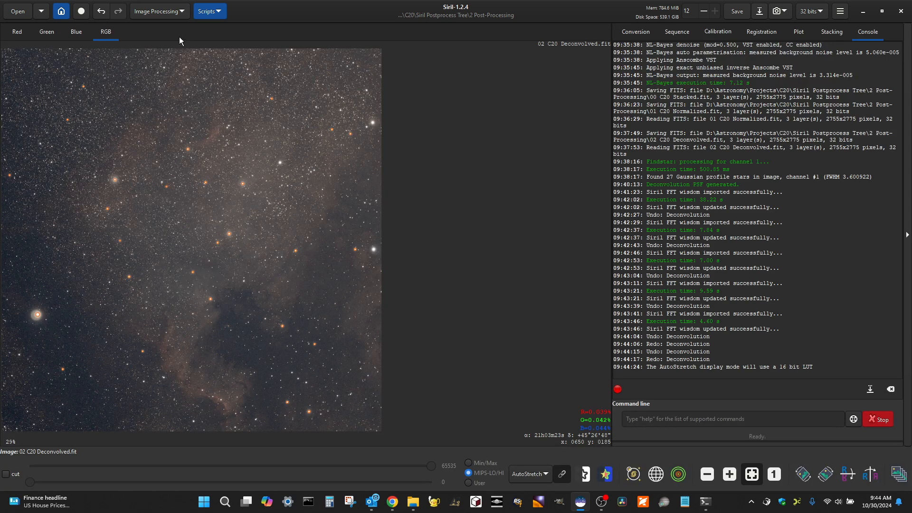
{"action": "left_click", "coordinate": [100, 12]}
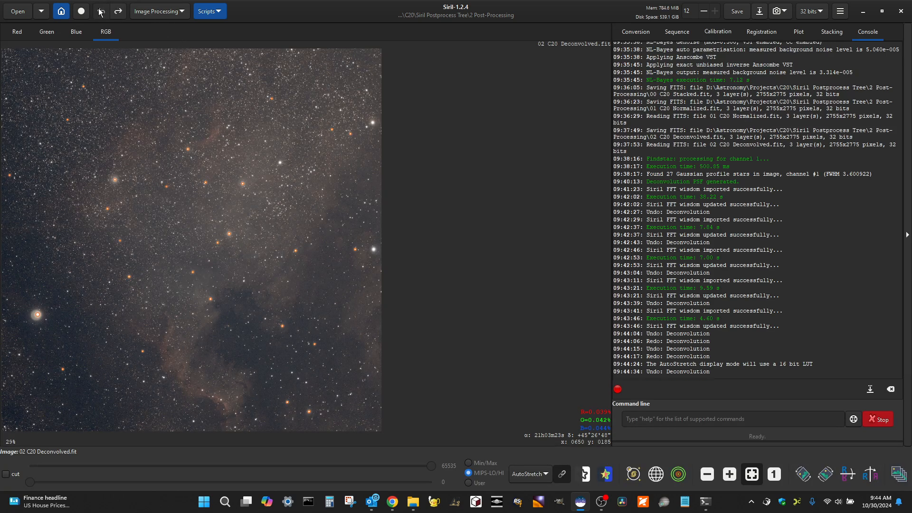
{"action": "left_click", "coordinate": [118, 13]}
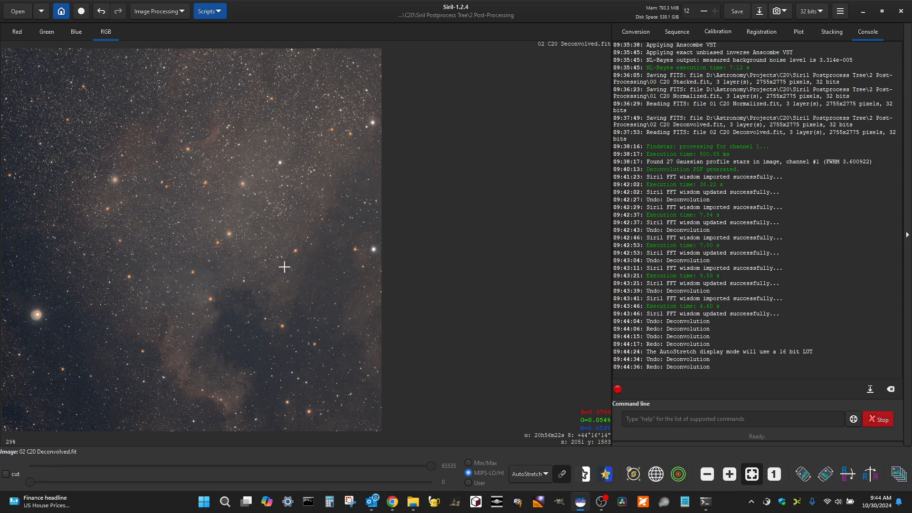
Compare the magnified bright orange star near the image centre before and after deconvolution by undoing and redoing it.
{"action": "scroll", "coordinate": [228, 243], "scroll_direction": "up", "scroll_amount": 6}
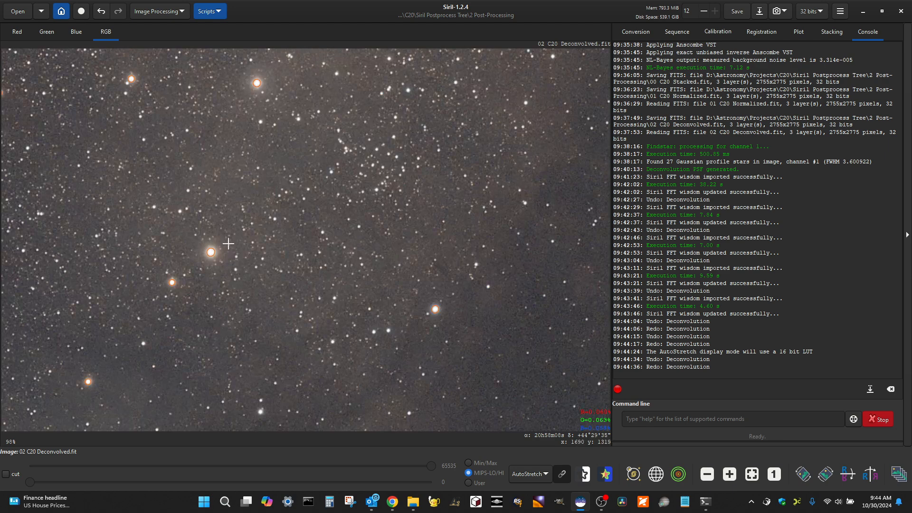
{"action": "scroll", "coordinate": [224, 187], "scroll_direction": "up", "scroll_amount": 1}
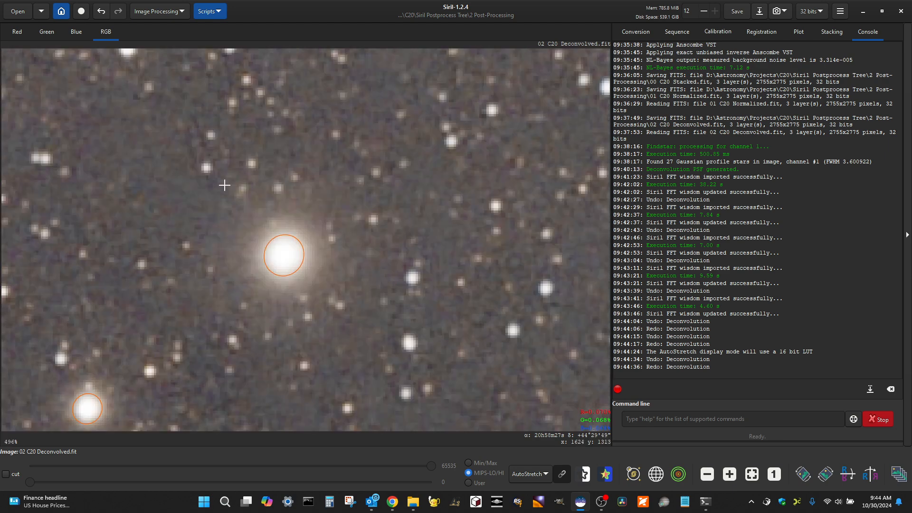
{"action": "left_click", "coordinate": [99, 13]}
{"action": "left_click", "coordinate": [119, 12]}
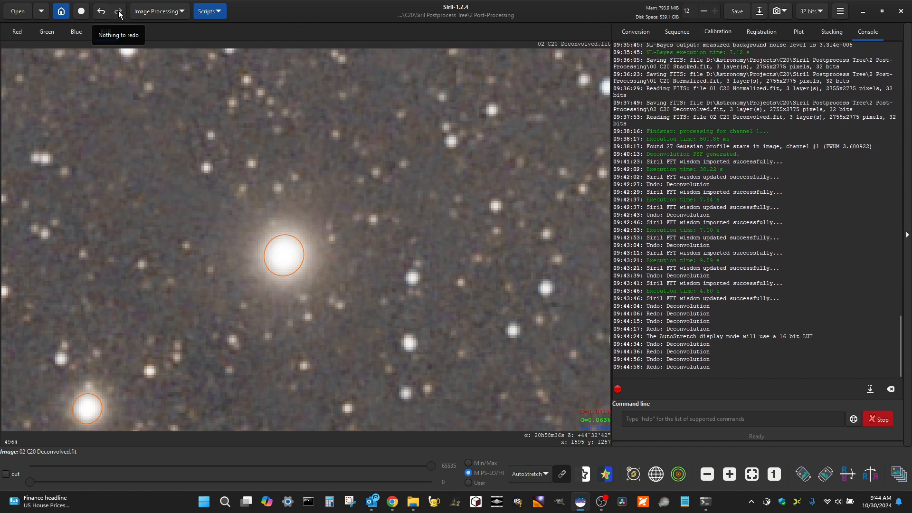
Apply a Median Filter with a 3x3 kernel, 1 iteration and 0.50 modulation.
{"action": "left_click", "coordinate": [176, 13]}
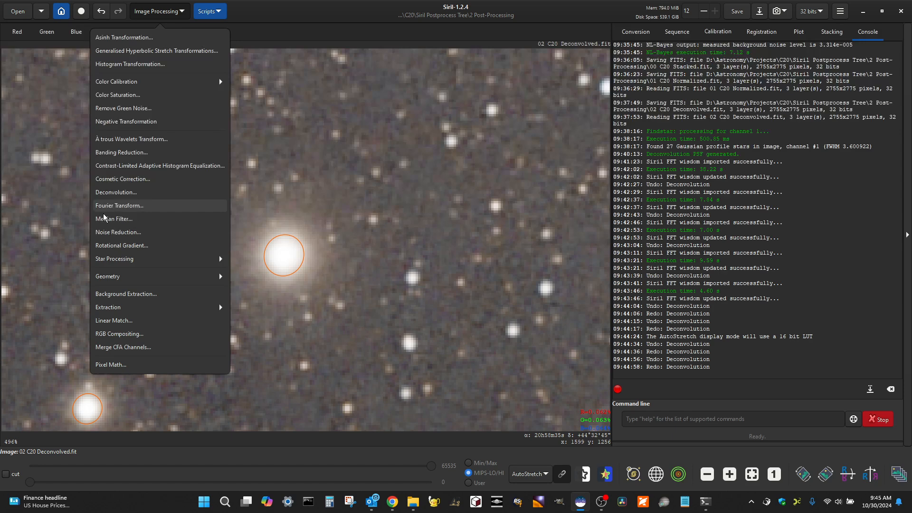
{"action": "left_click", "coordinate": [137, 223]}
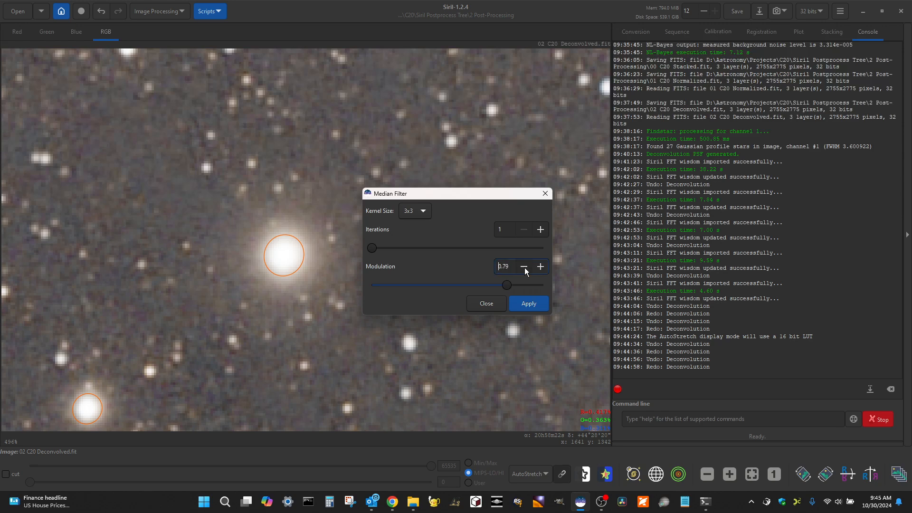
{"action": "left_click_drag", "start_coordinate": [524, 267], "coordinate": [525, 267]}
{"action": "left_click_drag", "start_coordinate": [469, 194], "coordinate": [754, 166]}
{"action": "left_click", "coordinate": [822, 276]}
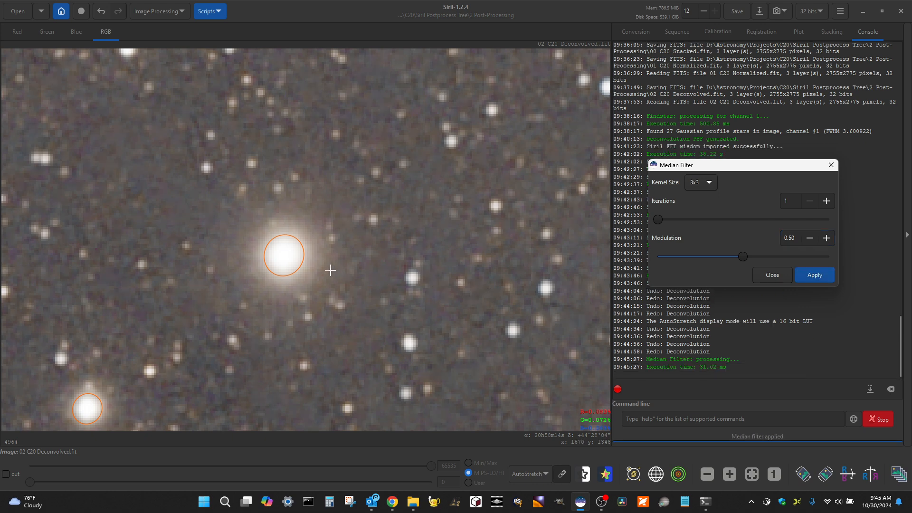
Inspect the two bright orange stars, undo the median filter and deconvolution for comparison, and restore only the deconvolution.
{"action": "scroll", "coordinate": [326, 267], "scroll_direction": "down", "scroll_amount": 4}
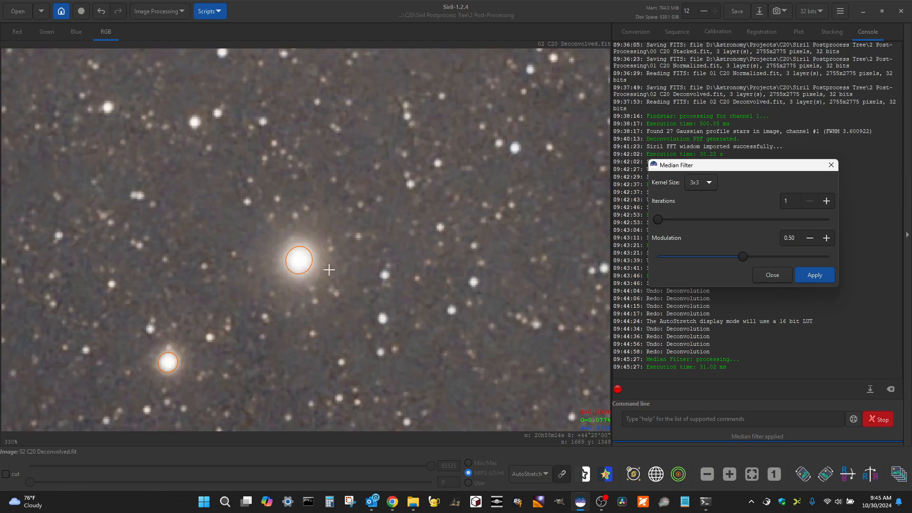
{"action": "scroll", "coordinate": [319, 227], "scroll_direction": "down", "scroll_amount": 1}
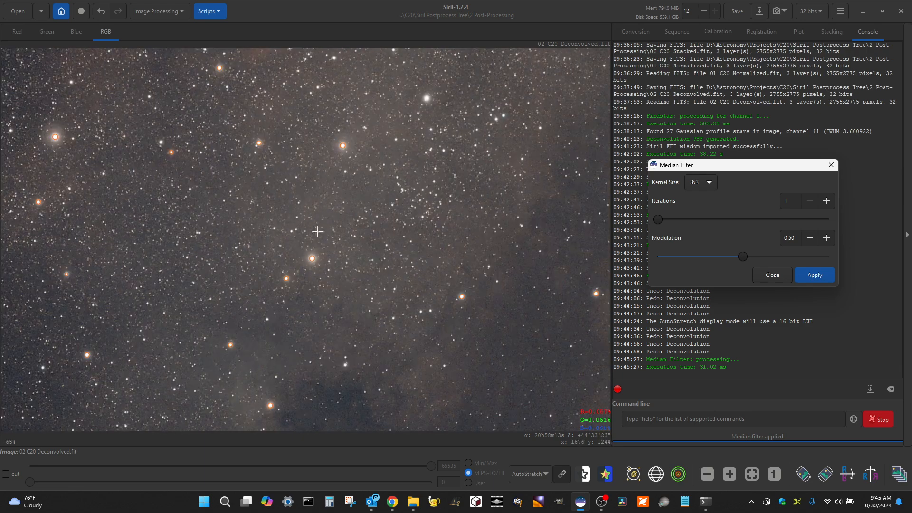
{"action": "scroll", "coordinate": [304, 263], "scroll_direction": "up", "scroll_amount": 3}
{"action": "scroll", "coordinate": [275, 283], "scroll_direction": "down", "scroll_amount": 2}
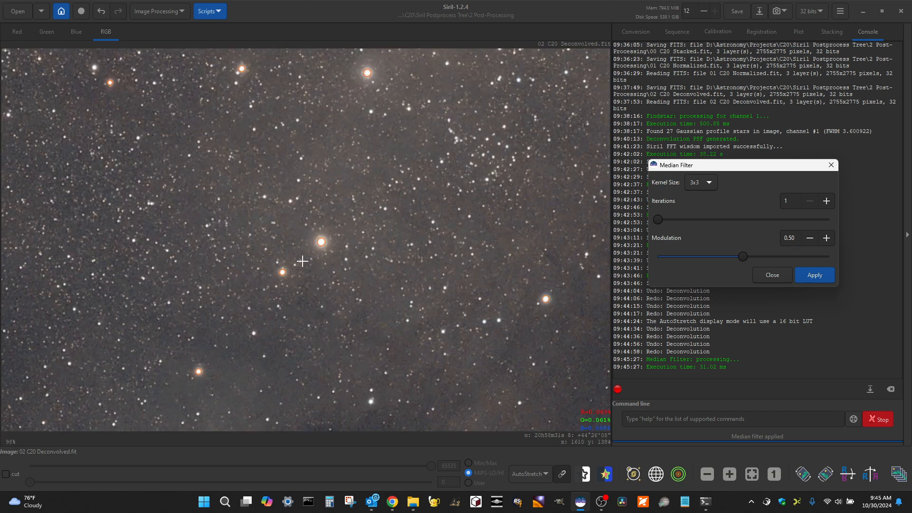
{"action": "scroll", "coordinate": [302, 261], "scroll_direction": "down", "scroll_amount": 1}
{"action": "scroll", "coordinate": [281, 280], "scroll_direction": "up", "scroll_amount": 3}
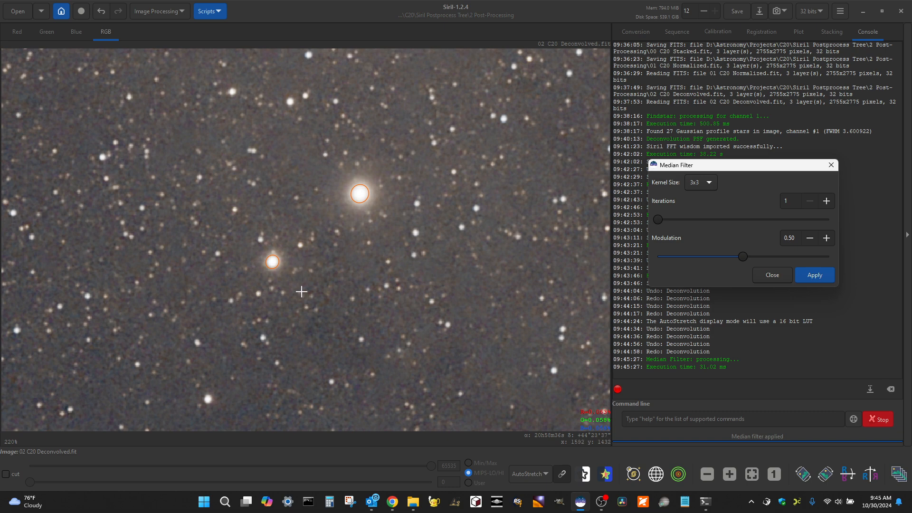
{"action": "scroll", "coordinate": [276, 252], "scroll_direction": "up", "scroll_amount": 4}
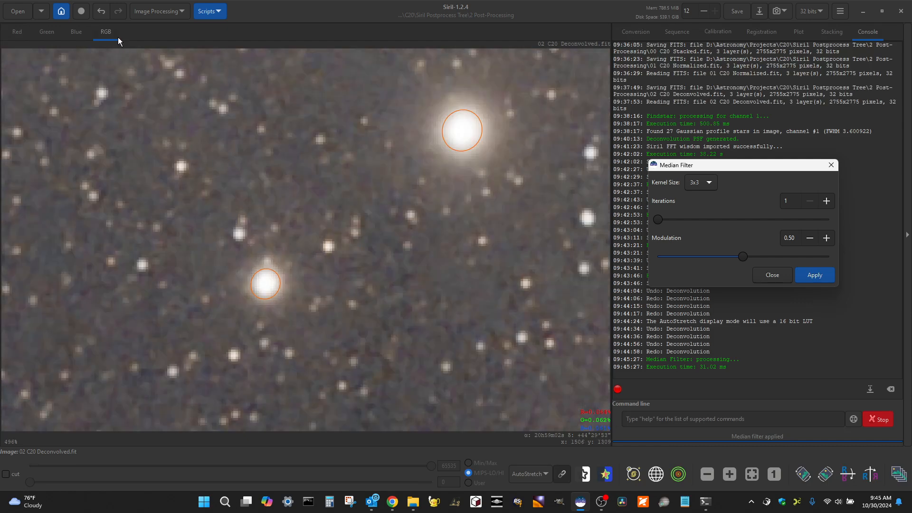
{"action": "left_click", "coordinate": [102, 11]}
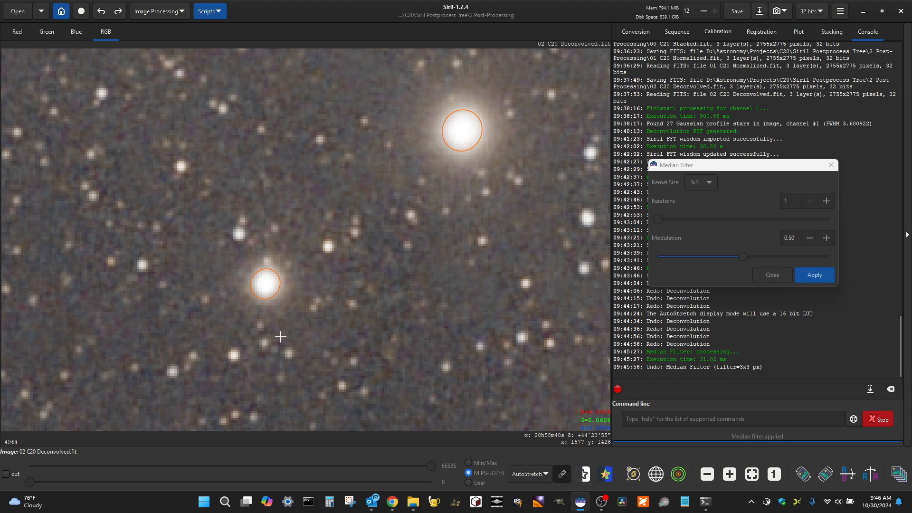
{"action": "left_click", "coordinate": [104, 12]}
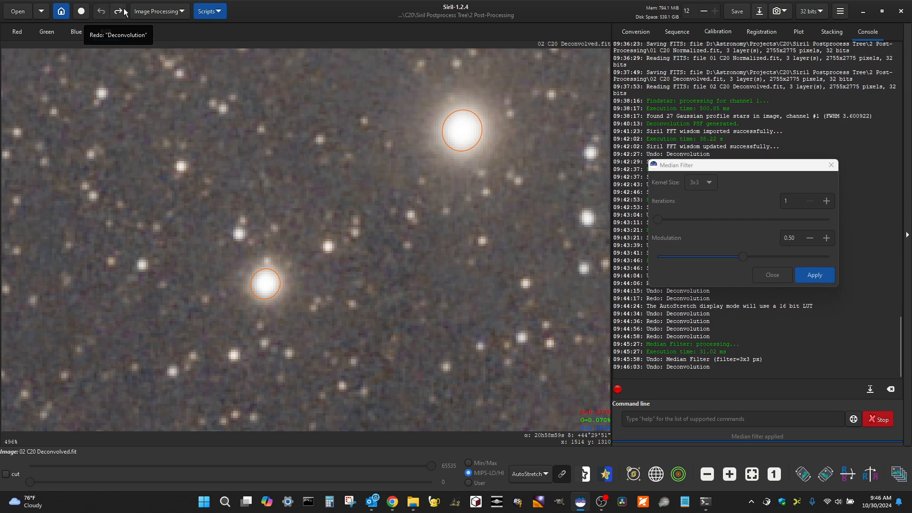
{"action": "left_click", "coordinate": [123, 12]}
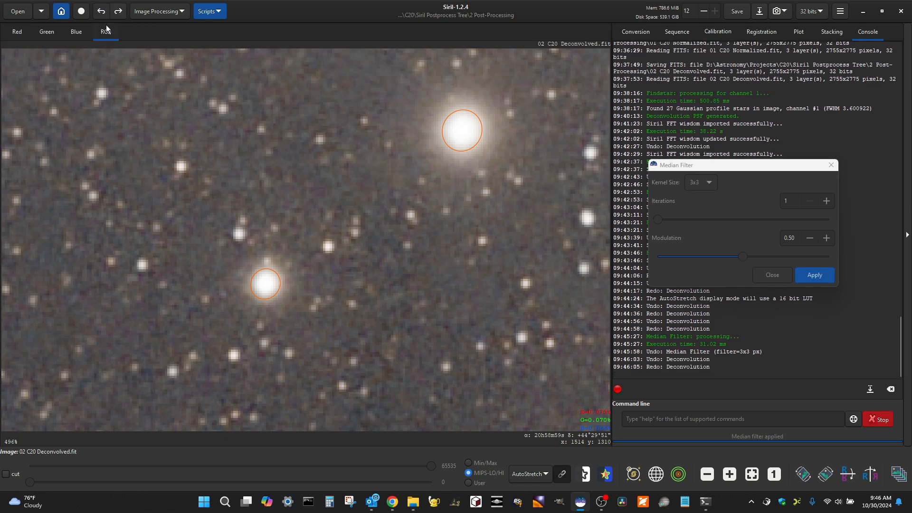
Compare the background noise at pixel level by redoing the median filter, undoing both operations, and redoing the deconvolution.
{"action": "scroll", "coordinate": [187, 210], "scroll_direction": "up", "scroll_amount": 3}
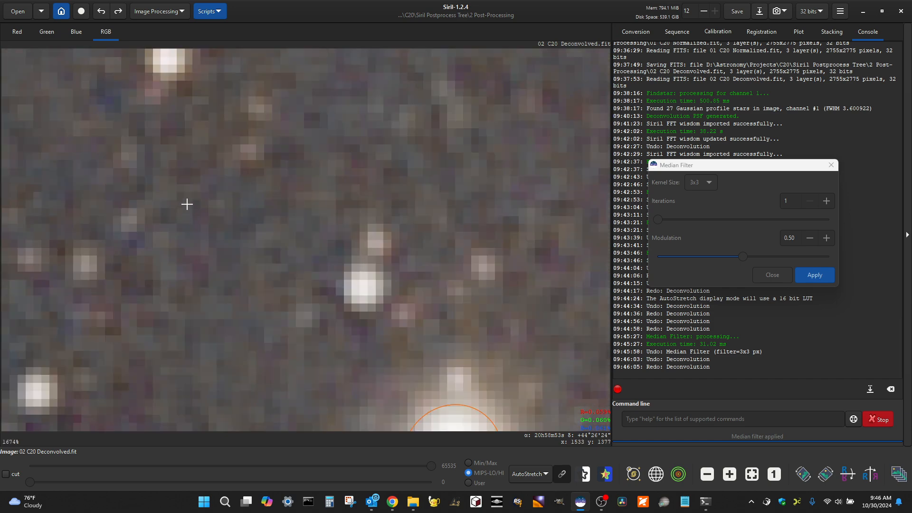
{"action": "left_click", "coordinate": [117, 9]}
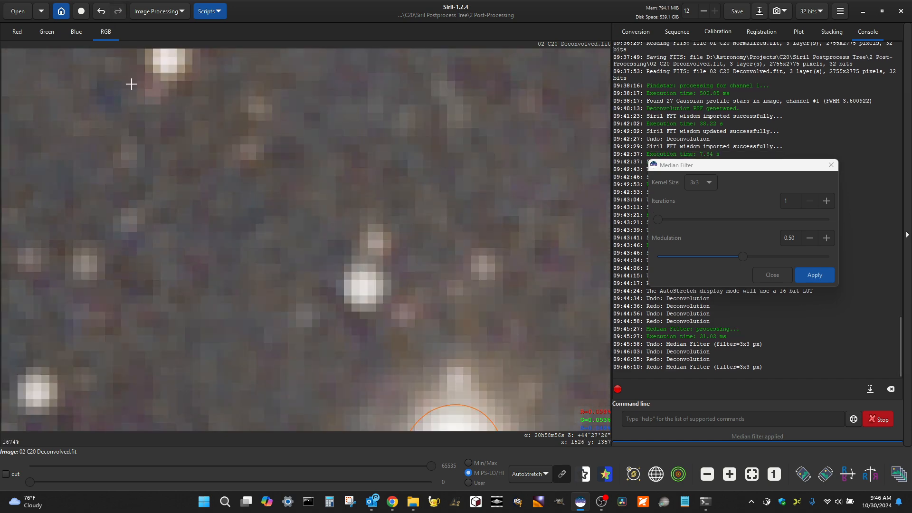
{"action": "left_click", "coordinate": [100, 11]}
{"action": "left_click", "coordinate": [101, 11]}
{"action": "left_click", "coordinate": [119, 15]}
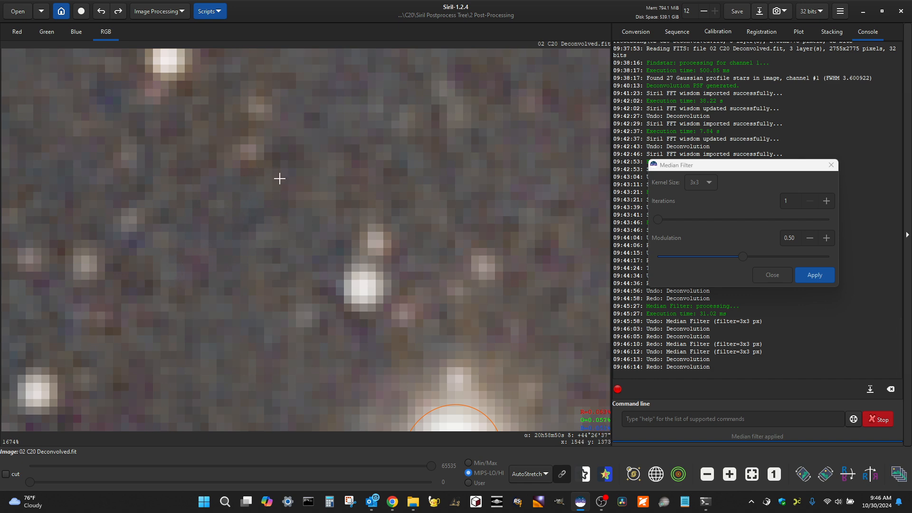
Redo the median filter on the deconvolved image and close the Median Filter dialog.
{"action": "scroll", "coordinate": [169, 207], "scroll_direction": "down", "scroll_amount": 1}
{"action": "scroll", "coordinate": [163, 198], "scroll_direction": "down", "scroll_amount": 1}
{"action": "scroll", "coordinate": [166, 192], "scroll_direction": "up", "scroll_amount": 1}
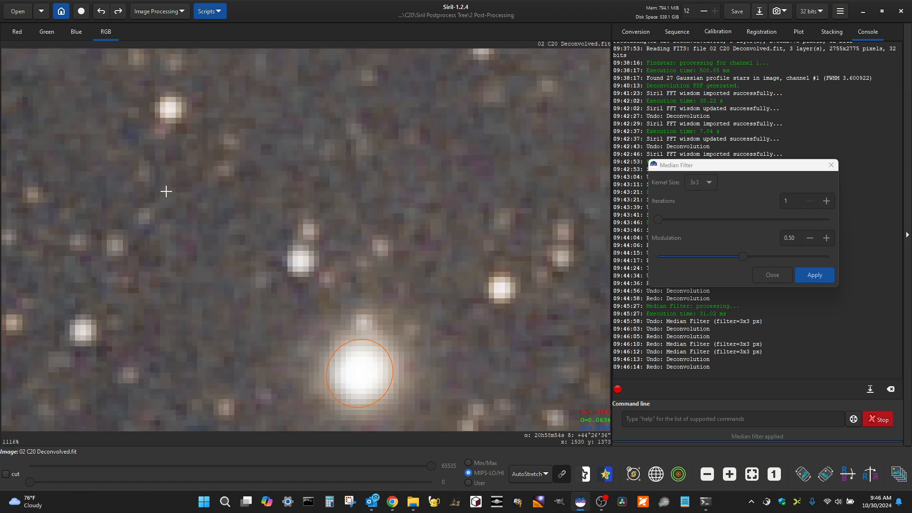
{"action": "left_click", "coordinate": [118, 10]}
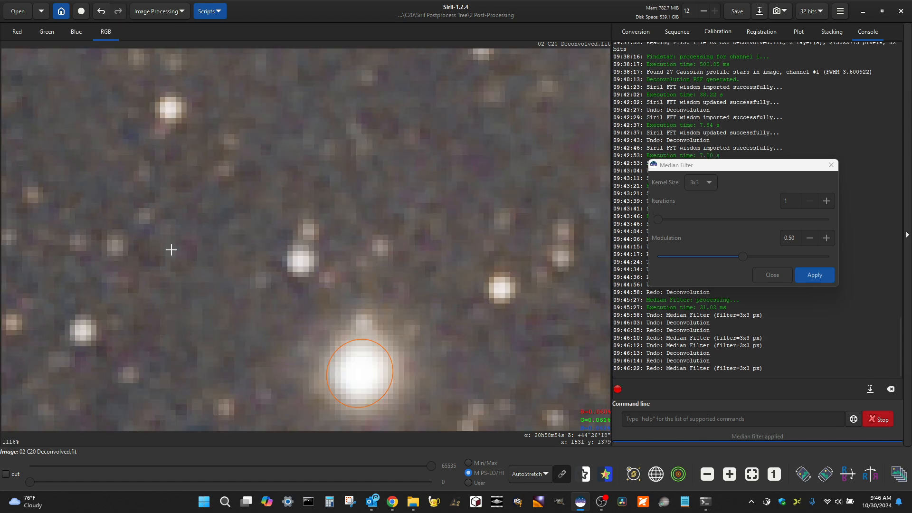
{"action": "scroll", "coordinate": [193, 241], "scroll_direction": "down", "scroll_amount": 4}
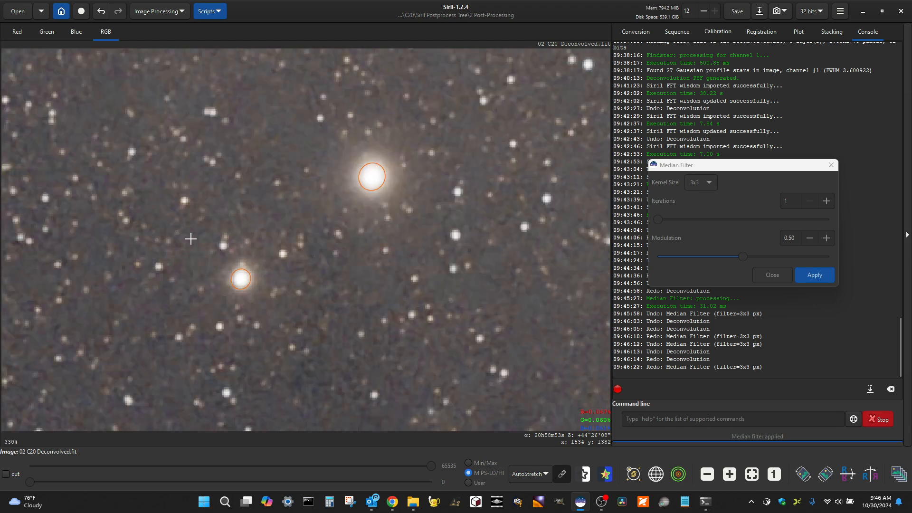
{"action": "scroll", "coordinate": [220, 240], "scroll_direction": "down", "scroll_amount": 1}
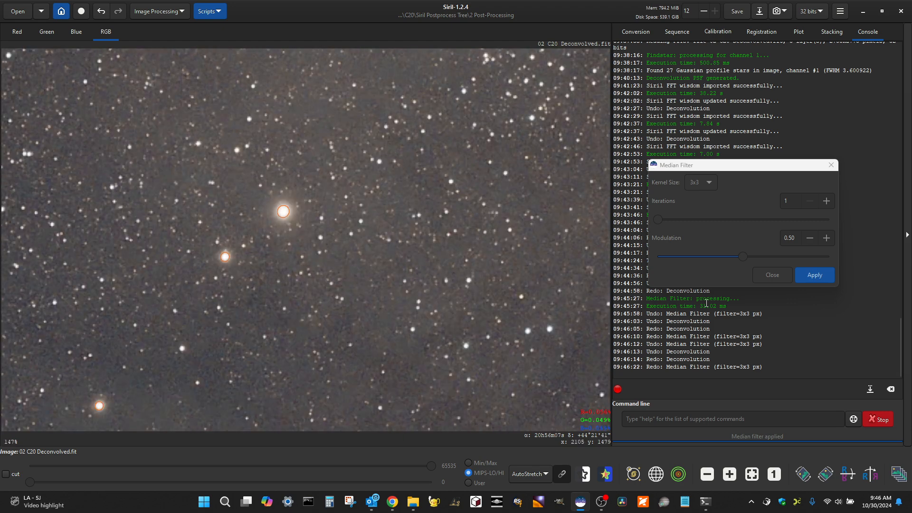
{"action": "left_click", "coordinate": [777, 274]}
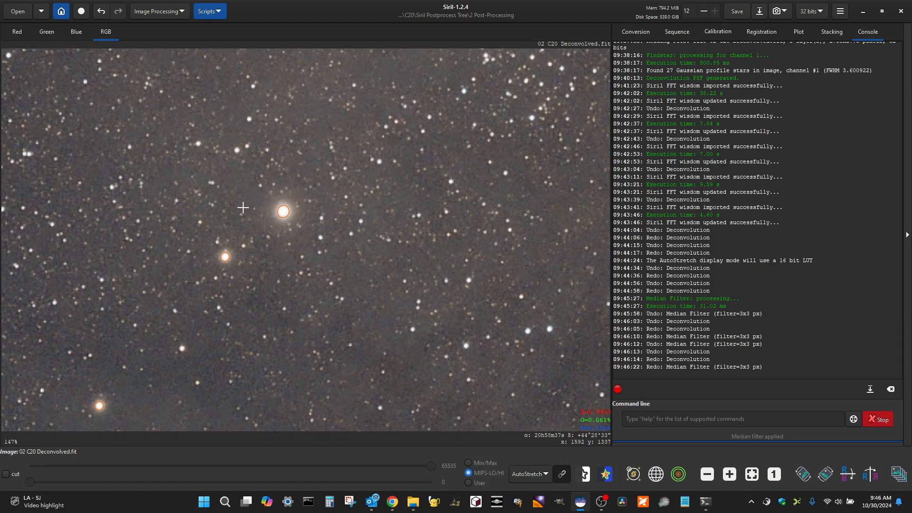
Apply noise reduction with salt and pepper removal, Anscombe VST with exact unbiased inverse, and 0.50 modulation.
{"action": "scroll", "coordinate": [242, 200], "scroll_direction": "up", "scroll_amount": 3}
{"action": "scroll", "coordinate": [240, 190], "scroll_direction": "up", "scroll_amount": 2}
{"action": "scroll", "coordinate": [241, 192], "scroll_direction": "down", "scroll_amount": 3}
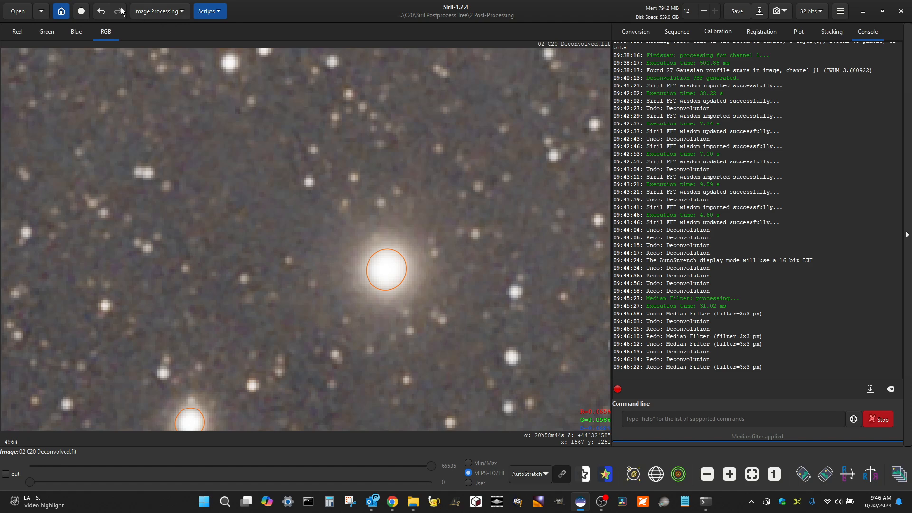
{"action": "left_click", "coordinate": [159, 11]}
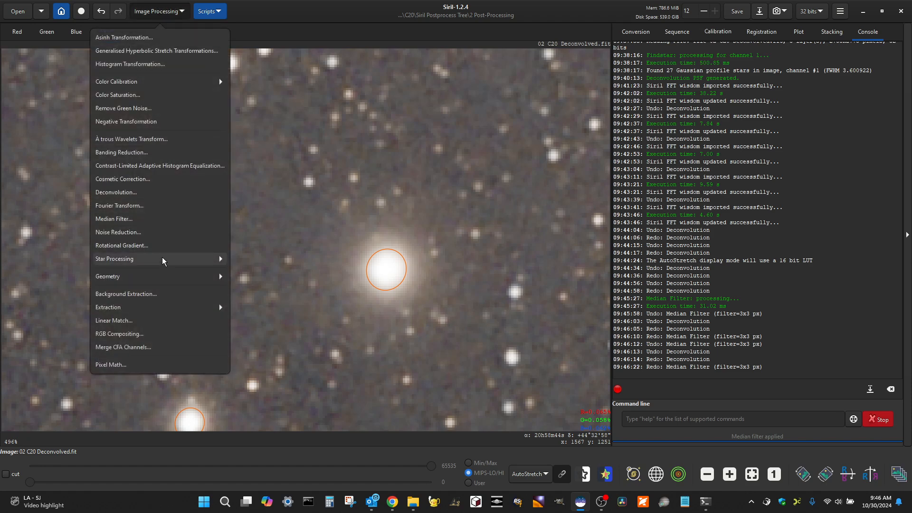
{"action": "left_click", "coordinate": [158, 233]}
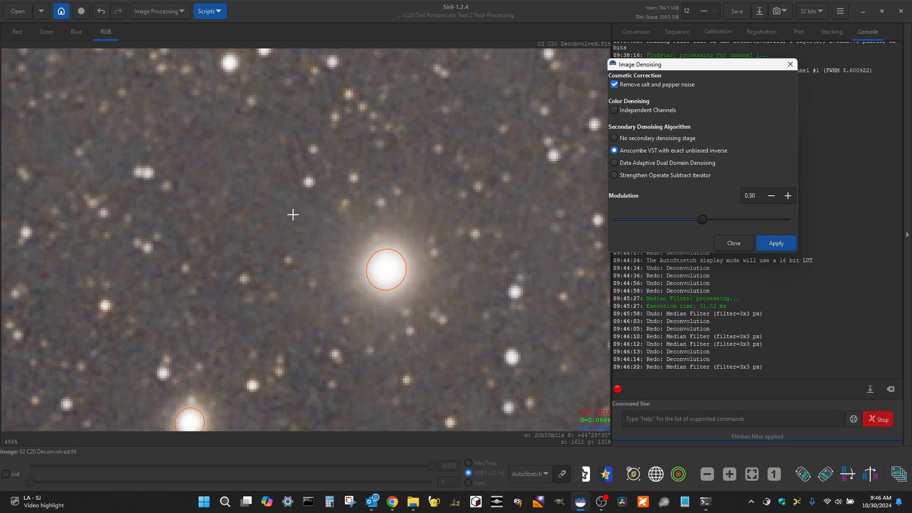
{"action": "scroll", "coordinate": [294, 214], "scroll_direction": "up", "scroll_amount": 2}
{"action": "left_click", "coordinate": [769, 243]}
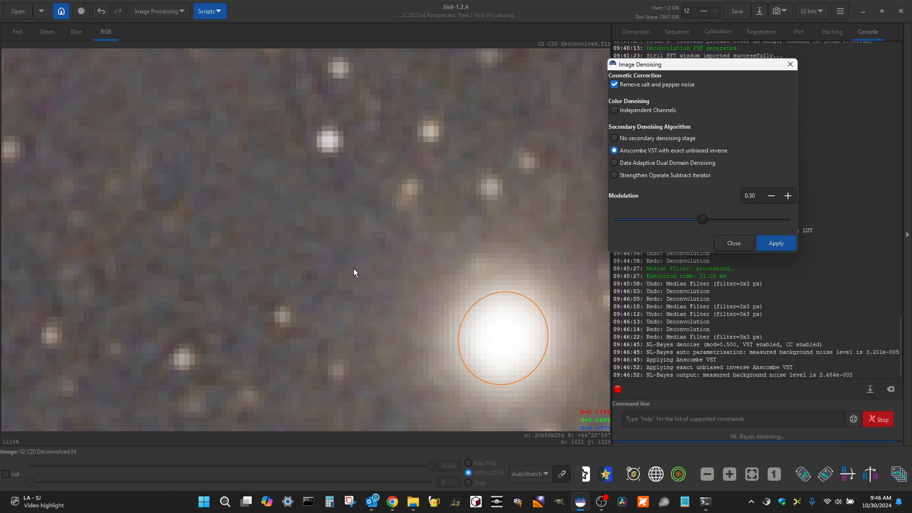
Undo the noise reduction and examine the bright stars, the background and the whole image without it.
{"action": "scroll", "coordinate": [353, 269], "scroll_direction": "down", "scroll_amount": 2}
{"action": "scroll", "coordinate": [354, 269], "scroll_direction": "down", "scroll_amount": 1}
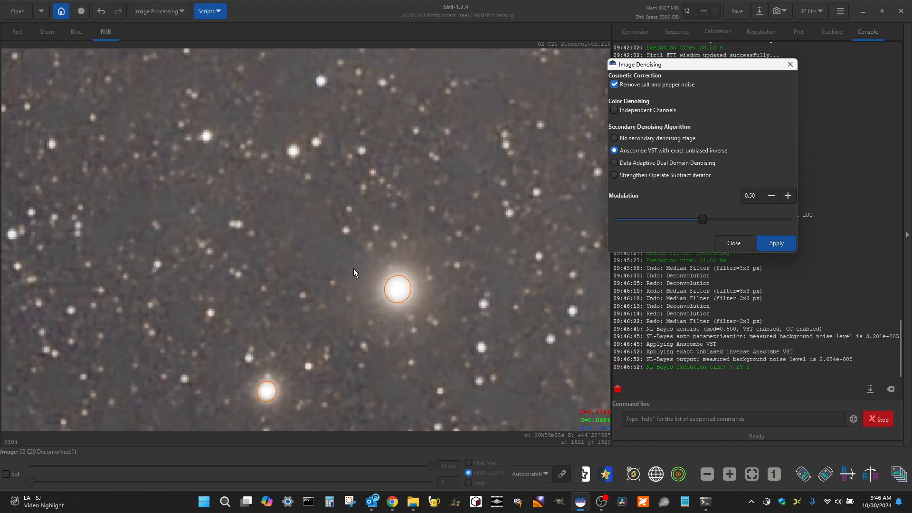
{"action": "left_click", "coordinate": [101, 11]}
{"action": "scroll", "coordinate": [174, 204], "scroll_direction": "down", "scroll_amount": 1}
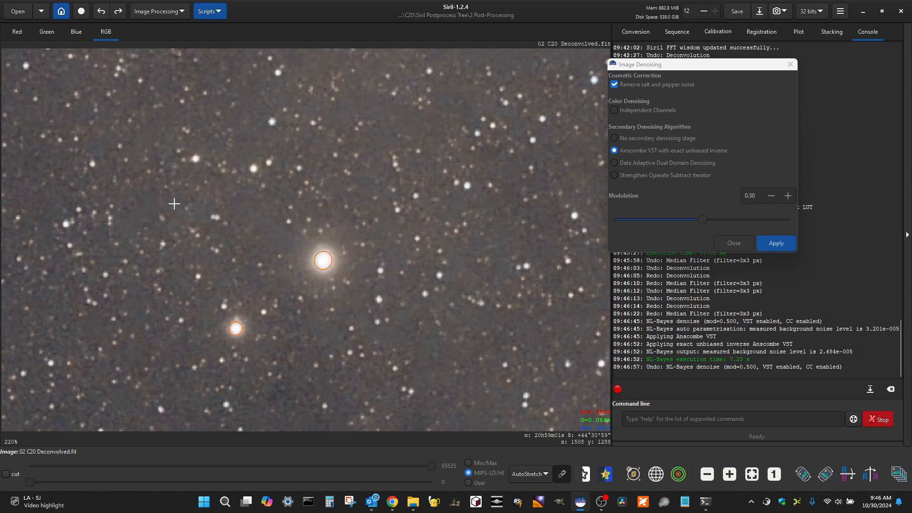
{"action": "scroll", "coordinate": [264, 248], "scroll_direction": "down", "scroll_amount": 1}
{"action": "scroll", "coordinate": [277, 255], "scroll_direction": "down", "scroll_amount": 1}
{"action": "scroll", "coordinate": [314, 261], "scroll_direction": "down", "scroll_amount": 1}
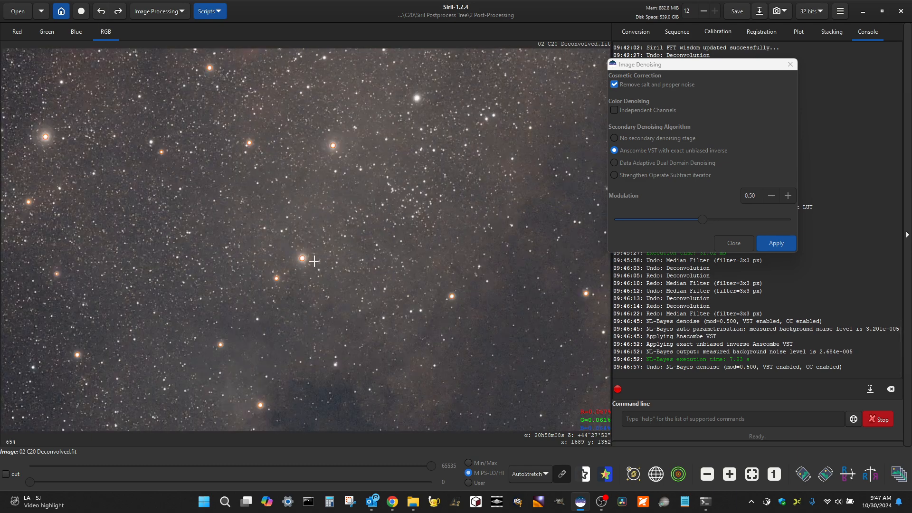
{"action": "scroll", "coordinate": [314, 261], "scroll_direction": "down", "scroll_amount": 1}
{"action": "scroll", "coordinate": [364, 304], "scroll_direction": "down", "scroll_amount": 1}
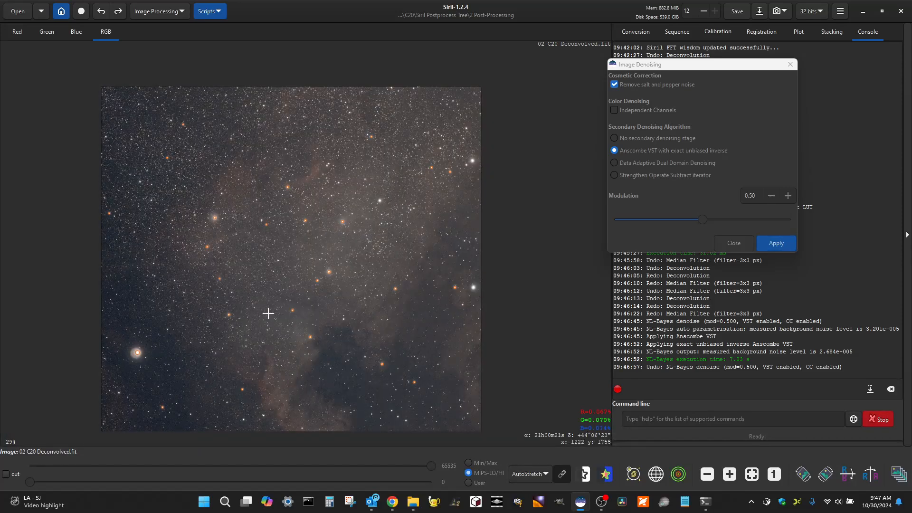
{"action": "scroll", "coordinate": [296, 340], "scroll_direction": "down", "scroll_amount": 1}
Compare the dark nebula region up close by redoing, undoing and redoing the noise reduction.
{"action": "scroll", "coordinate": [306, 369], "scroll_direction": "up", "scroll_amount": 6}
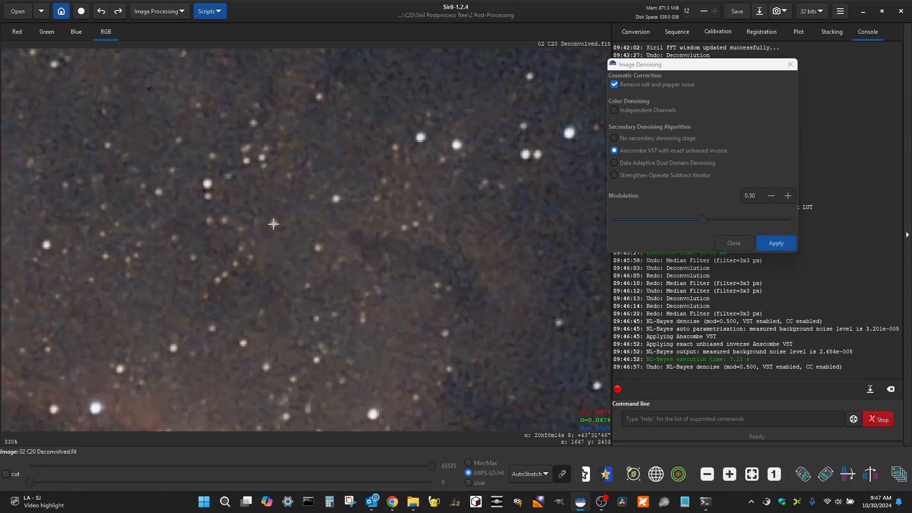
{"action": "scroll", "coordinate": [275, 281], "scroll_direction": "down", "scroll_amount": 1}
{"action": "scroll", "coordinate": [284, 231], "scroll_direction": "down", "scroll_amount": 1}
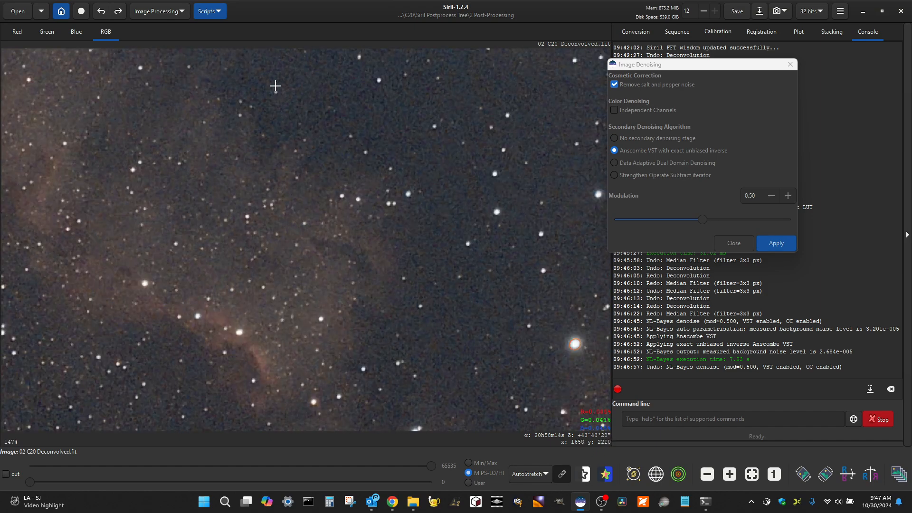
{"action": "scroll", "coordinate": [270, 78], "scroll_direction": "up", "scroll_amount": 1}
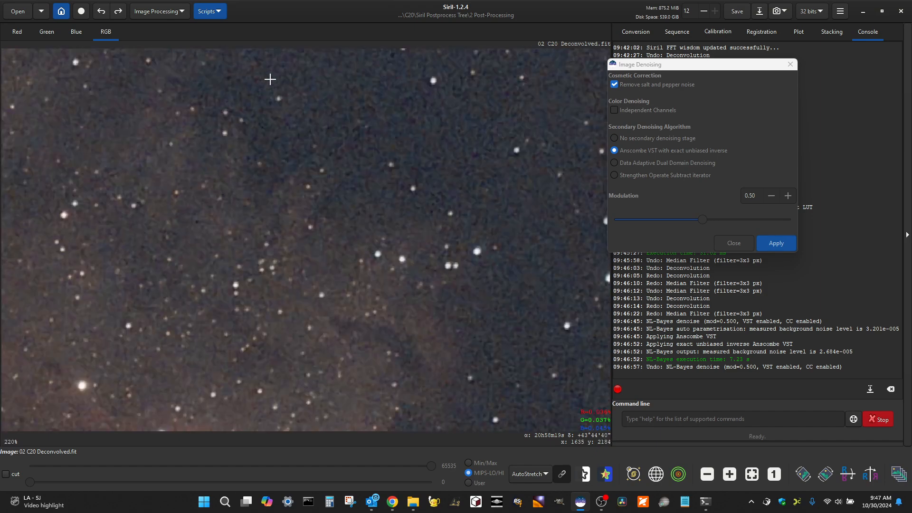
{"action": "left_click", "coordinate": [118, 11]}
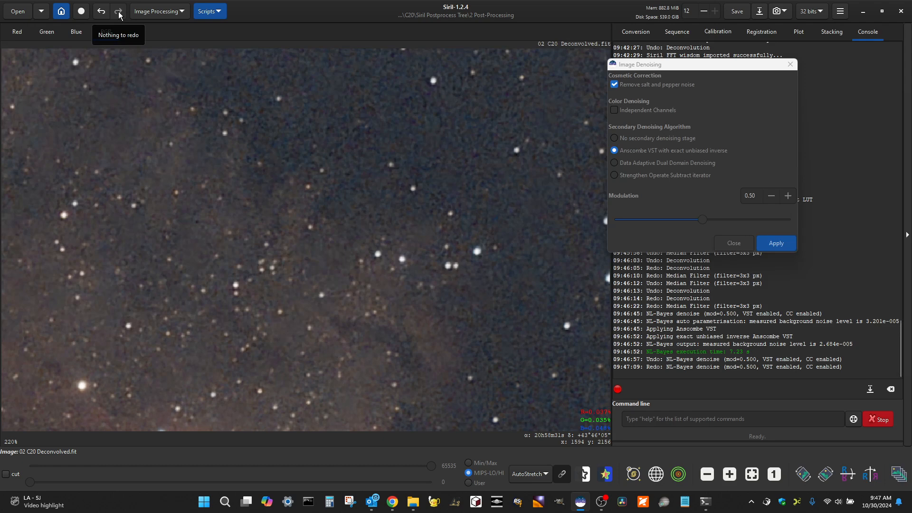
{"action": "left_click", "coordinate": [101, 12]}
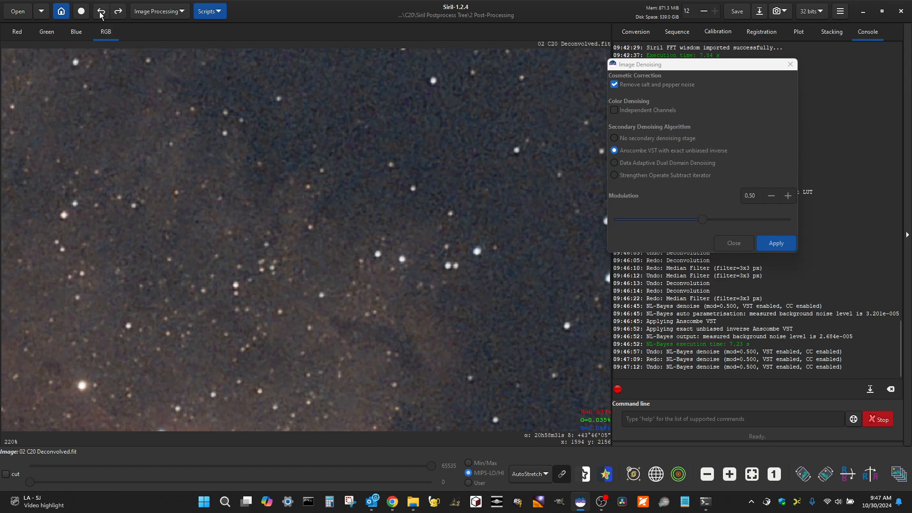
{"action": "left_click", "coordinate": [119, 13]}
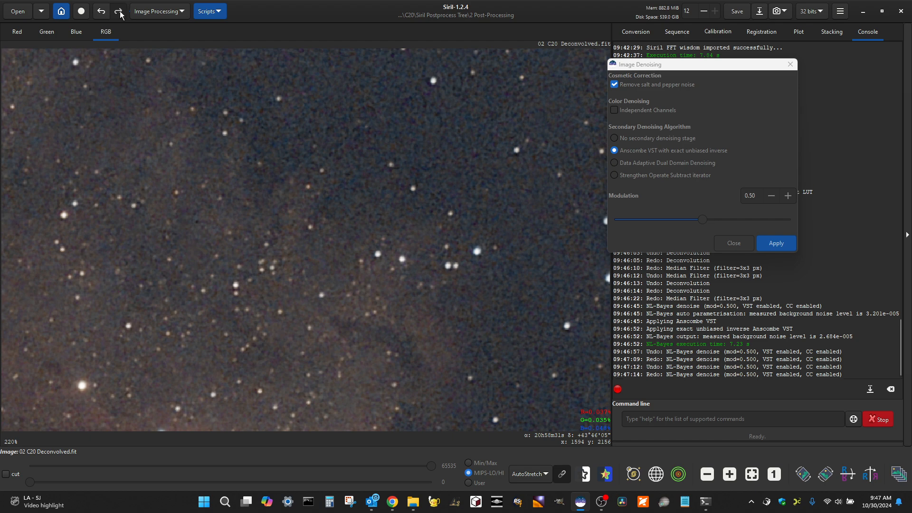
Check the denoised image as a whole and close the Image Denoising dialog.
{"action": "scroll", "coordinate": [311, 195], "scroll_direction": "down", "scroll_amount": 2}
{"action": "scroll", "coordinate": [317, 198], "scroll_direction": "down", "scroll_amount": 5}
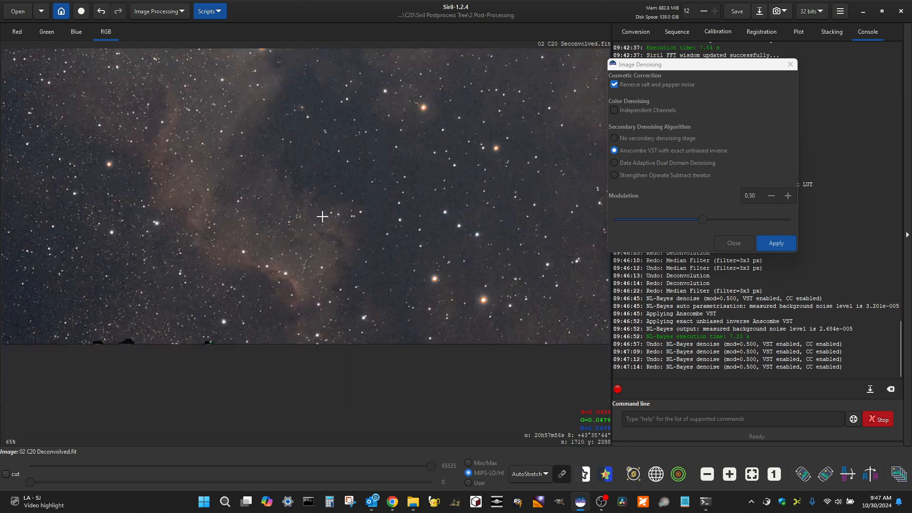
{"action": "scroll", "coordinate": [328, 162], "scroll_direction": "up", "scroll_amount": 3}
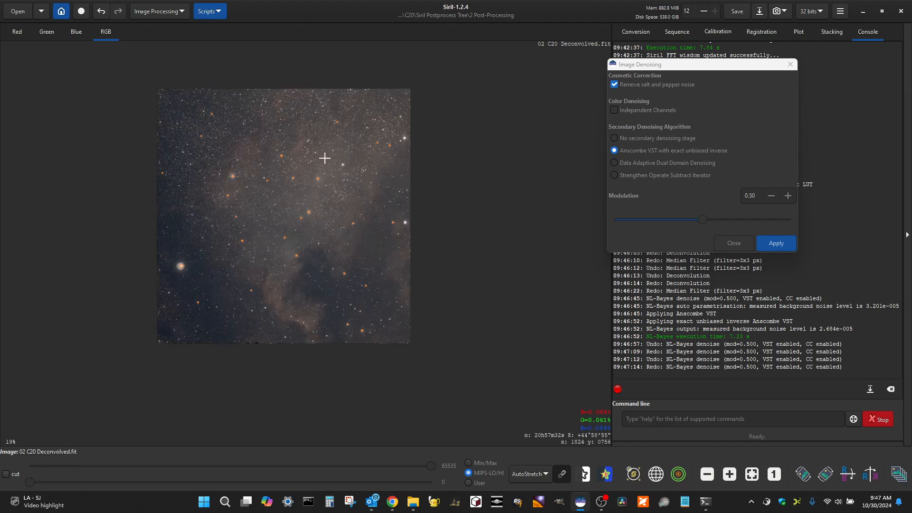
{"action": "left_click", "coordinate": [735, 243]}
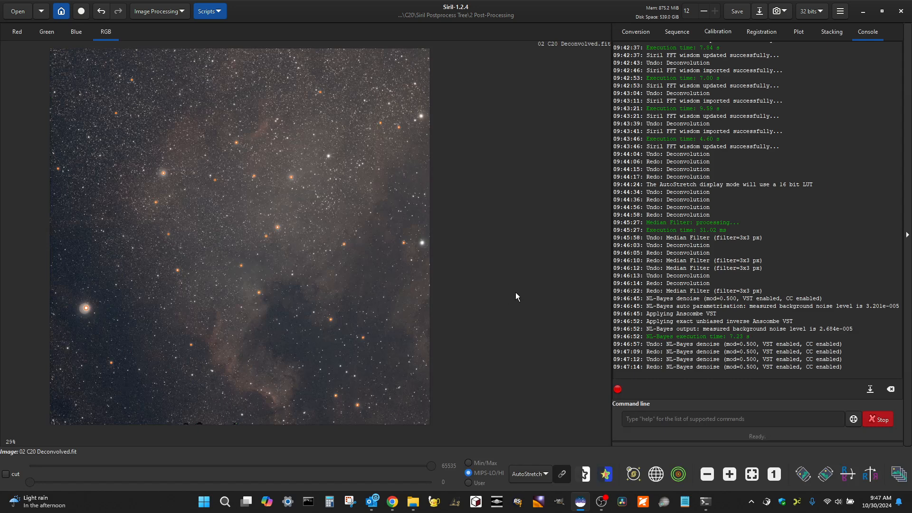
Clear all detected stars in the Dynamic PSF dialog and close it.
{"action": "left_click", "coordinate": [840, 11]}
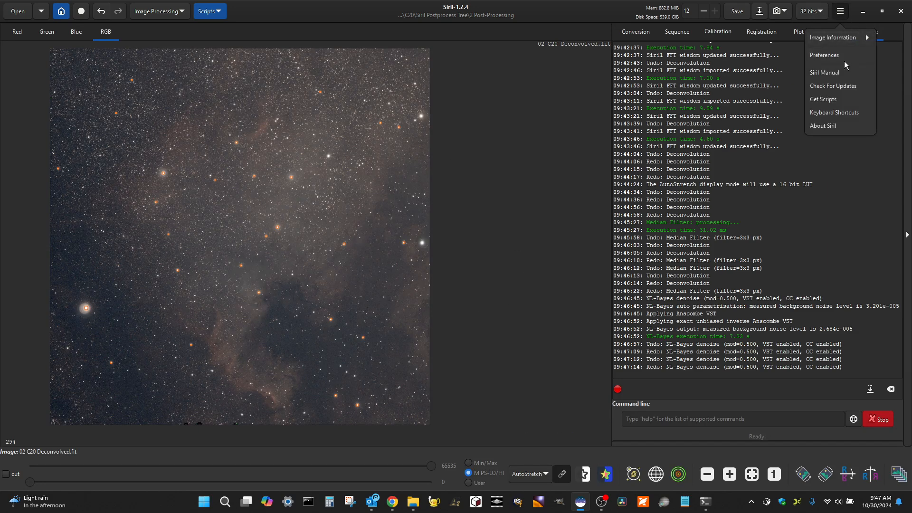
{"action": "left_click", "coordinate": [843, 41]}
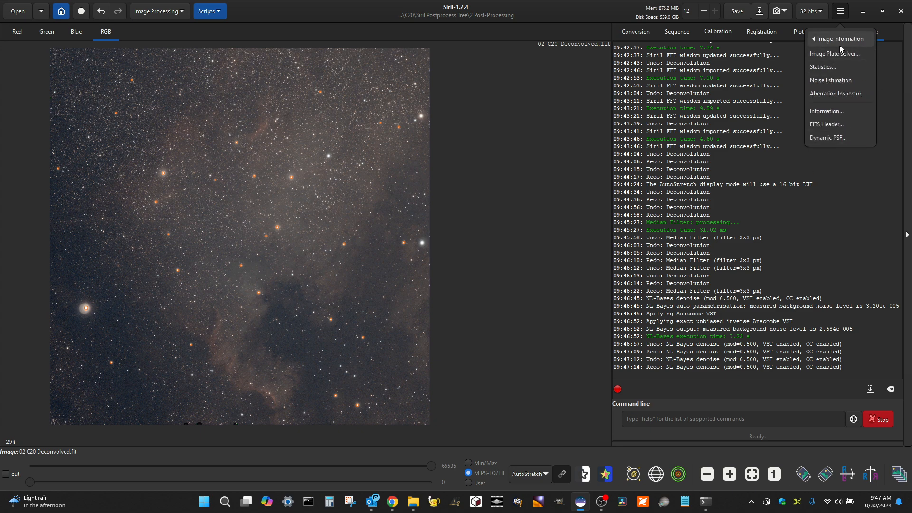
{"action": "left_click", "coordinate": [821, 140]}
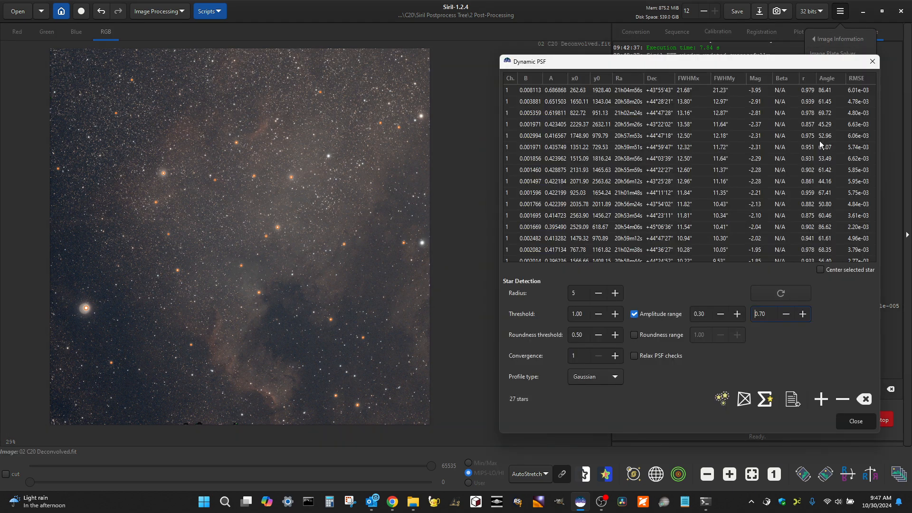
{"action": "left_click", "coordinate": [865, 399]}
{"action": "left_click", "coordinate": [857, 422]}
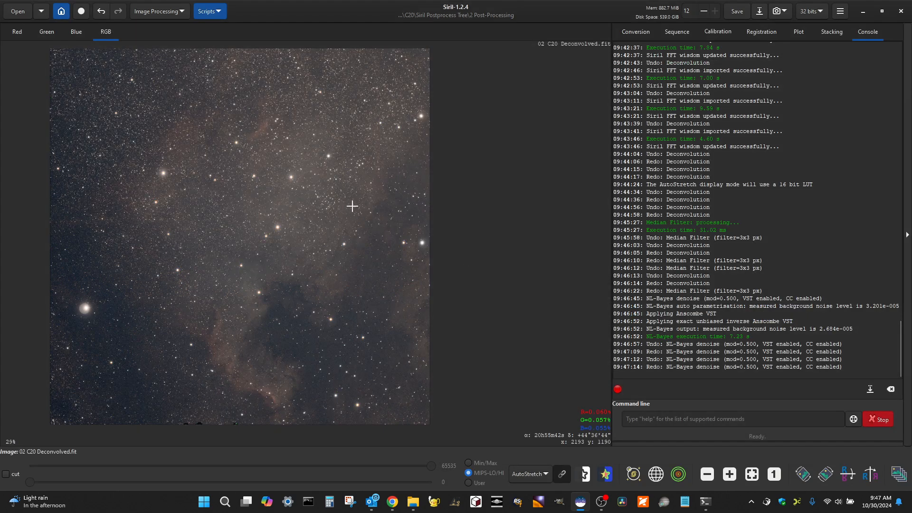
Save the current image, and save a 32-bit floating point copy as 03 C20 Stretched.fit, replacing the existing file.
{"action": "left_click", "coordinate": [744, 14]}
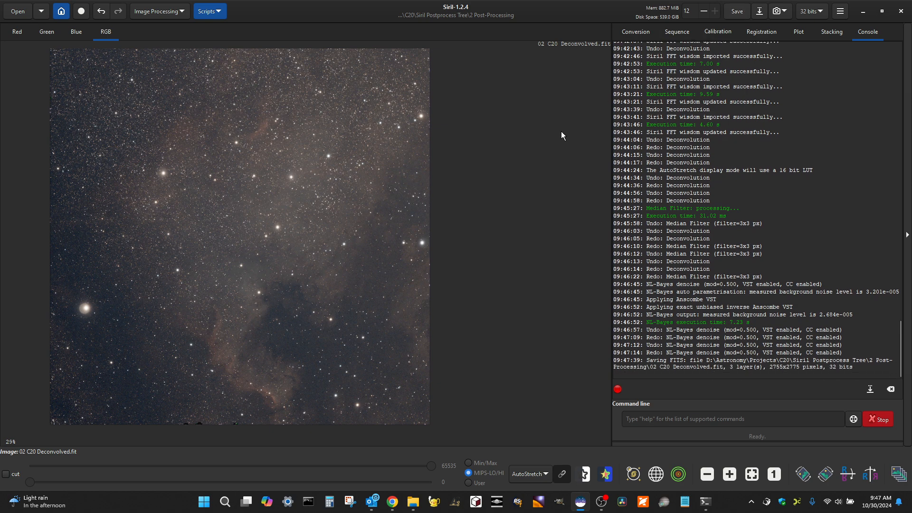
{"action": "left_click", "coordinate": [759, 14]}
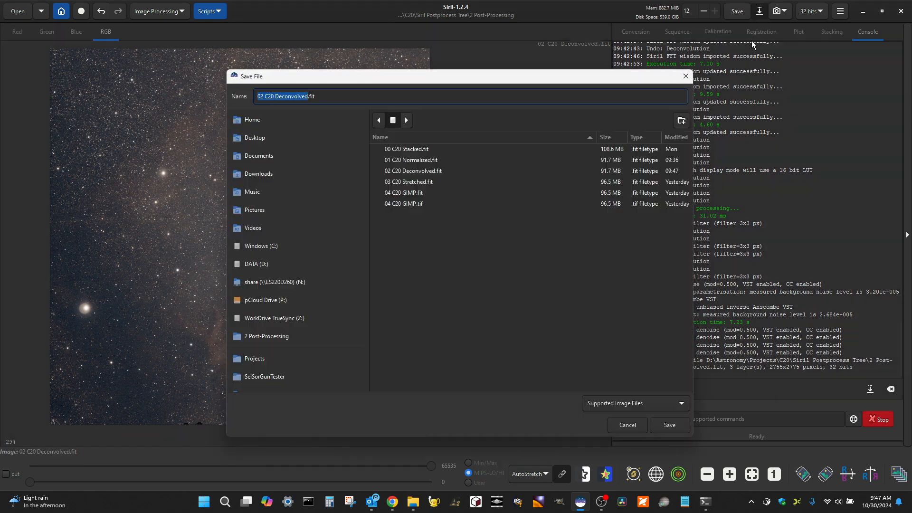
{"action": "left_click", "coordinate": [414, 185]}
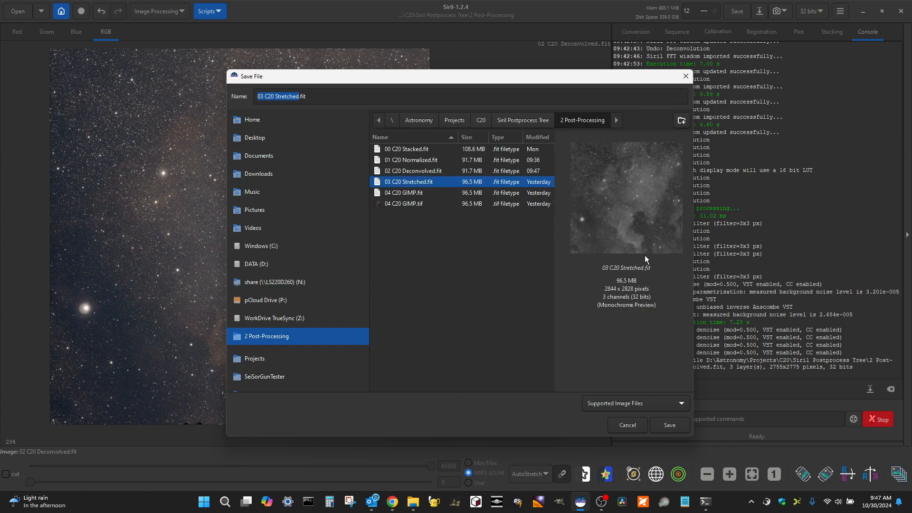
{"action": "left_click", "coordinate": [668, 426]}
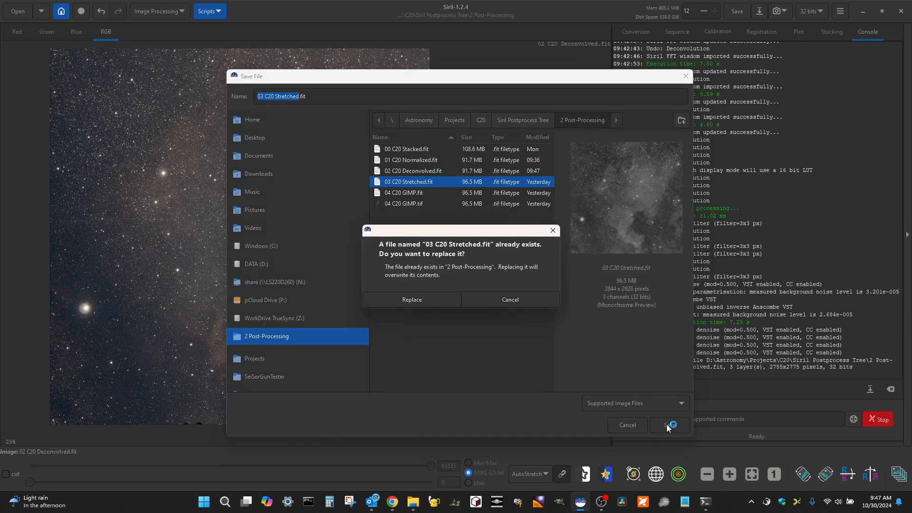
{"action": "left_click", "coordinate": [432, 301]}
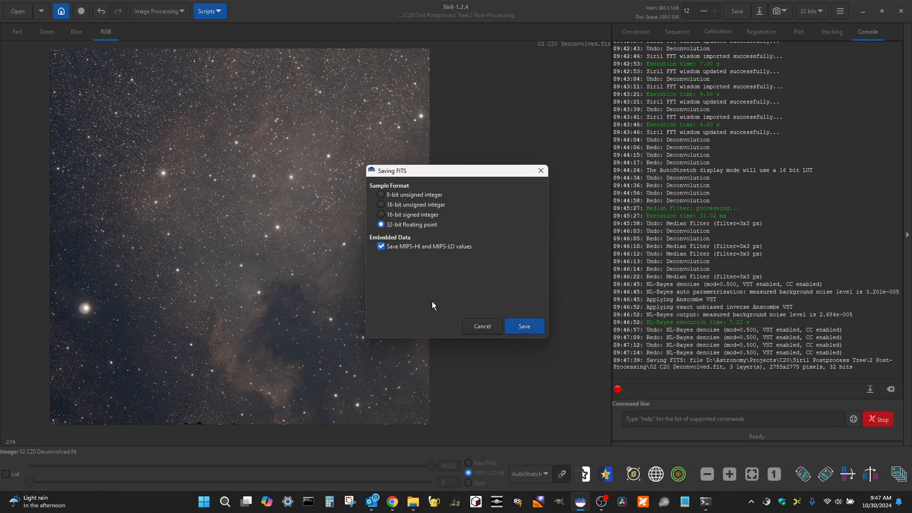
{"action": "left_click", "coordinate": [524, 326]}
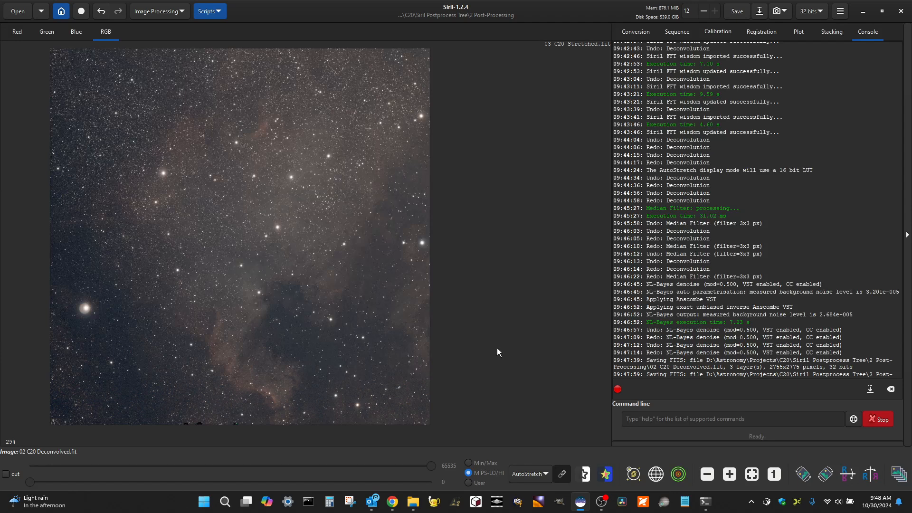
Set the display mode to Linear and open 02 C20 Deconvolved.fit.
{"action": "left_click", "coordinate": [545, 474]}
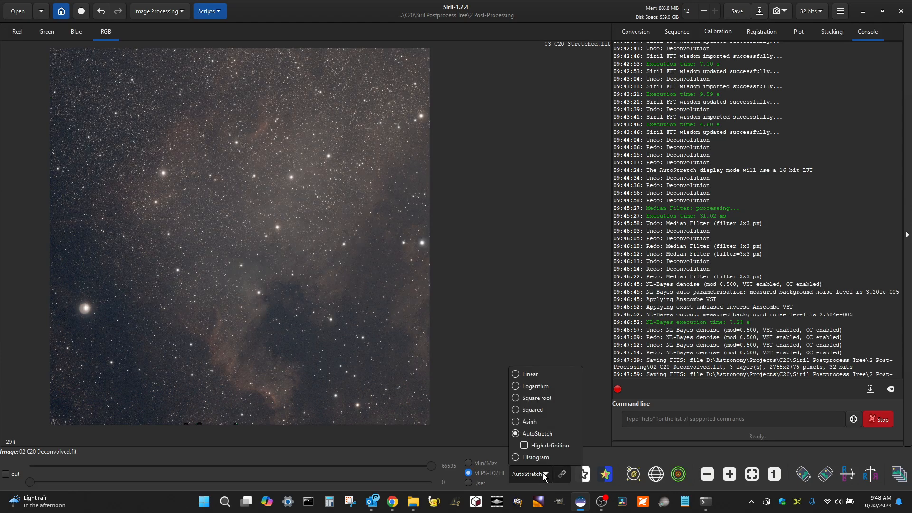
{"action": "left_click", "coordinate": [532, 374]}
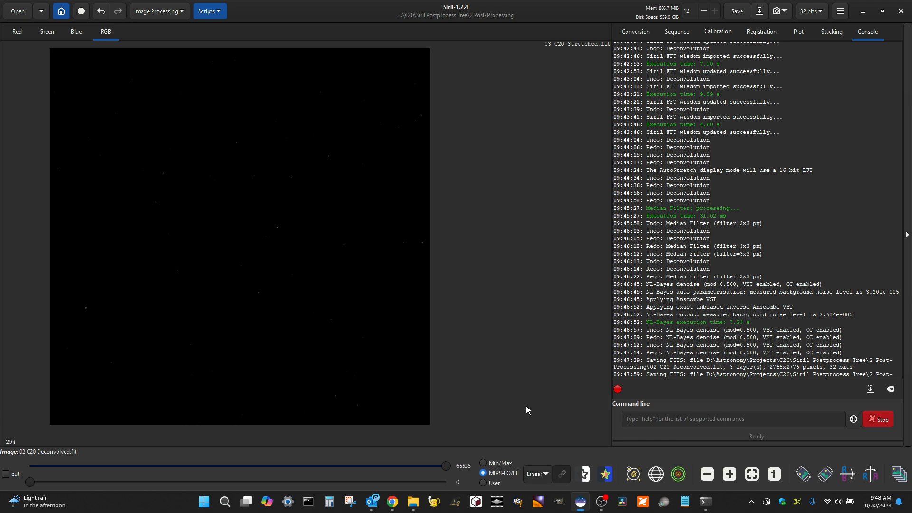
{"action": "scroll", "coordinate": [570, 334], "scroll_direction": "down", "scroll_amount": 1}
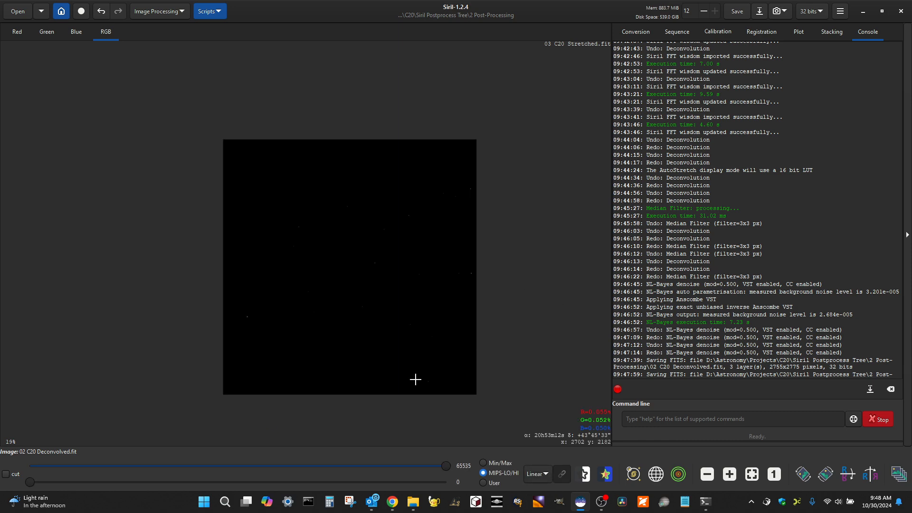
{"action": "left_click", "coordinate": [22, 15]}
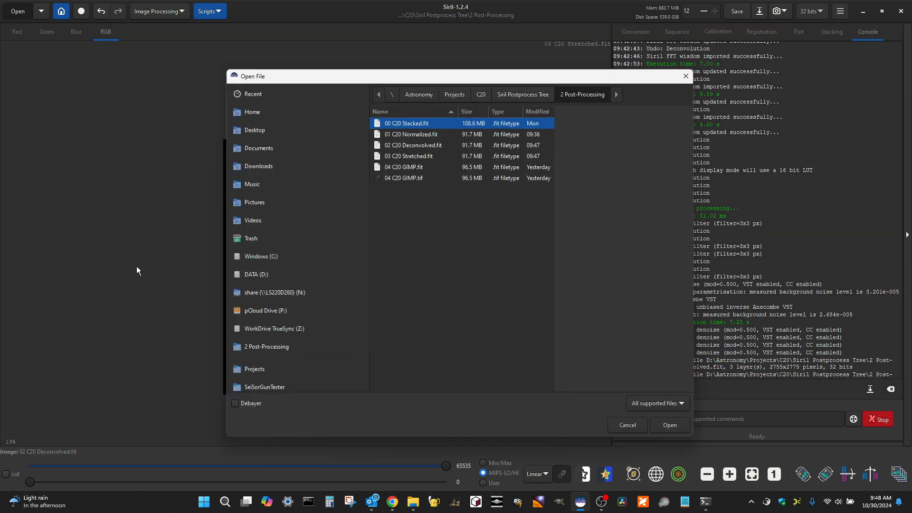
{"action": "double_click", "coordinate": [411, 145]}
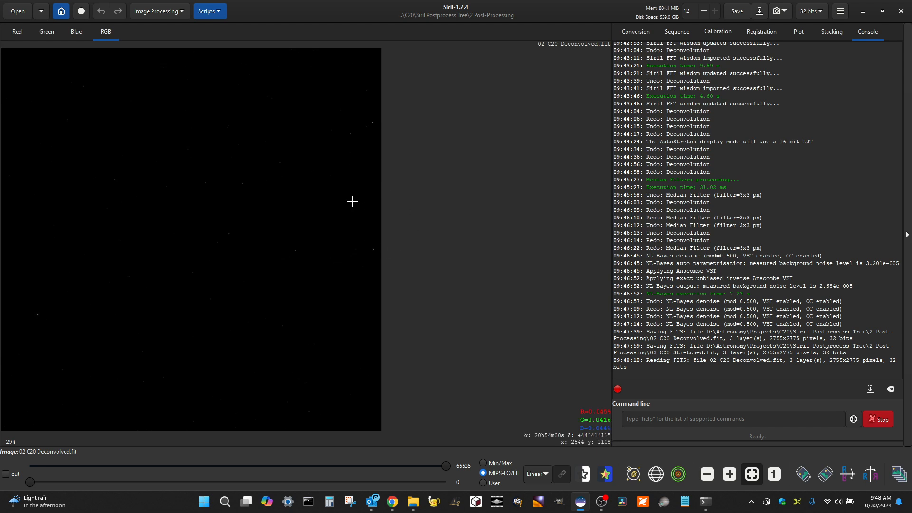
Start a Generalised Hyperbolic Stretch transformation with the local stretch intensity set to 15.
{"action": "left_click", "coordinate": [166, 13]}
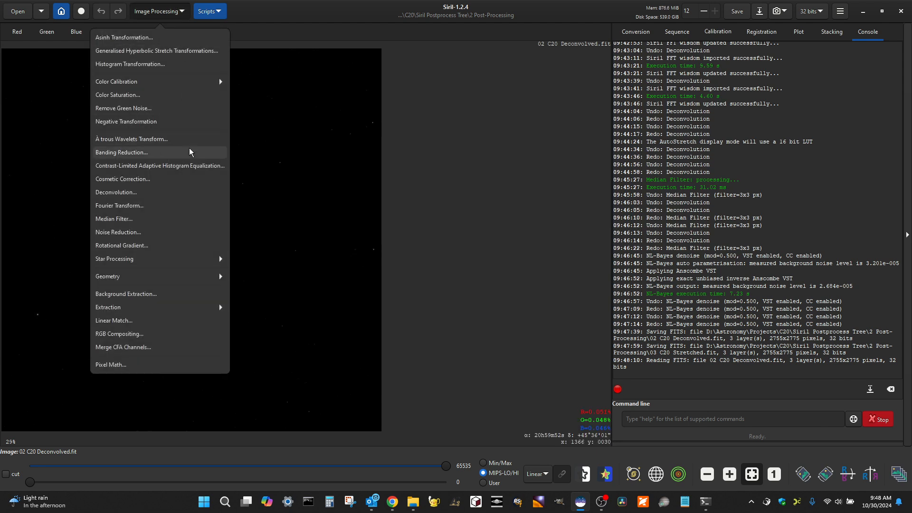
{"action": "left_click", "coordinate": [154, 51]}
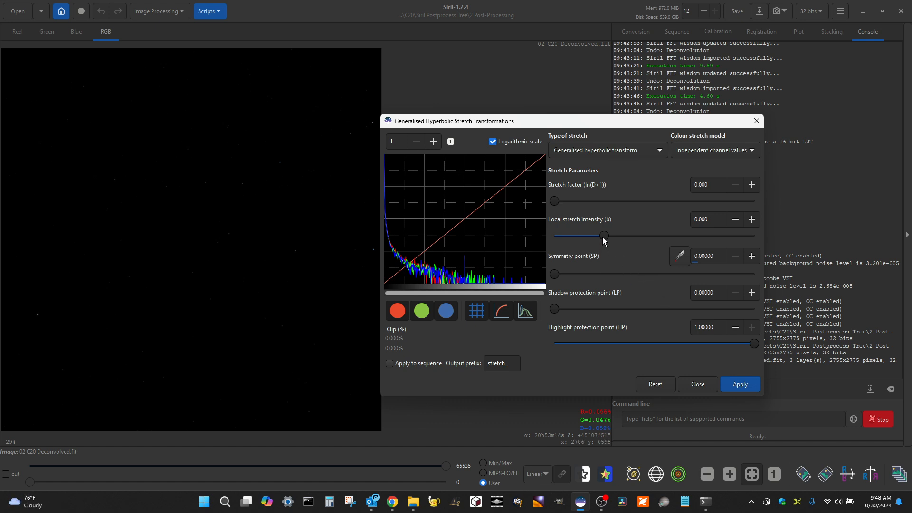
{"action": "left_click_drag", "start_coordinate": [605, 240], "coordinate": [773, 243]}
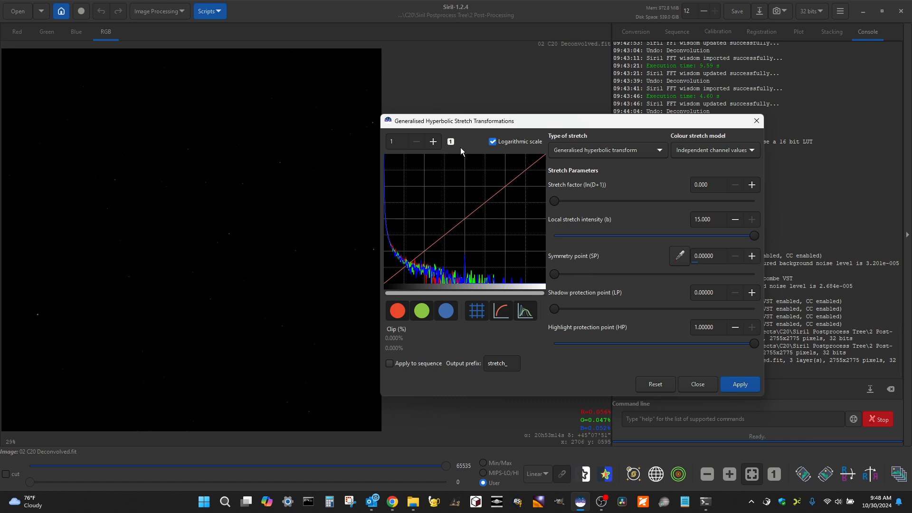
Magnify the stretch histogram to a zoom factor of 100.
{"action": "left_click", "coordinate": [434, 143]}
{"action": "left_click", "coordinate": [434, 142]}
{"action": "left_click", "coordinate": [434, 142]}
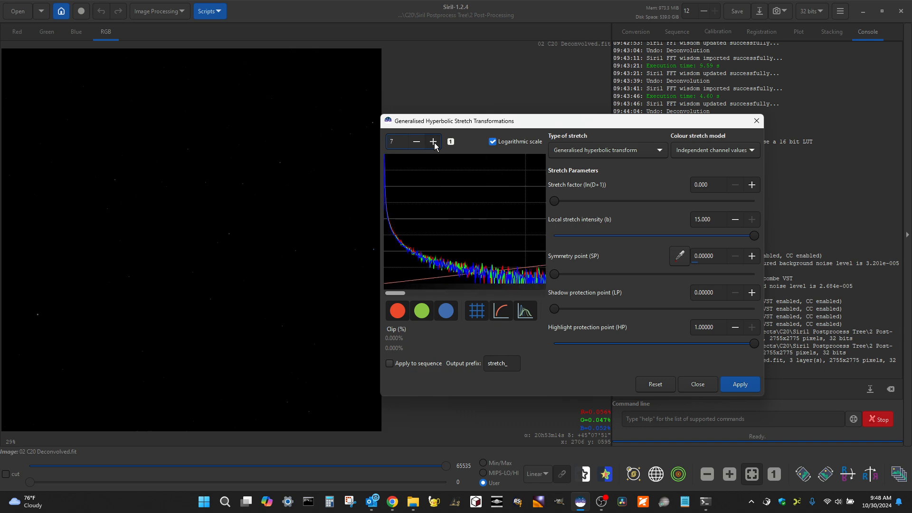
{"action": "left_click", "coordinate": [434, 143]}
{"action": "left_click", "coordinate": [434, 143]}
{"action": "left_click", "coordinate": [434, 143]}
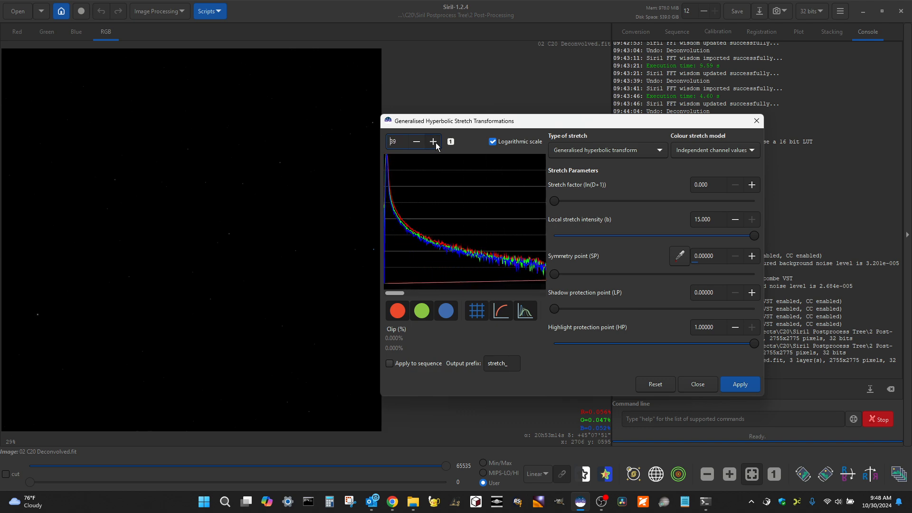
{"action": "left_click", "coordinate": [436, 144]}
{"action": "left_click", "coordinate": [436, 145]}
{"action": "left_click", "coordinate": [436, 145]}
{"action": "left_click", "coordinate": [436, 145]}
{"action": "left_click", "coordinate": [434, 142]}
{"action": "left_click", "coordinate": [434, 142]}
{"action": "left_click", "coordinate": [434, 142]}
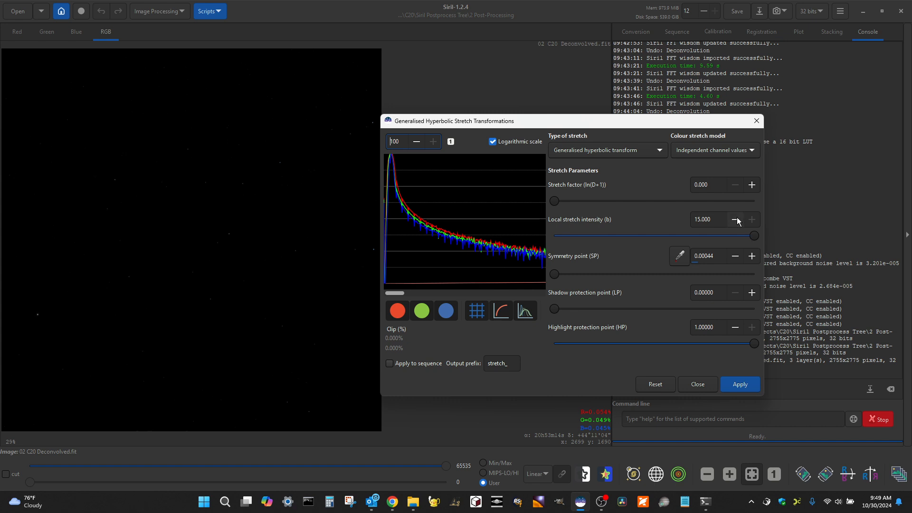
Fine-tune the symmetry point at 0.00044 and set the stretch factor to 1.313.
{"action": "left_click", "coordinate": [753, 256]}
{"action": "left_click", "coordinate": [735, 256]}
{"action": "left_click_drag", "start_coordinate": [557, 206], "coordinate": [585, 206]}
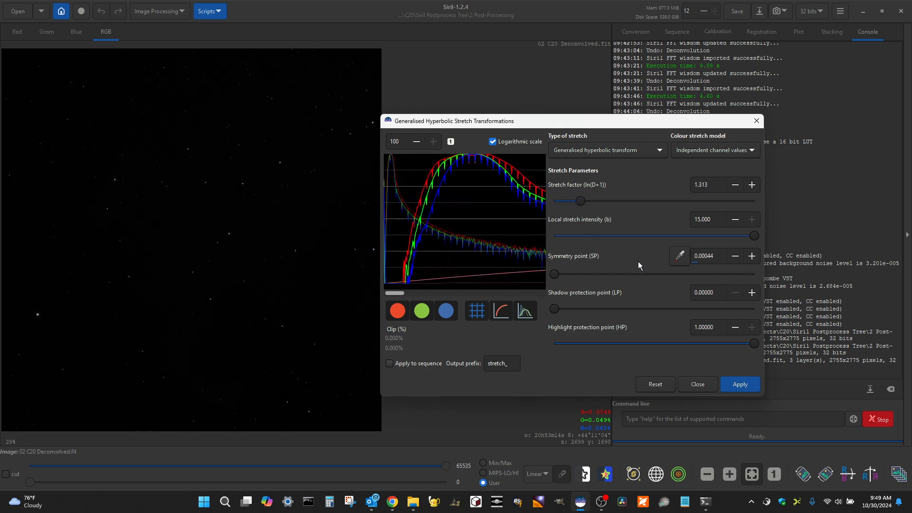
Try a stretch factor of 3.819 with the full histogram shown, and close the transformation without applying it.
{"action": "left_click", "coordinate": [752, 256]}
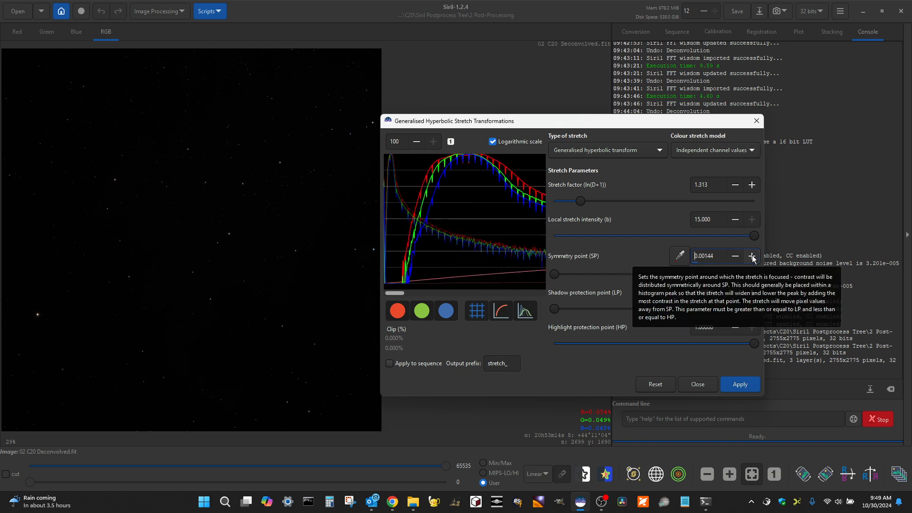
{"action": "left_click", "coordinate": [736, 256]}
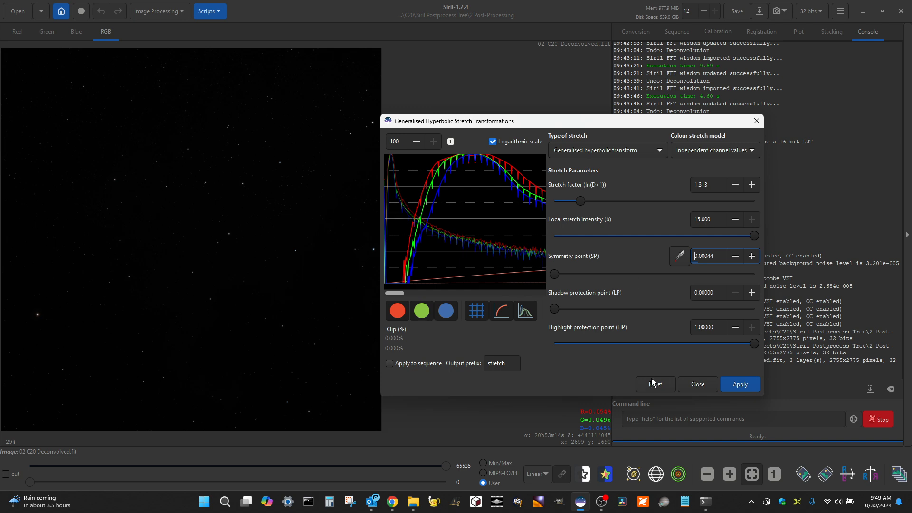
{"action": "left_click", "coordinate": [451, 142]}
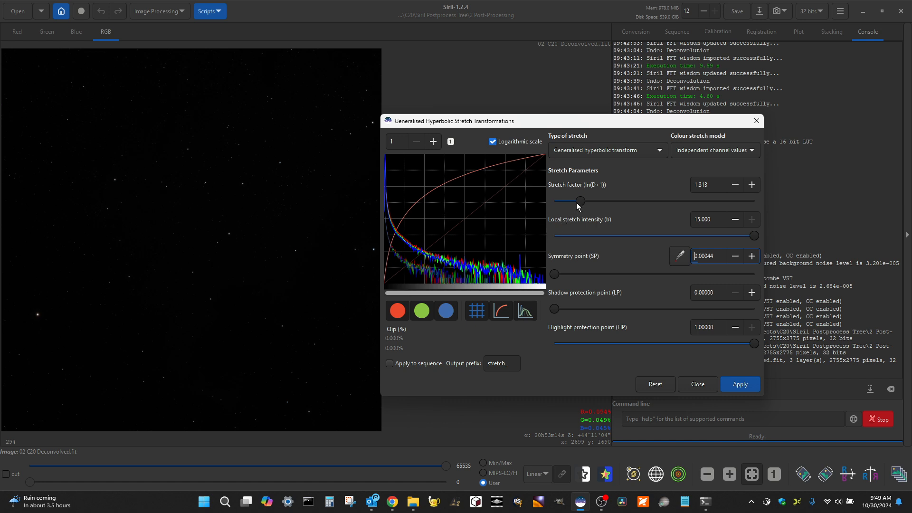
{"action": "left_click_drag", "start_coordinate": [581, 201], "coordinate": [633, 203]}
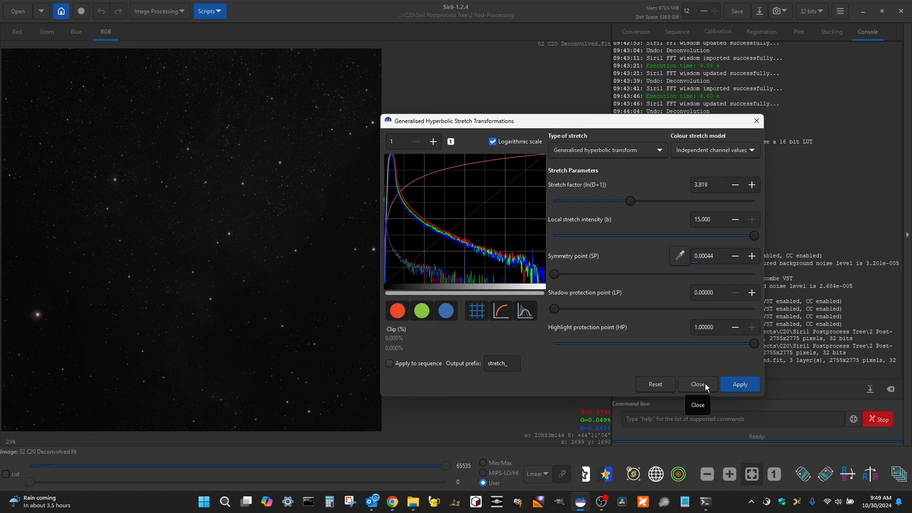
{"action": "left_click", "coordinate": [705, 386]}
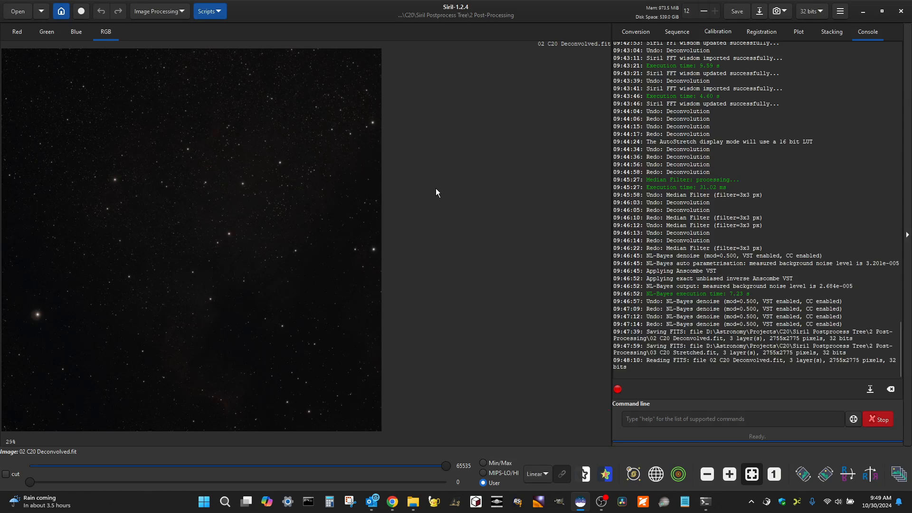
Try an Asinh Transformation with a stretch factor of 1000, then reset and cancel it.
{"action": "left_click", "coordinate": [160, 13]}
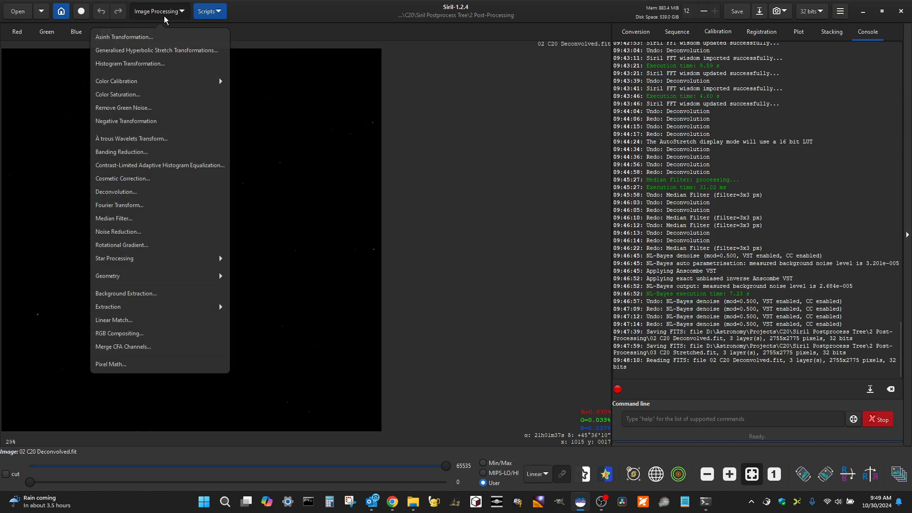
{"action": "left_click", "coordinate": [154, 39]}
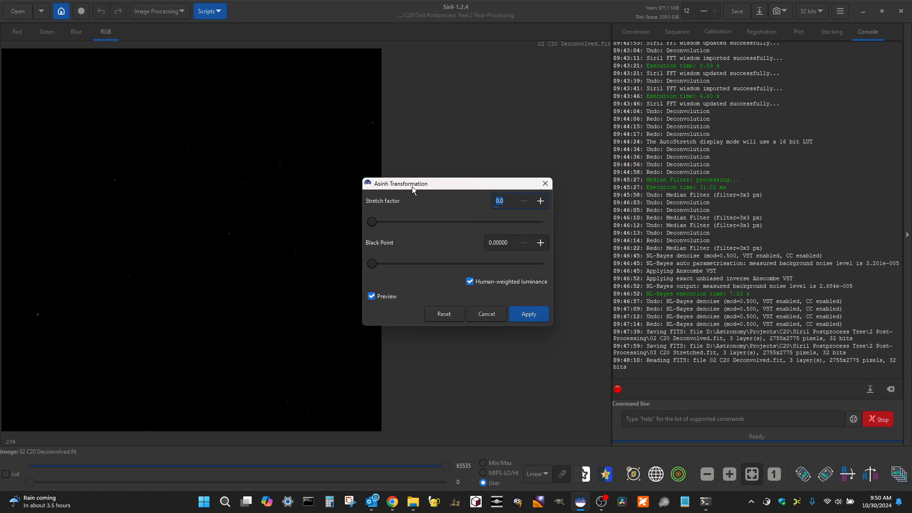
{"action": "left_click_drag", "start_coordinate": [418, 184], "coordinate": [466, 171]}
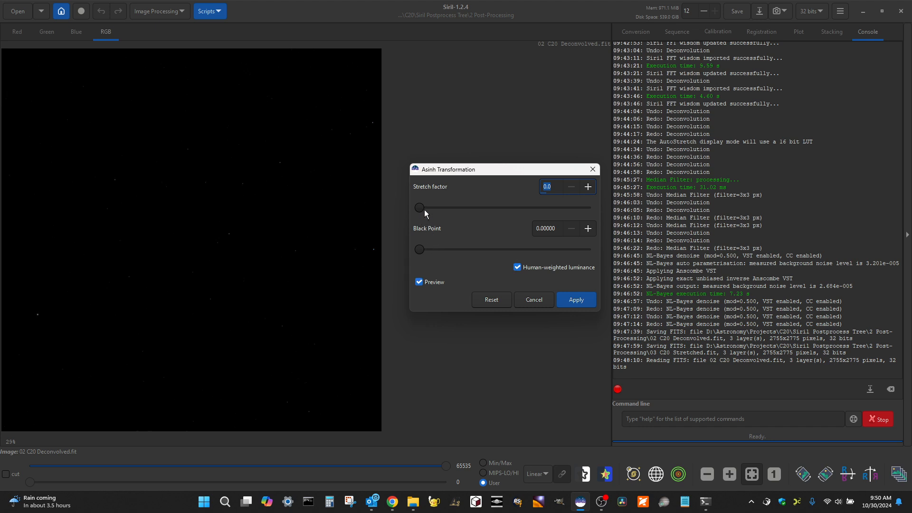
{"action": "left_click_drag", "start_coordinate": [420, 208], "coordinate": [594, 212]}
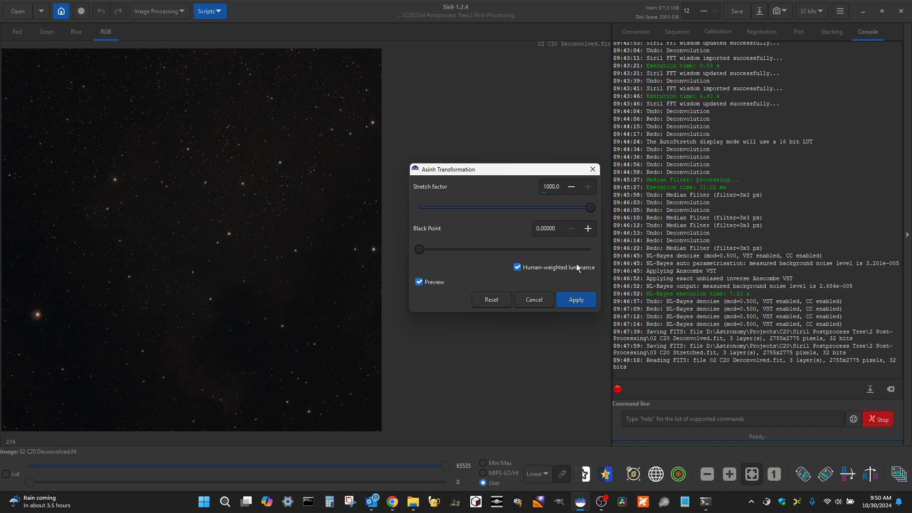
{"action": "left_click", "coordinate": [494, 299]}
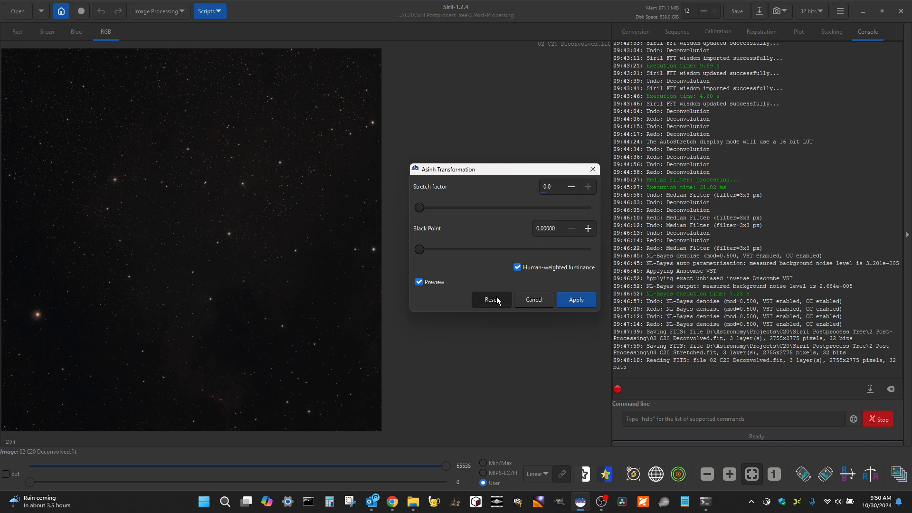
{"action": "left_click", "coordinate": [527, 298]}
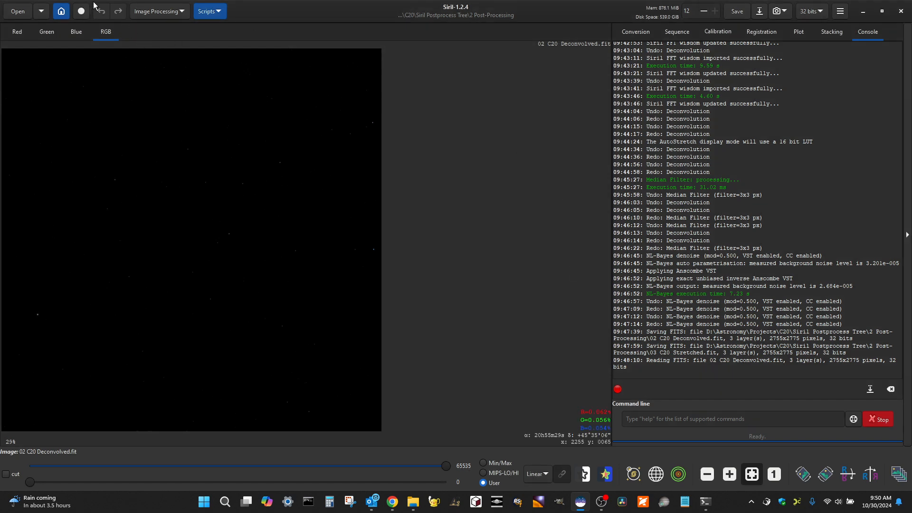
Start a Generalised Hyperbolic Stretch transformation and enlarge its dialog to widen and heighten the histogram.
{"action": "left_click", "coordinate": [145, 12]}
{"action": "left_click", "coordinate": [147, 52]}
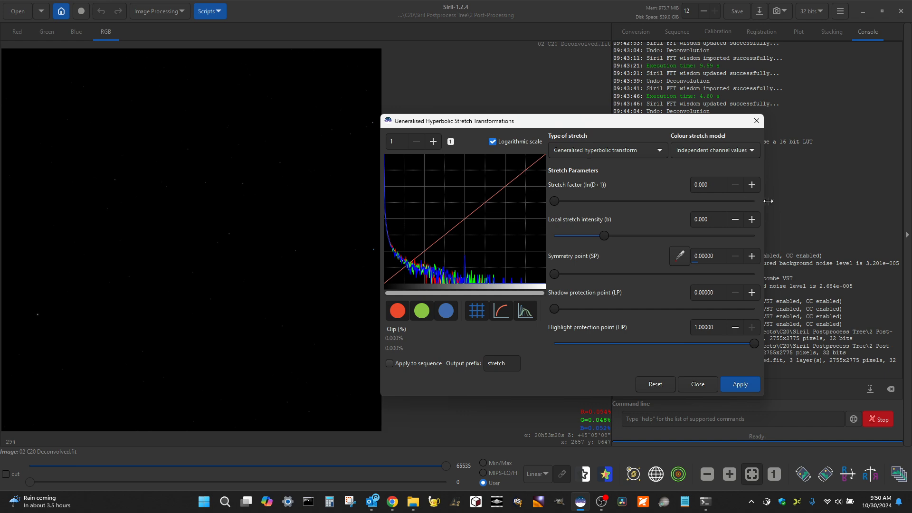
{"action": "left_click_drag", "start_coordinate": [764, 201], "coordinate": [907, 210]}
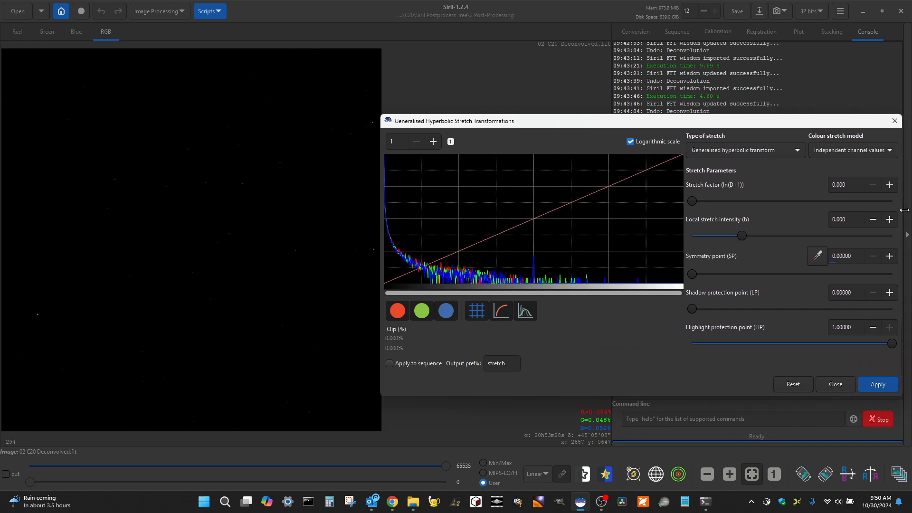
{"action": "left_click_drag", "start_coordinate": [709, 396], "coordinate": [709, 480]}
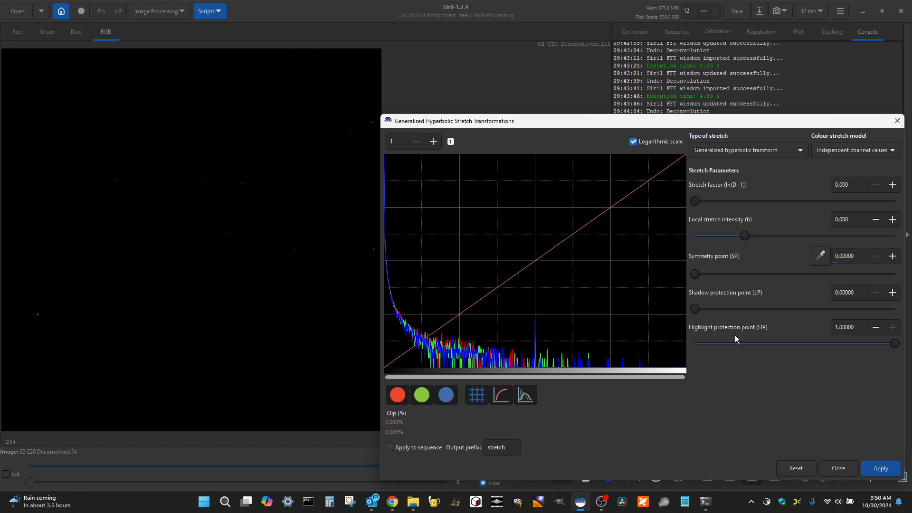
Set the symmetry point to 0.00046 on the magnified histogram and the local stretch intensity to 15.
{"action": "left_click", "coordinate": [435, 143]}
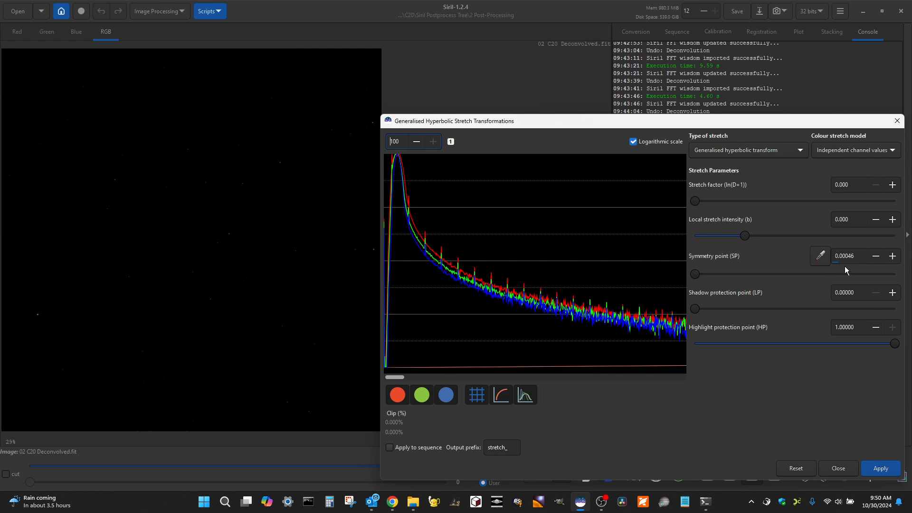
{"action": "left_click_drag", "start_coordinate": [749, 236], "coordinate": [911, 235]}
{"action": "left_click", "coordinate": [450, 141]}
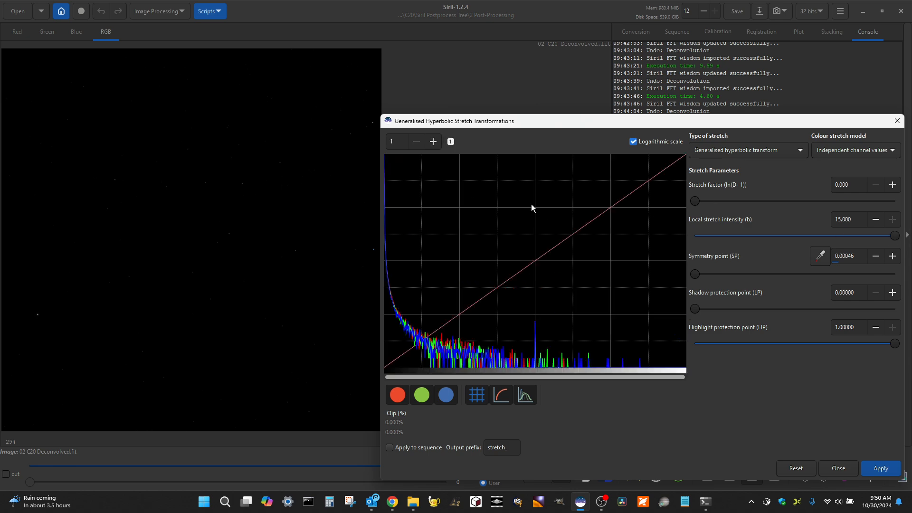
Raise the stretch factor to 5.513 and inspect the resulting histogram at a zoom factor of 2.
{"action": "left_click_drag", "start_coordinate": [694, 203], "coordinate": [705, 204]}
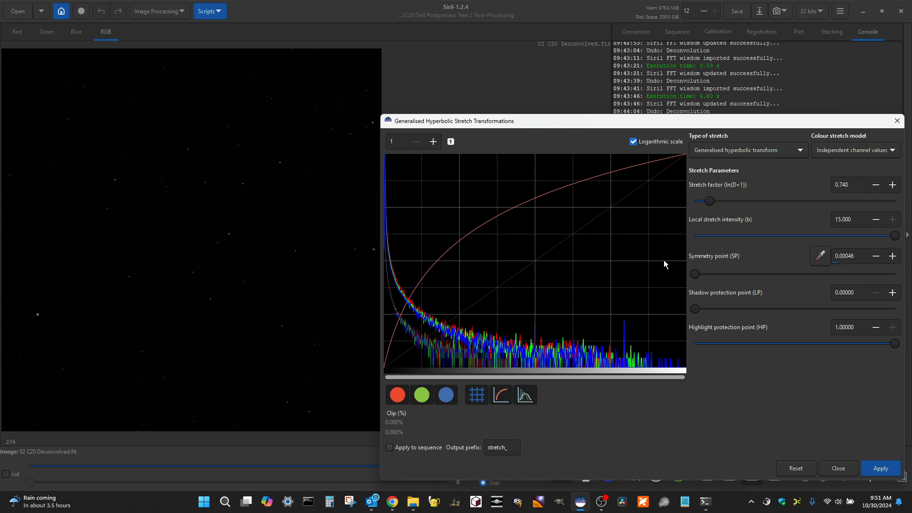
{"action": "left_click_drag", "start_coordinate": [710, 202], "coordinate": [806, 192]}
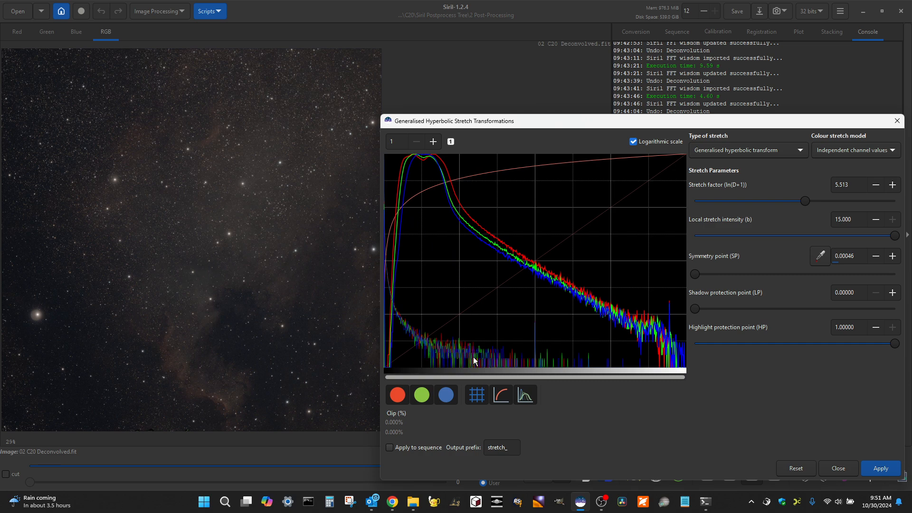
{"action": "left_click", "coordinate": [434, 141]}
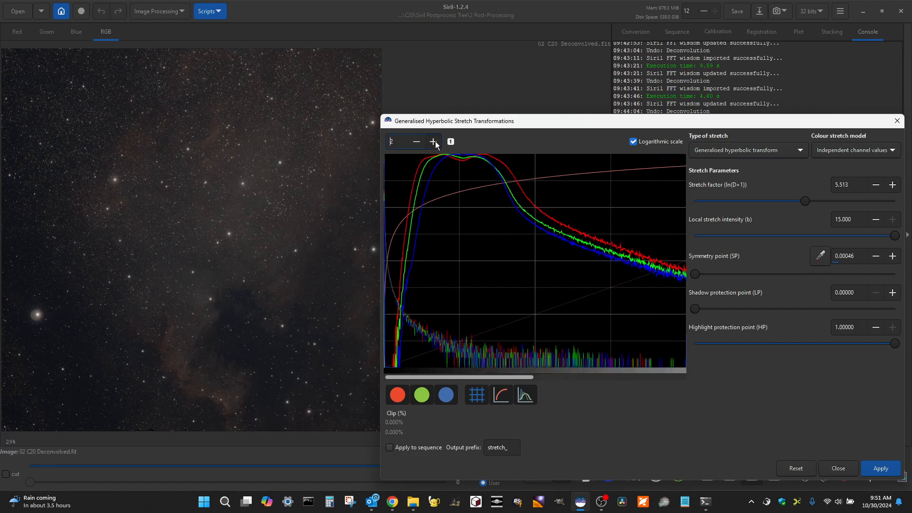
{"action": "left_click_drag", "start_coordinate": [492, 376], "coordinate": [458, 344]}
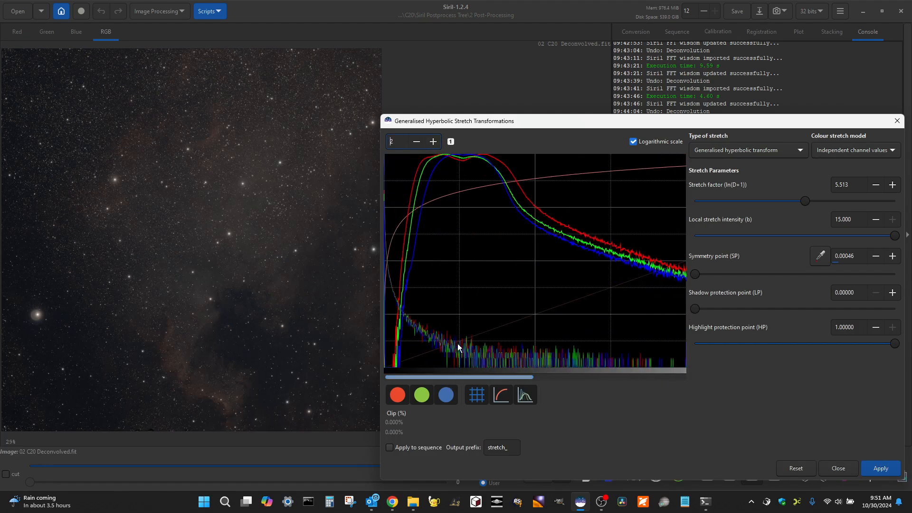
{"action": "left_click", "coordinate": [418, 142]}
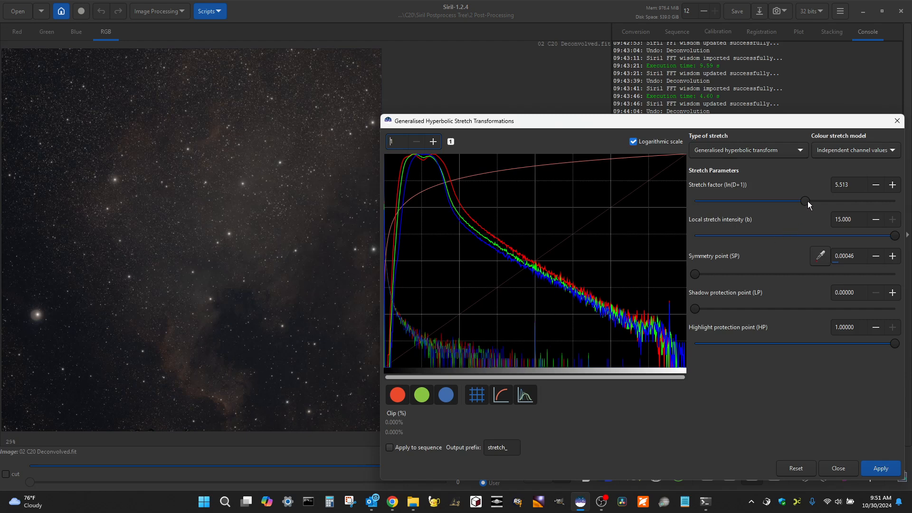
Set the stretch factor to 5, try a symmetry point of 0.27208, and reset all stretch parameters.
{"action": "left_click_drag", "start_coordinate": [858, 185], "coordinate": [802, 187]}
{"action": "type", "text": "5"}
{"action": "key", "text": "Return"}
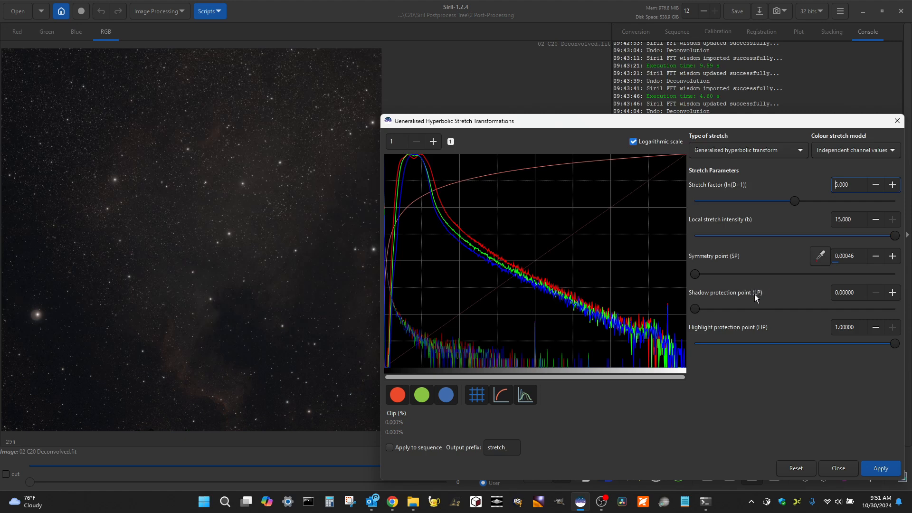
{"action": "left_click_drag", "start_coordinate": [692, 277], "coordinate": [748, 280]}
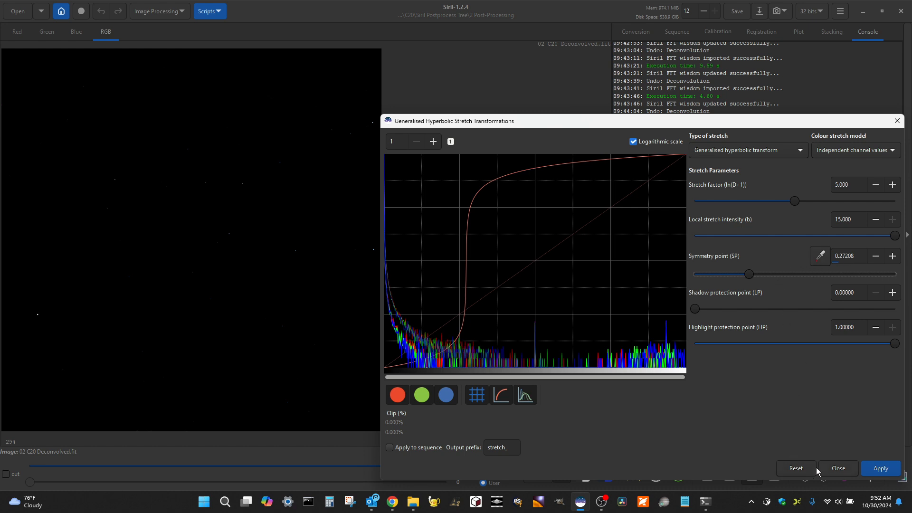
{"action": "left_click", "coordinate": [796, 468]}
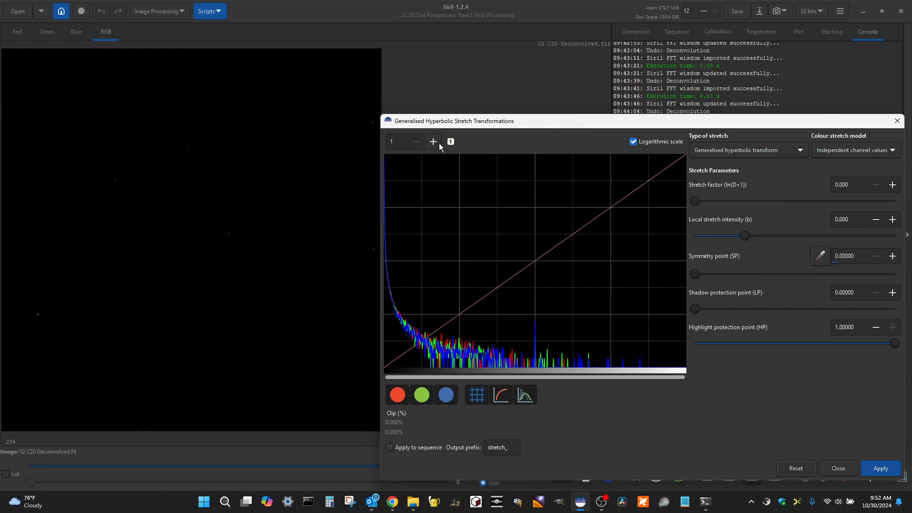
Magnify the histogram to a zoom factor of 100 and place the symmetry point on its peak at 0.00044.
{"action": "left_click", "coordinate": [404, 141]}
{"action": "type", "text": "00"}
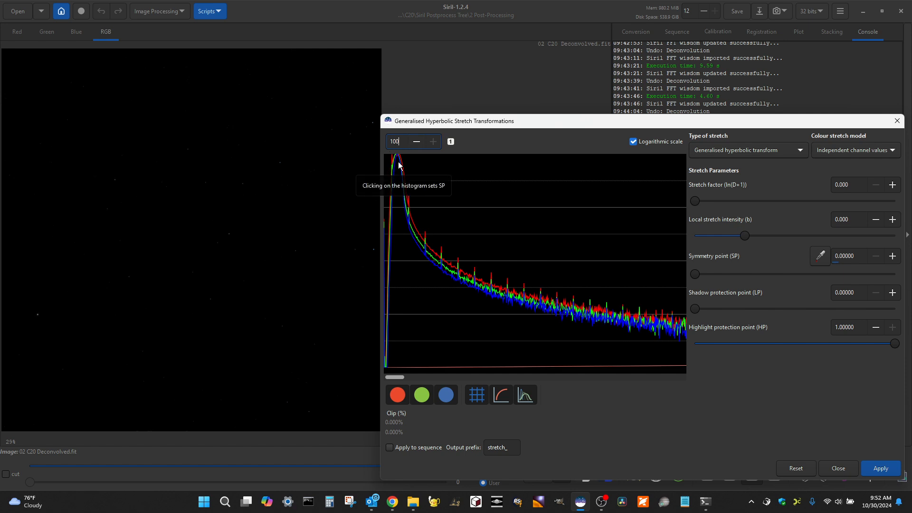
{"action": "double_click", "coordinate": [403, 141]}
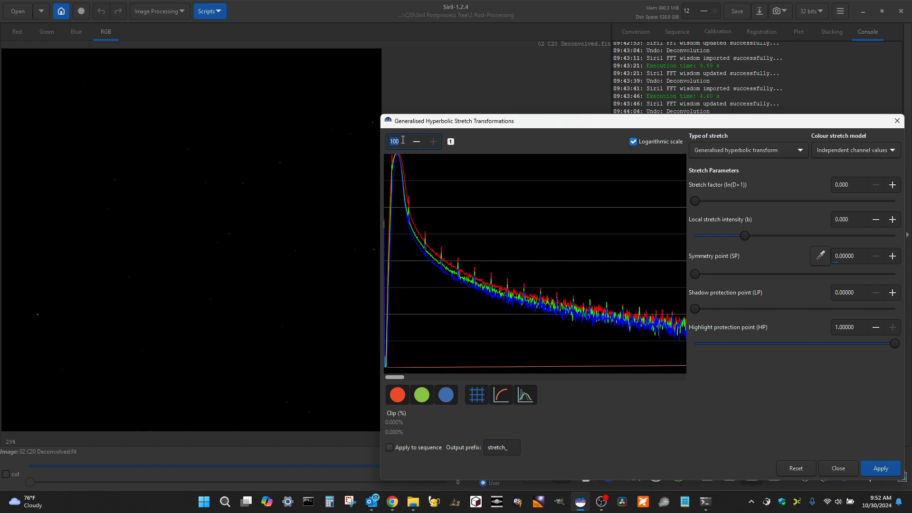
{"action": "type", "text": "100"}
{"action": "key", "text": "Return"}
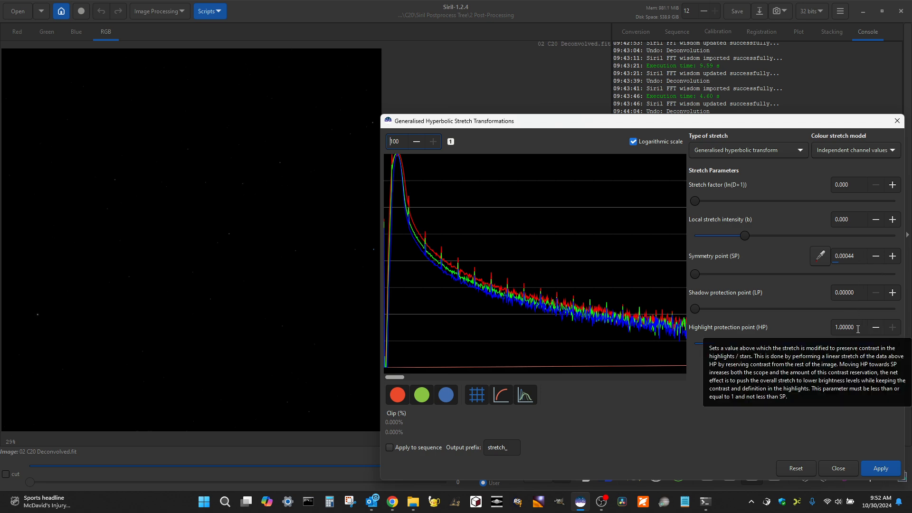
Try a shadow protection point of 0.00044, and return the shadow and highlight protection points to 0 and 1.
{"action": "left_click_drag", "start_coordinate": [697, 310], "coordinate": [715, 310]}
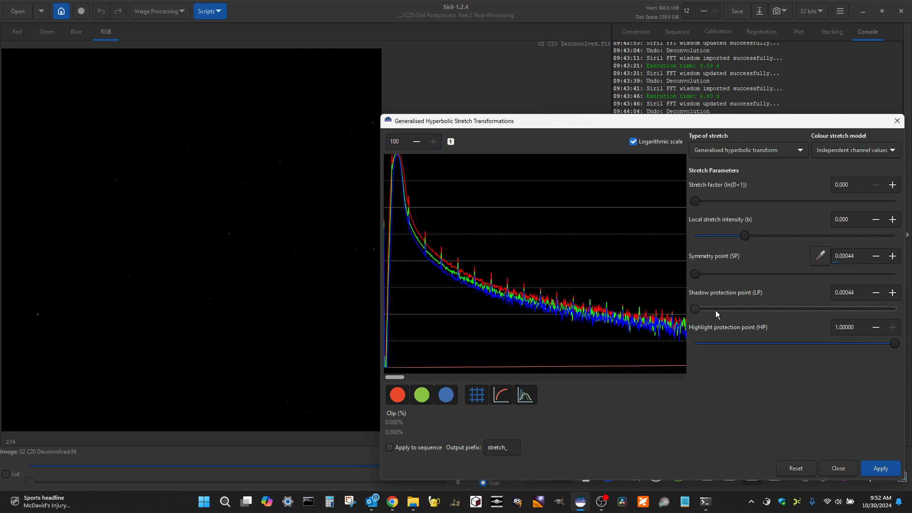
{"action": "left_click_drag", "start_coordinate": [695, 310], "coordinate": [681, 313]}
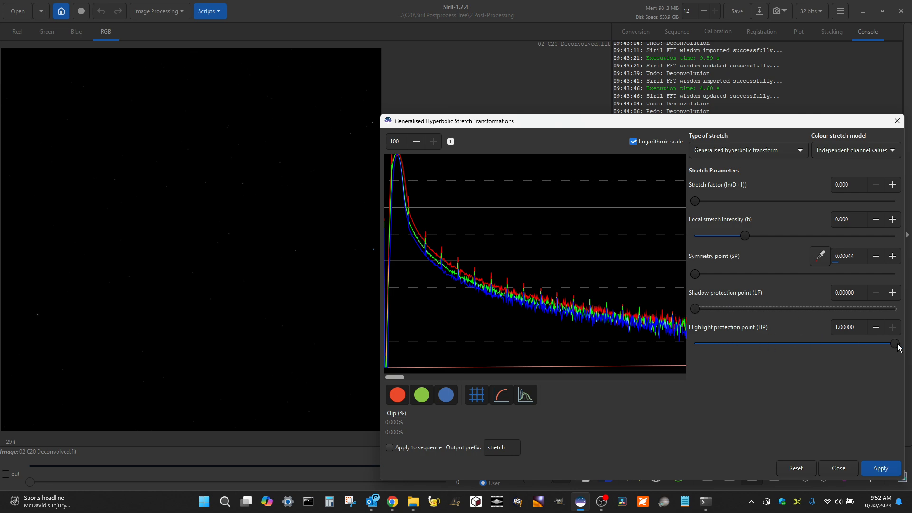
{"action": "left_click_drag", "start_coordinate": [846, 344], "coordinate": [909, 347]}
Set the local stretch intensity to 15 and the stretch factor to 5, with the full histogram shown.
{"action": "left_click_drag", "start_coordinate": [745, 236], "coordinate": [903, 238]}
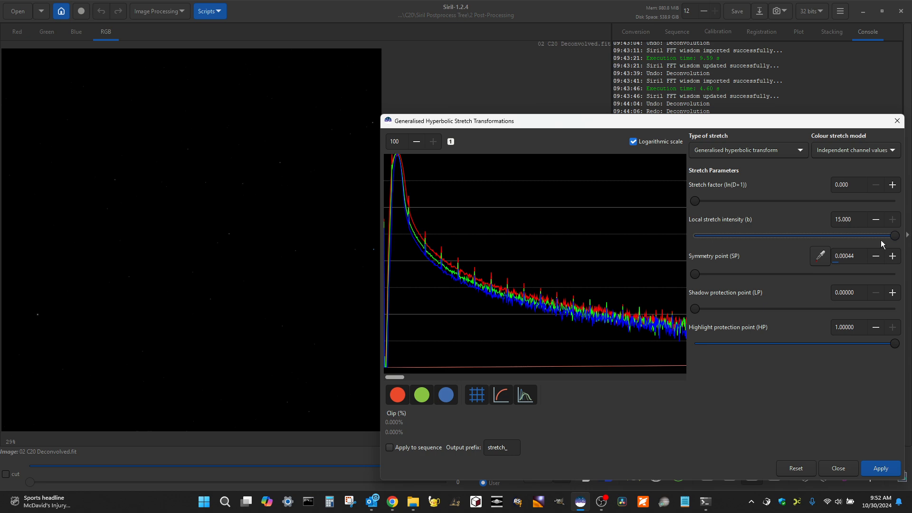
{"action": "left_click", "coordinate": [451, 142]}
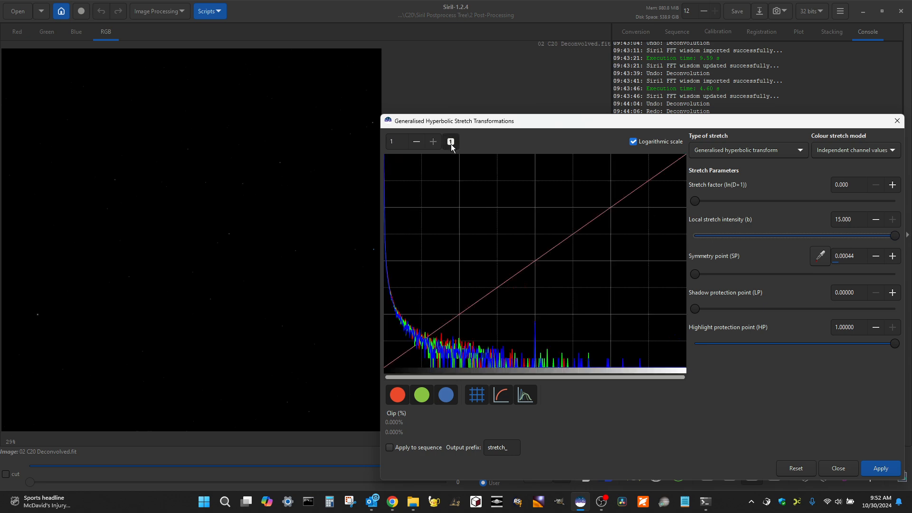
{"action": "left_click_drag", "start_coordinate": [713, 201], "coordinate": [769, 204]}
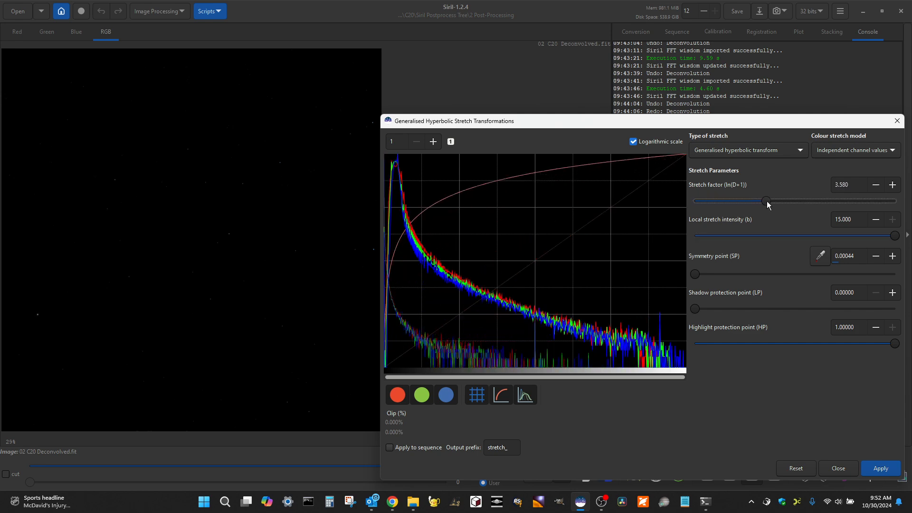
{"action": "left_click_drag", "start_coordinate": [854, 185], "coordinate": [792, 197]}
{"action": "type", "text": "5"}
{"action": "key", "text": "Return"}
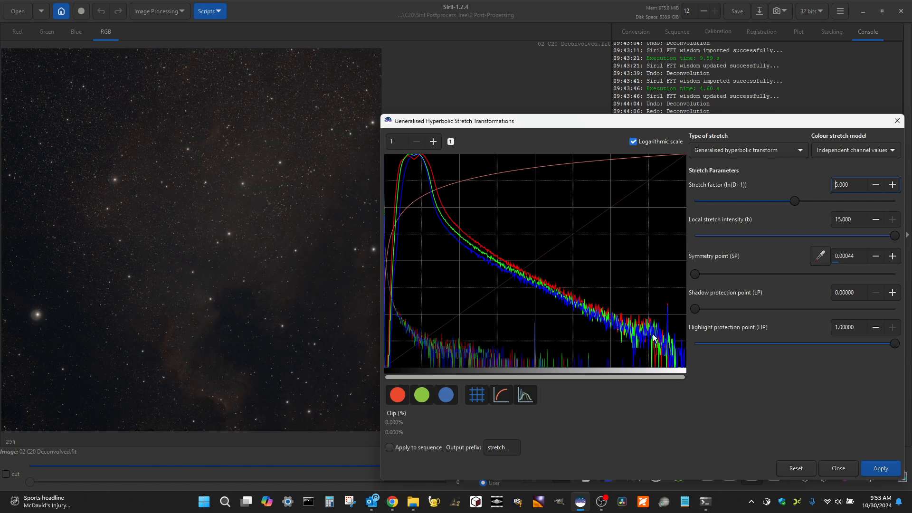
Lower the highlight protection point to 0.57518 and raise the stretch factor to 6.014.
{"action": "left_click_drag", "start_coordinate": [895, 344], "coordinate": [804, 338]}
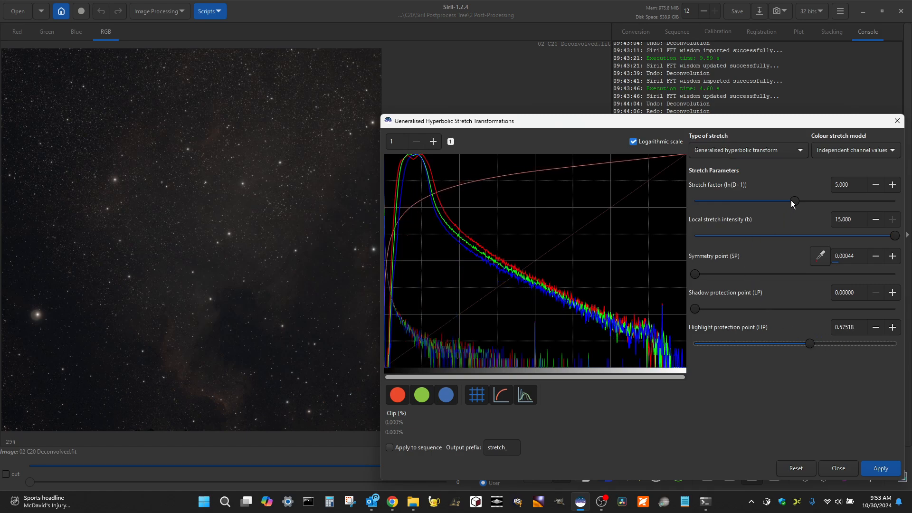
{"action": "left_click_drag", "start_coordinate": [794, 201], "coordinate": [801, 201]}
{"action": "left_click_drag", "start_coordinate": [807, 202], "coordinate": [812, 205]}
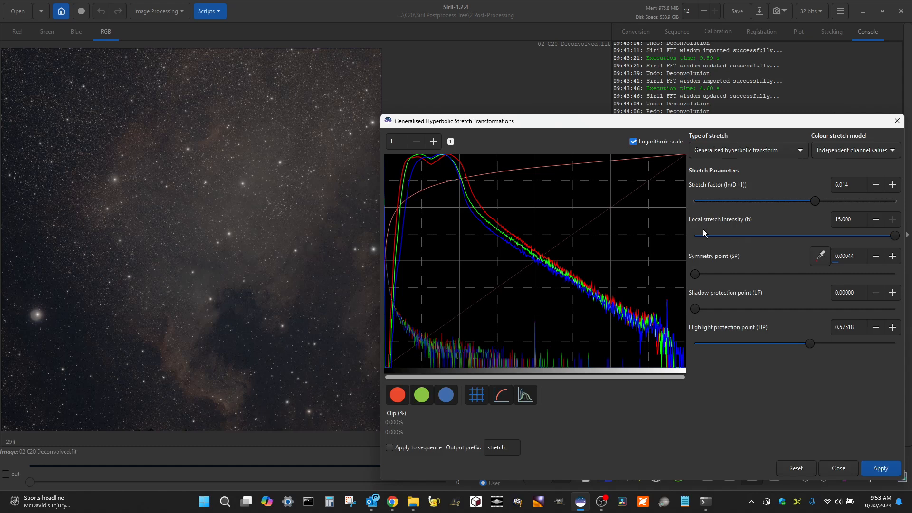
Set the stretch factor to 6 and the highlight protection point to 0.17661, and apply the hyperbolic stretch to the image.
{"action": "double_click", "coordinate": [853, 185]}
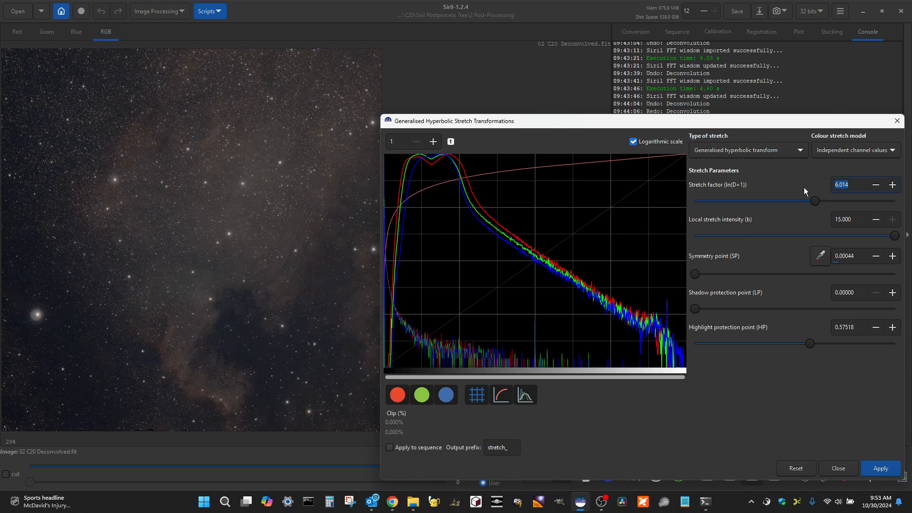
{"action": "type", "text": "6"}
{"action": "key", "text": "Return"}
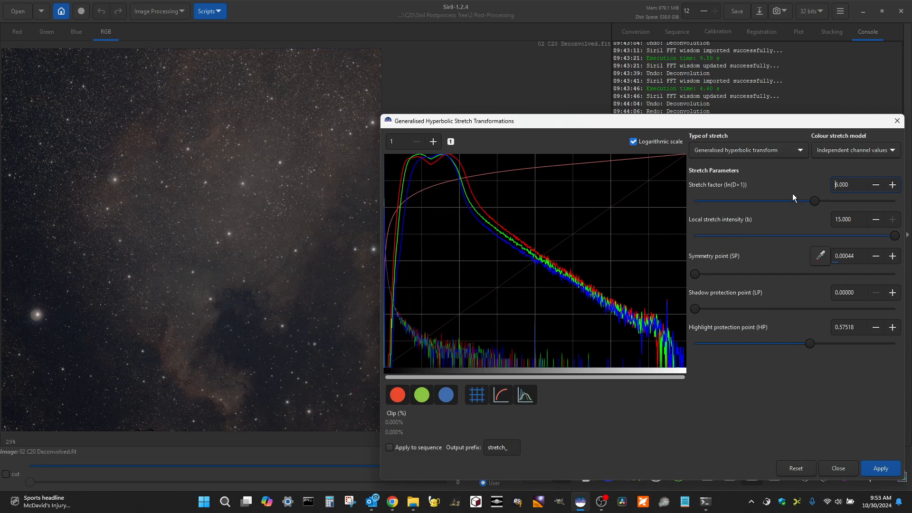
{"action": "left_click_drag", "start_coordinate": [810, 346], "coordinate": [749, 343]}
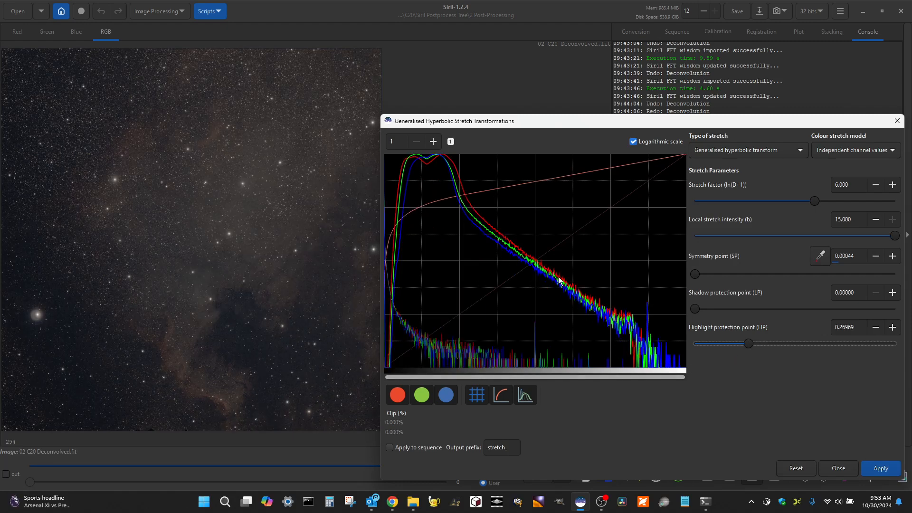
{"action": "left_click_drag", "start_coordinate": [747, 343], "coordinate": [730, 347]}
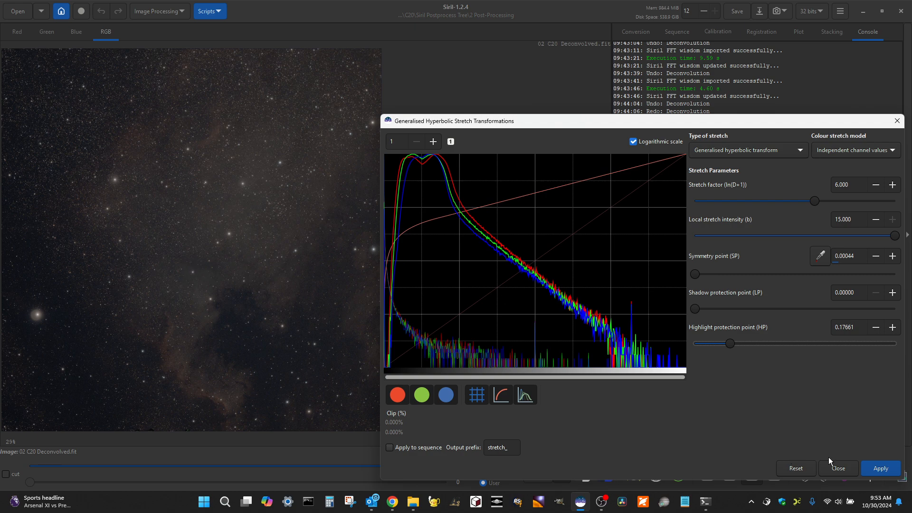
{"action": "left_click", "coordinate": [893, 471]}
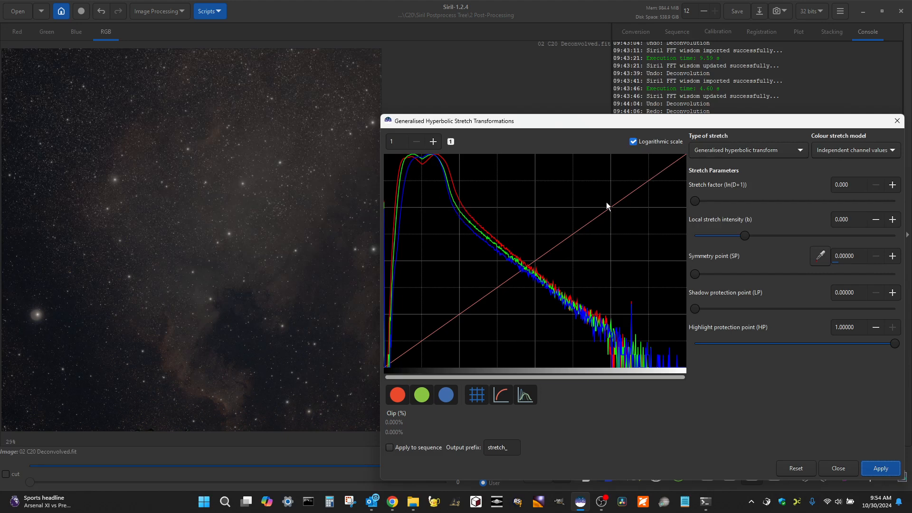
Try a second stretch with symmetry point 0.24647, stretch factor 1.098, shadow protection point 0.12888 and highlight protection point 0.37232.
{"action": "left_click_drag", "start_coordinate": [465, 121], "coordinate": [453, 57]}
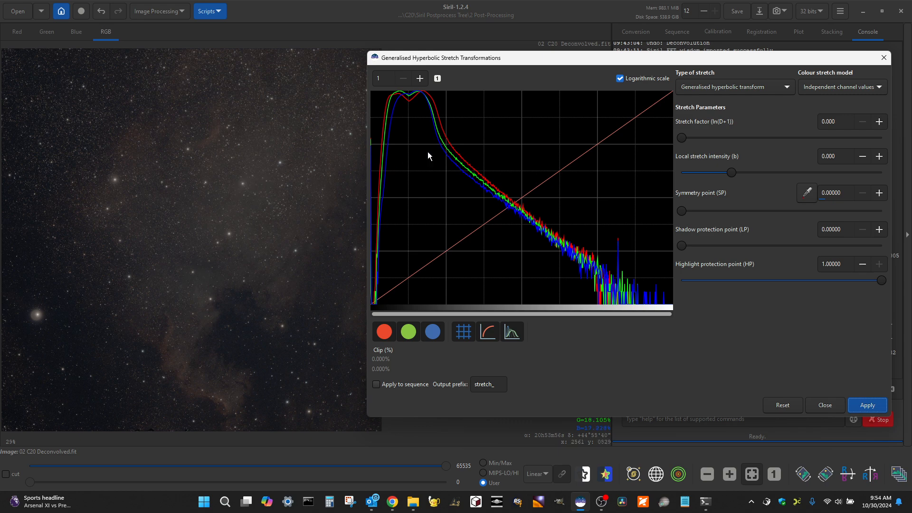
{"action": "left_click", "coordinate": [445, 149]}
{"action": "left_click_drag", "start_coordinate": [684, 137], "coordinate": [706, 139]}
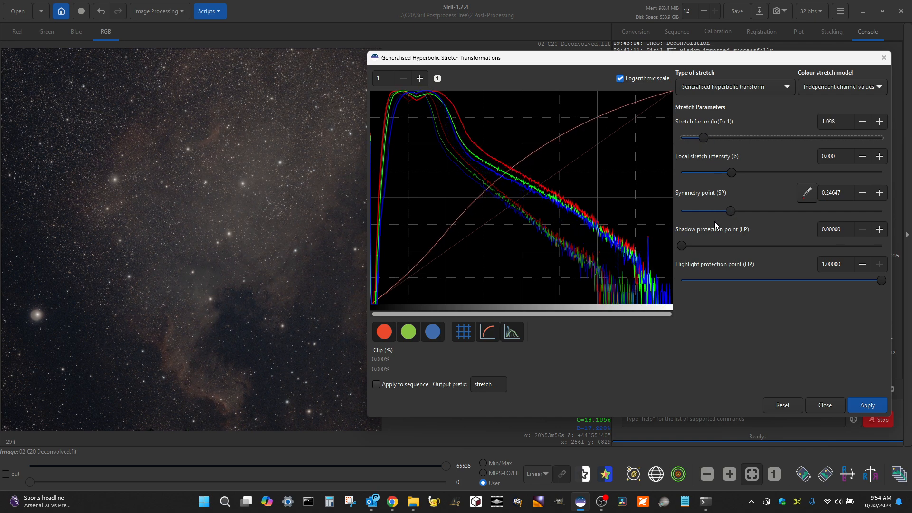
{"action": "left_click_drag", "start_coordinate": [884, 282], "coordinate": [771, 283]}
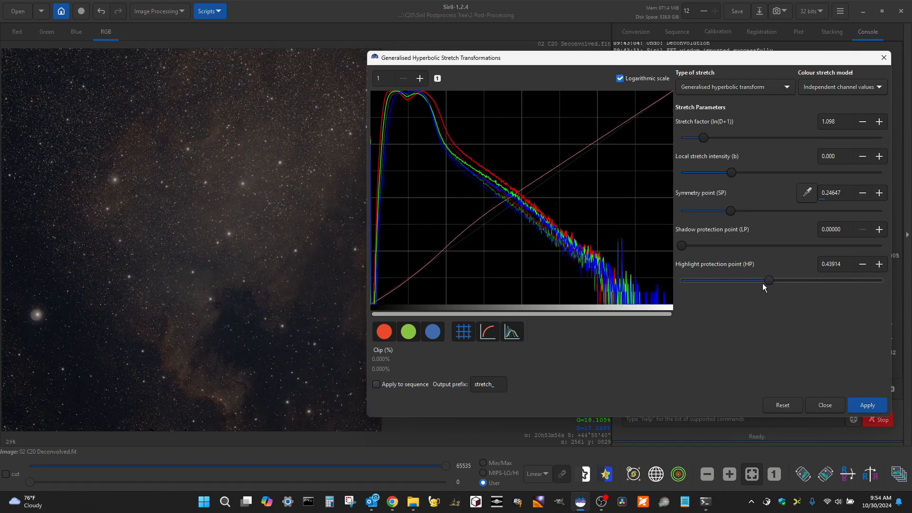
{"action": "left_click_drag", "start_coordinate": [680, 246], "coordinate": [707, 242]}
{"action": "left_click_drag", "start_coordinate": [769, 280], "coordinate": [757, 282]}
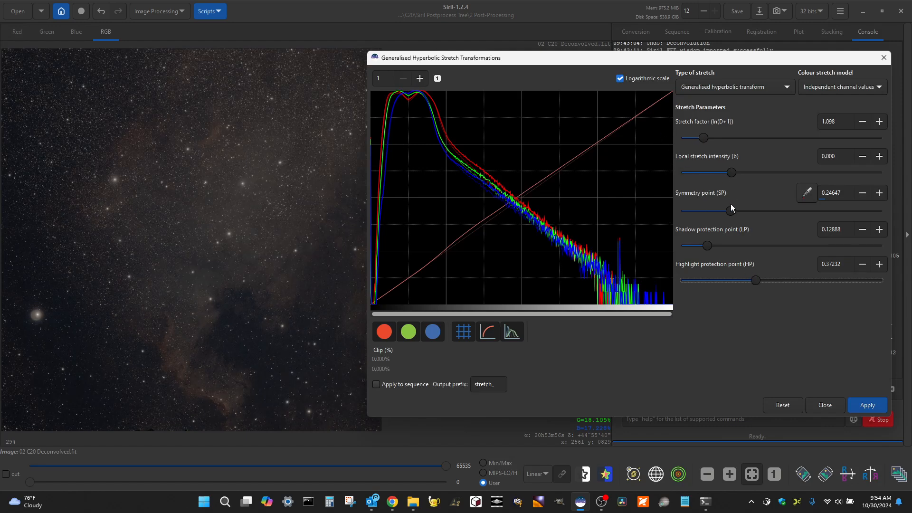
Try symmetry points of 0.06444, 0.43675 and 0.28401, ending with a stretch factor of 1.575.
{"action": "left_click_drag", "start_coordinate": [731, 210], "coordinate": [695, 216]}
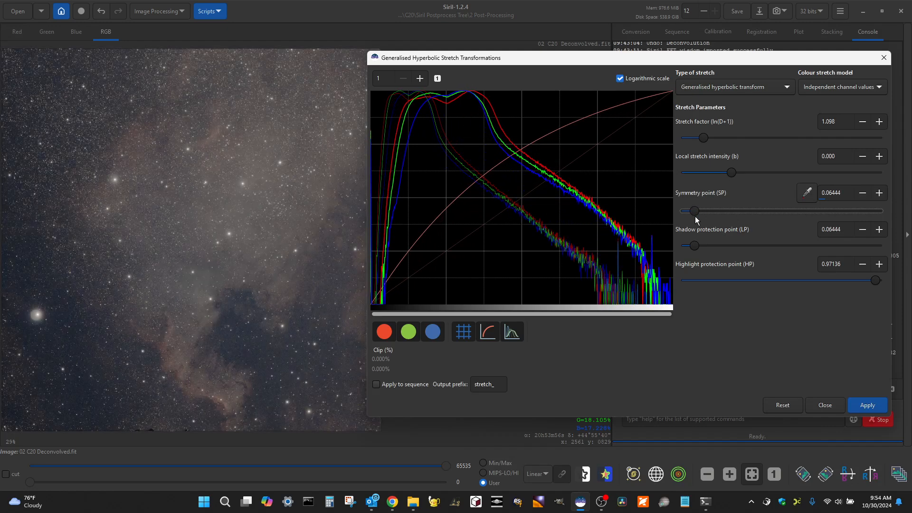
{"action": "left_click_drag", "start_coordinate": [697, 212], "coordinate": [769, 212]}
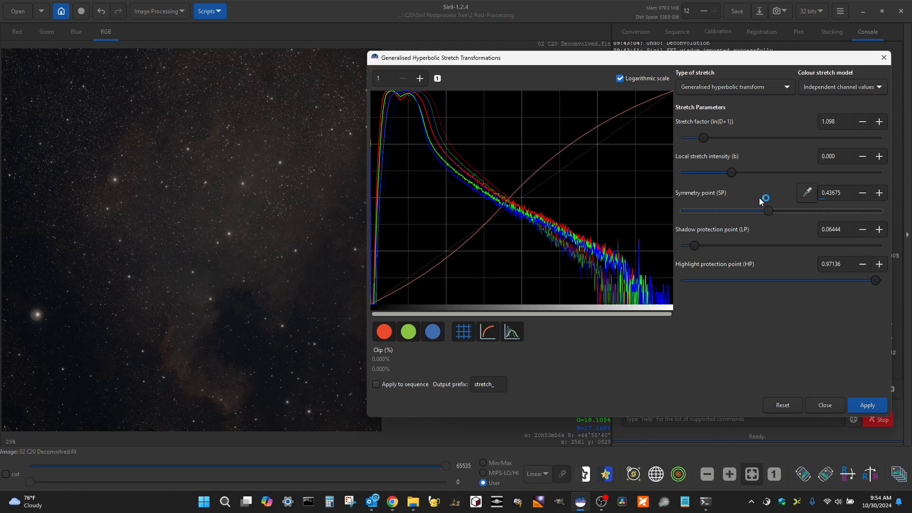
{"action": "left_click_drag", "start_coordinate": [703, 138], "coordinate": [715, 140]}
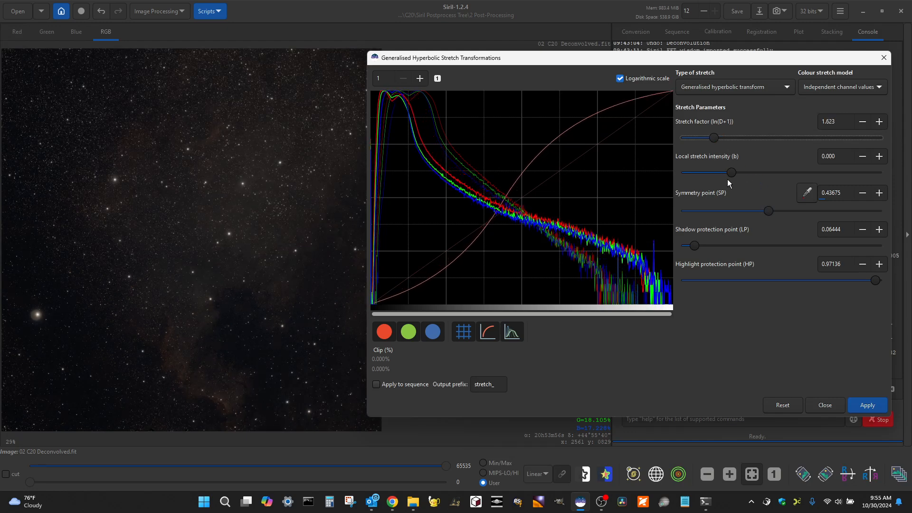
{"action": "left_click_drag", "start_coordinate": [768, 211], "coordinate": [739, 213]}
{"action": "left_click_drag", "start_coordinate": [714, 138], "coordinate": [698, 143]}
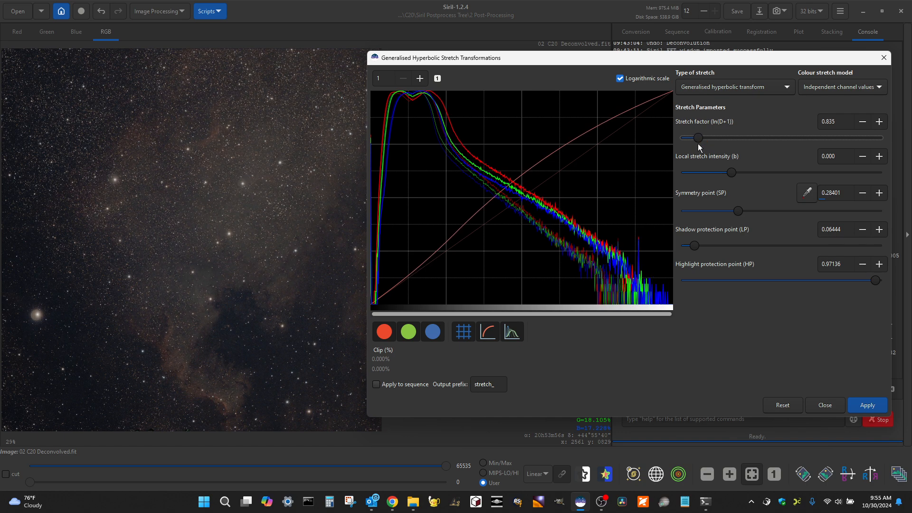
{"action": "left_click_drag", "start_coordinate": [699, 143], "coordinate": [711, 147]}
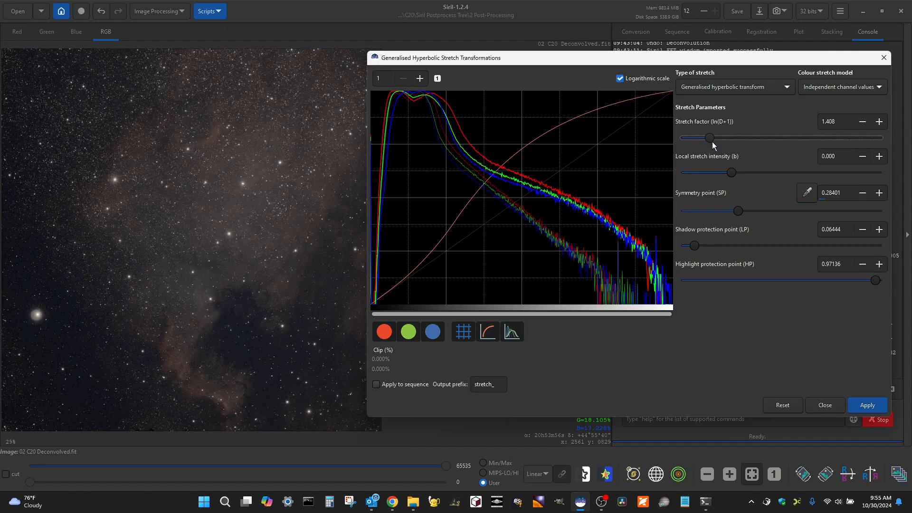
{"action": "left_click_drag", "start_coordinate": [708, 140], "coordinate": [710, 140]}
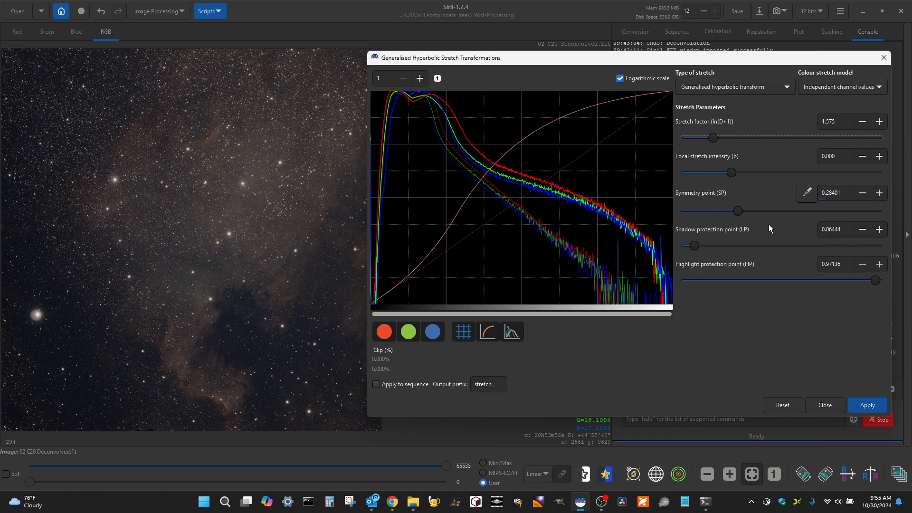
Try a symmetry point of 0.21718 with a highlight protection point of 0.42721, and reset all stretch parameters.
{"action": "left_click_drag", "start_coordinate": [873, 279], "coordinate": [788, 281]}
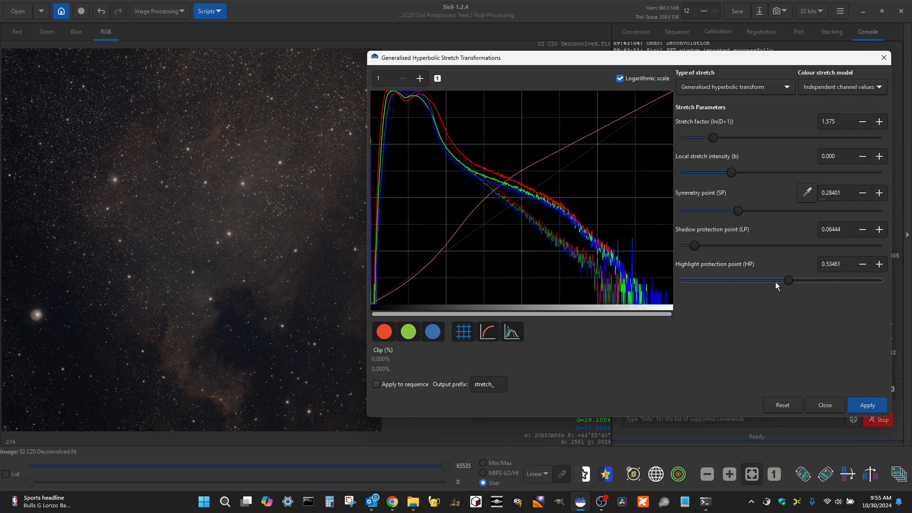
{"action": "mouse_move", "coordinate": [787, 282]}
{"action": "left_mouse_down"}
{"action": "mouse_move", "coordinate": [777, 282]}
{"action": "mouse_move", "coordinate": [785, 288]}
{"action": "left_mouse_up"}
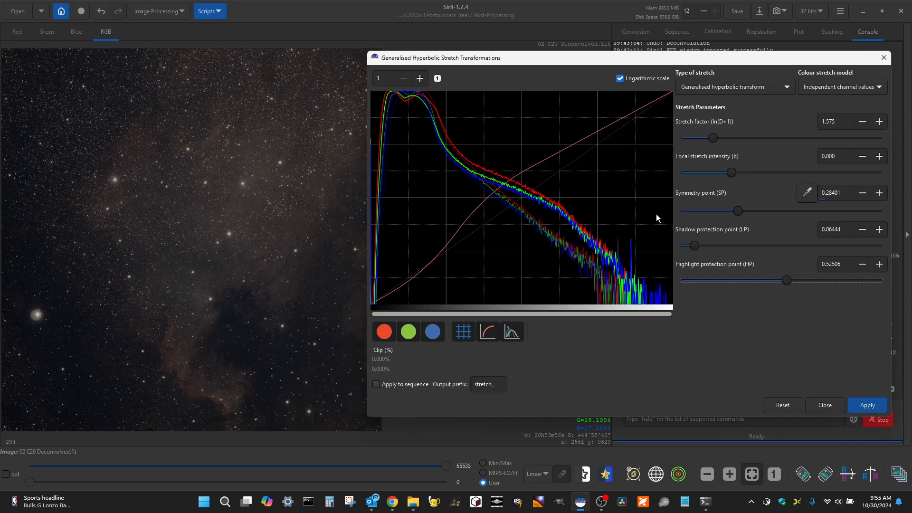
{"action": "left_click_drag", "start_coordinate": [739, 213], "coordinate": [723, 211]}
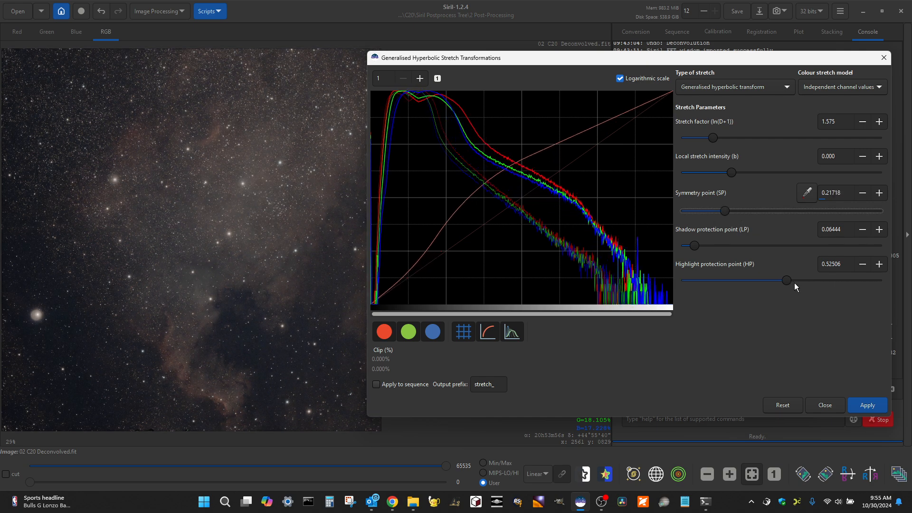
{"action": "left_click_drag", "start_coordinate": [787, 281], "coordinate": [767, 279]}
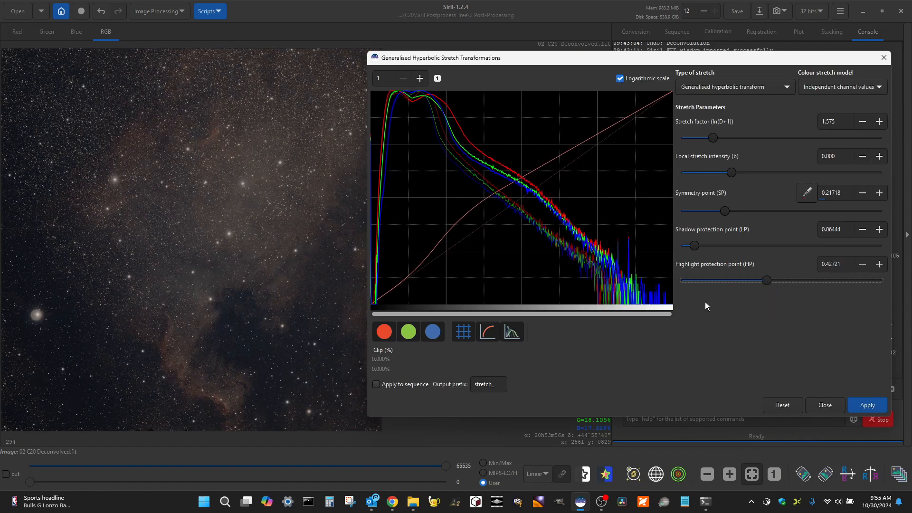
{"action": "left_click", "coordinate": [786, 406]}
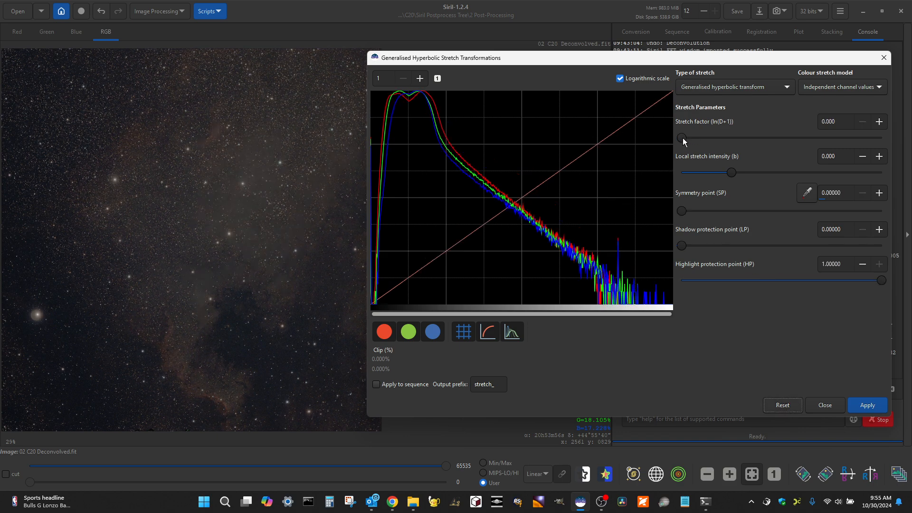
Set the stretch factor to 0.716, the highlight protection point to 0.84010 and the symmetry point to 0.24582, keeping shadow protection at 0.
{"action": "left_click_drag", "start_coordinate": [683, 138], "coordinate": [697, 142]}
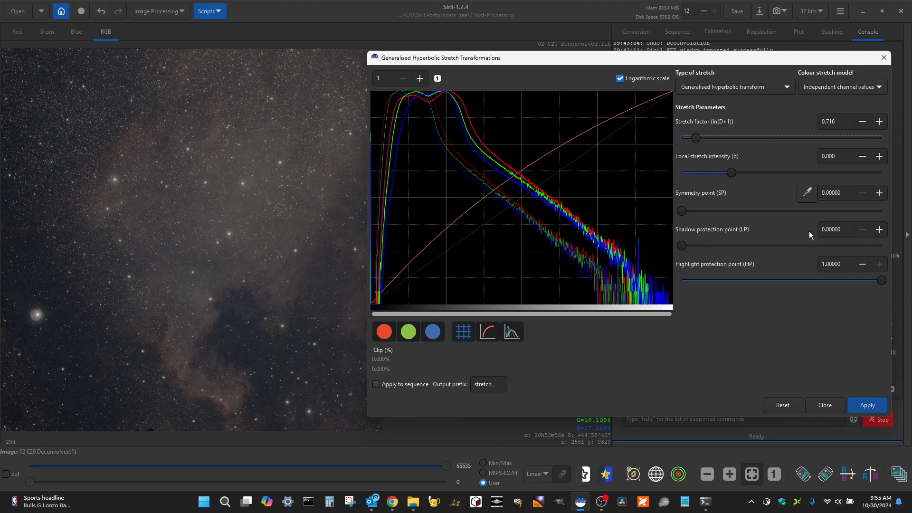
{"action": "left_click_drag", "start_coordinate": [883, 280], "coordinate": [851, 290]}
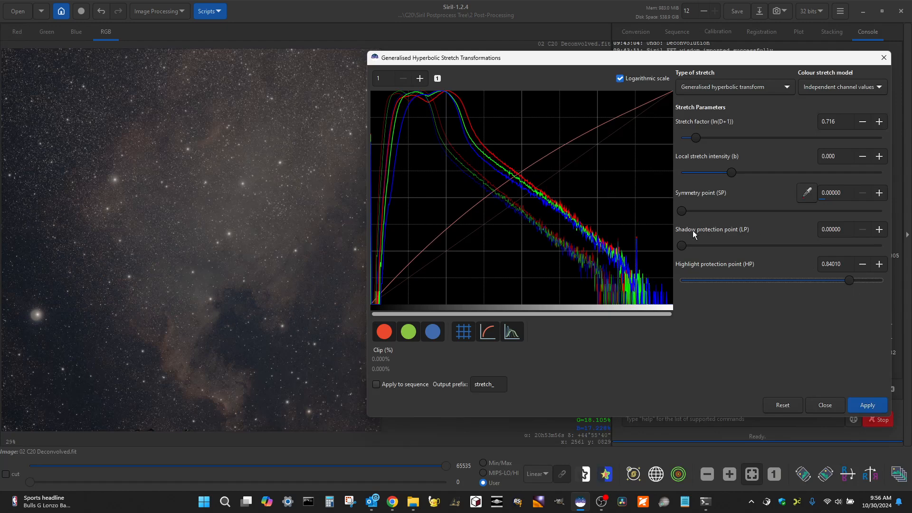
{"action": "left_click_drag", "start_coordinate": [682, 217], "coordinate": [697, 246]}
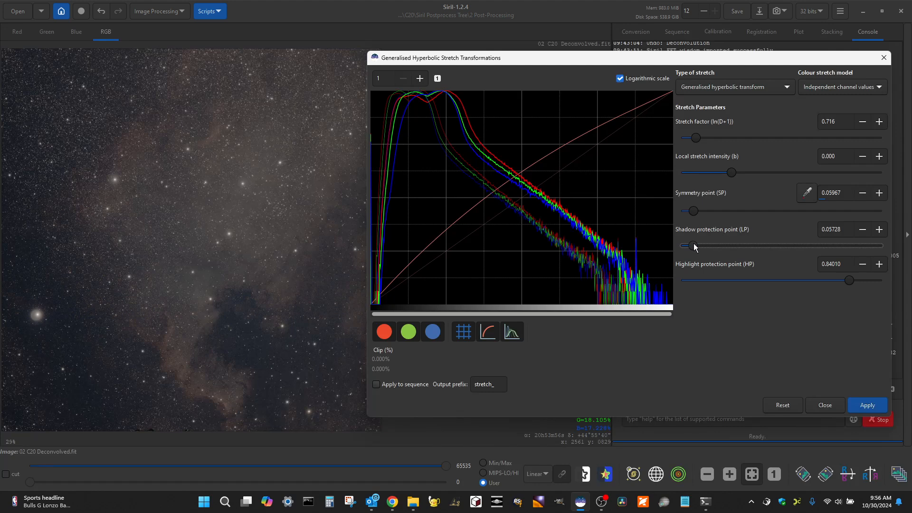
{"action": "left_click_drag", "start_coordinate": [694, 246], "coordinate": [675, 246]}
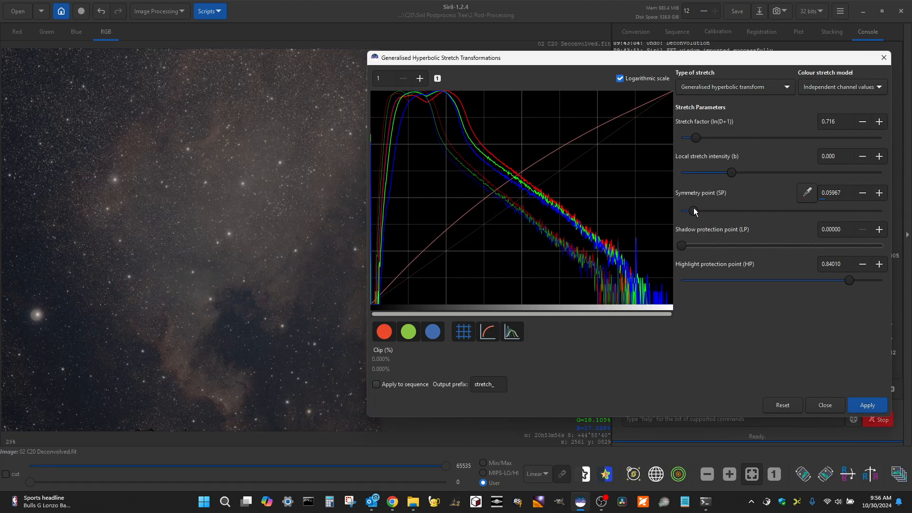
{"action": "left_click_drag", "start_coordinate": [694, 211], "coordinate": [715, 218]}
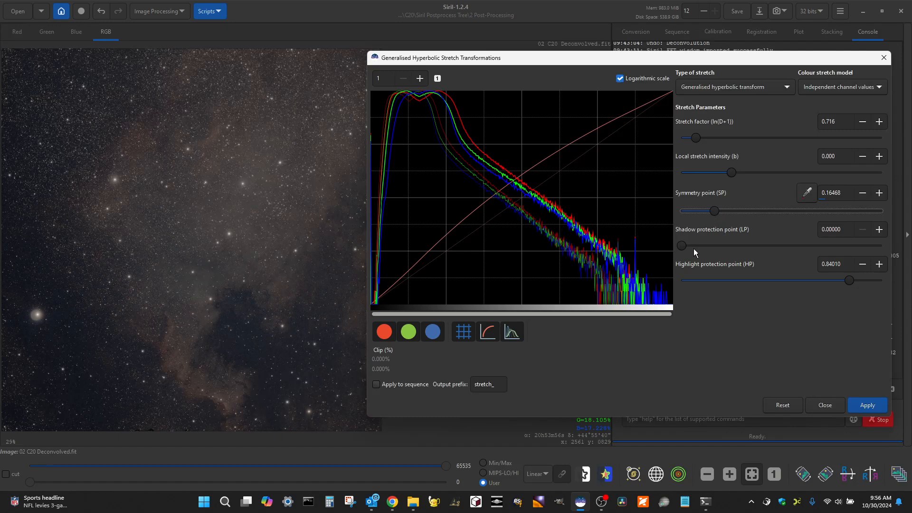
{"action": "mouse_move", "coordinate": [715, 212]}
{"action": "left_mouse_down"}
{"action": "mouse_move", "coordinate": [703, 214]}
{"action": "mouse_move", "coordinate": [729, 216]}
{"action": "left_mouse_up"}
Lower the local stretch intensity to -5 and raise the stretch factor to 3.628.
{"action": "left_click_drag", "start_coordinate": [731, 173], "coordinate": [740, 172]}
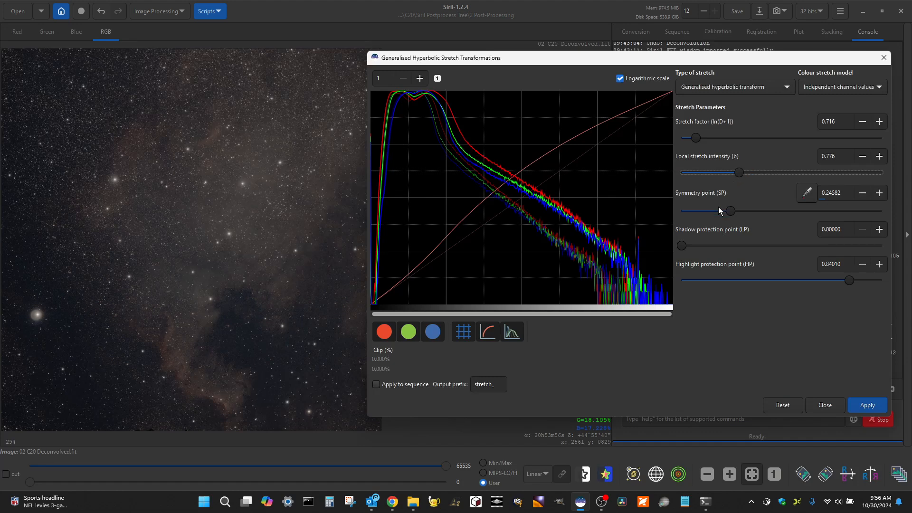
{"action": "left_click_drag", "start_coordinate": [740, 173], "coordinate": [671, 184]}
{"action": "left_click_drag", "start_coordinate": [696, 142], "coordinate": [801, 149]}
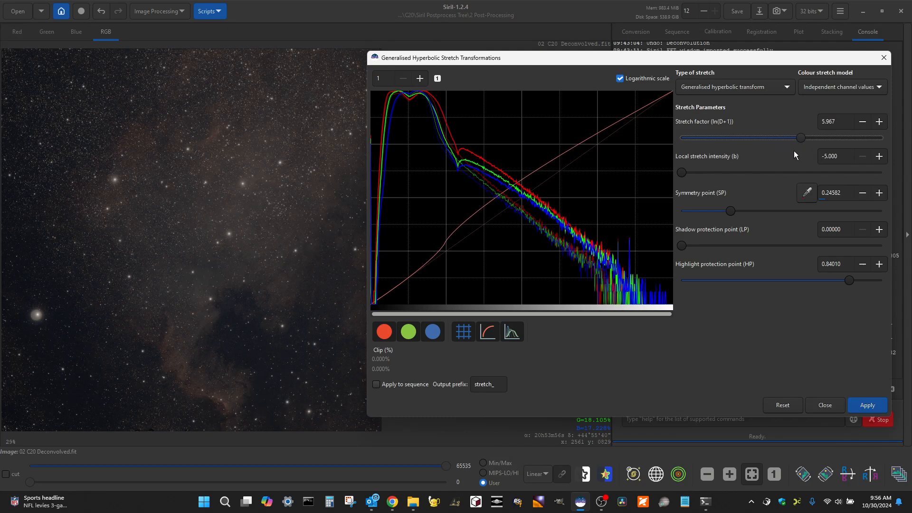
{"action": "left_click_drag", "start_coordinate": [815, 152], "coordinate": [751, 152]}
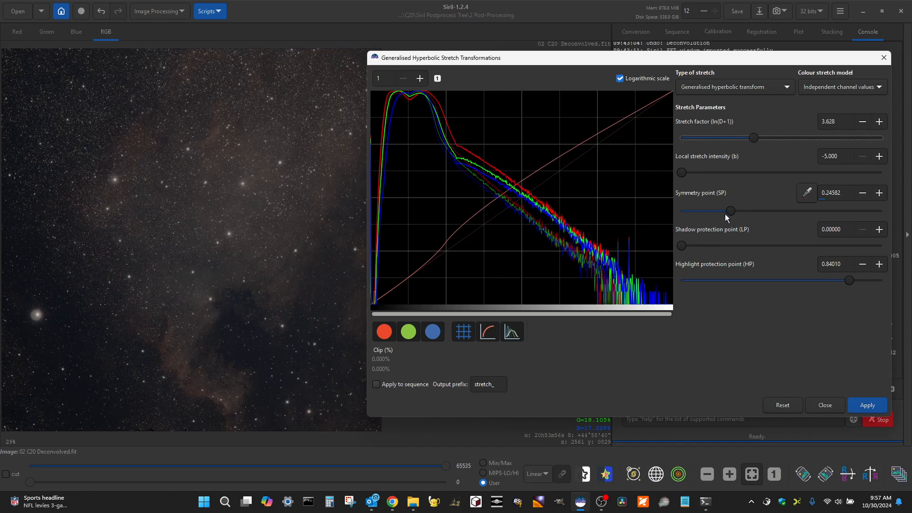
Compare symmetry points between 0.10263 and 0.31742, and settle the symmetry point at 0.16468.
{"action": "mouse_move", "coordinate": [732, 210]}
{"action": "left_mouse_down"}
{"action": "mouse_move", "coordinate": [690, 207]}
{"action": "mouse_move", "coordinate": [745, 200]}
{"action": "left_mouse_up"}
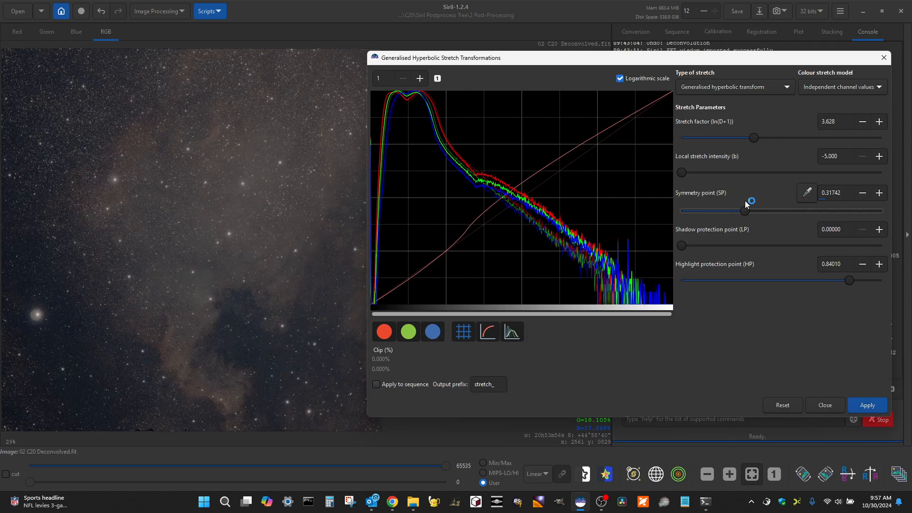
{"action": "mouse_move", "coordinate": [747, 212]}
{"action": "left_mouse_down"}
{"action": "mouse_move", "coordinate": [792, 214]}
{"action": "mouse_move", "coordinate": [733, 216]}
{"action": "left_mouse_up"}
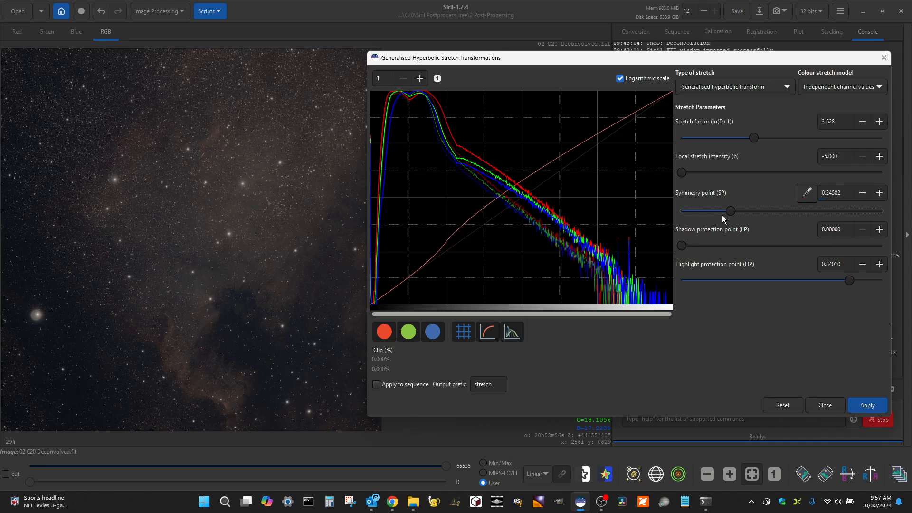
{"action": "left_click_drag", "start_coordinate": [729, 209], "coordinate": [717, 215]}
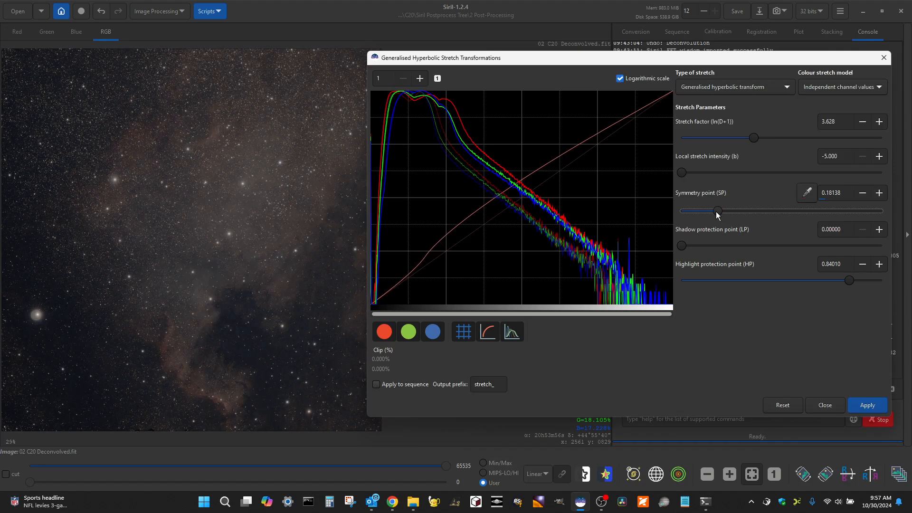
{"action": "left_click_drag", "start_coordinate": [720, 211], "coordinate": [714, 212]}
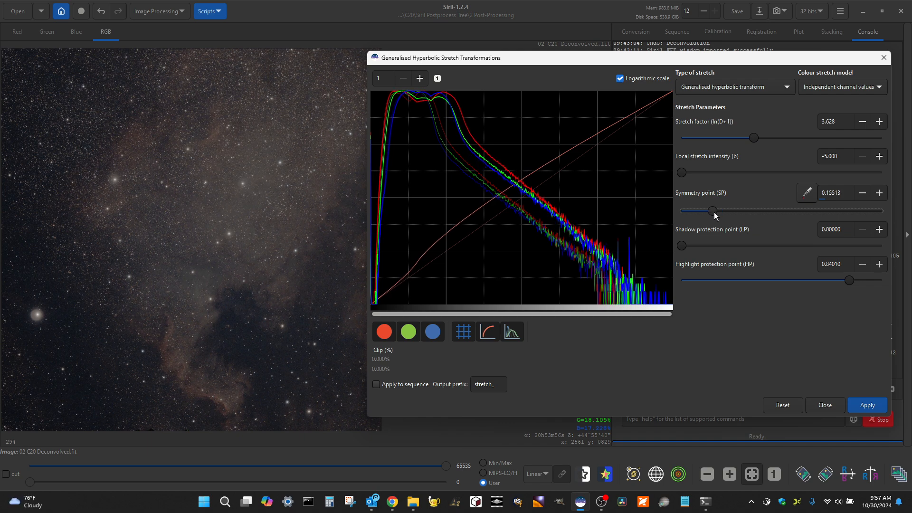
{"action": "left_click_drag", "start_coordinate": [715, 212], "coordinate": [717, 213]}
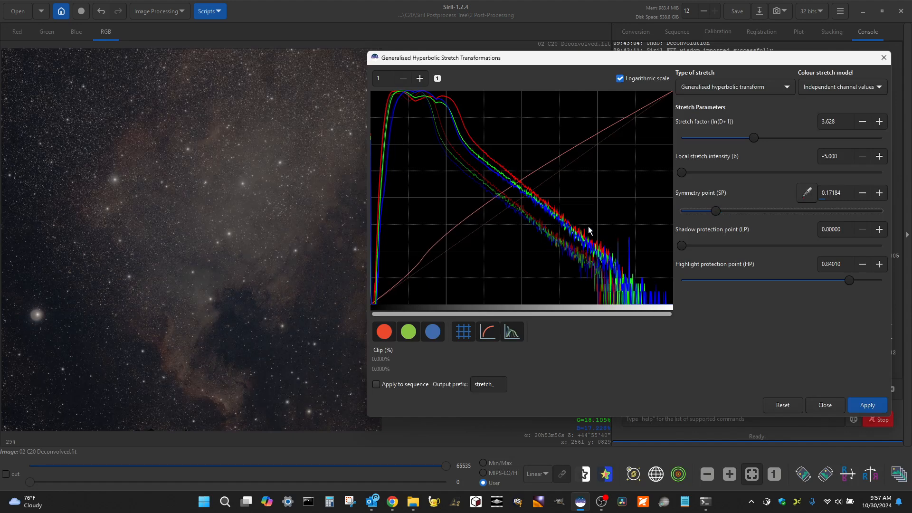
{"action": "mouse_move", "coordinate": [717, 209]}
{"action": "left_mouse_down"}
{"action": "mouse_move", "coordinate": [694, 213]}
{"action": "mouse_move", "coordinate": [703, 213]}
{"action": "left_mouse_up"}
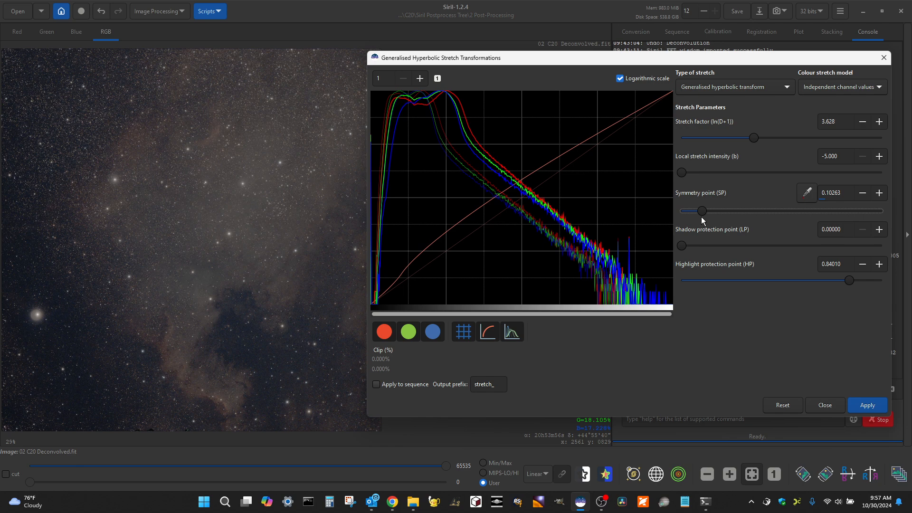
{"action": "left_click_drag", "start_coordinate": [703, 213], "coordinate": [715, 215]}
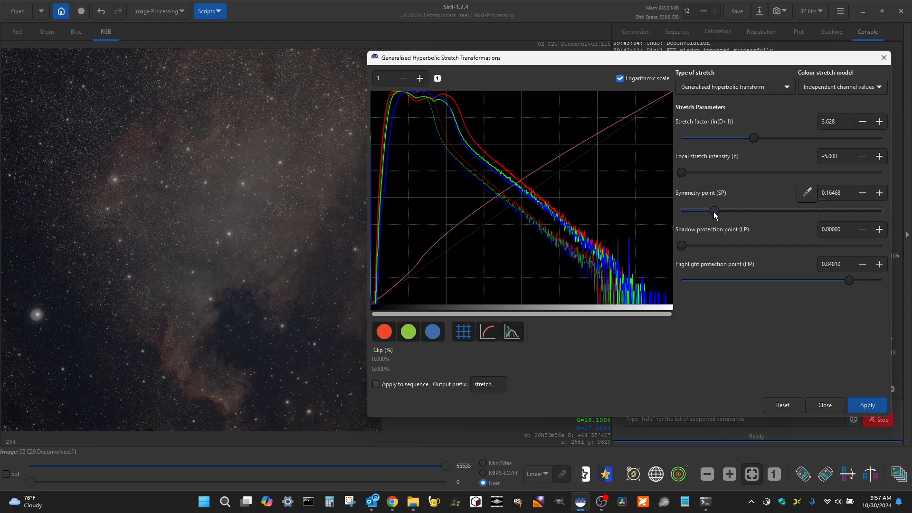
Fine-tune the symmetry point to 0.15752, apply the second stretch and close the stretch dialog.
{"action": "left_click_drag", "start_coordinate": [715, 215], "coordinate": [715, 214]}
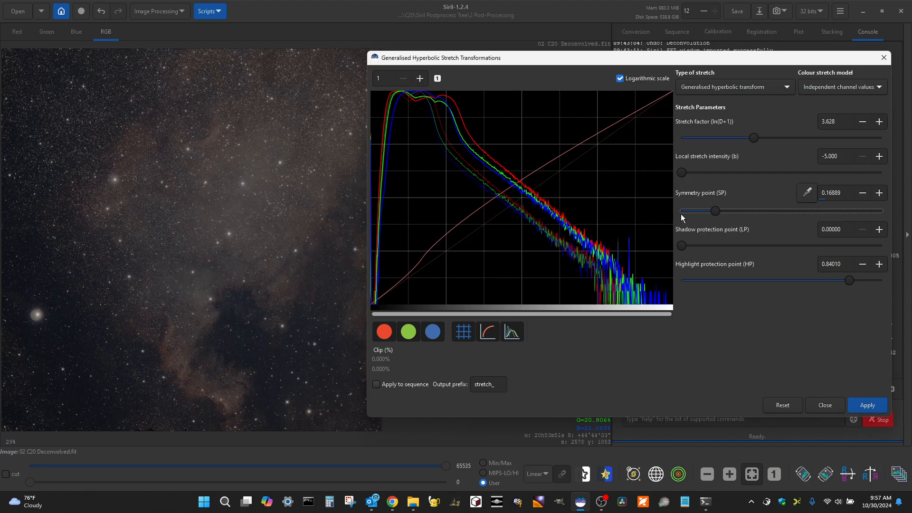
{"action": "left_click_drag", "start_coordinate": [717, 211], "coordinate": [715, 214]}
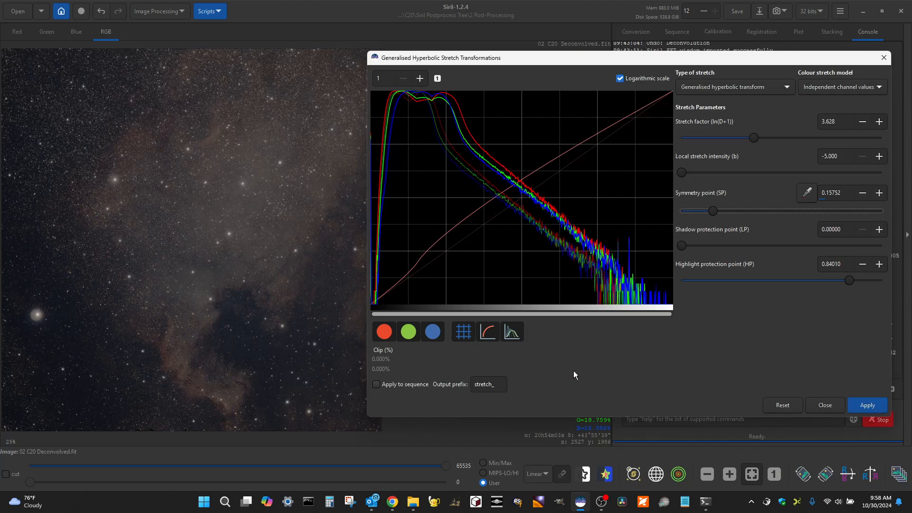
{"action": "left_click", "coordinate": [866, 406]}
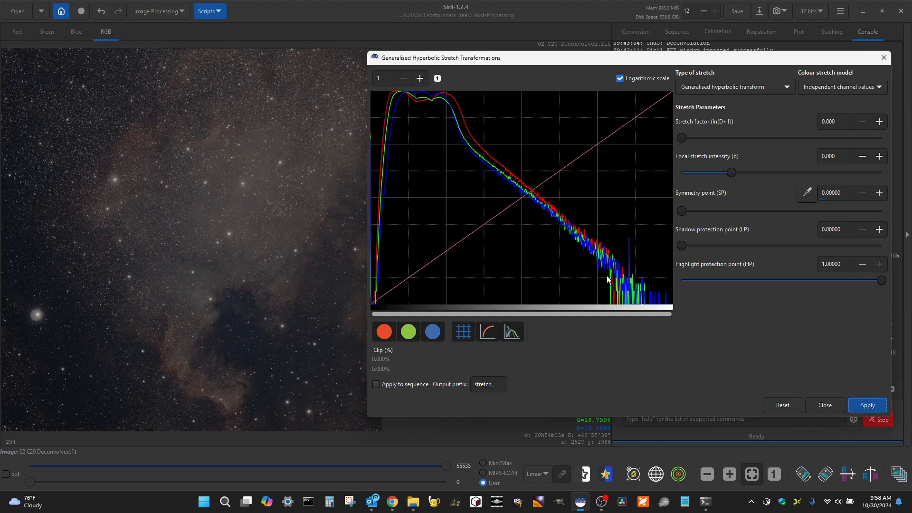
{"action": "left_click", "coordinate": [829, 404]}
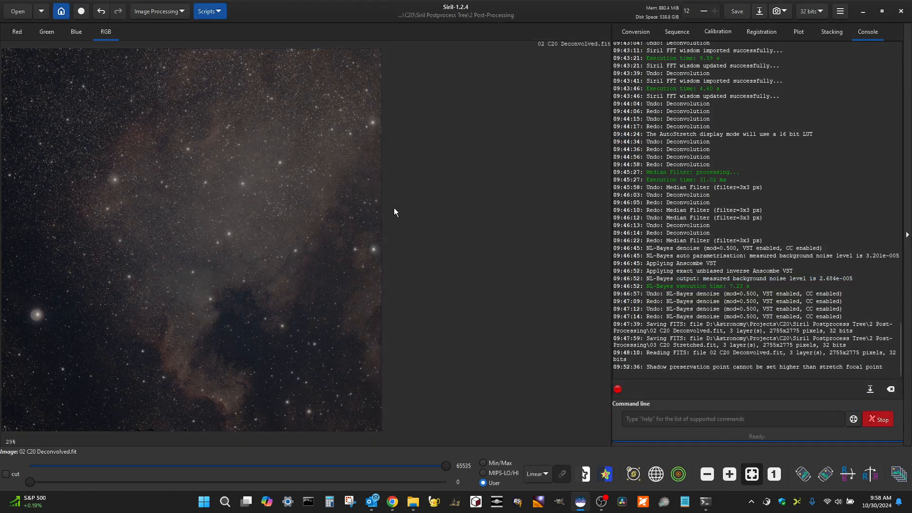
Compare the image before and after the second stretch by undoing and redoing it, and inspect the nebula's detail up close.
{"action": "left_click", "coordinate": [101, 16]}
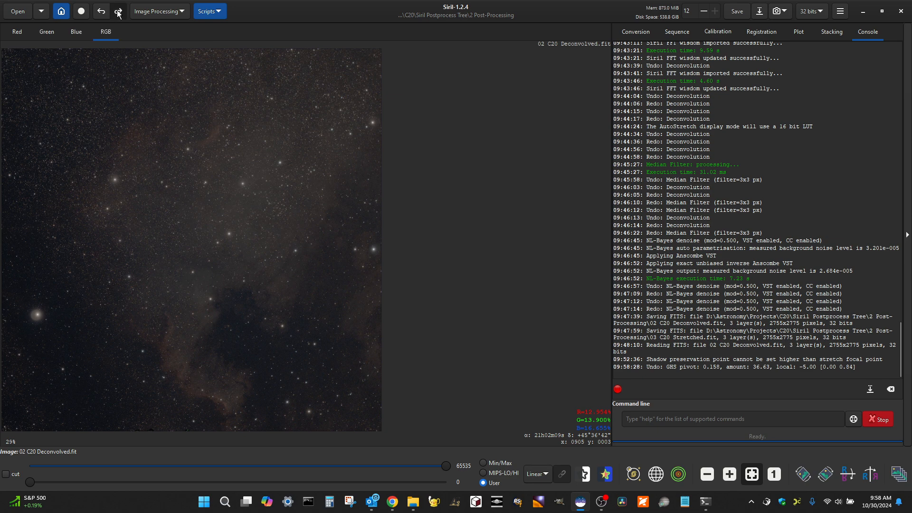
{"action": "left_click", "coordinate": [118, 14]}
{"action": "left_click", "coordinate": [101, 12]}
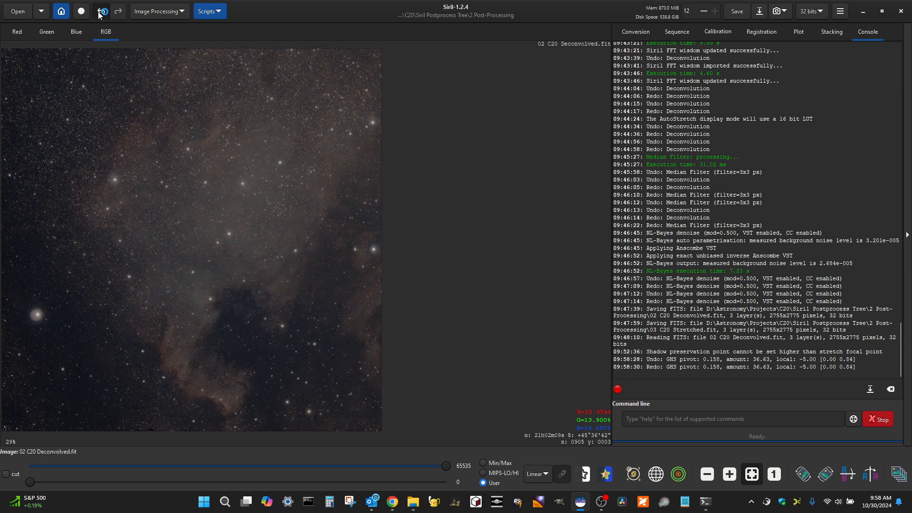
{"action": "left_click", "coordinate": [115, 17]}
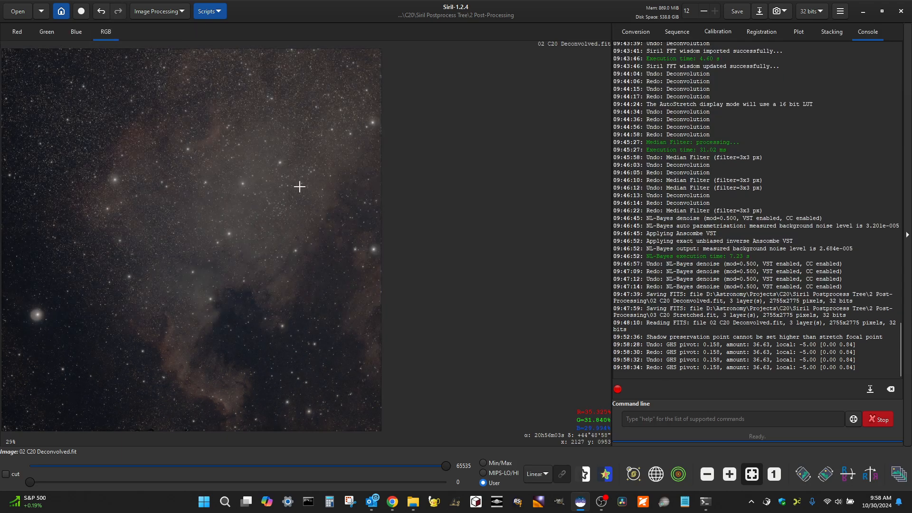
{"action": "scroll", "coordinate": [204, 383], "scroll_direction": "up", "scroll_amount": 3}
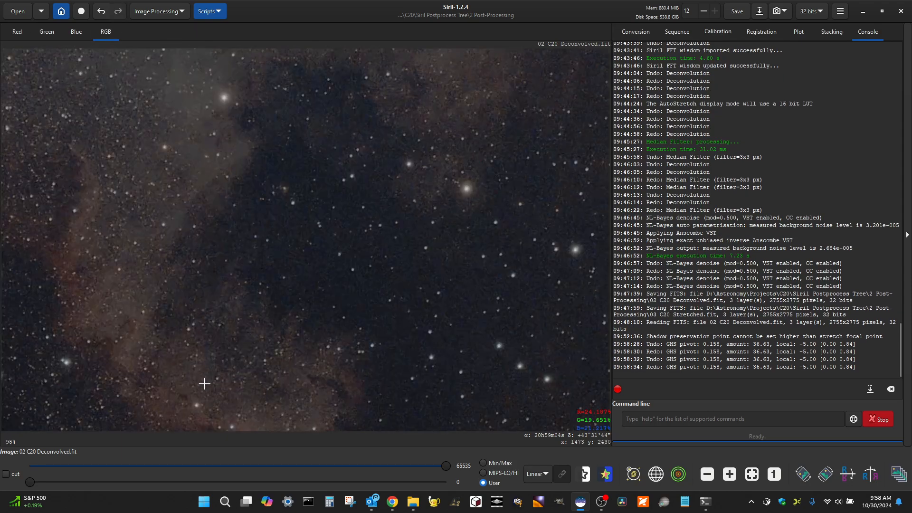
{"action": "scroll", "coordinate": [205, 384], "scroll_direction": "down", "scroll_amount": 3}
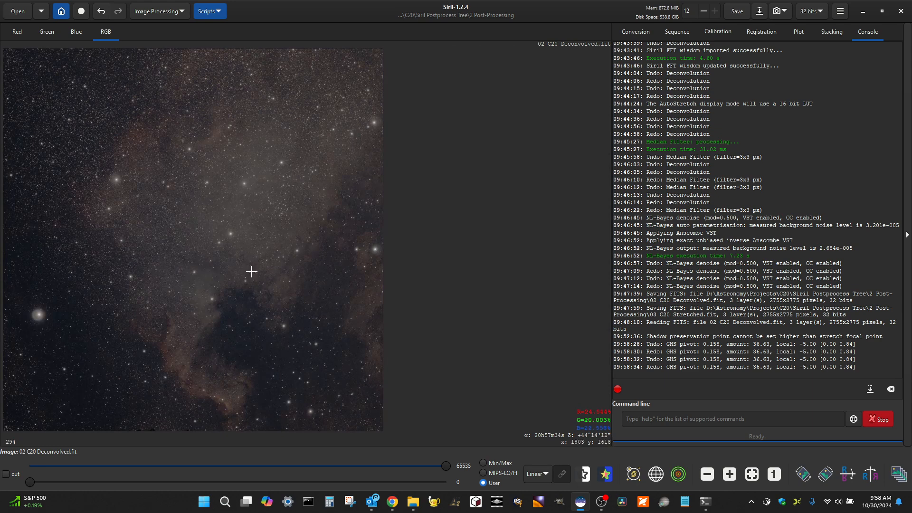
{"action": "scroll", "coordinate": [251, 266], "scroll_direction": "down", "scroll_amount": 1}
{"action": "scroll", "coordinate": [250, 255], "scroll_direction": "up", "scroll_amount": 1}
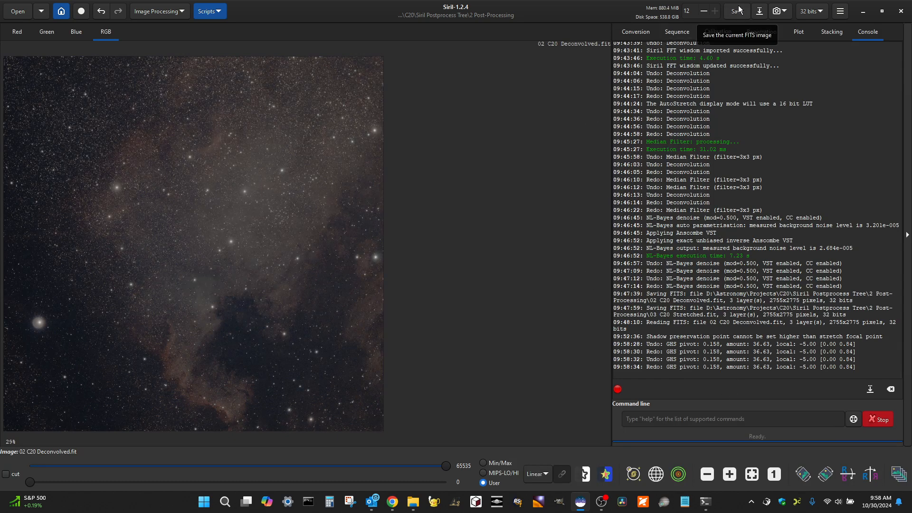
{"action": "left_click", "coordinate": [760, 11]}
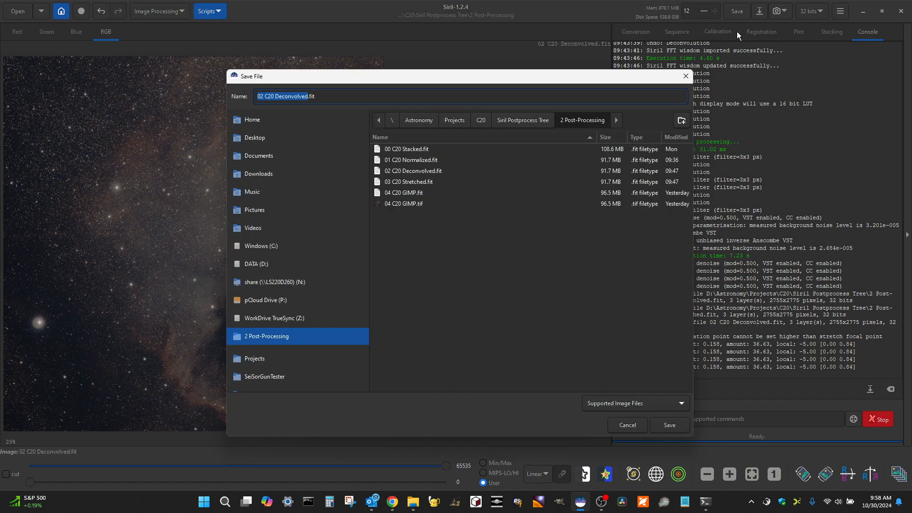
{"action": "left_click", "coordinate": [413, 182]}
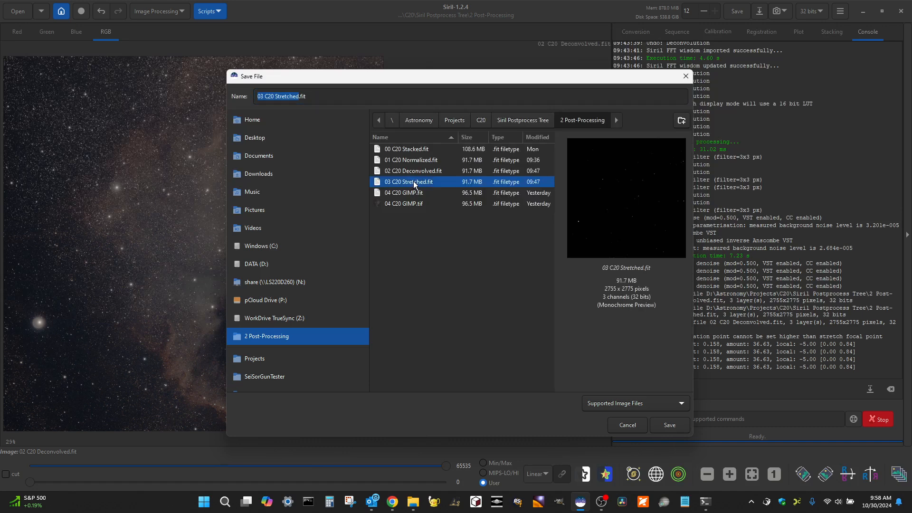
{"action": "left_click", "coordinate": [665, 427]}
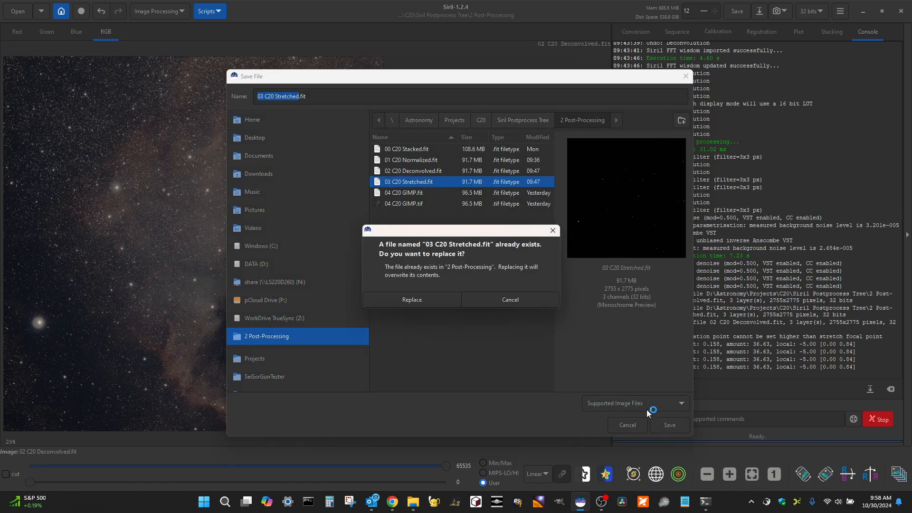
{"action": "left_click", "coordinate": [522, 303]}
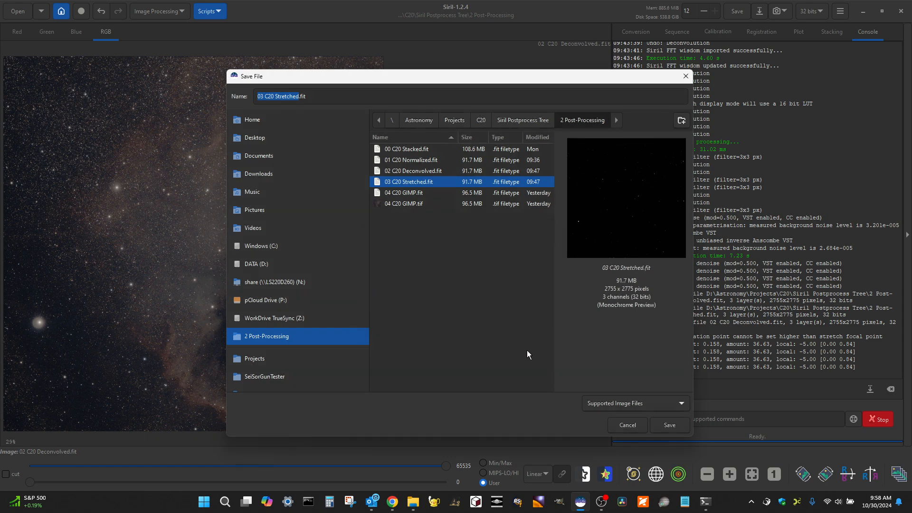
{"action": "left_click", "coordinate": [634, 427]}
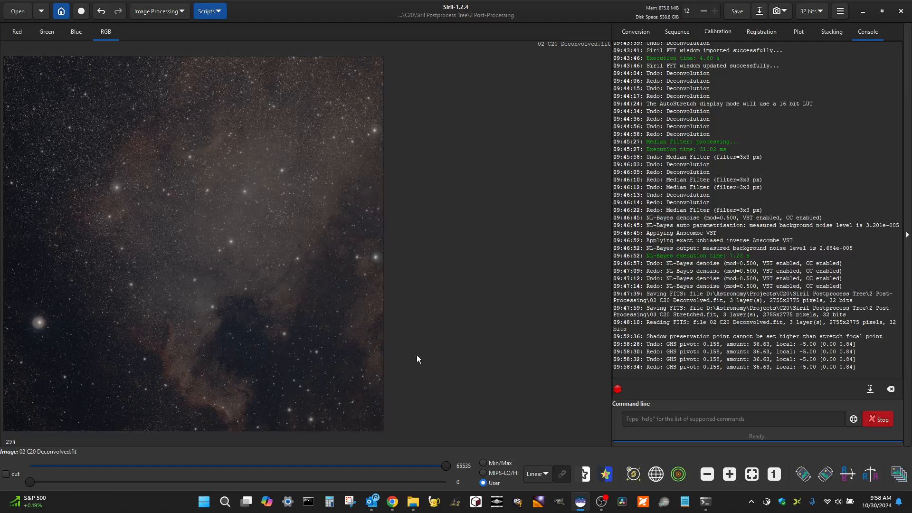
Reopen 02 C20 Deconvolved.fit, discarding the unsaved stretches.
{"action": "left_click", "coordinate": [18, 11]}
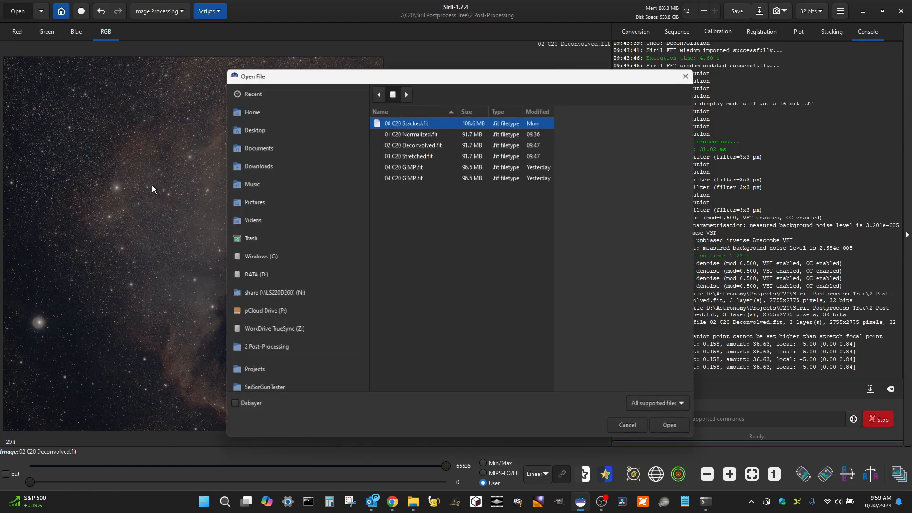
{"action": "left_click", "coordinate": [416, 146]}
{"action": "double_click", "coordinate": [417, 146]}
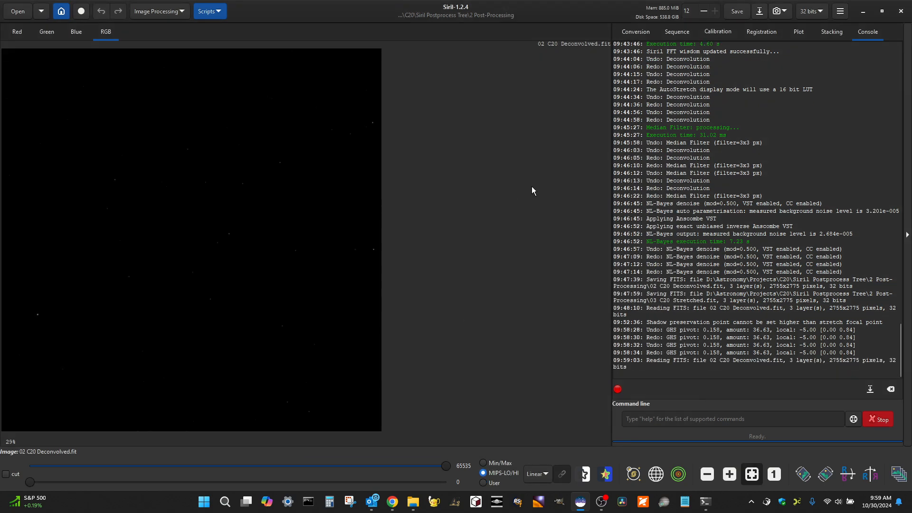
Save the deconvolved image over 03 C20 Stretched.fit as 32-bit floating point, keeping the MIPS-HI and MIPS-LO values embedded.
{"action": "left_click", "coordinate": [760, 11]}
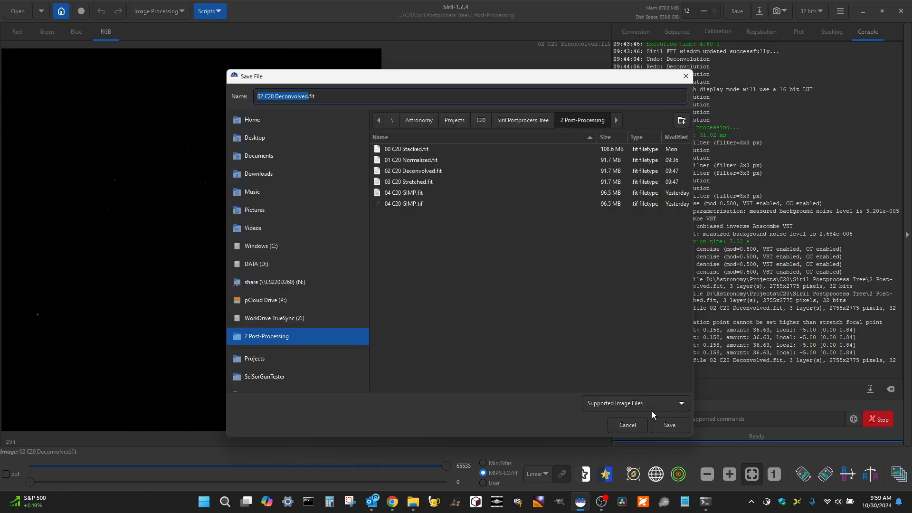
{"action": "left_click", "coordinate": [629, 425]}
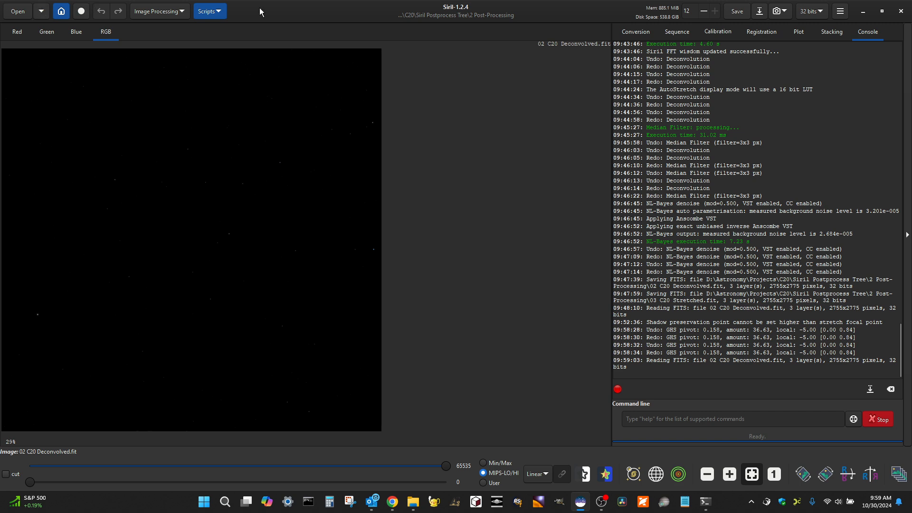
{"action": "left_click", "coordinate": [758, 12]}
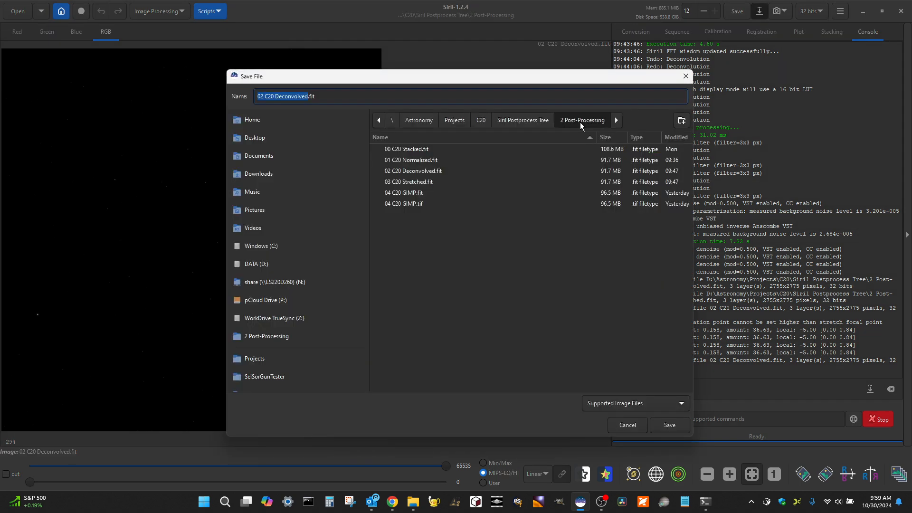
{"action": "left_click", "coordinate": [420, 183]}
{"action": "double_click", "coordinate": [420, 184]}
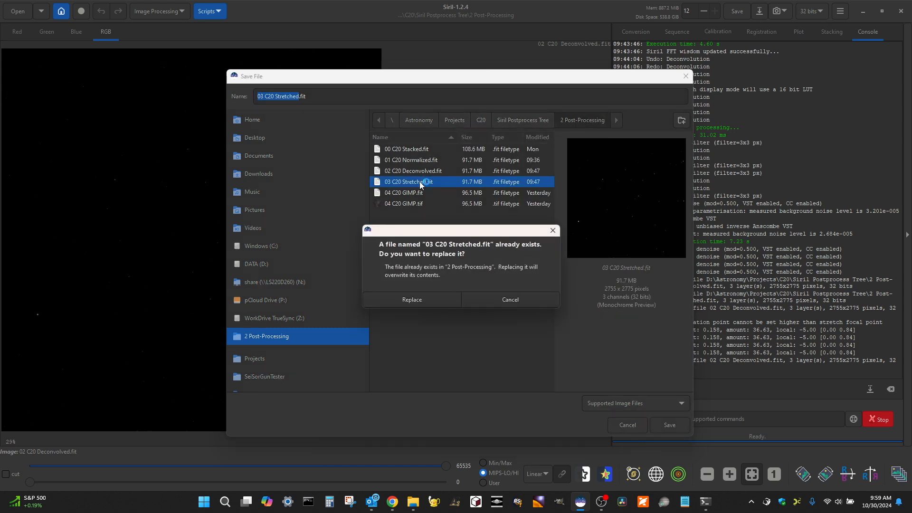
{"action": "left_click", "coordinate": [422, 300]}
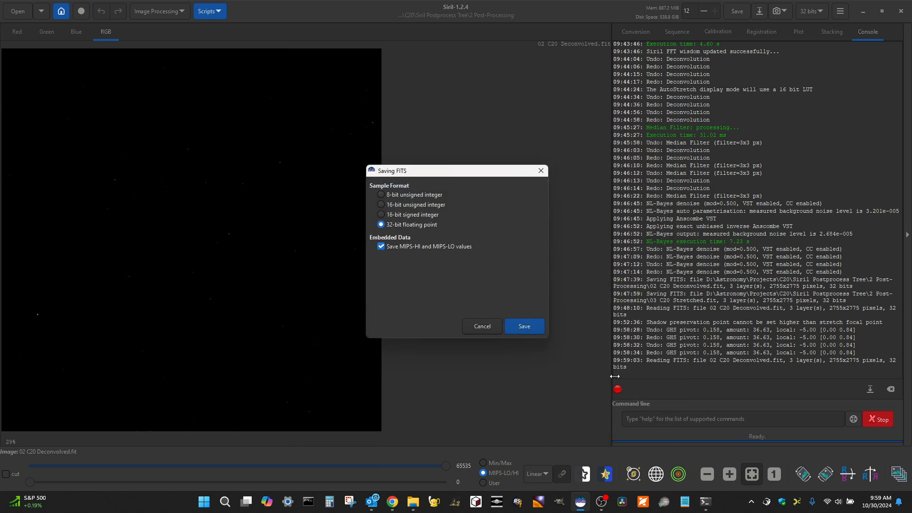
{"action": "left_click", "coordinate": [524, 326]}
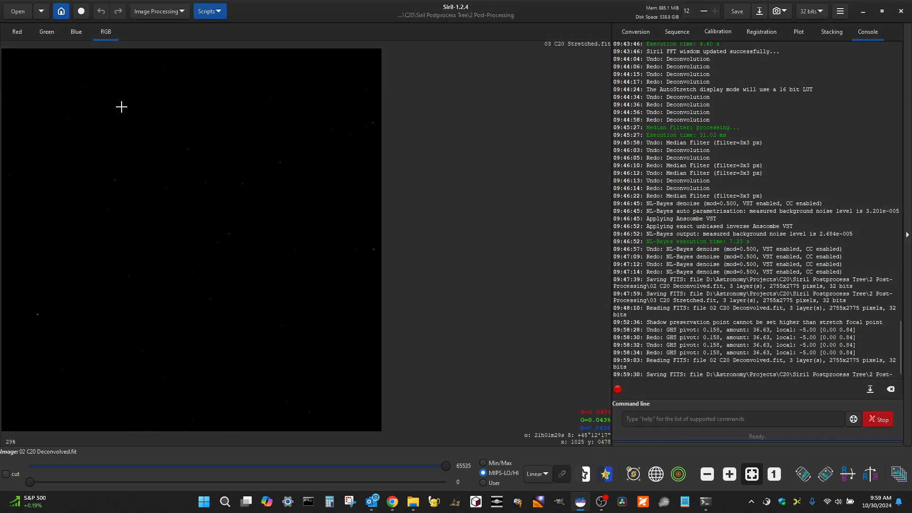
Open 03 C20 Stretched.fit and bring up an enlarged Generalised Hyperbolic Stretch dialog for it.
{"action": "left_click", "coordinate": [14, 14]}
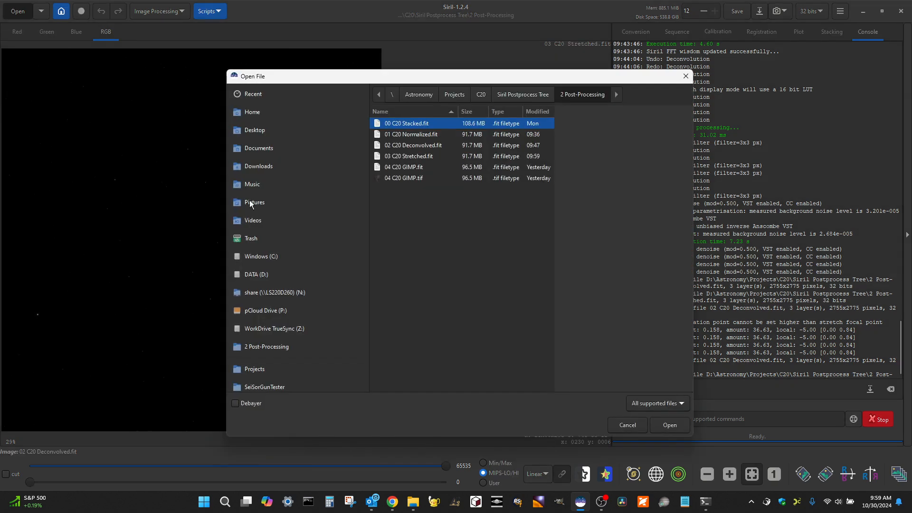
{"action": "double_click", "coordinate": [409, 156]}
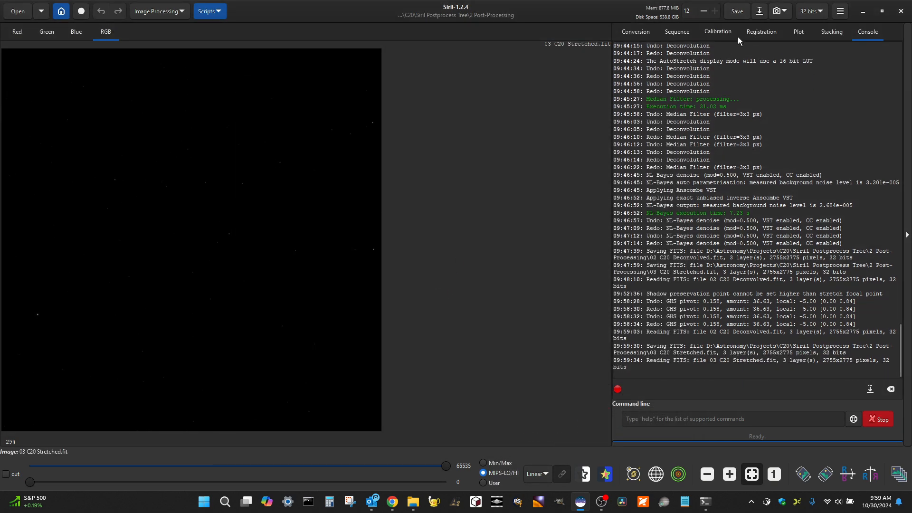
{"action": "left_click", "coordinate": [154, 13]}
{"action": "left_click", "coordinate": [169, 52]}
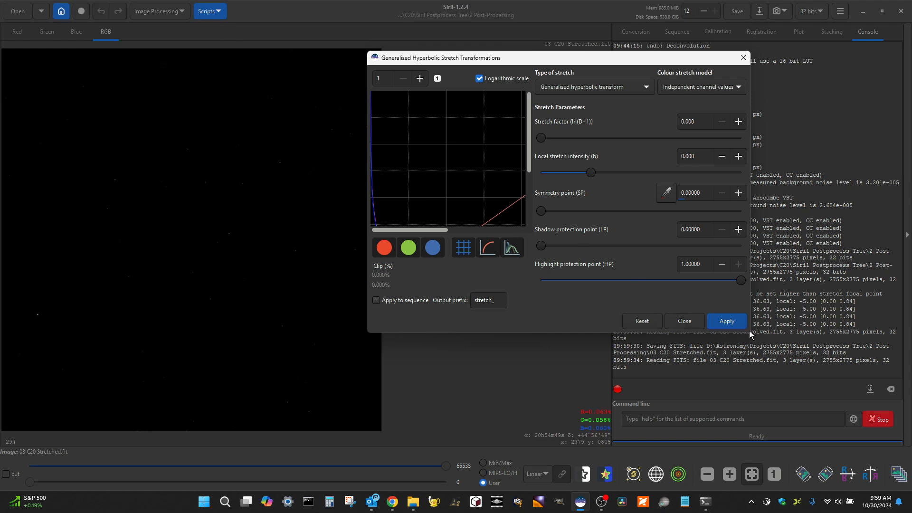
{"action": "left_click_drag", "start_coordinate": [752, 334], "coordinate": [899, 472]}
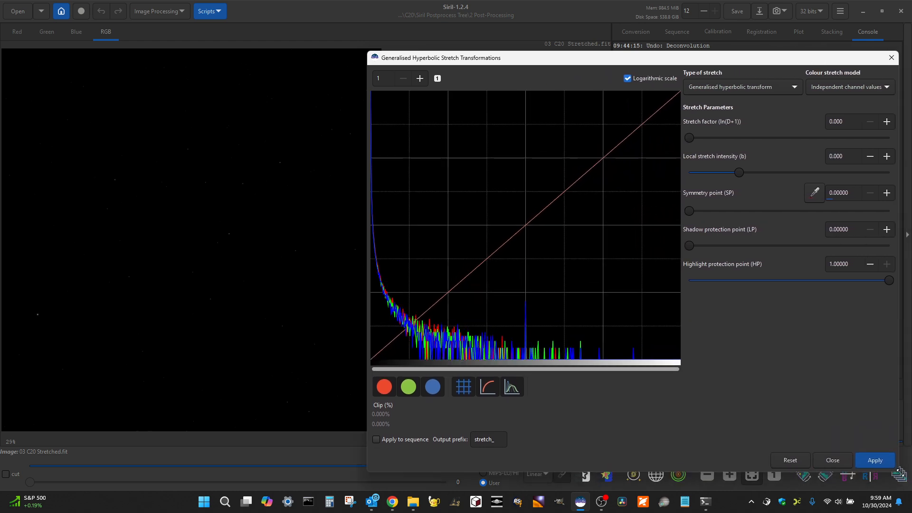
With the histogram magnified to 100, set the symmetry point to 0.00051 near its peak and the local stretch intensity to 15.
{"action": "left_click", "coordinate": [420, 78]}
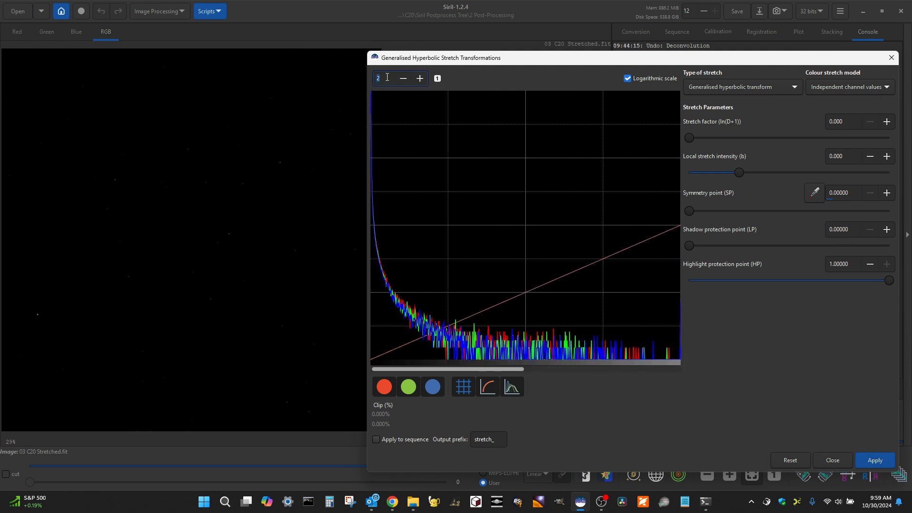
{"action": "type", "text": "100"}
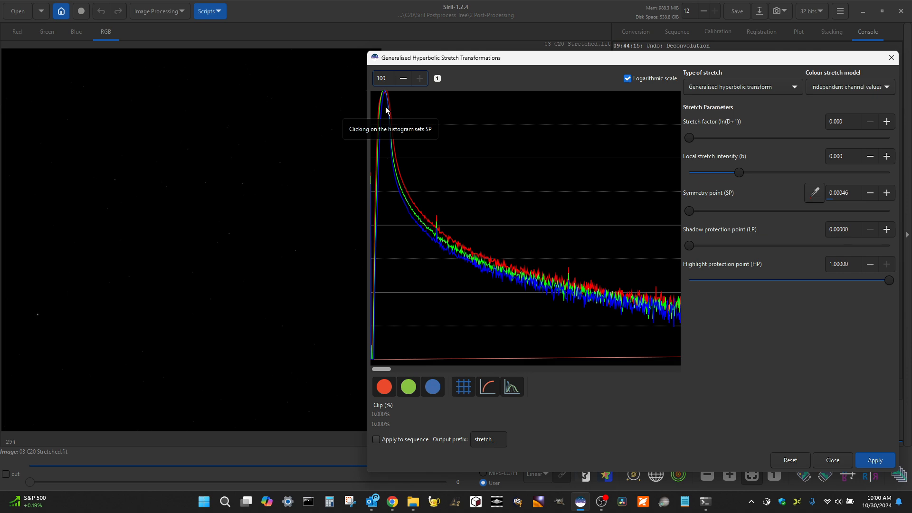
{"action": "left_click", "coordinate": [387, 109]}
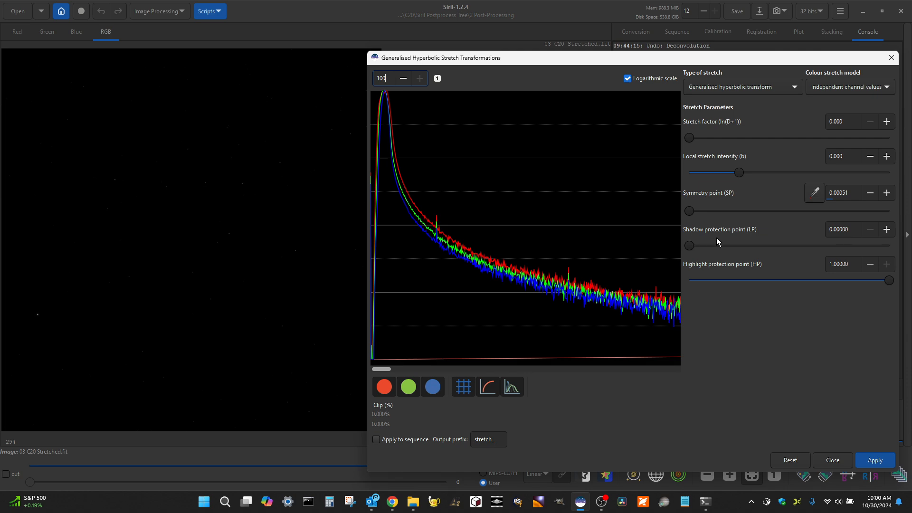
{"action": "left_click_drag", "start_coordinate": [737, 173], "coordinate": [903, 178]}
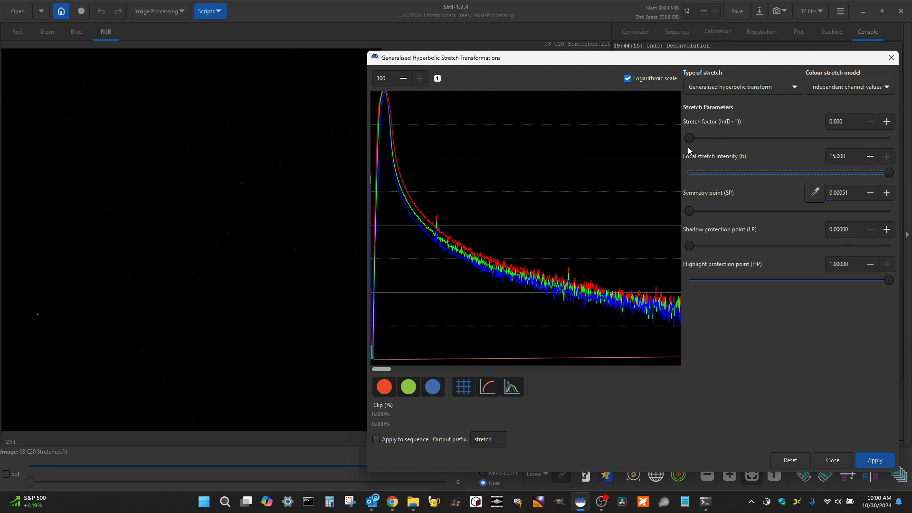
Return the histogram to full range, raise the stretch factor to 4.869 and apply the first stretch.
{"action": "left_click_drag", "start_coordinate": [691, 138], "coordinate": [734, 139]}
{"action": "left_click", "coordinate": [438, 78]}
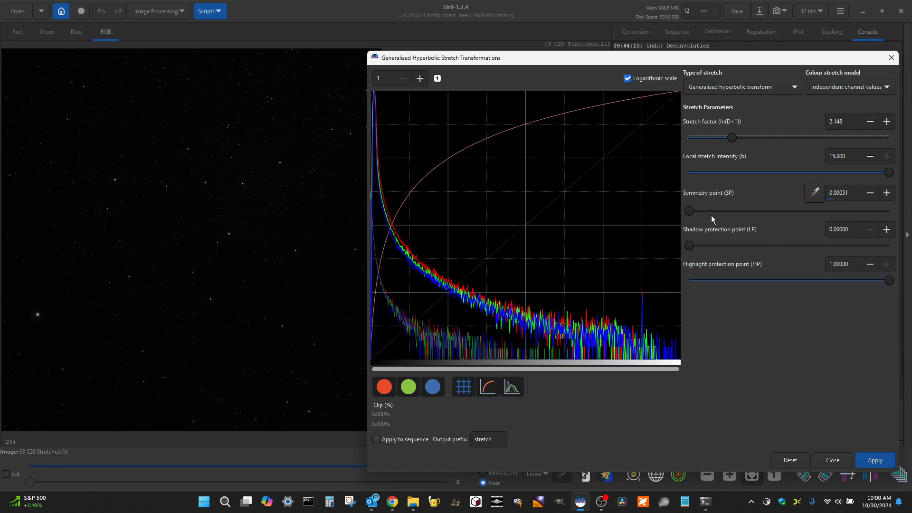
{"action": "left_click_drag", "start_coordinate": [732, 137], "coordinate": [786, 138]}
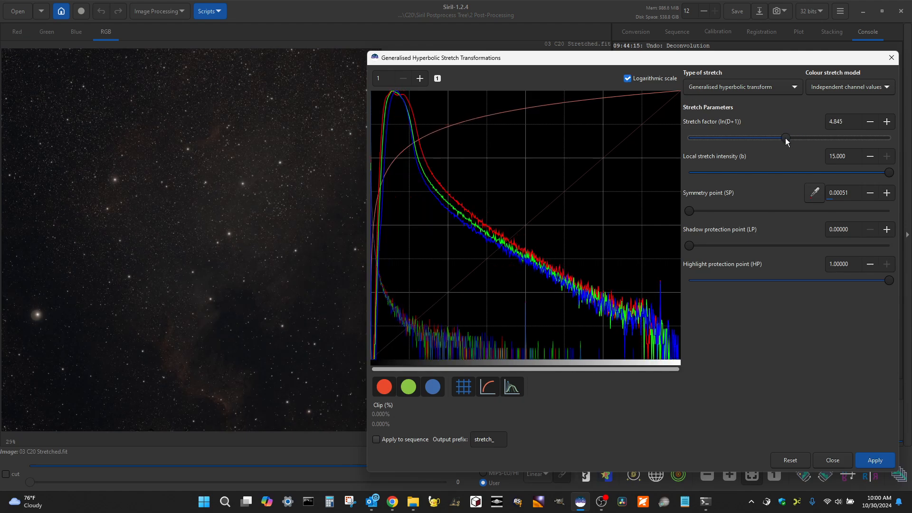
{"action": "left_click_drag", "start_coordinate": [786, 138], "coordinate": [787, 138]}
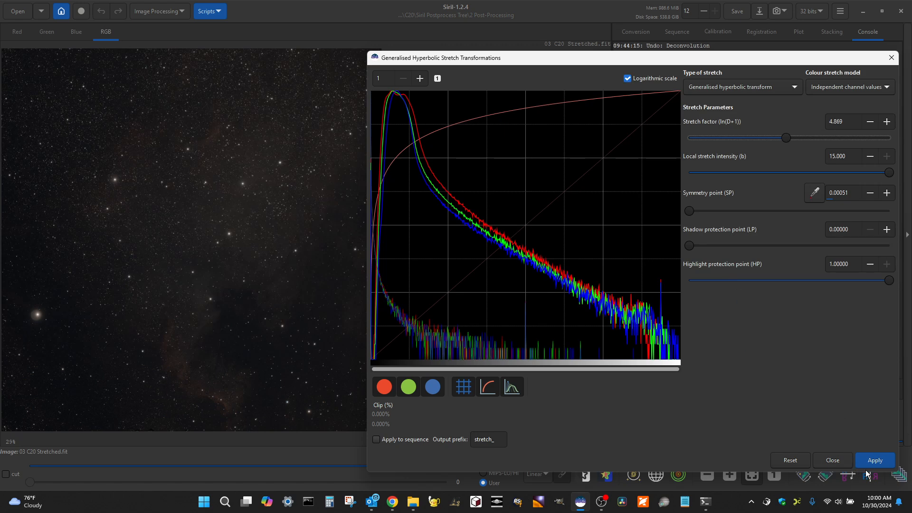
{"action": "left_click", "coordinate": [872, 459]}
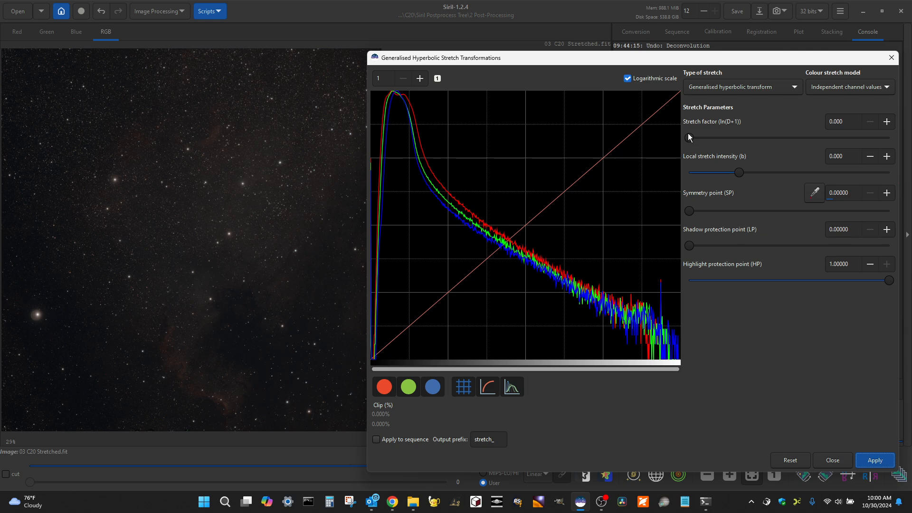
Raise the stretch factor to 0.931, try a symmetry point of 0.12411 and return the symmetry point to 0.
{"action": "left_click_drag", "start_coordinate": [689, 137], "coordinate": [708, 138]}
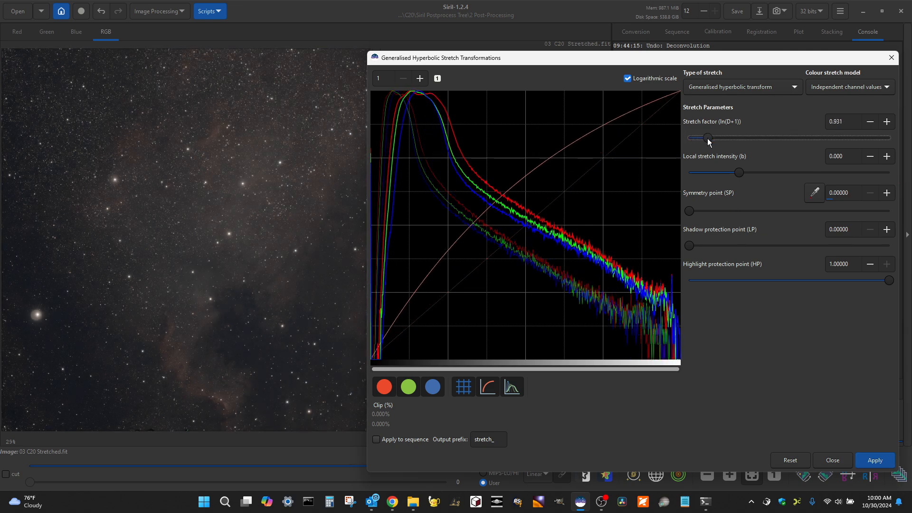
{"action": "left_click_drag", "start_coordinate": [690, 211], "coordinate": [716, 210]}
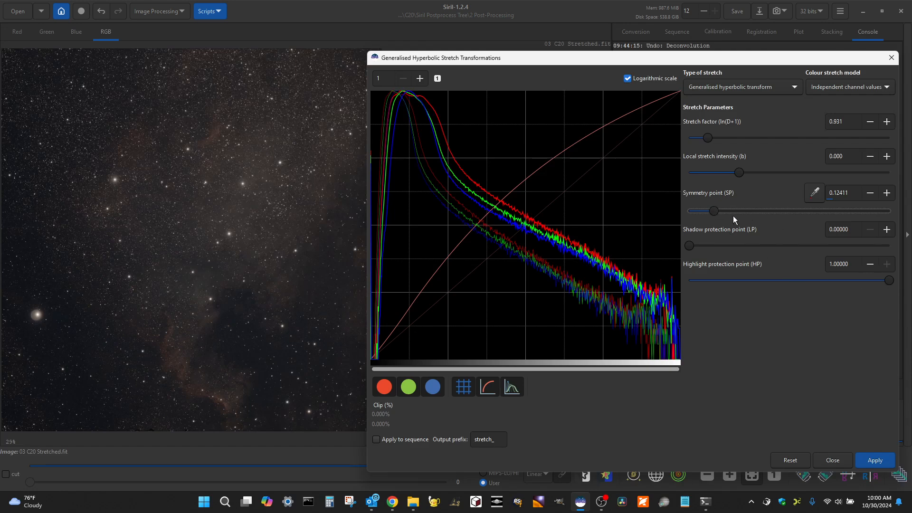
{"action": "left_click_drag", "start_coordinate": [713, 212], "coordinate": [688, 212]}
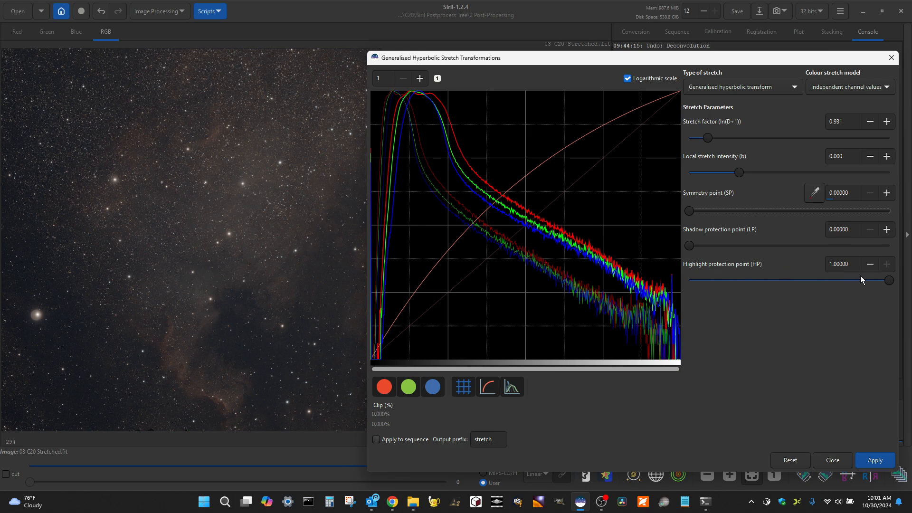
Try a highlight protection point of 0.55609 with the symmetry point at 0.49642 and 0.17900, and try raising the shadow protection point.
{"action": "left_click_drag", "start_coordinate": [891, 284], "coordinate": [800, 281]}
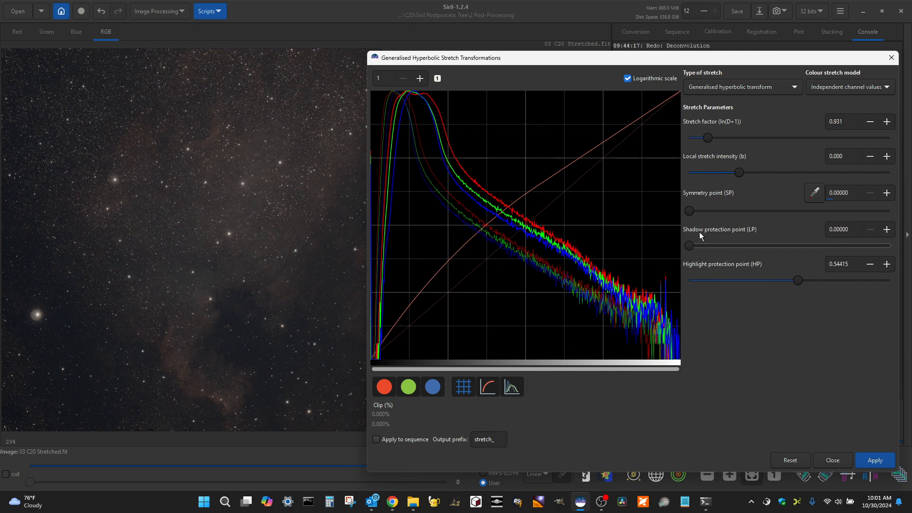
{"action": "left_click_drag", "start_coordinate": [691, 210], "coordinate": [778, 216]}
{"action": "left_click_drag", "start_coordinate": [828, 279], "coordinate": [802, 282]}
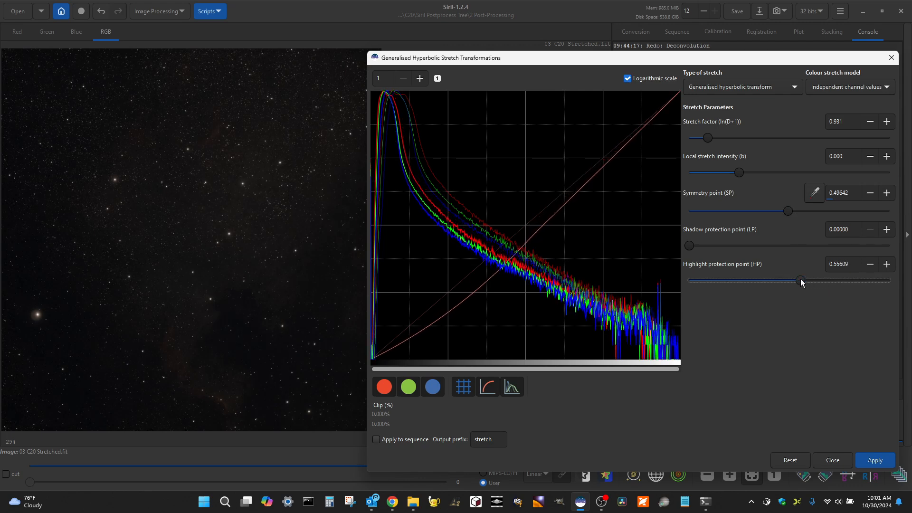
{"action": "left_click_drag", "start_coordinate": [788, 210], "coordinate": [726, 211]}
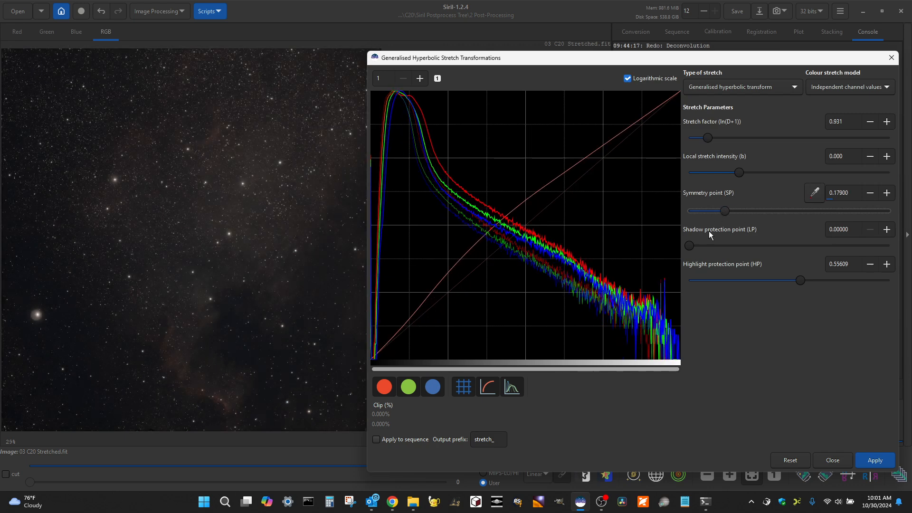
{"action": "mouse_move", "coordinate": [692, 244]}
{"action": "left_mouse_down"}
{"action": "mouse_move", "coordinate": [726, 244]}
{"action": "mouse_move", "coordinate": [686, 251]}
{"action": "left_mouse_up"}
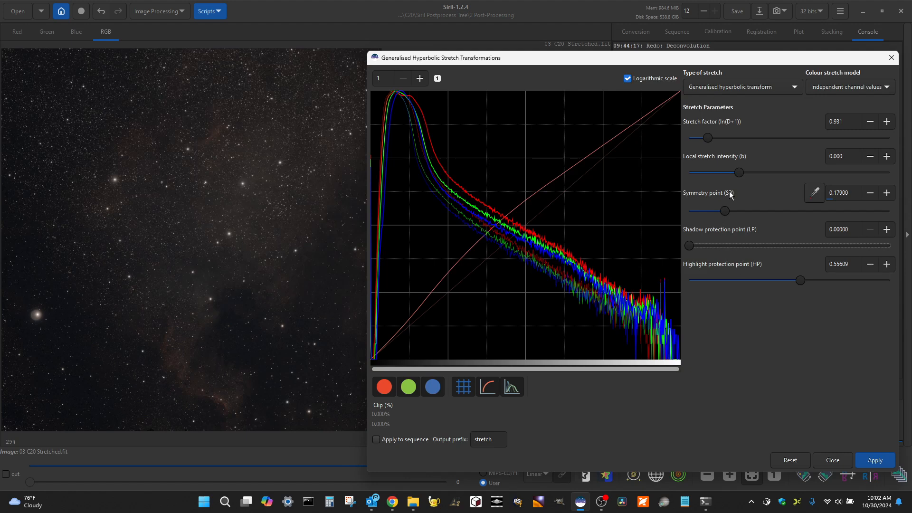
Set the stretch factor to 1.623, the highlight protection point to 0.51074 and the symmetry point to 0.15513.
{"action": "left_click_drag", "start_coordinate": [710, 140], "coordinate": [726, 140]}
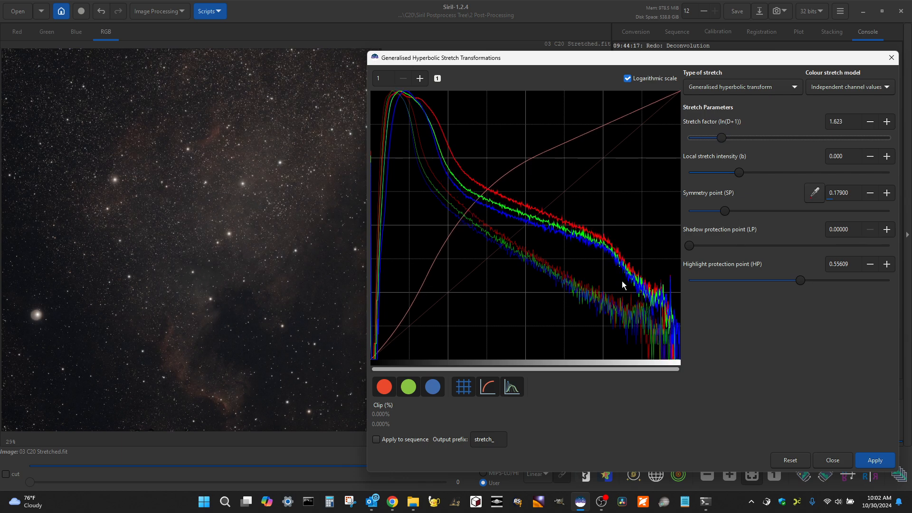
{"action": "left_click_drag", "start_coordinate": [798, 281], "coordinate": [791, 280]}
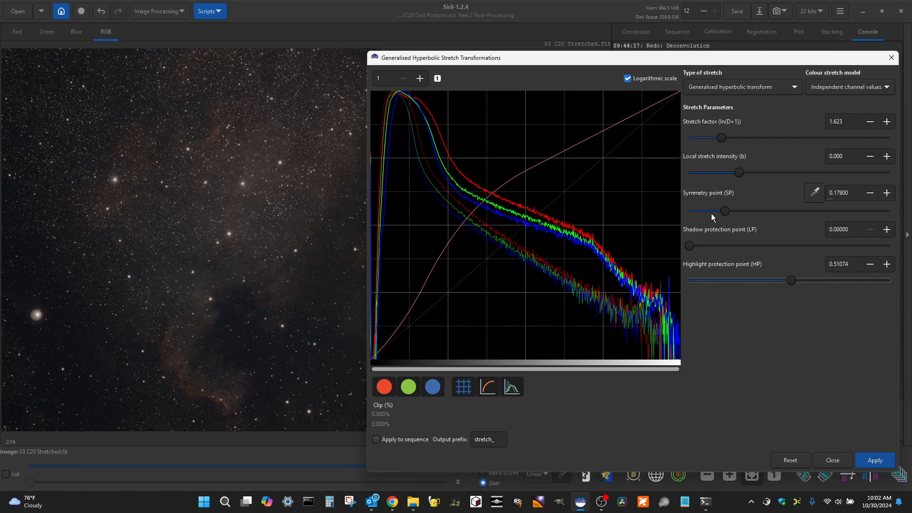
{"action": "mouse_move", "coordinate": [726, 212]}
{"action": "left_mouse_down"}
{"action": "mouse_move", "coordinate": [738, 210]}
{"action": "mouse_move", "coordinate": [719, 224]}
{"action": "left_mouse_up"}
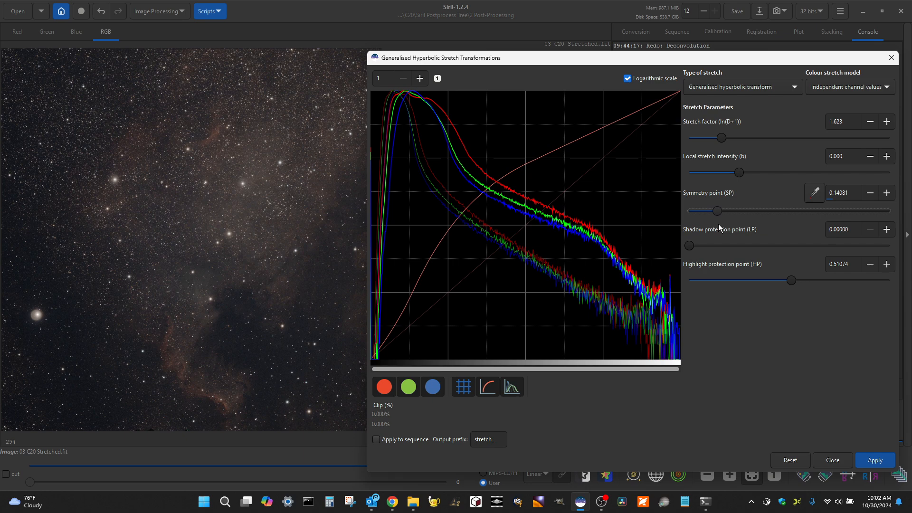
{"action": "left_click_drag", "start_coordinate": [717, 224], "coordinate": [722, 224]}
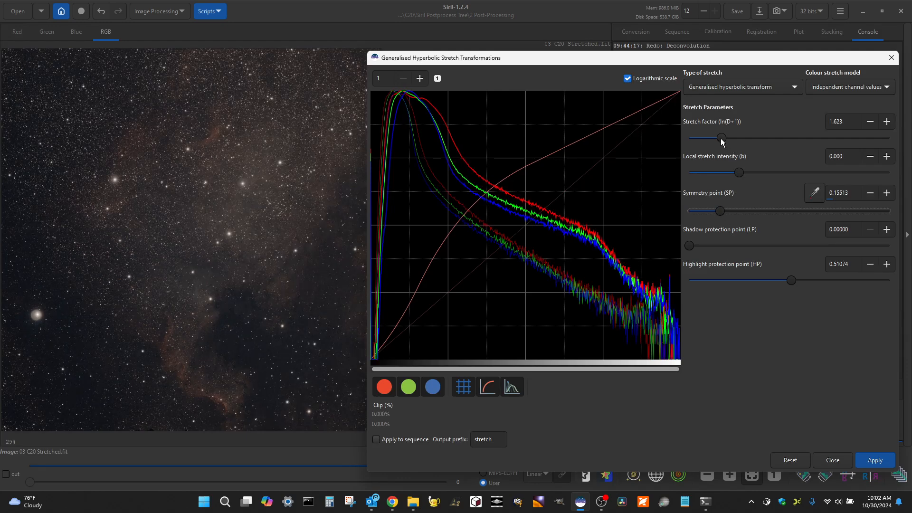
Lower the local stretch intensity to -0.513, raise the stretch factor to 1.862 and apply the second stretch.
{"action": "mouse_move", "coordinate": [739, 175]}
{"action": "left_mouse_down"}
{"action": "mouse_move", "coordinate": [763, 177]}
{"action": "mouse_move", "coordinate": [734, 178]}
{"action": "left_mouse_up"}
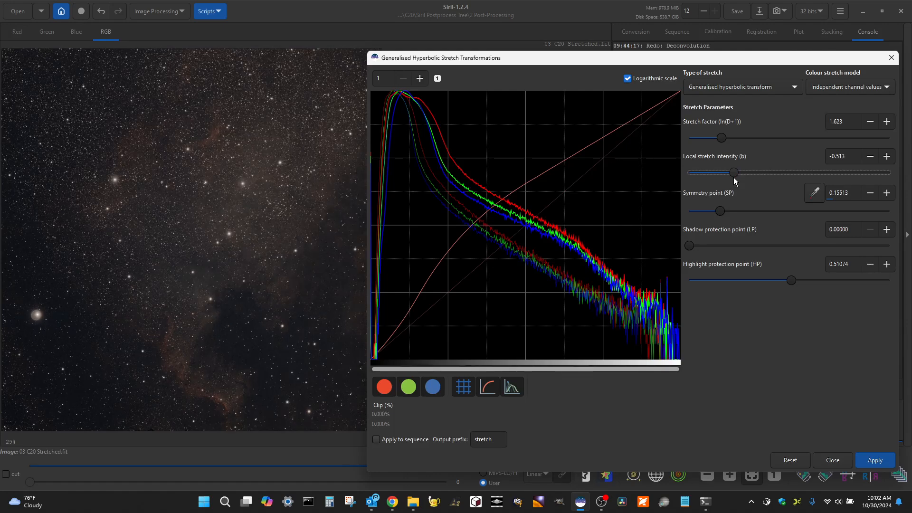
{"action": "left_click_drag", "start_coordinate": [722, 138], "coordinate": [729, 144]}
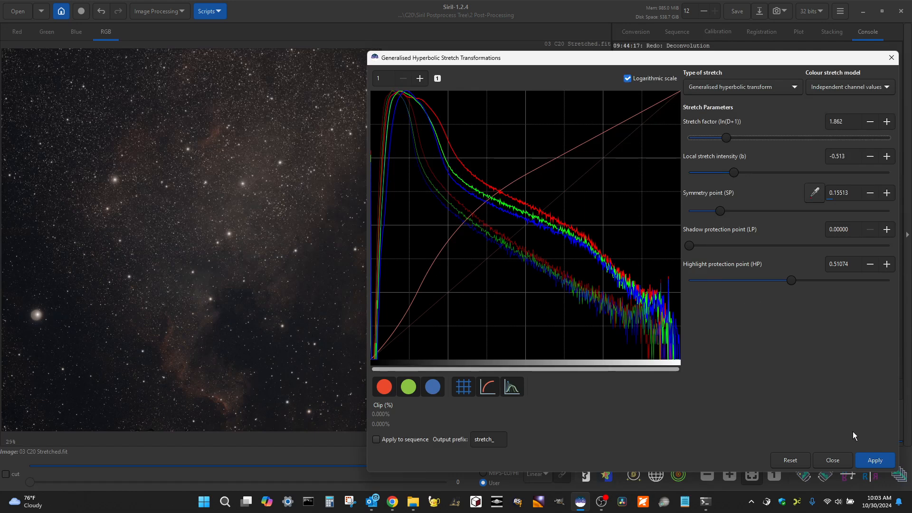
{"action": "left_click", "coordinate": [882, 460]}
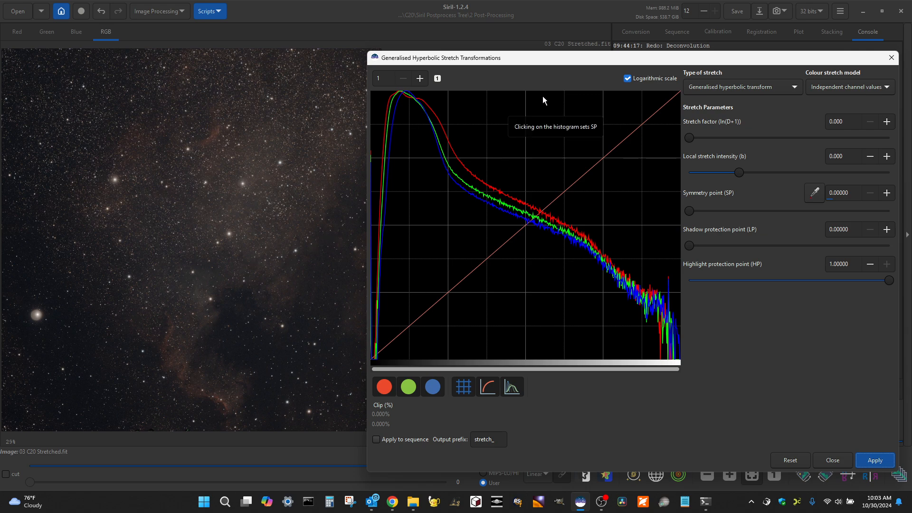
Close the stretch dialog and save the stretched image to its current file, 03 C20 Stretched.fit.
{"action": "left_click_drag", "start_coordinate": [531, 56], "coordinate": [506, 25]}
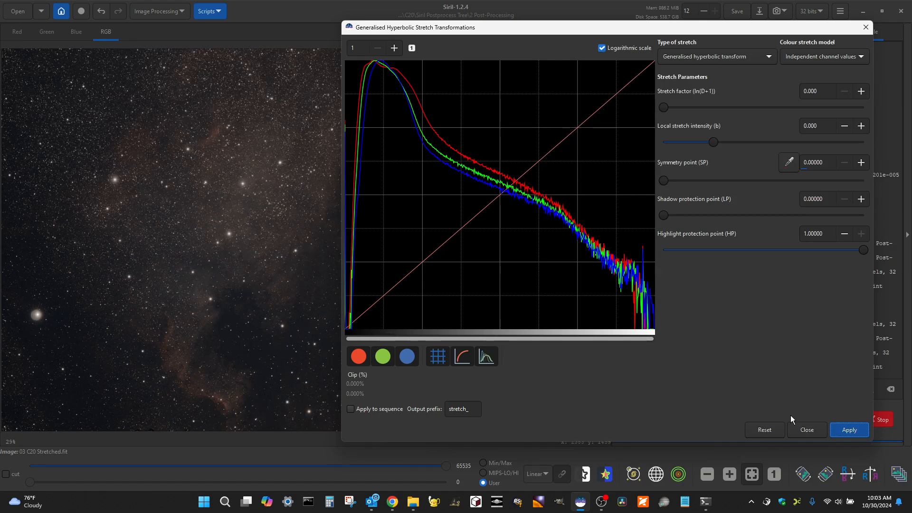
{"action": "left_click", "coordinate": [811, 431]}
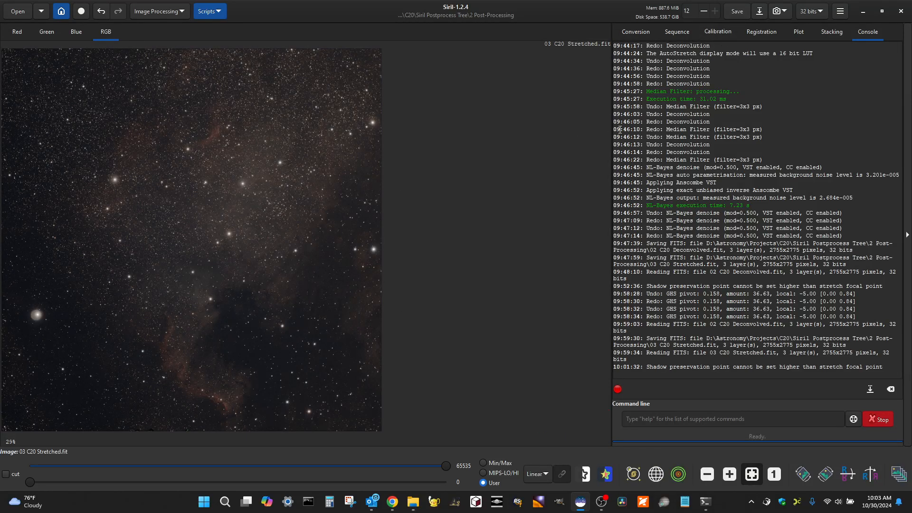
{"action": "left_click", "coordinate": [737, 11]}
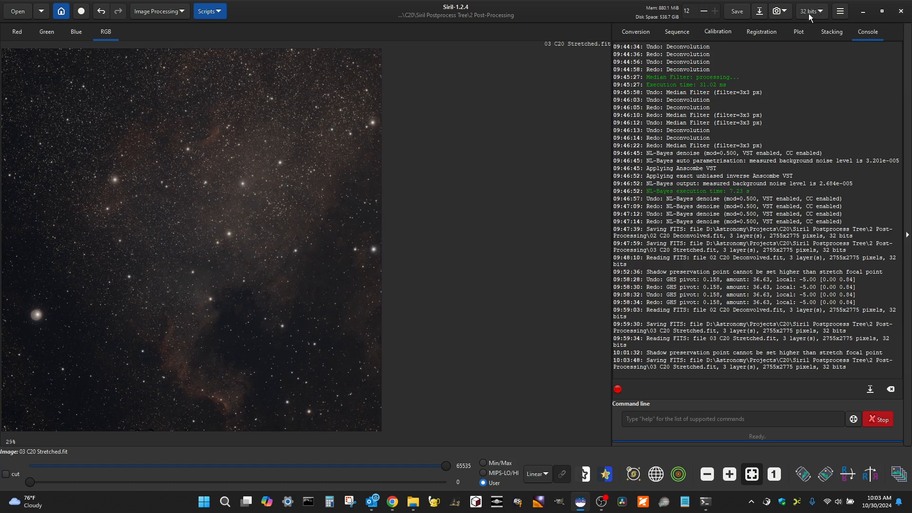
Save a copy over 04 C20 GIMP.fit as 32-bit floating point, keeping the MIPS-HI and MIPS-LO values embedded.
{"action": "left_click", "coordinate": [760, 12]}
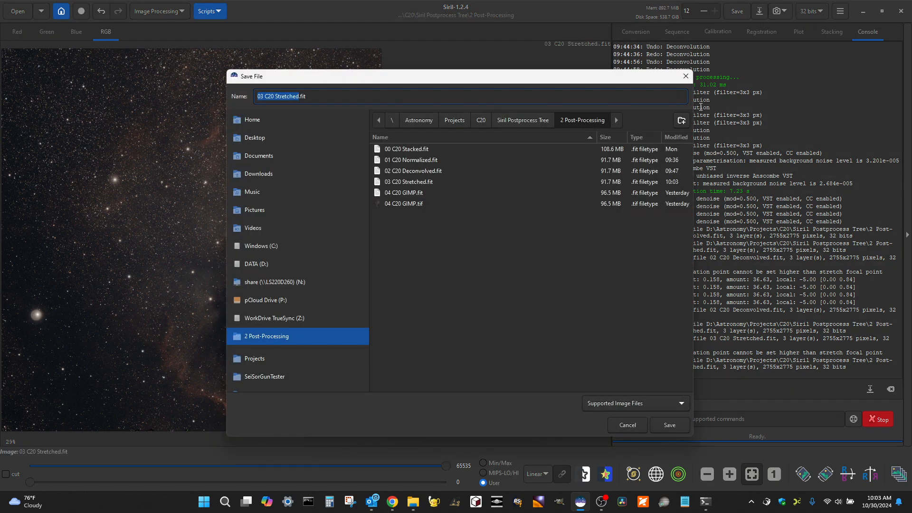
{"action": "left_click", "coordinate": [421, 193]}
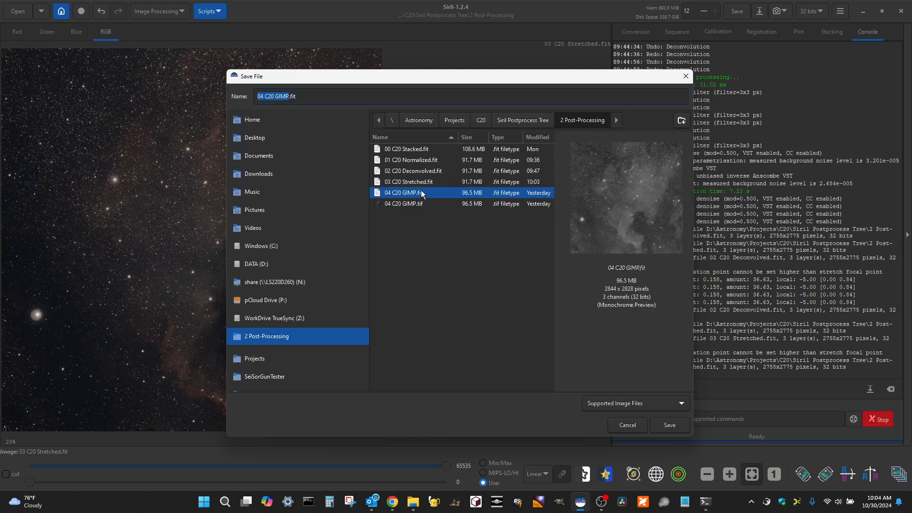
{"action": "left_click", "coordinate": [669, 425]}
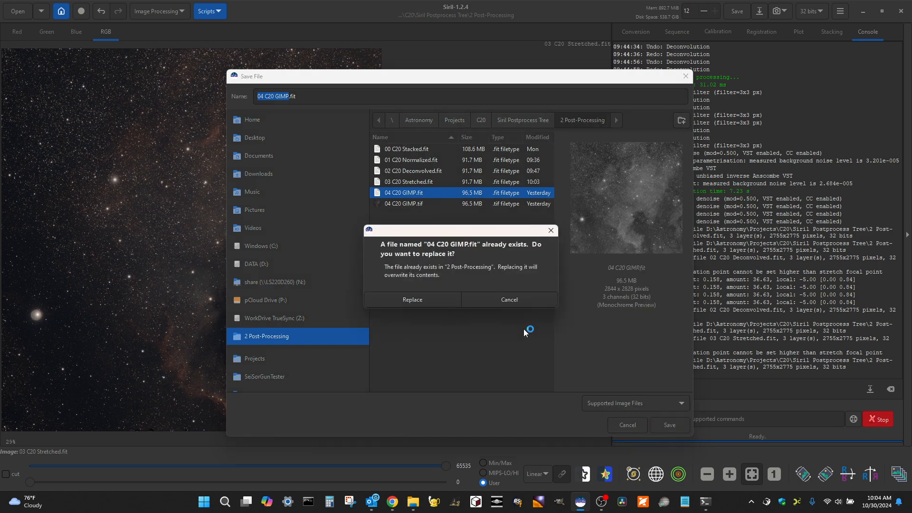
{"action": "left_click", "coordinate": [423, 300]}
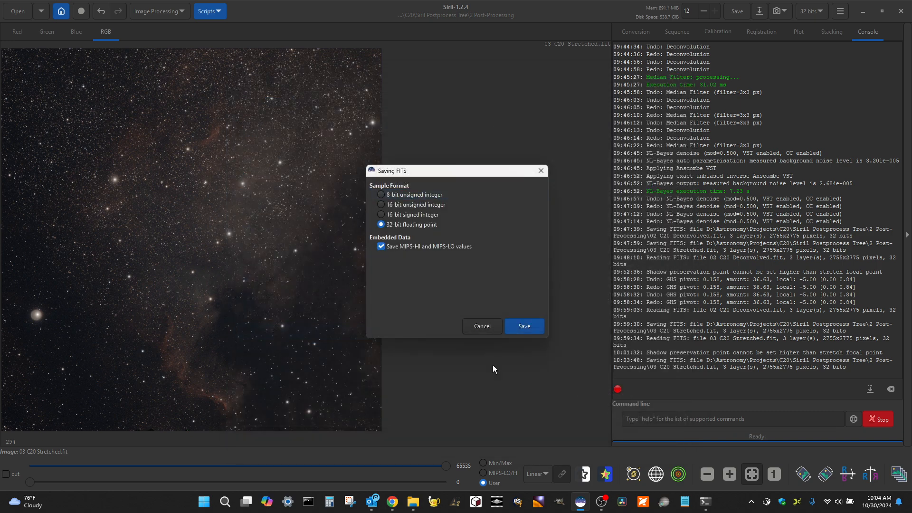
{"action": "left_click", "coordinate": [519, 323]}
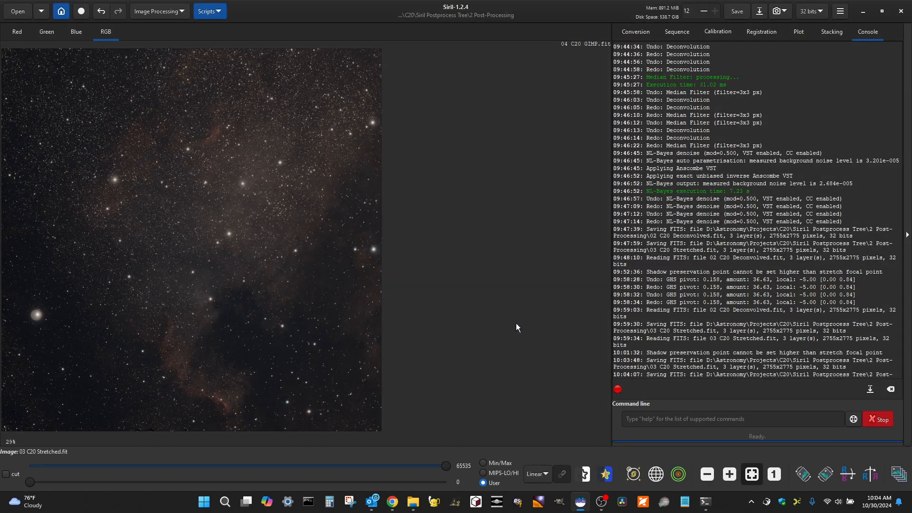
Save the image over 04 C20 GIMP.tif as an uncompressed 32-bit floating point Standard TIFF with the ICC profile embedded.
{"action": "left_click", "coordinate": [761, 12]}
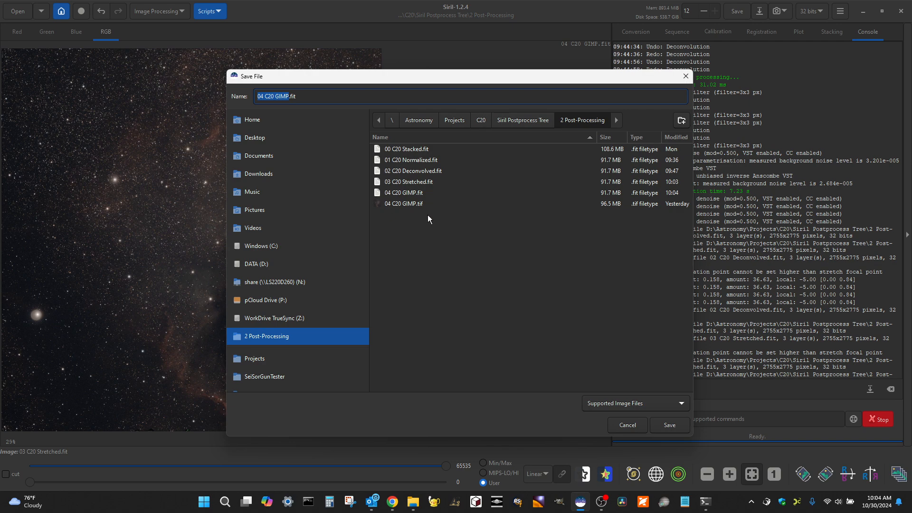
{"action": "left_click", "coordinate": [420, 204]}
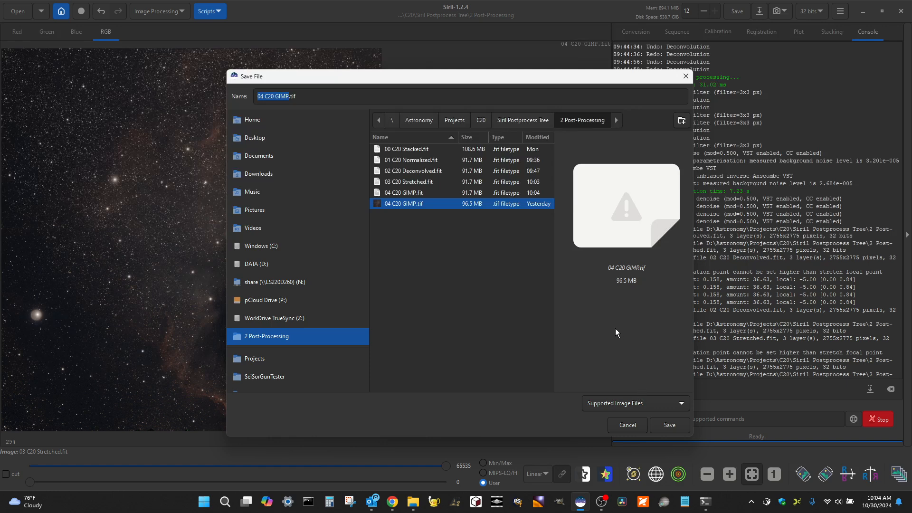
{"action": "left_click", "coordinate": [668, 425]}
{"action": "left_click", "coordinate": [412, 300]}
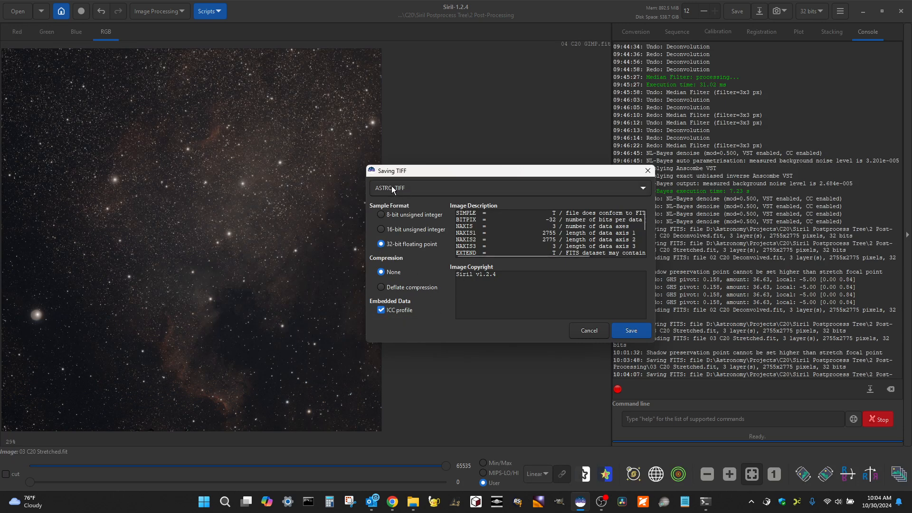
{"action": "left_click", "coordinate": [418, 189]}
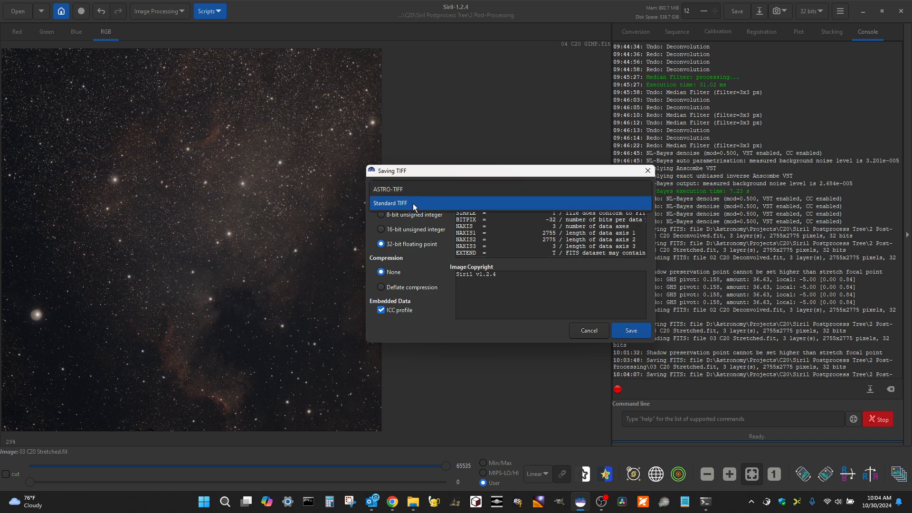
{"action": "left_click", "coordinate": [414, 204]}
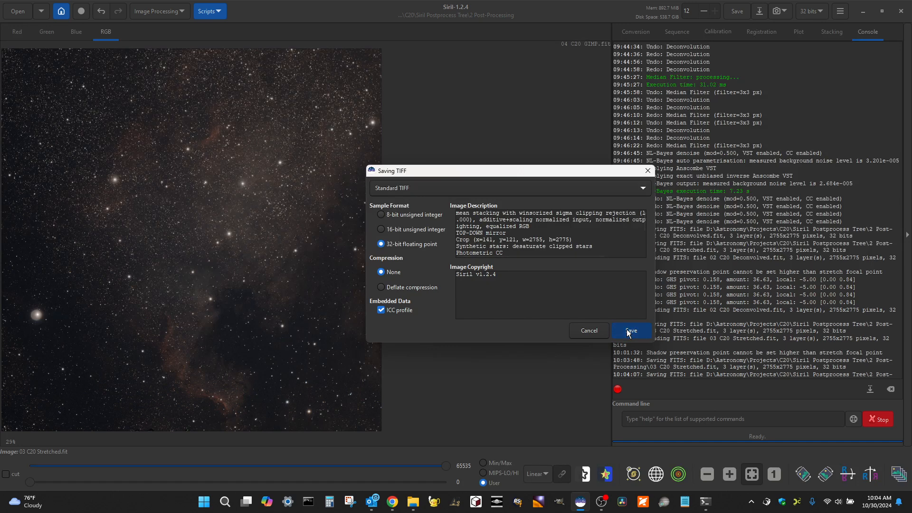
{"action": "left_click", "coordinate": [627, 330]}
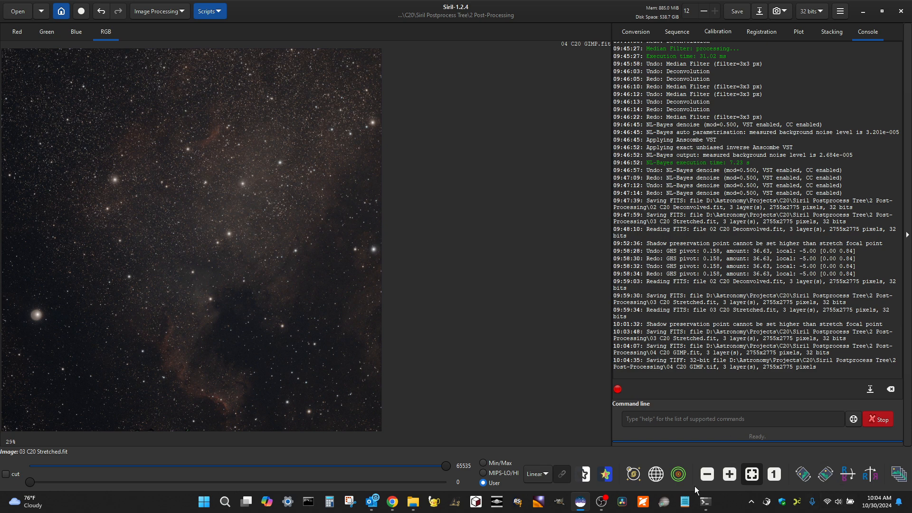
Close Siril, switch to GIMP and browse for an image to open in Projects > C20 > Siril Postprocess Tree > 2 Post-Processing.
{"action": "left_click", "coordinate": [902, 11]}
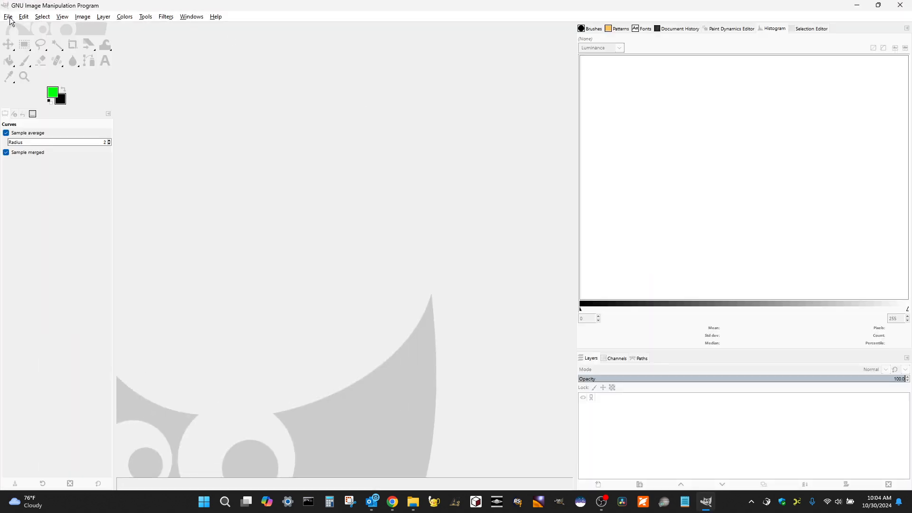
{"action": "left_click", "coordinate": [9, 18]}
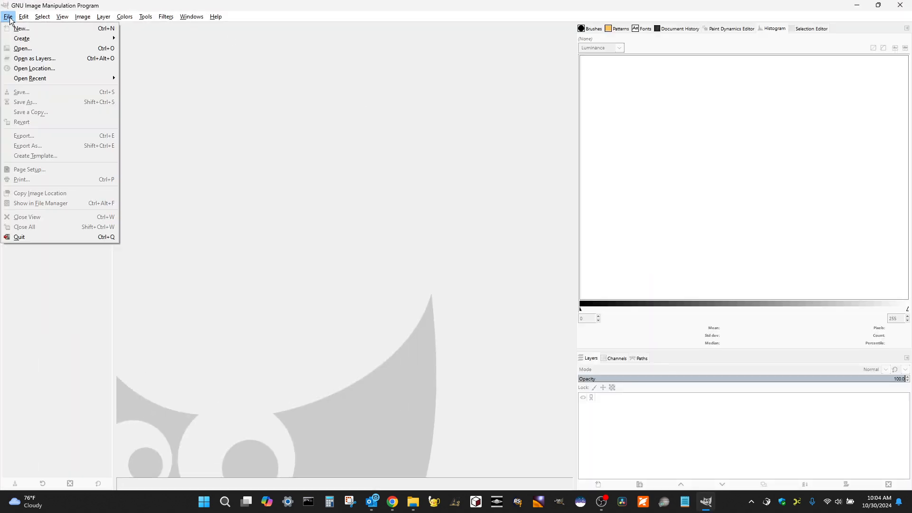
{"action": "left_click", "coordinate": [24, 51]}
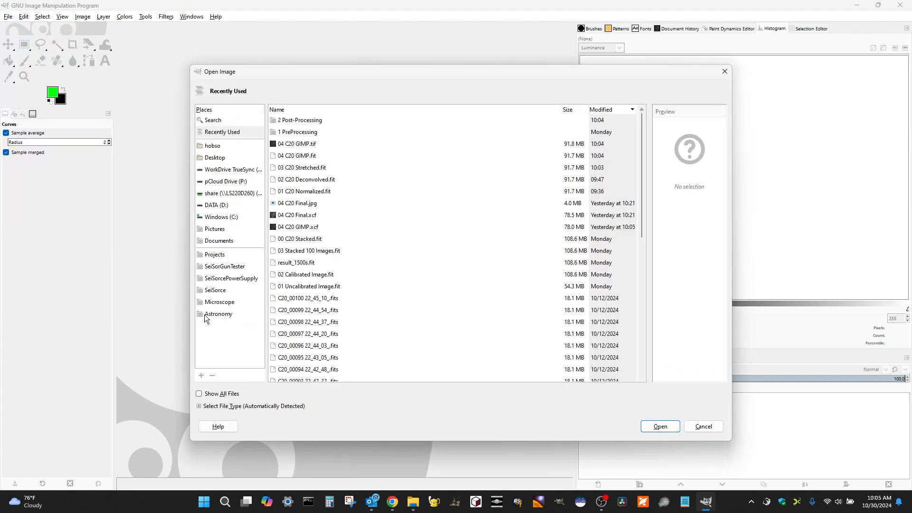
{"action": "left_click", "coordinate": [313, 145]}
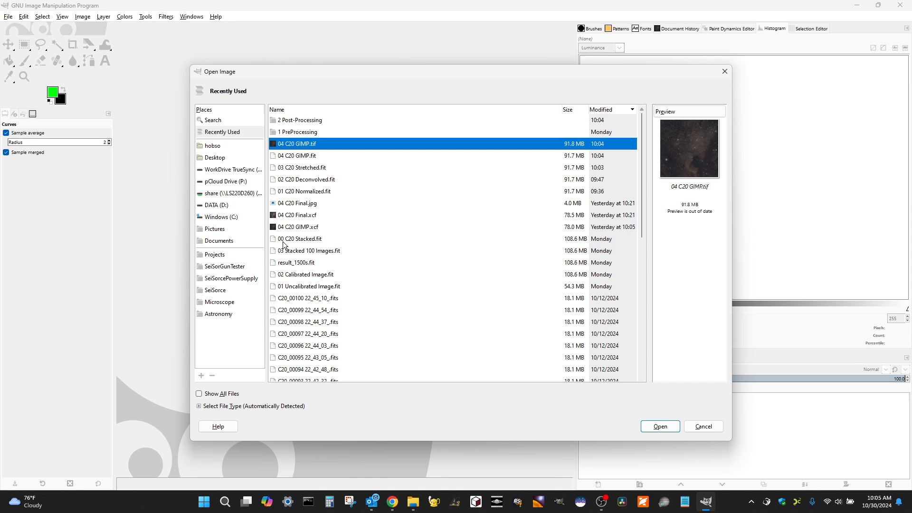
{"action": "left_click", "coordinate": [218, 315]}
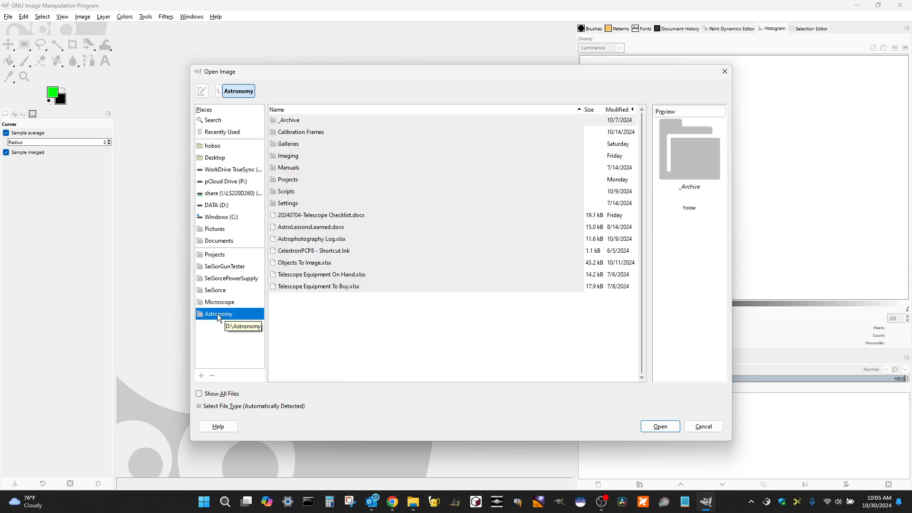
{"action": "left_click", "coordinate": [224, 255]}
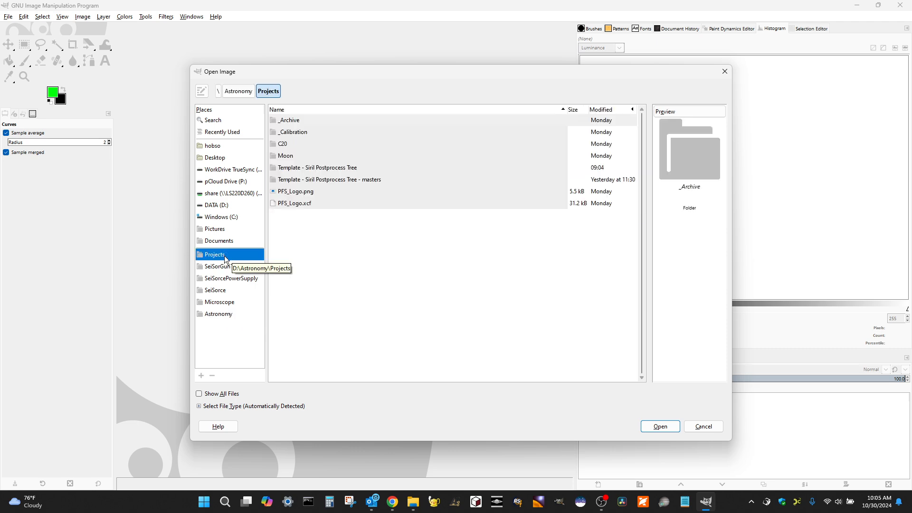
{"action": "double_click", "coordinate": [286, 143]}
{"action": "double_click", "coordinate": [293, 134]}
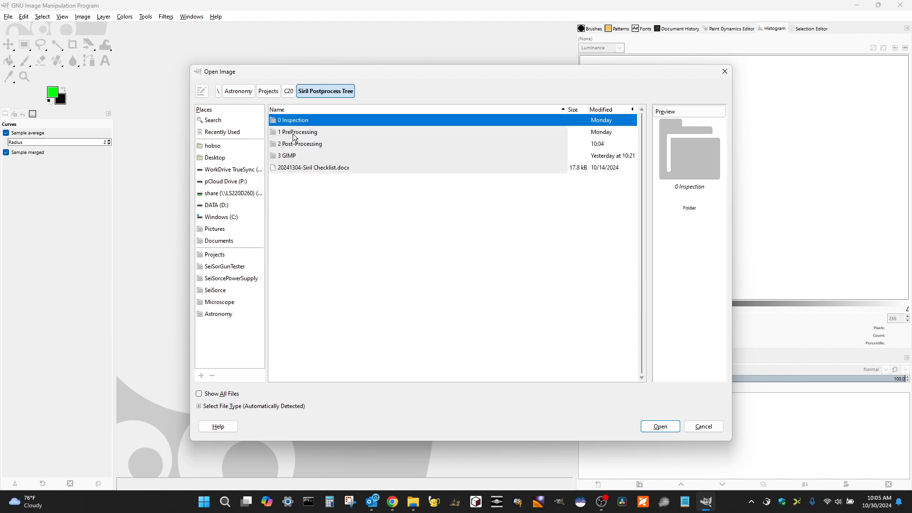
{"action": "double_click", "coordinate": [298, 143]}
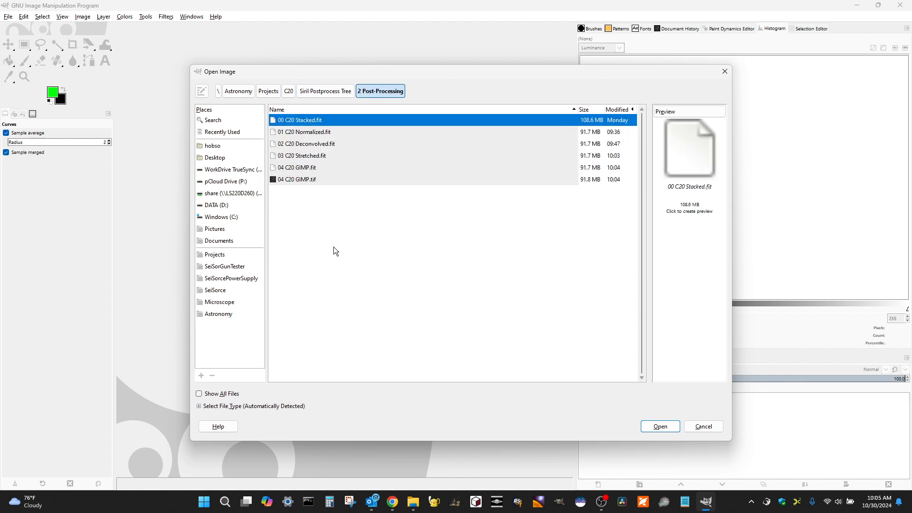
Open 04 C20 GIMP.tif, converting it to the GIMP built-in sRGB profile with relative colorimetric intent and black point compensation.
{"action": "left_click", "coordinate": [314, 167]}
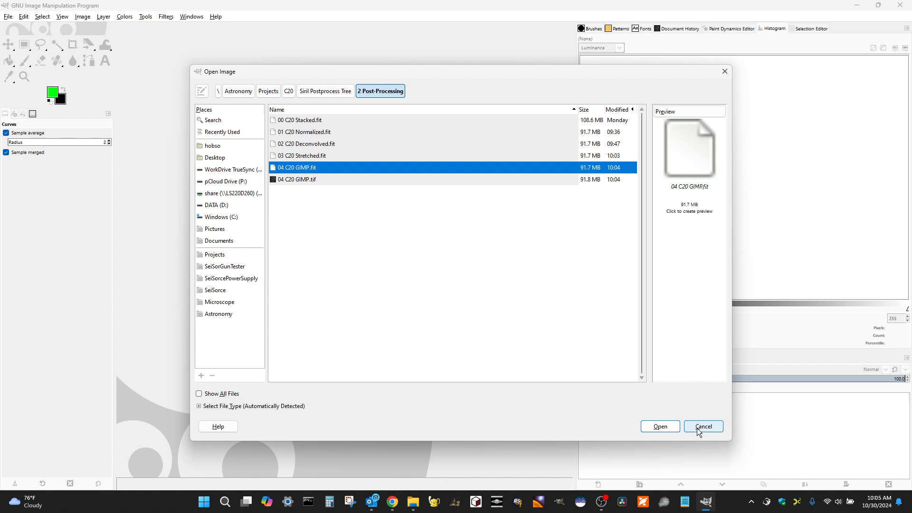
{"action": "left_click", "coordinate": [300, 180]}
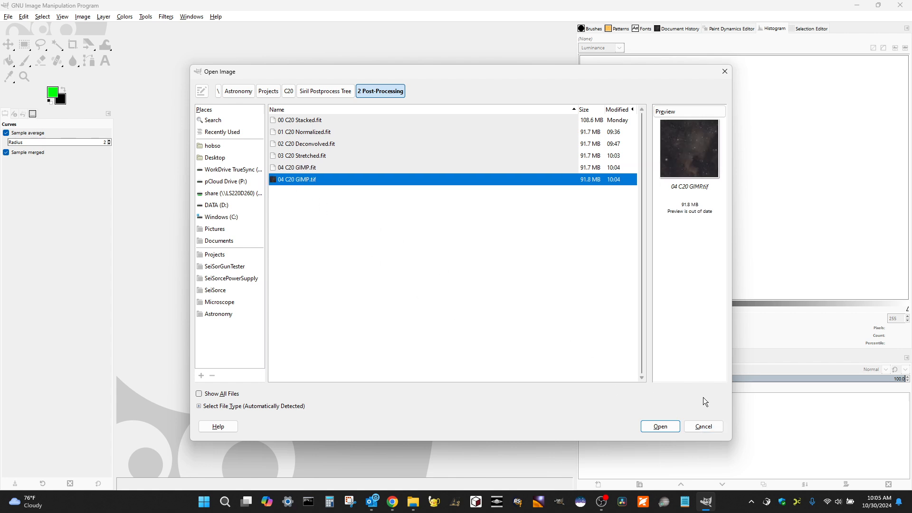
{"action": "left_click", "coordinate": [671, 426]}
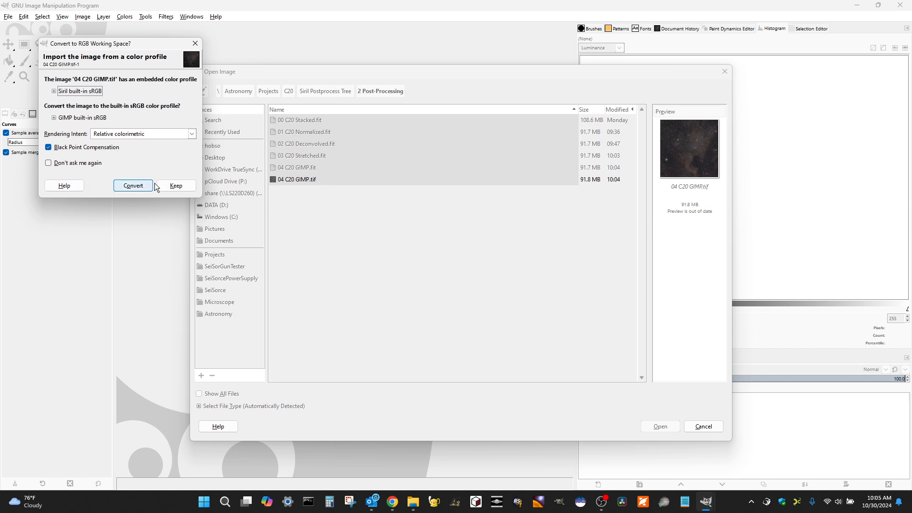
{"action": "left_click", "coordinate": [125, 185]}
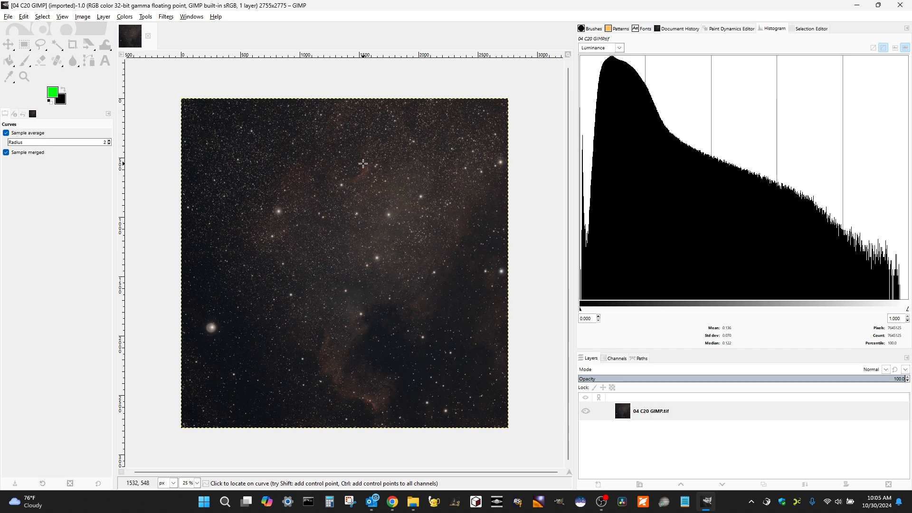
Save the image as 04 C20 GIMP.xcf in the 3 GIMP folder, replacing the existing file.
{"action": "left_click", "coordinate": [6, 17]}
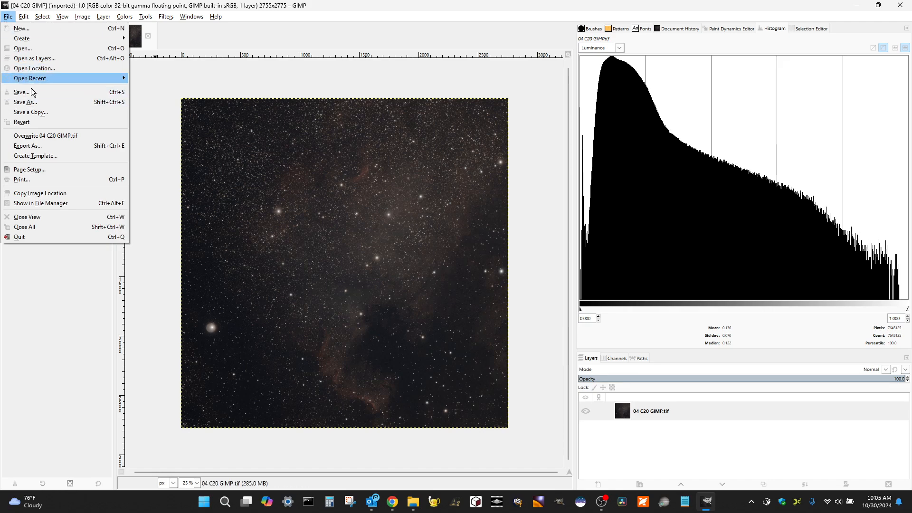
{"action": "left_click", "coordinate": [36, 102]}
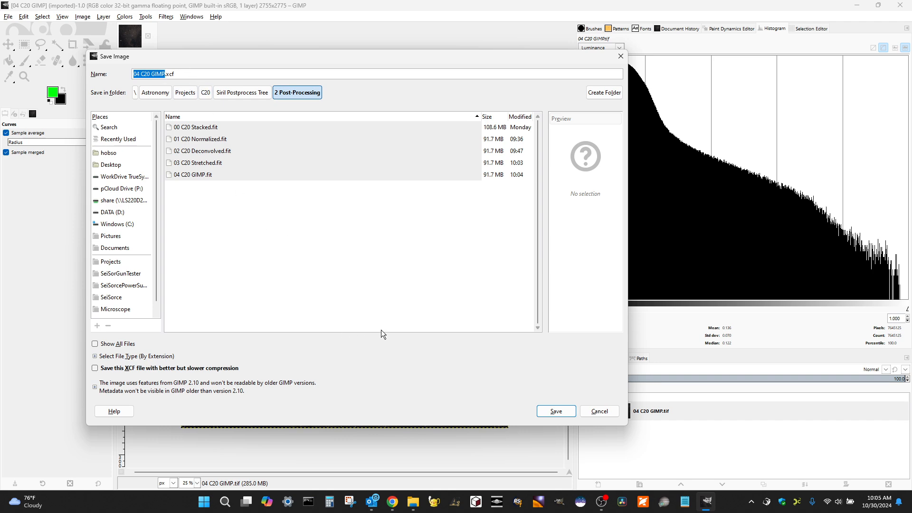
{"action": "left_click", "coordinate": [247, 93]}
{"action": "double_click", "coordinate": [198, 162]}
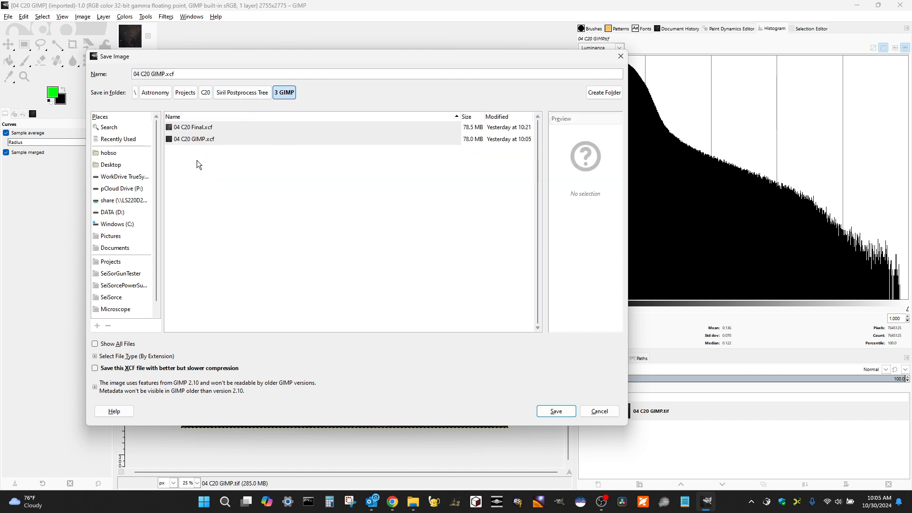
{"action": "left_click", "coordinate": [562, 412]}
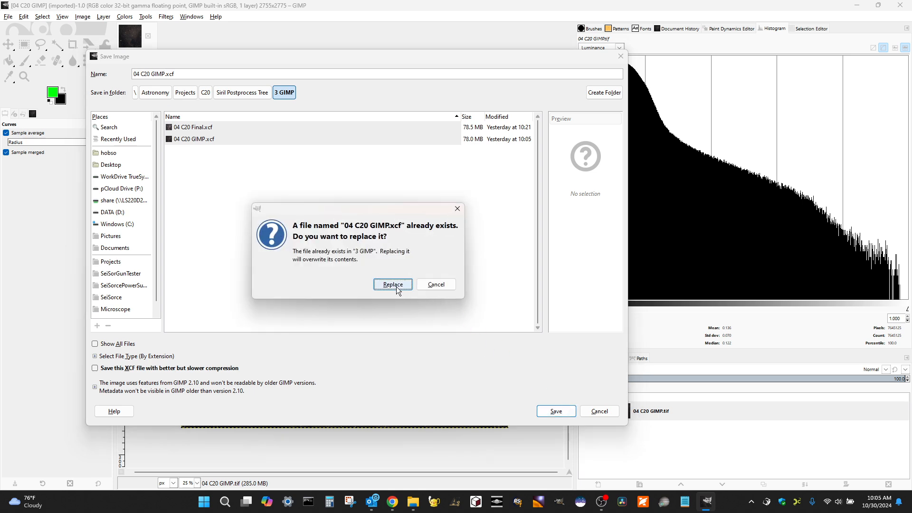
{"action": "left_click", "coordinate": [397, 288]}
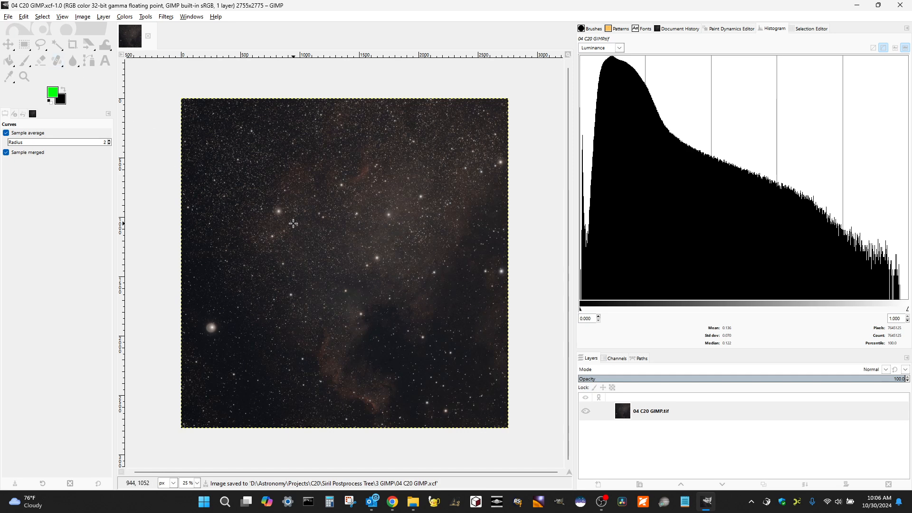
{"action": "left_click", "coordinate": [8, 17]}
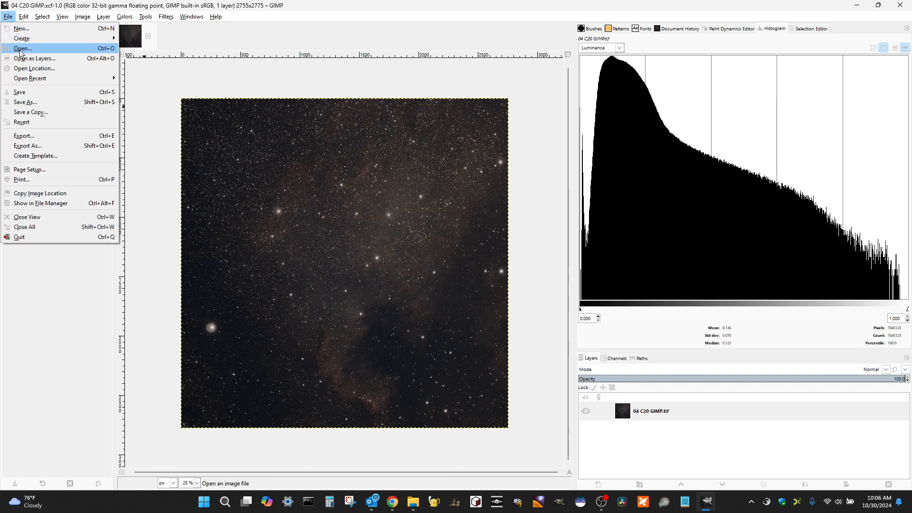
{"action": "left_click", "coordinate": [21, 93]}
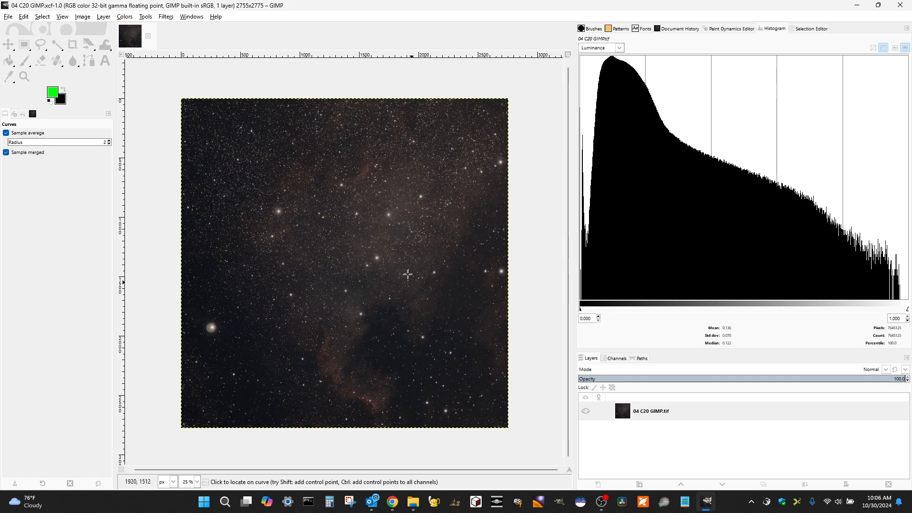
Open the Levels adjustment for the image layer and place its dialog clear of the nebula.
{"action": "left_click", "coordinate": [125, 17]}
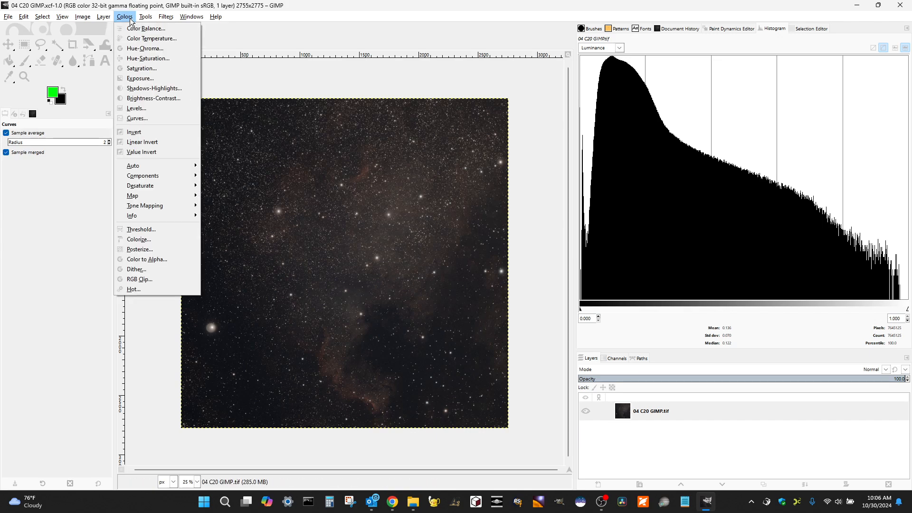
{"action": "left_click", "coordinate": [147, 113]}
{"action": "left_click_drag", "start_coordinate": [353, 66], "coordinate": [659, 64]}
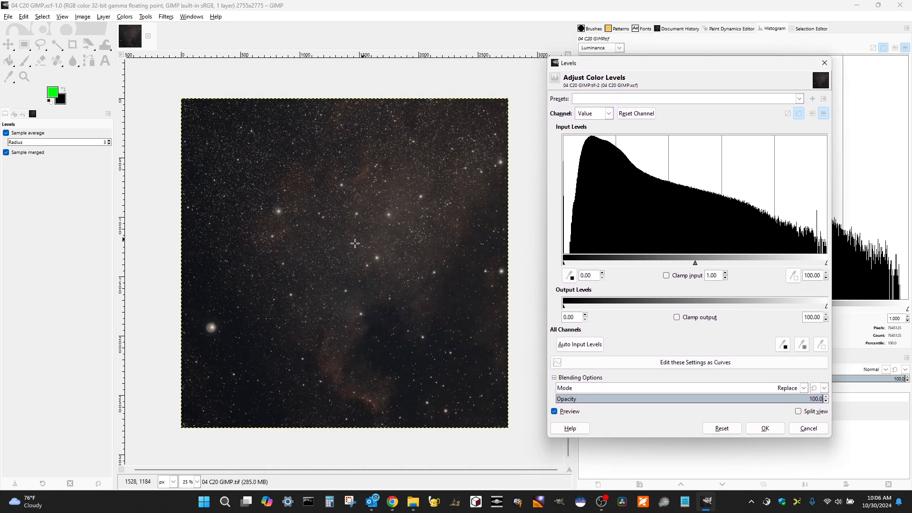
Examine the bright stars and central nebula region up close, keeping the Levels dialog clear of the image.
{"action": "left_click", "coordinate": [299, 263]}
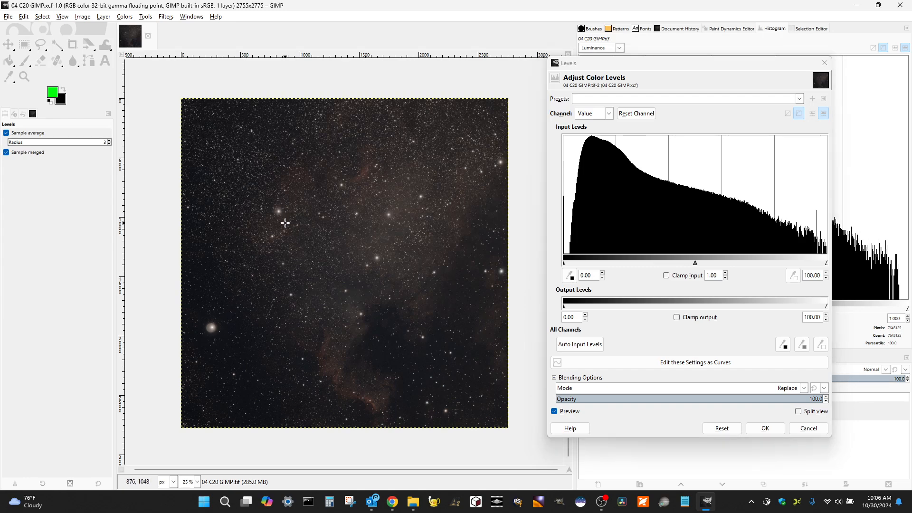
{"action": "scroll", "coordinate": [285, 223], "scroll_direction": "up", "scroll_amount": 5}
{"action": "scroll", "coordinate": [229, 134], "scroll_direction": "up", "scroll_amount": 5}
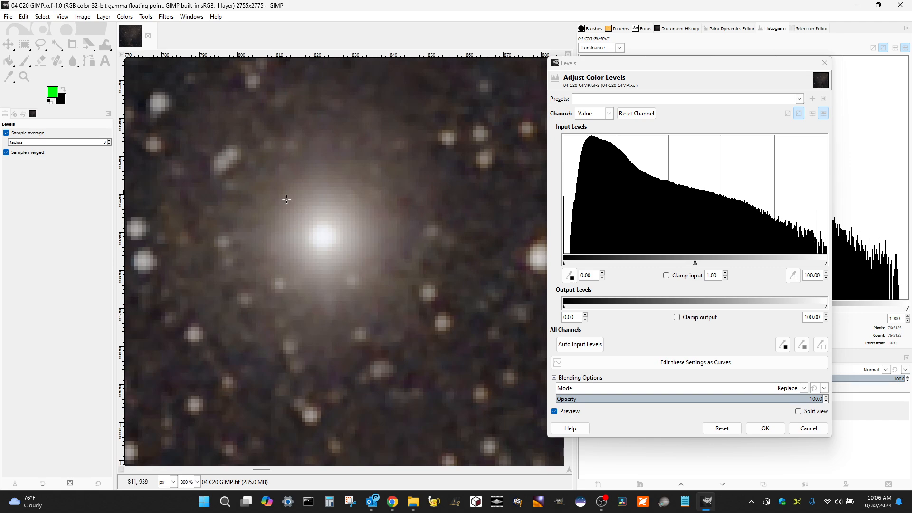
{"action": "scroll", "coordinate": [322, 245], "scroll_direction": "down", "scroll_amount": 8}
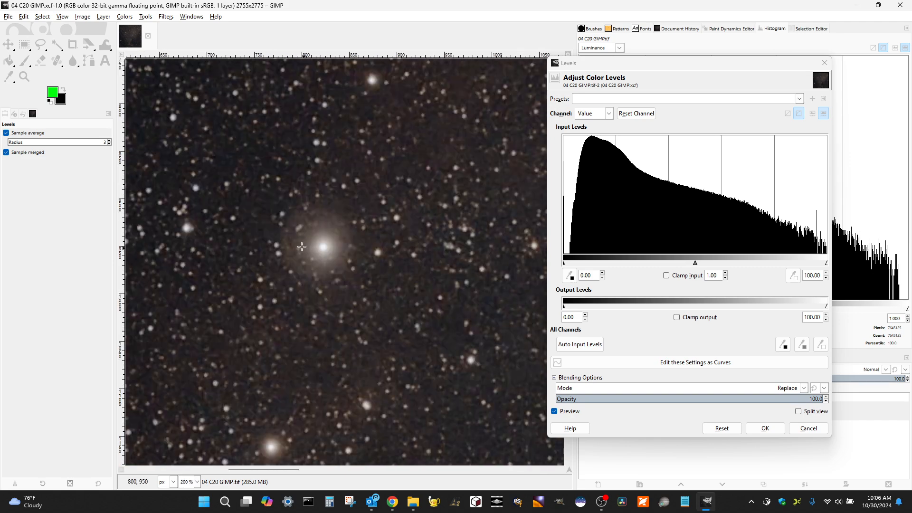
{"action": "scroll", "coordinate": [289, 243], "scroll_direction": "down", "scroll_amount": 2}
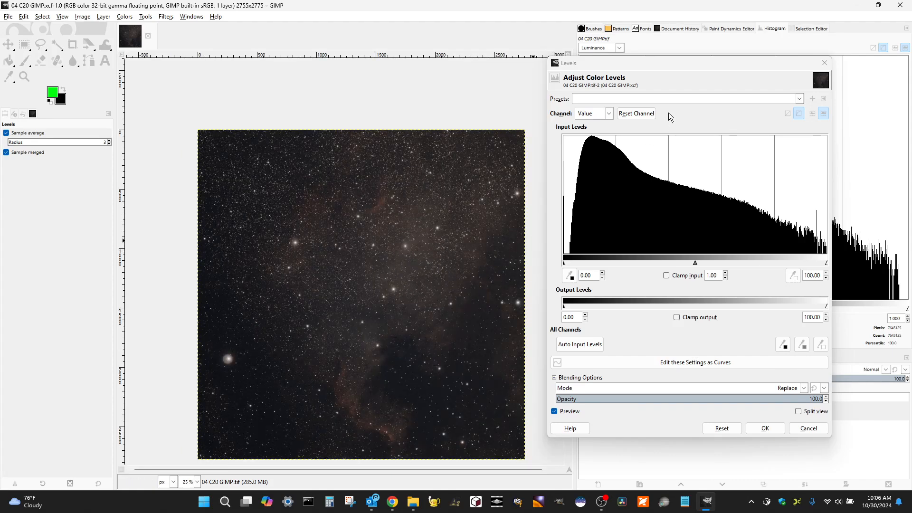
{"action": "left_click_drag", "start_coordinate": [677, 62], "coordinate": [716, 107]}
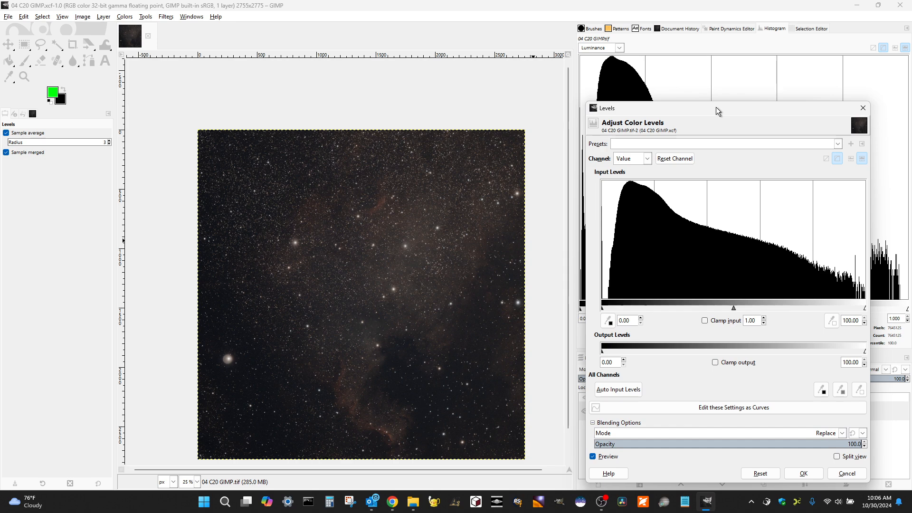
{"action": "scroll", "coordinate": [419, 272], "scroll_direction": "up", "scroll_amount": 3}
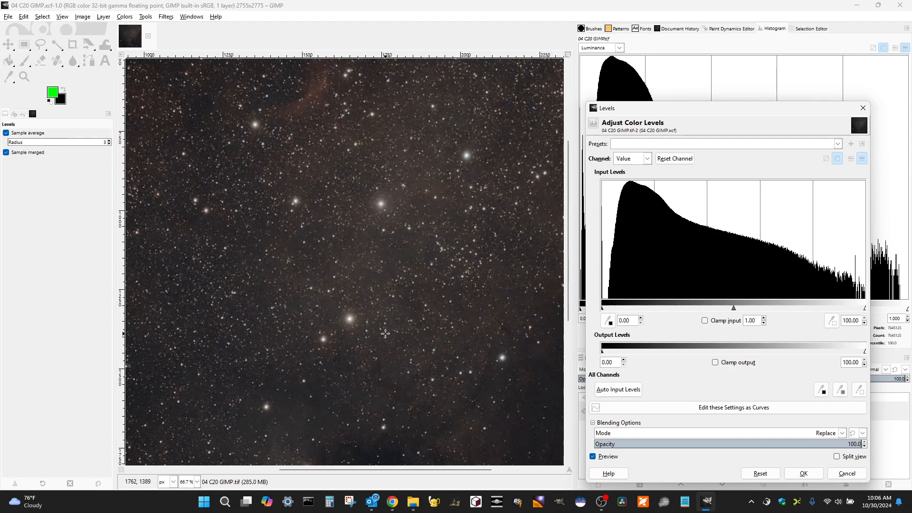
{"action": "left_click", "coordinate": [415, 187]}
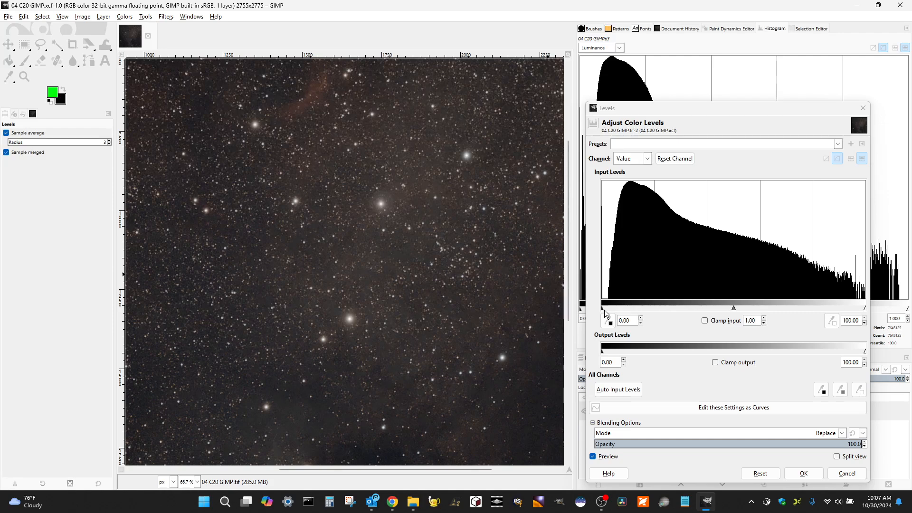
Raise the Value channel's black input level to about 2.16, where the histogram begins, and apply the levels.
{"action": "left_click_drag", "start_coordinate": [603, 310], "coordinate": [609, 313]}
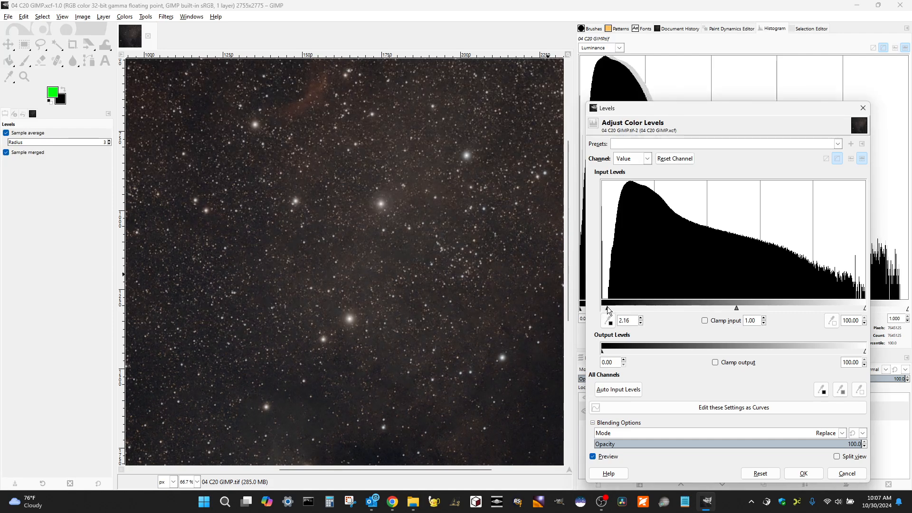
{"action": "left_click_drag", "start_coordinate": [609, 311], "coordinate": [609, 311]}
{"action": "left_click", "coordinate": [802, 474]}
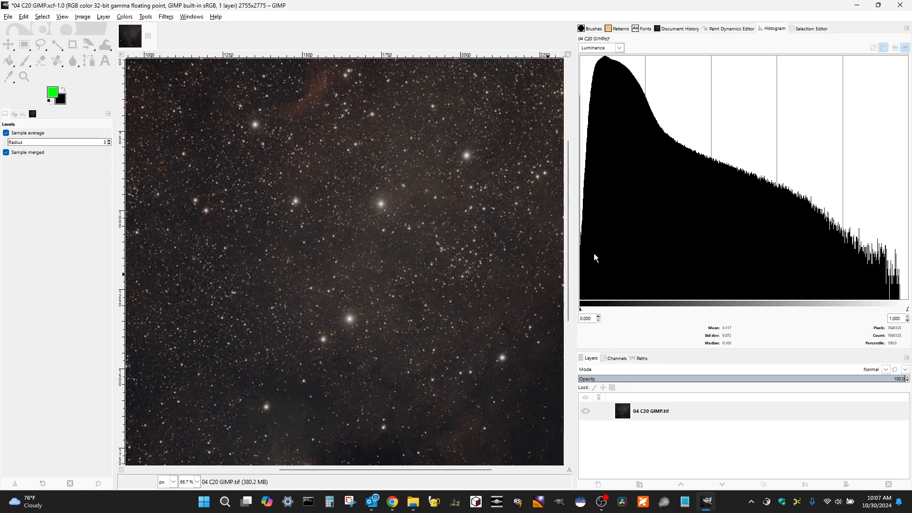
Check the whole levels-adjusted nebula and save it to its current file, 04 C20 GIMP.xcf.
{"action": "scroll", "coordinate": [442, 337], "scroll_direction": "down", "scroll_amount": 3}
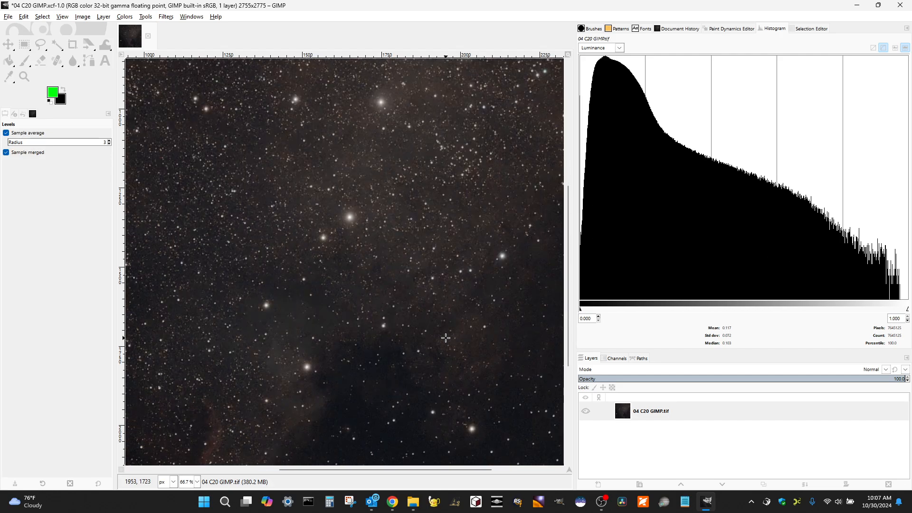
{"action": "scroll", "coordinate": [438, 325], "scroll_direction": "down", "scroll_amount": 3}
{"action": "scroll", "coordinate": [438, 324], "scroll_direction": "down", "scroll_amount": 3, "text": "ctrl"}
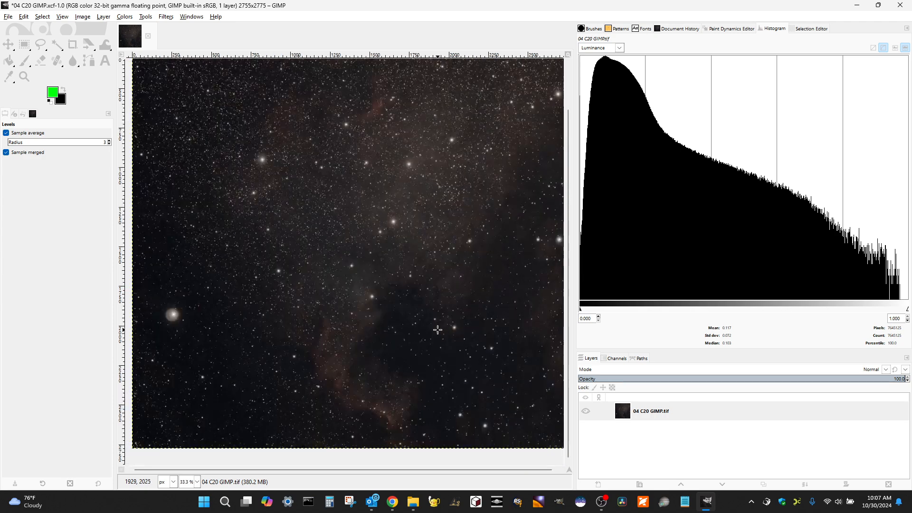
{"action": "scroll", "coordinate": [406, 277], "scroll_direction": "up", "scroll_amount": 1, "text": "ctrl"}
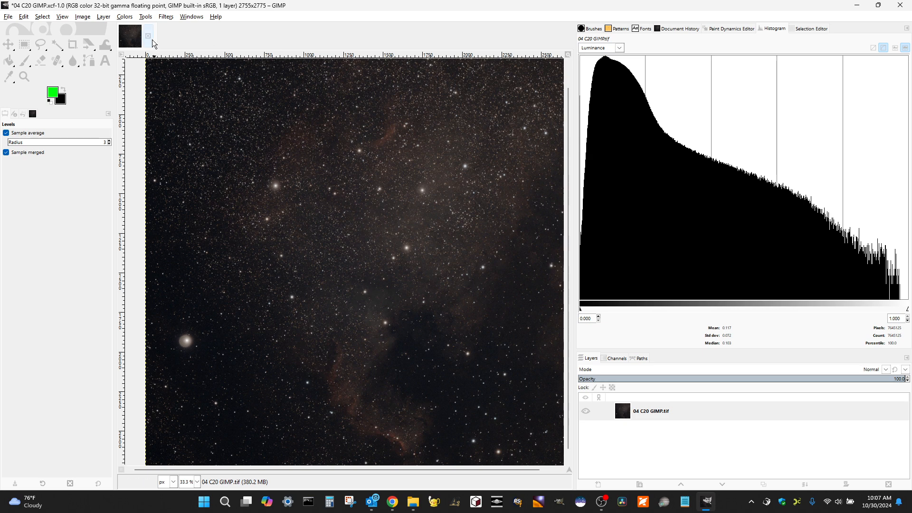
{"action": "left_click", "coordinate": [9, 17]}
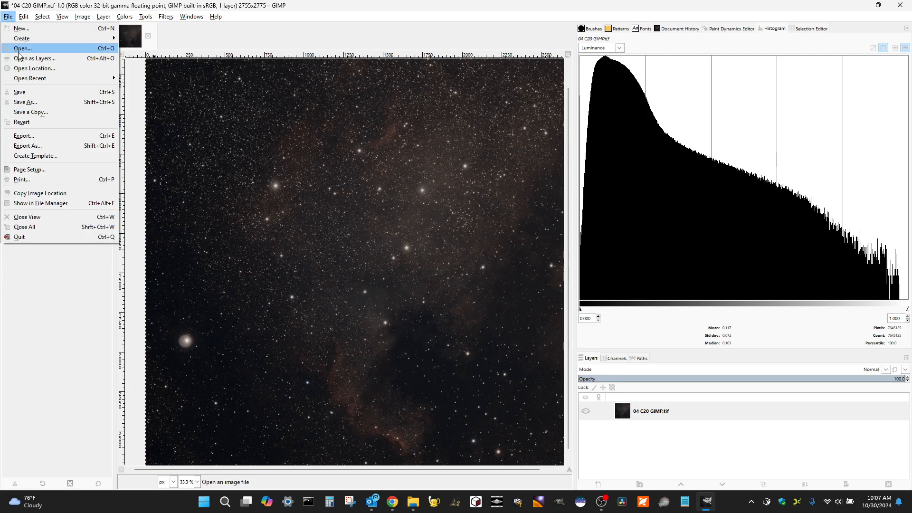
{"action": "left_click", "coordinate": [29, 93]}
Open the Curves adjustment for the image layer and place its dialog clear of the nebula.
{"action": "left_click", "coordinate": [125, 16]}
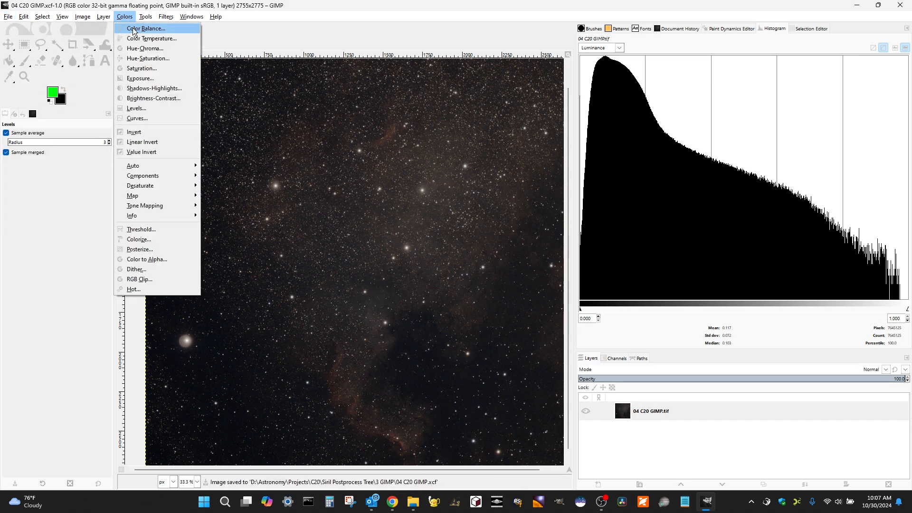
{"action": "left_click", "coordinate": [168, 118]}
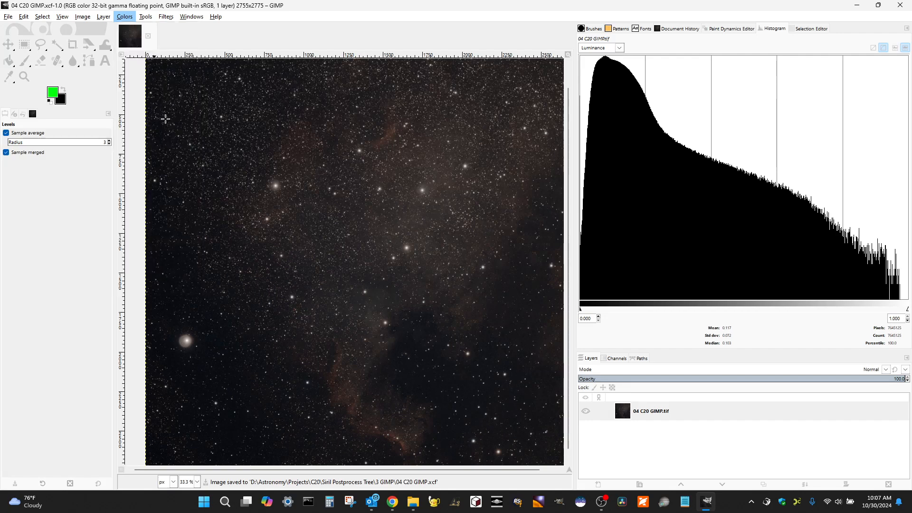
{"action": "mouse_move", "coordinate": [619, 173]}
{"action": "left_mouse_down"}
{"action": "mouse_move", "coordinate": [600, 158]}
{"action": "mouse_move", "coordinate": [596, 135]}
{"action": "mouse_move", "coordinate": [626, 181]}
{"action": "left_mouse_up"}
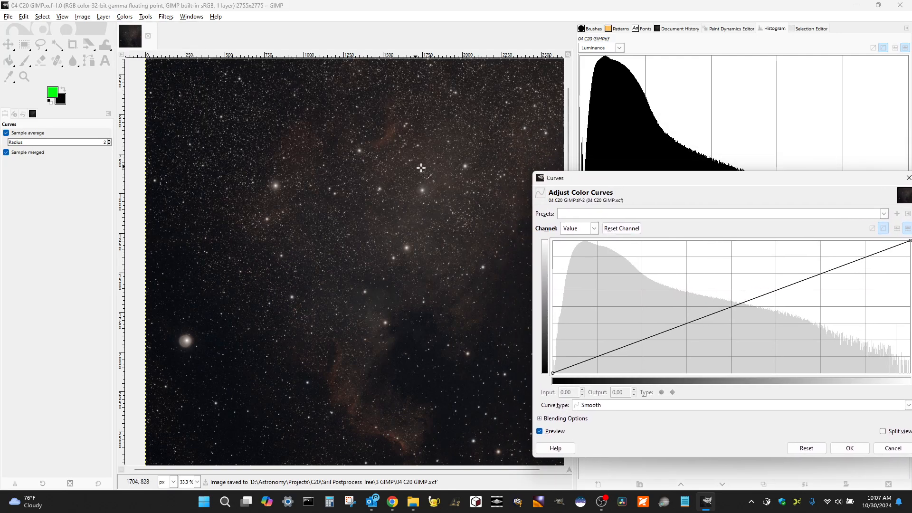
Sample several spots in the bright upper nebula to see where their tones fall on the Value curve.
{"action": "left_click", "coordinate": [388, 136]}
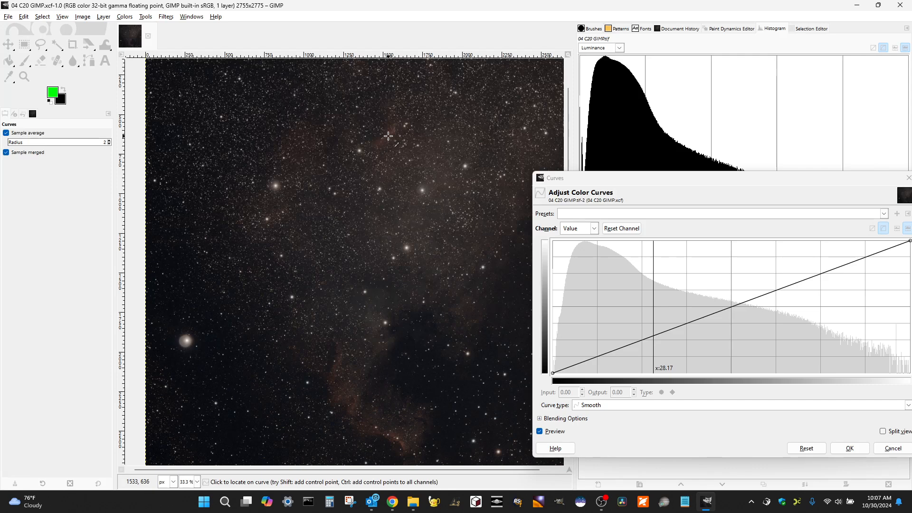
{"action": "left_click", "coordinate": [402, 145]}
{"action": "left_click", "coordinate": [450, 154]}
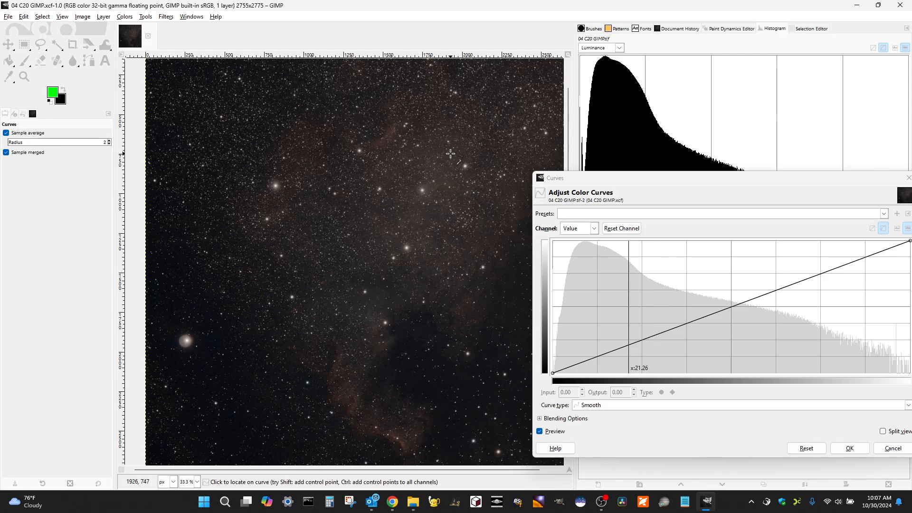
{"action": "left_click", "coordinate": [438, 169]}
{"action": "left_click", "coordinate": [431, 160]}
{"action": "left_click", "coordinate": [447, 175]}
{"action": "left_click", "coordinate": [438, 154]}
{"action": "left_click", "coordinate": [427, 157]}
{"action": "left_click", "coordinate": [412, 170]}
Sample the red lower ridge, the area beside it and the fainter central star field to compare their tones on the Value curve.
{"action": "left_click", "coordinate": [382, 346]}
{"action": "left_click", "coordinate": [403, 443]}
{"action": "left_click", "coordinate": [405, 444]}
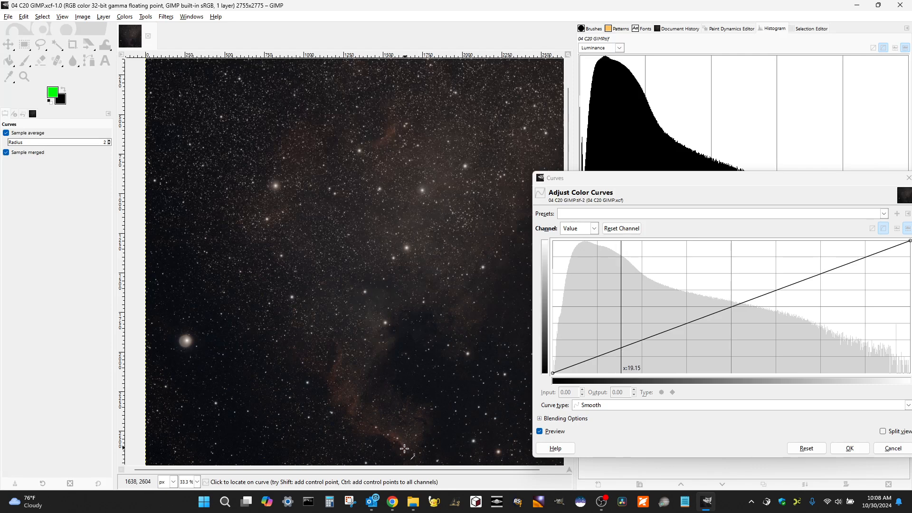
{"action": "left_click_drag", "start_coordinate": [402, 443], "coordinate": [384, 420]}
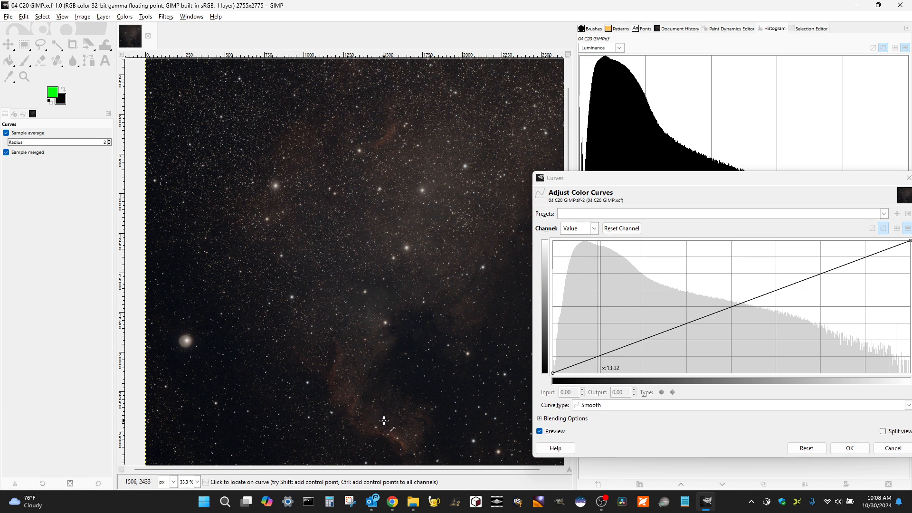
{"action": "left_click_drag", "start_coordinate": [325, 334], "coordinate": [345, 330]}
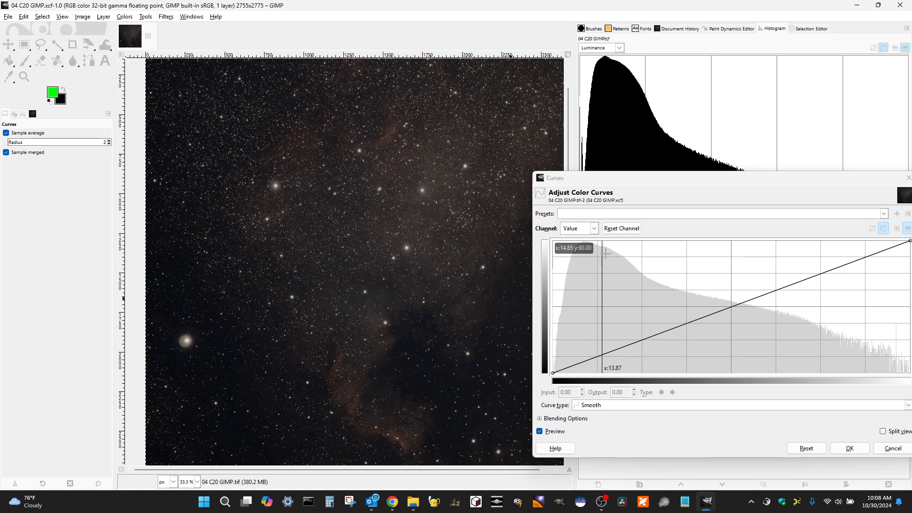
{"action": "left_click_drag", "start_coordinate": [332, 330], "coordinate": [354, 381]}
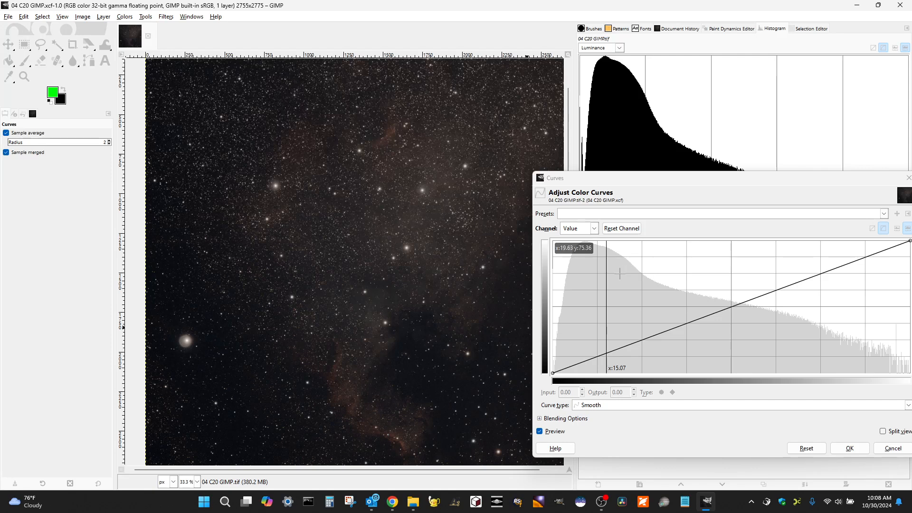
{"action": "left_click_drag", "start_coordinate": [330, 250], "coordinate": [362, 237]}
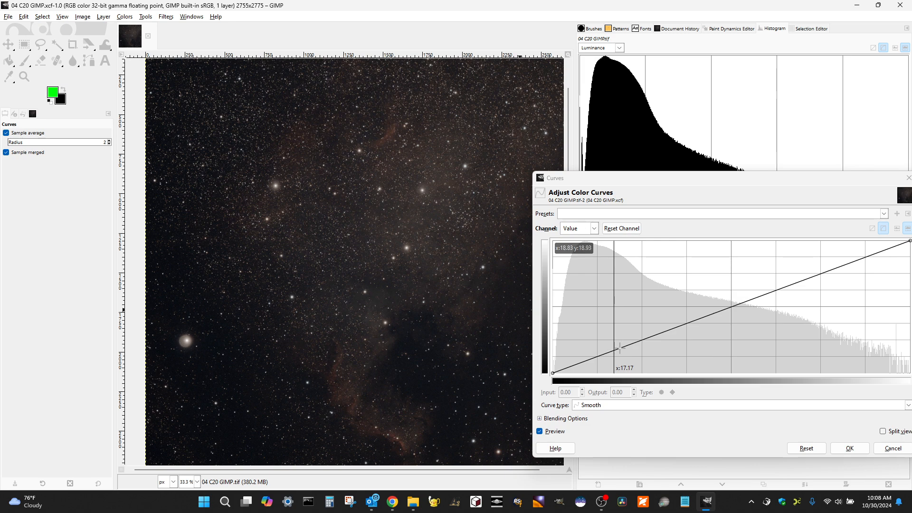
{"action": "left_click", "coordinate": [361, 234]}
{"action": "left_click_drag", "start_coordinate": [361, 234], "coordinate": [373, 238]}
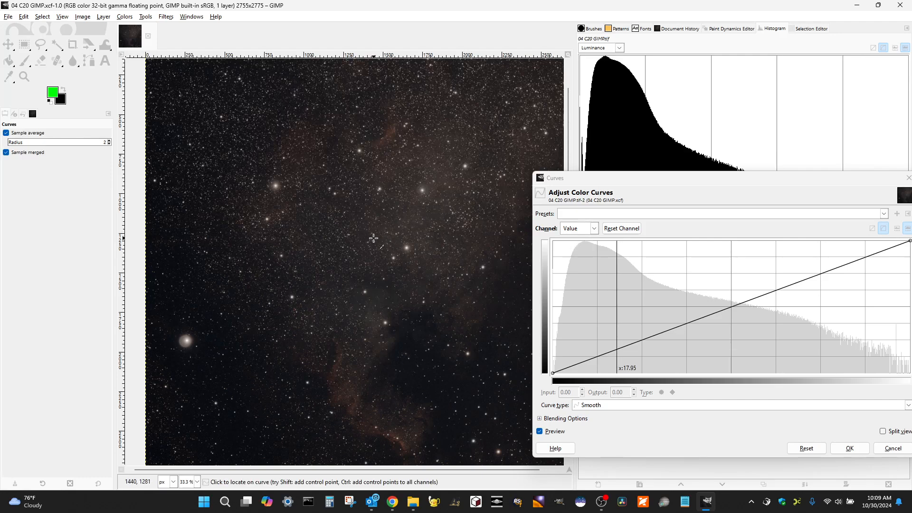
{"action": "scroll", "coordinate": [374, 238], "scroll_direction": "up", "scroll_amount": 4}
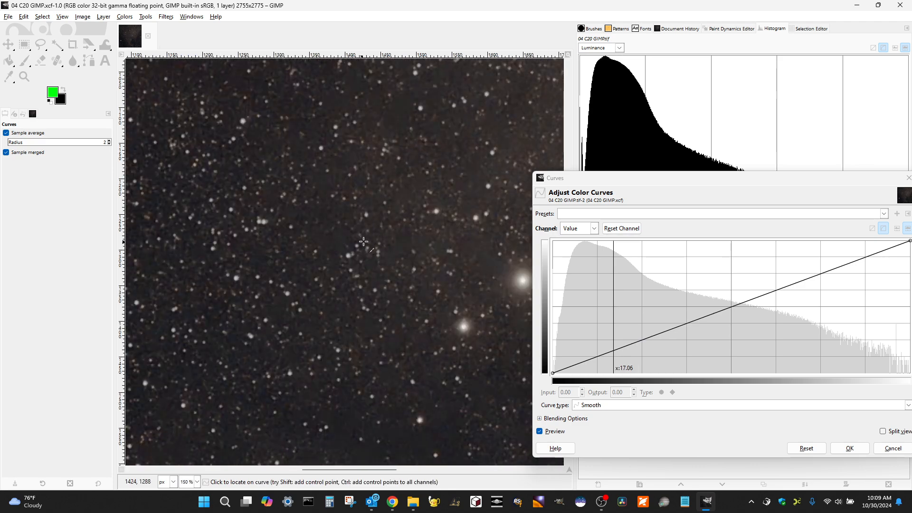
{"action": "left_click", "coordinate": [395, 246]}
{"action": "left_click", "coordinate": [383, 230]}
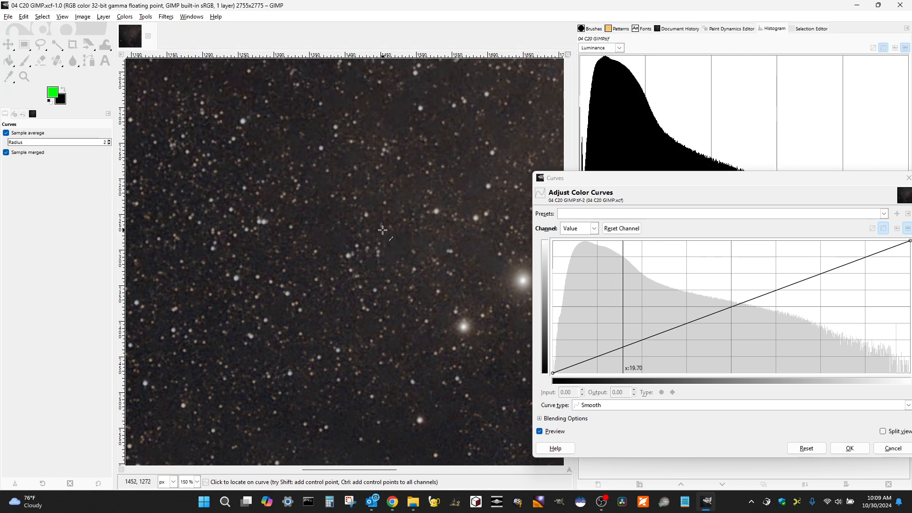
{"action": "key", "text": "ctrl"}
{"action": "left_click", "coordinate": [382, 233], "text": "ctrl"}
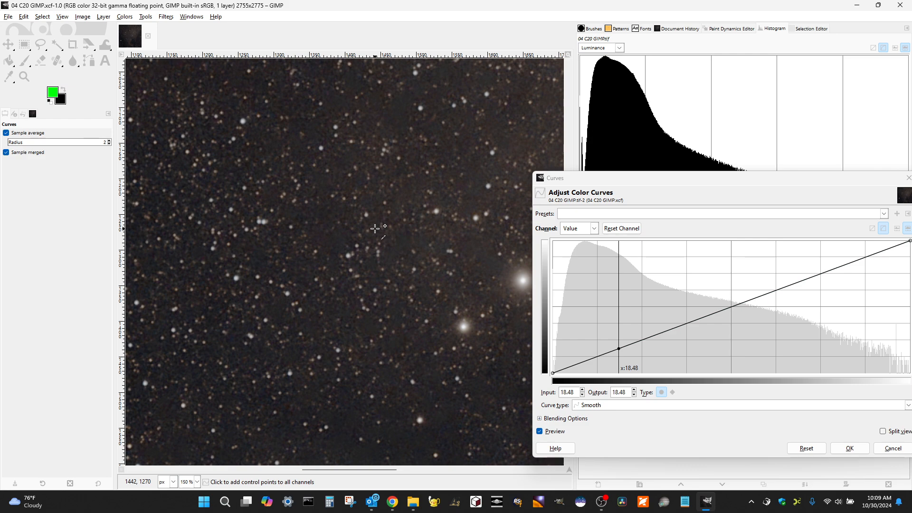
{"action": "left_click", "coordinate": [373, 227]}
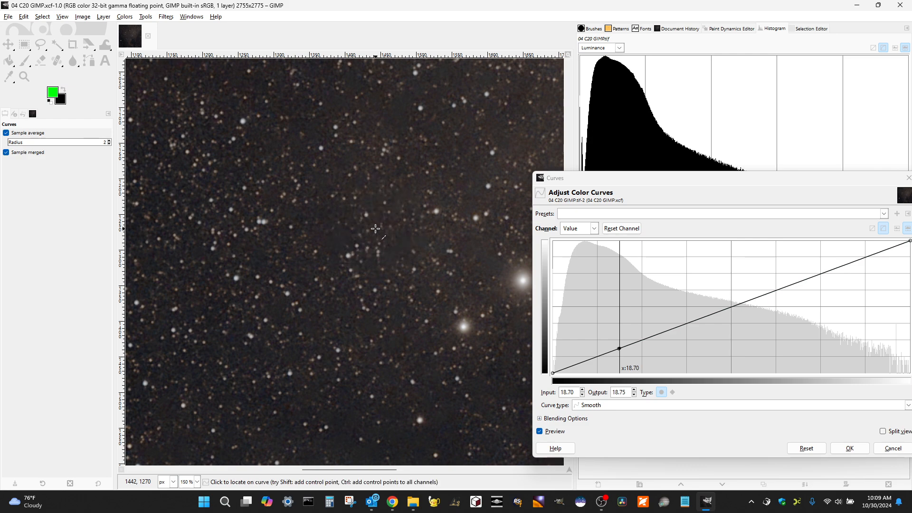
{"action": "key", "text": "alt+r"}
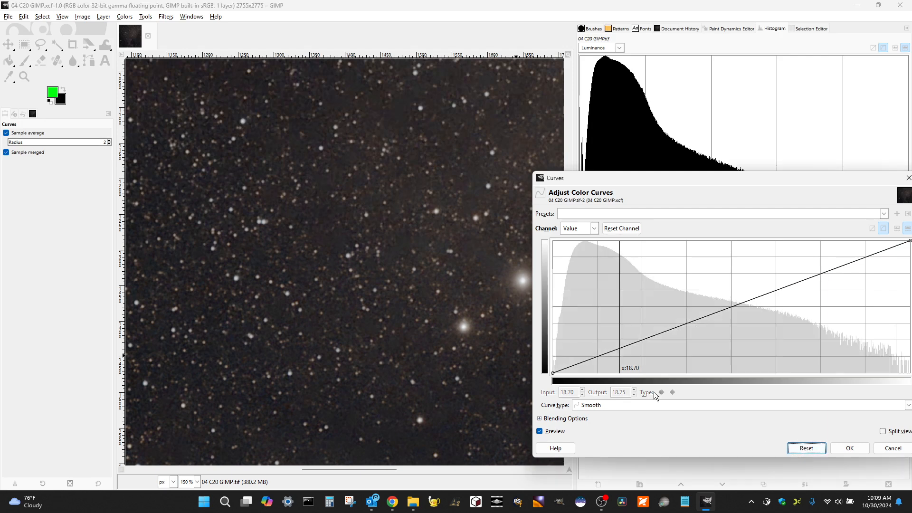
{"action": "left_click", "coordinate": [361, 227], "text": "ctrl"}
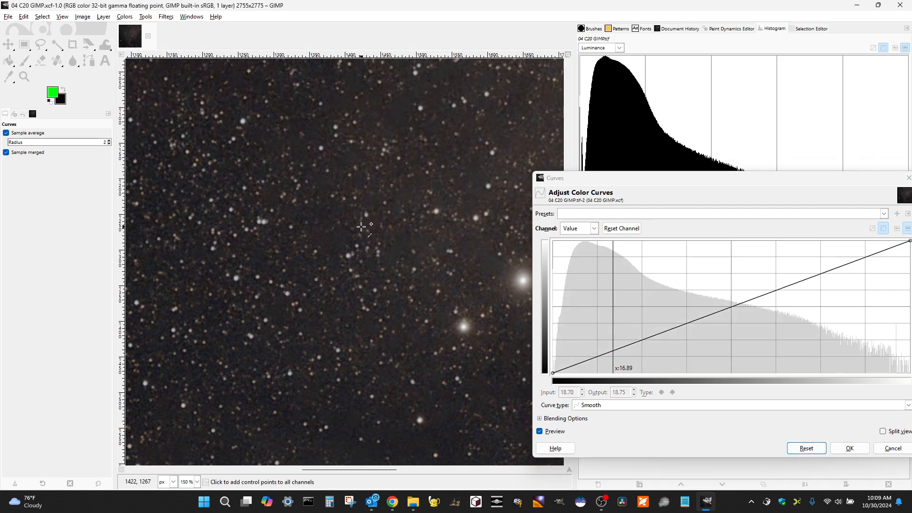
{"action": "left_click", "coordinate": [808, 449]}
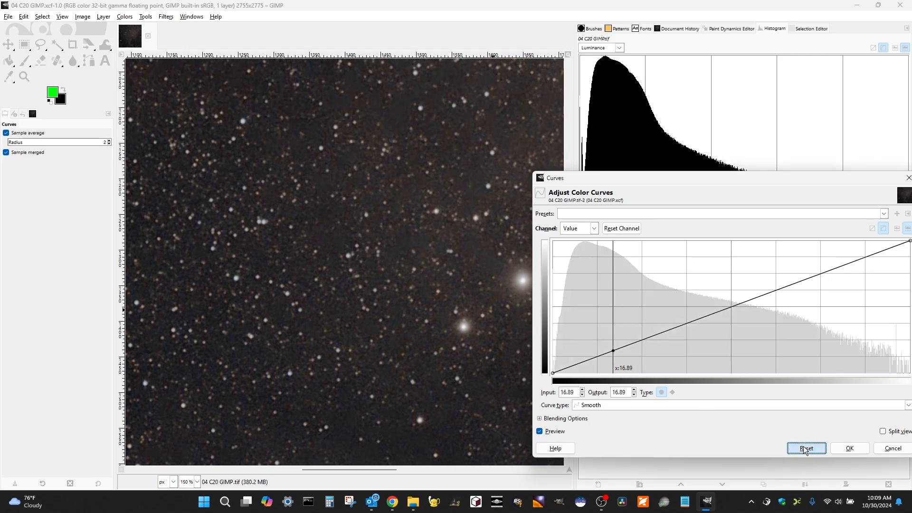
Add control points to all channels' curves from the faint gas and red nebula ridge, at Value inputs 20.35, 20.95 and 23.65.
{"action": "scroll", "coordinate": [403, 269], "scroll_direction": "down", "scroll_amount": 10}
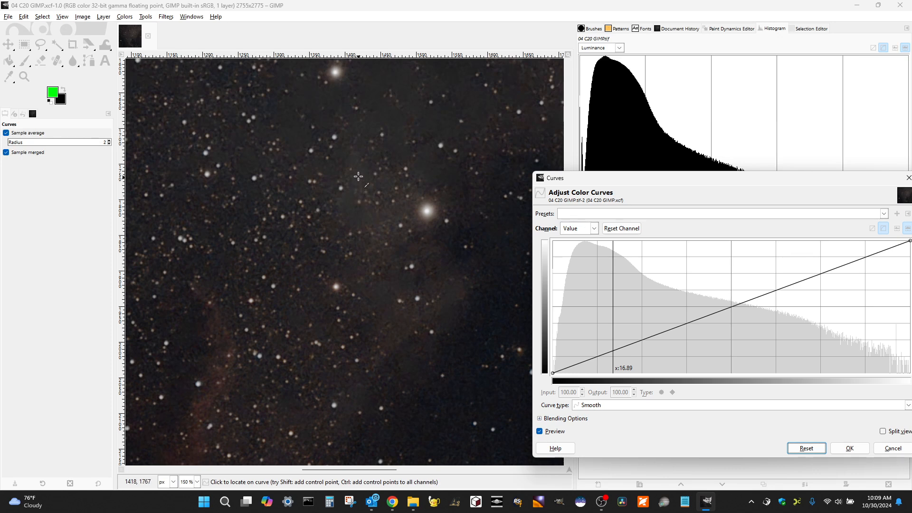
{"action": "left_click", "coordinate": [359, 177]}
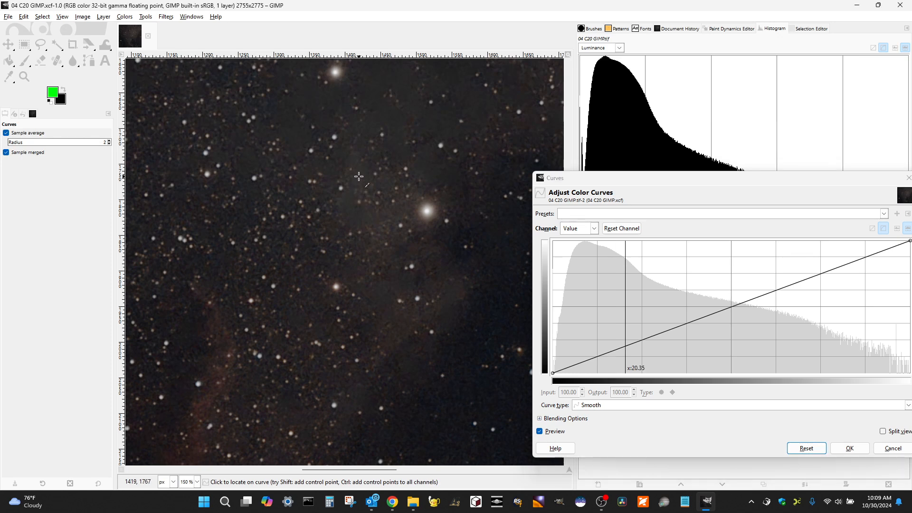
{"action": "left_click", "coordinate": [359, 177], "text": "shift"}
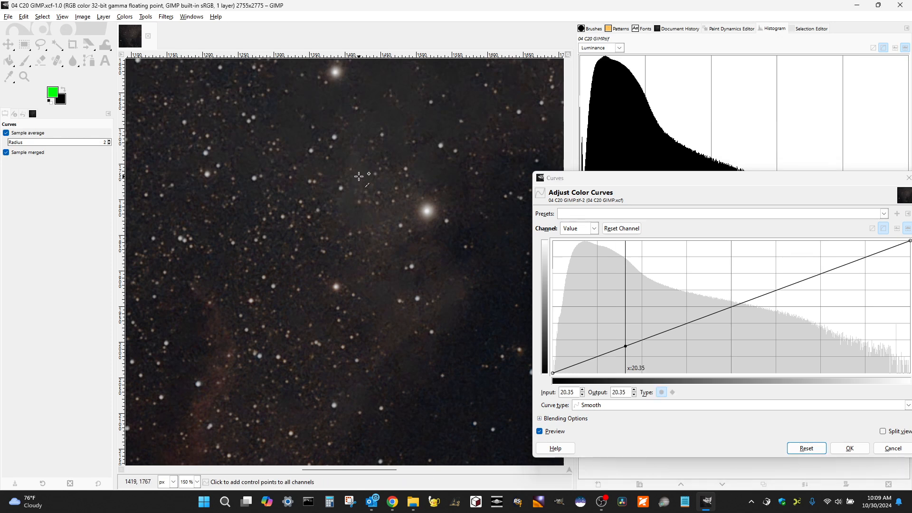
{"action": "left_click", "coordinate": [221, 378], "text": "ctrl"}
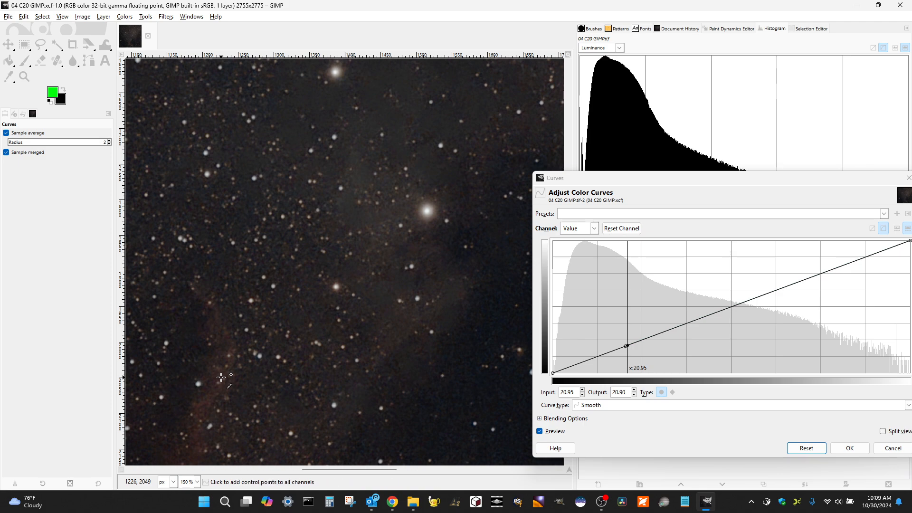
{"action": "scroll", "coordinate": [285, 330], "scroll_direction": "down", "scroll_amount": 5}
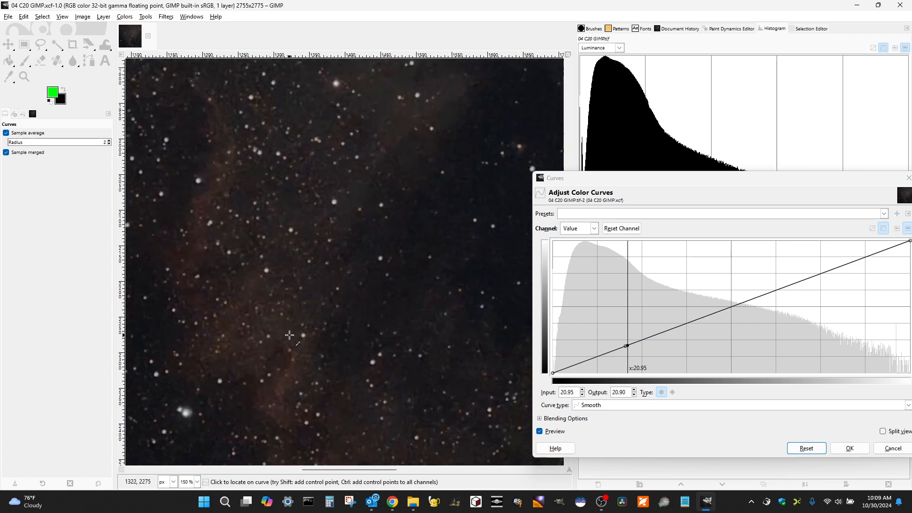
{"action": "left_click", "coordinate": [274, 308], "text": "ctrl"}
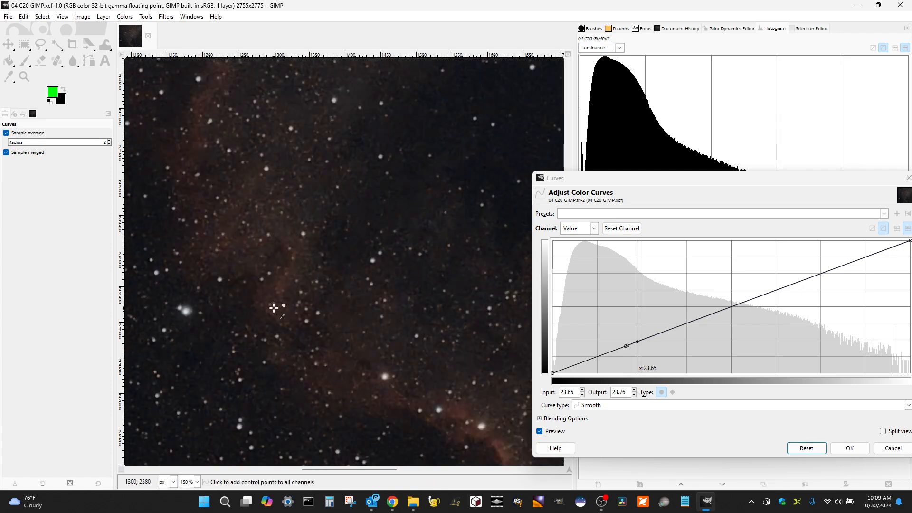
Merge the 20.95 control point on the Value curve into its lower neighbour at input 20.35.
{"action": "left_click", "coordinate": [628, 345]}
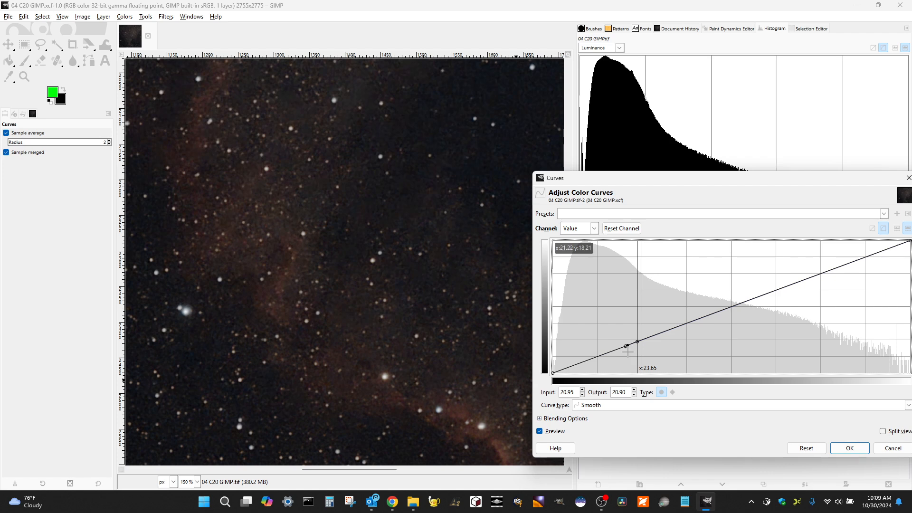
{"action": "left_click", "coordinate": [583, 396]}
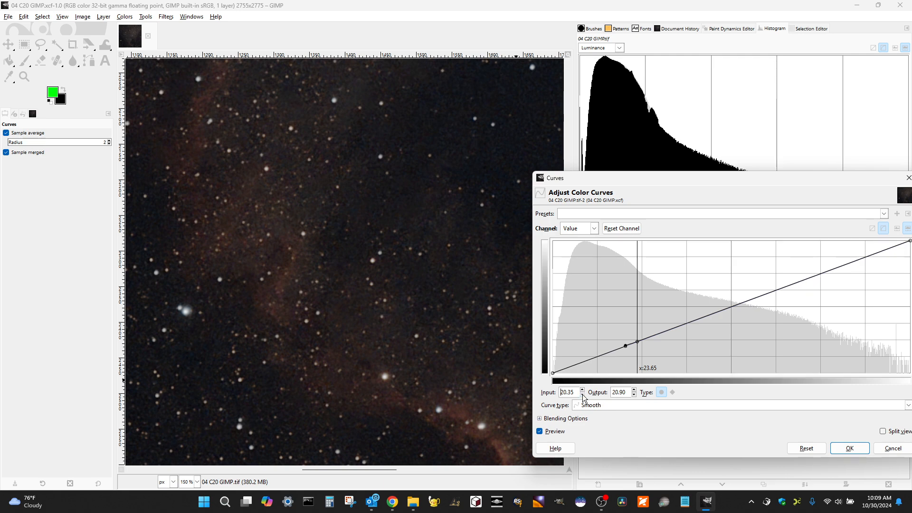
{"action": "left_click", "coordinate": [634, 394]}
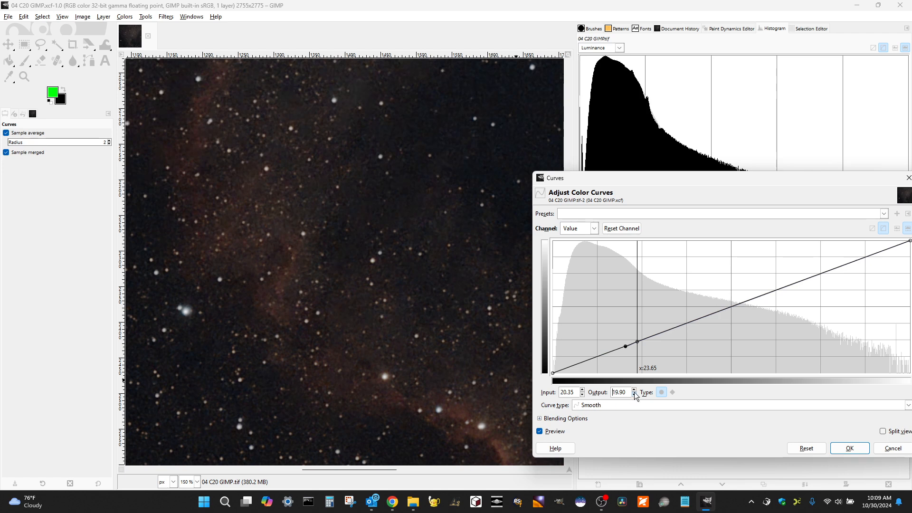
{"action": "left_click", "coordinate": [634, 395]}
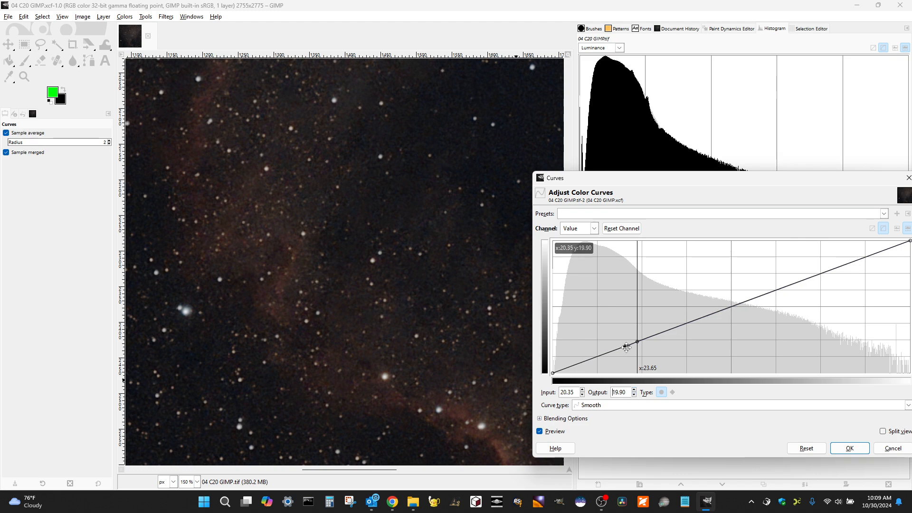
{"action": "mouse_move", "coordinate": [626, 348]}
{"action": "left_mouse_down"}
{"action": "mouse_move", "coordinate": [614, 350]}
{"action": "mouse_move", "coordinate": [625, 348]}
{"action": "left_mouse_up"}
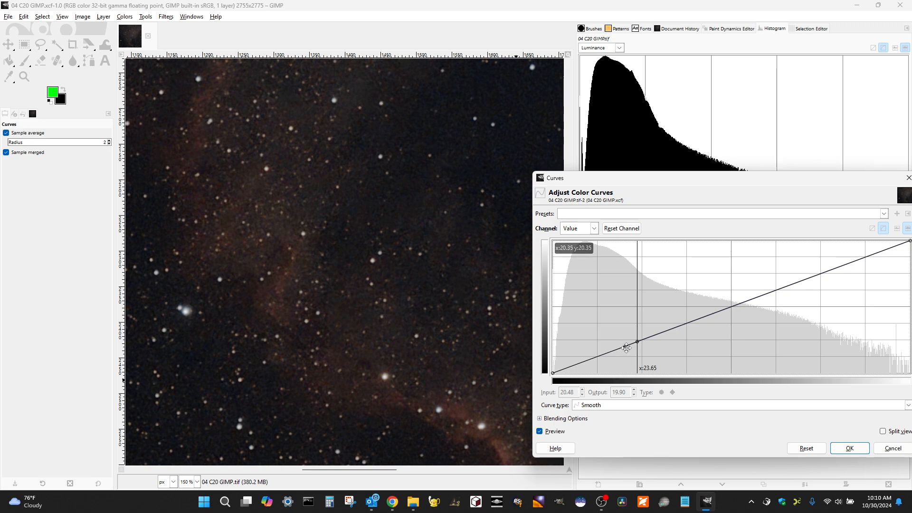
Raise the Value curve's control point at input 23.65 to an output of 35.76, checking the effect on the whole nebula.
{"action": "left_click", "coordinate": [626, 345]}
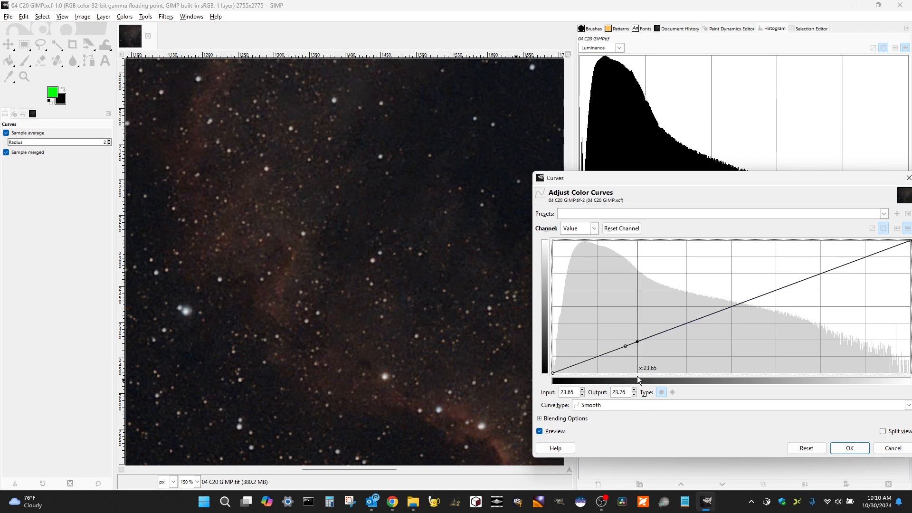
{"action": "scroll", "coordinate": [360, 312], "scroll_direction": "down", "scroll_amount": 3}
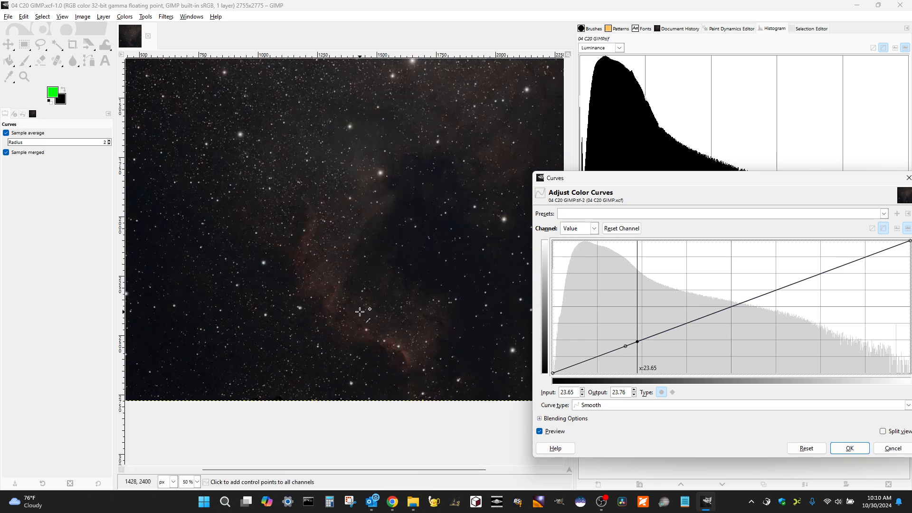
{"action": "scroll", "coordinate": [400, 334], "scroll_direction": "down", "scroll_amount": 1}
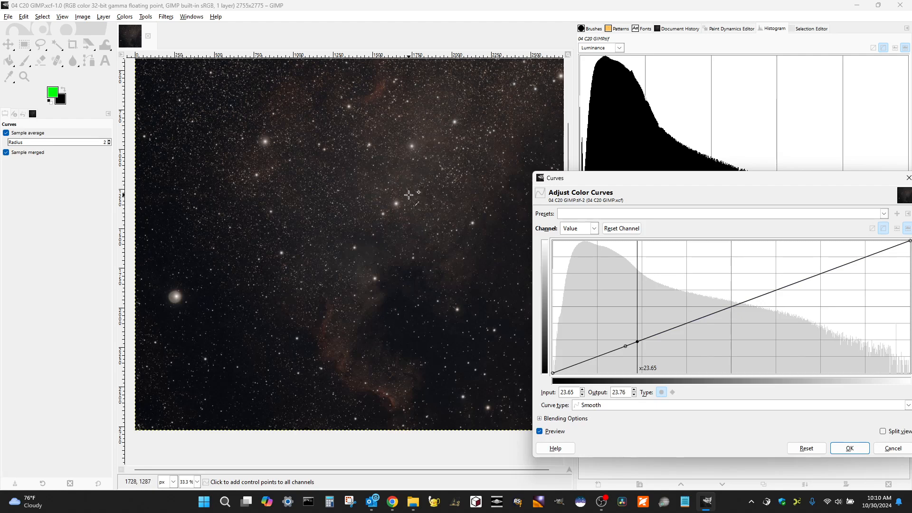
{"action": "left_click", "coordinate": [635, 391]}
{"action": "left_click", "coordinate": [635, 391]}
{"action": "left_click", "coordinate": [635, 391]}
{"action": "left_click", "coordinate": [635, 391]}
{"action": "left_click", "coordinate": [635, 391]}
{"action": "left_click", "coordinate": [635, 391]}
{"action": "left_click", "coordinate": [635, 391]}
{"action": "left_click", "coordinate": [635, 391]}
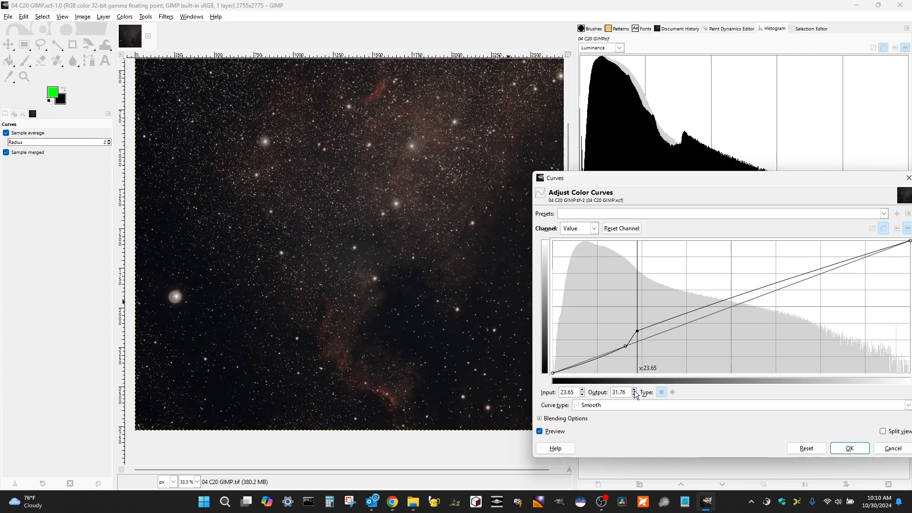
{"action": "left_click", "coordinate": [635, 390]}
{"action": "left_click", "coordinate": [635, 391]}
{"action": "left_click", "coordinate": [635, 391]}
{"action": "left_click", "coordinate": [635, 391]}
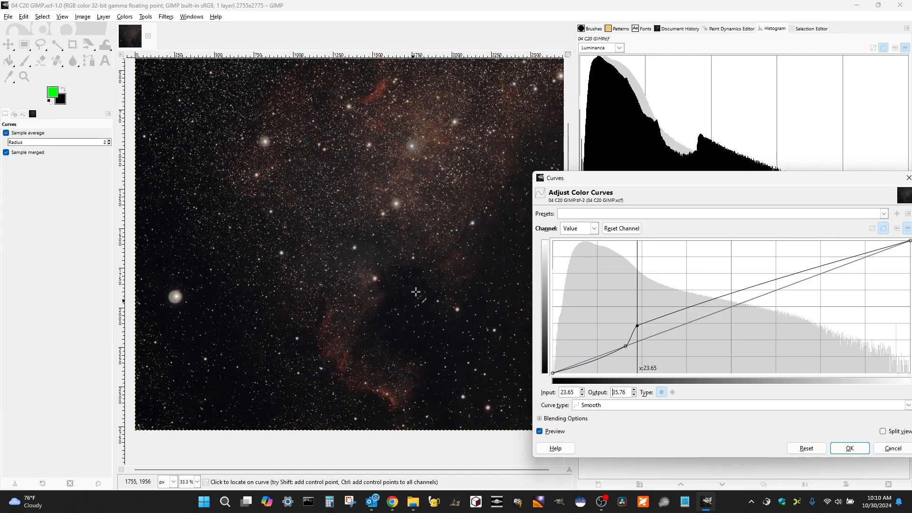
{"action": "scroll", "coordinate": [418, 282], "scroll_direction": "down", "scroll_amount": 4}
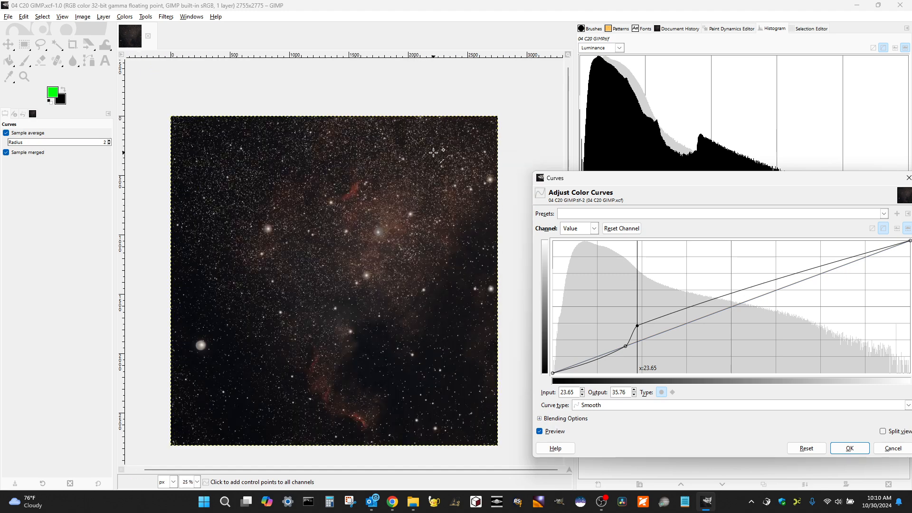
Move the Value curve's lower point to input 17.96, output 18.20 and its upper point to input 24.84, output 36.47, and apply the curve.
{"action": "scroll", "coordinate": [409, 233], "scroll_direction": "up", "scroll_amount": 1}
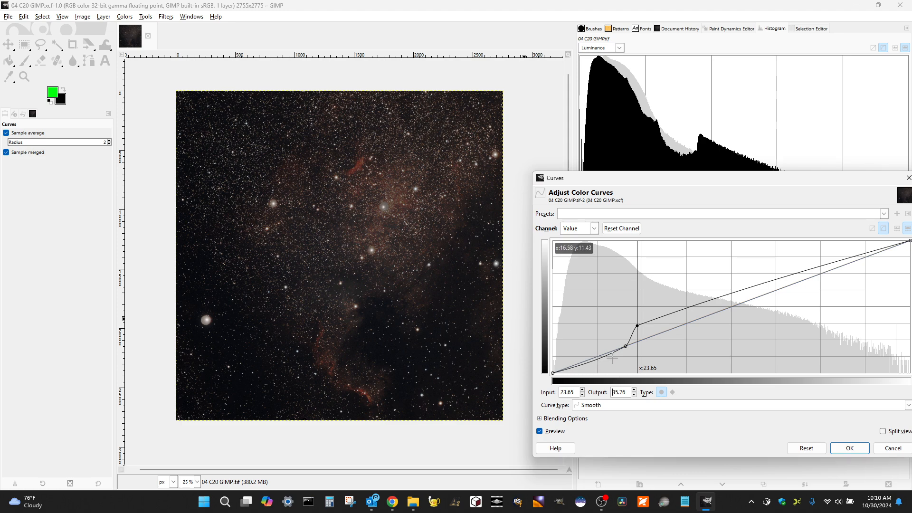
{"action": "mouse_move", "coordinate": [627, 348]}
{"action": "left_mouse_down"}
{"action": "mouse_move", "coordinate": [598, 354]}
{"action": "mouse_move", "coordinate": [617, 349]}
{"action": "left_mouse_up"}
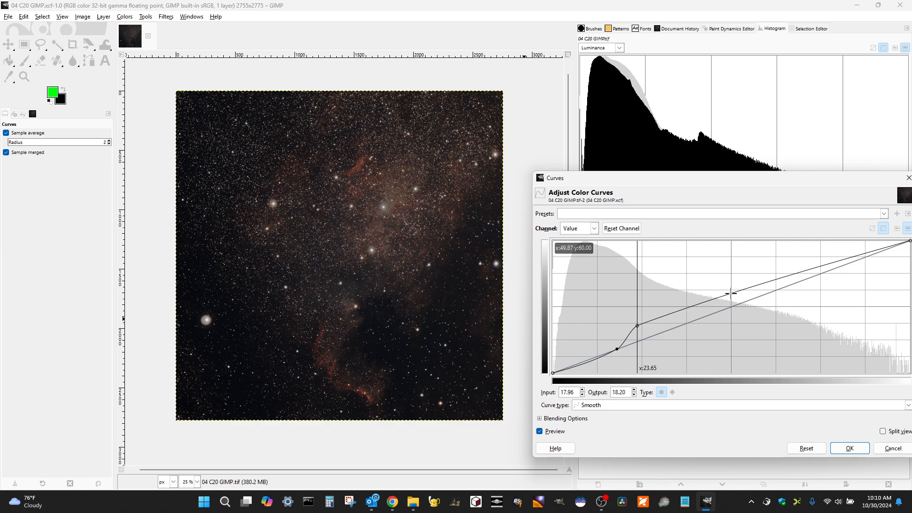
{"action": "left_click", "coordinate": [639, 326]}
{"action": "mouse_move", "coordinate": [637, 326]}
{"action": "left_mouse_down"}
{"action": "mouse_move", "coordinate": [660, 299]}
{"action": "mouse_move", "coordinate": [644, 301]}
{"action": "mouse_move", "coordinate": [673, 301]}
{"action": "mouse_move", "coordinate": [641, 310]}
{"action": "mouse_move", "coordinate": [653, 314]}
{"action": "mouse_move", "coordinate": [642, 325]}
{"action": "left_mouse_up"}
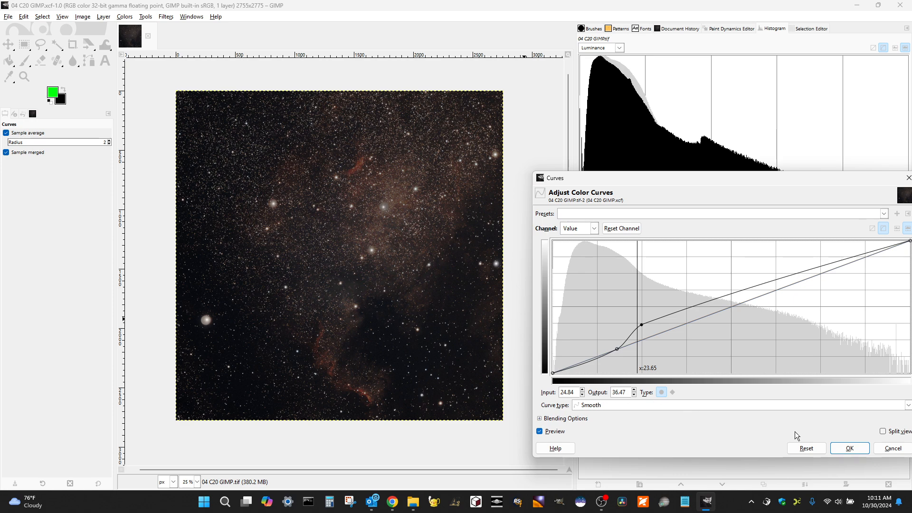
{"action": "left_click", "coordinate": [850, 450]}
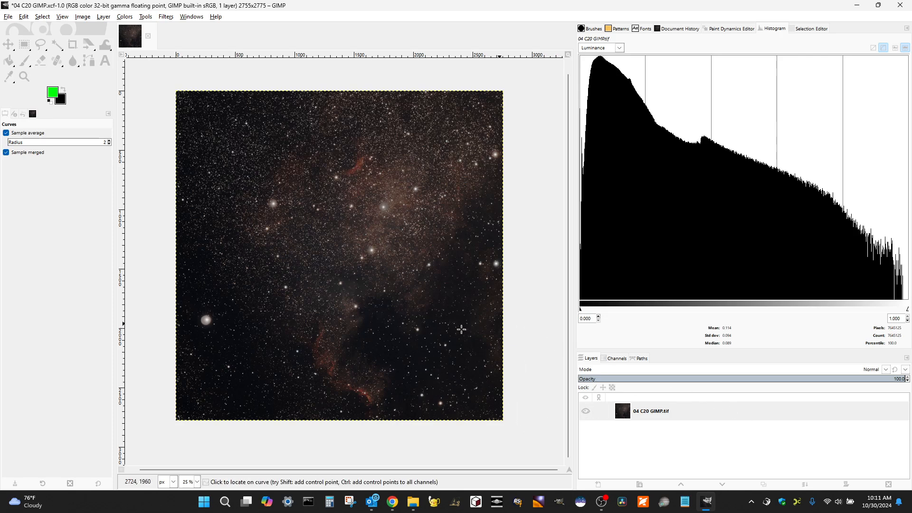
On a new Value curve, anchor the highlights at input 74.80 and the shadows near the first gridline, and raise the midtones at input 37.27 to 50.00.
{"action": "left_click", "coordinate": [129, 18]}
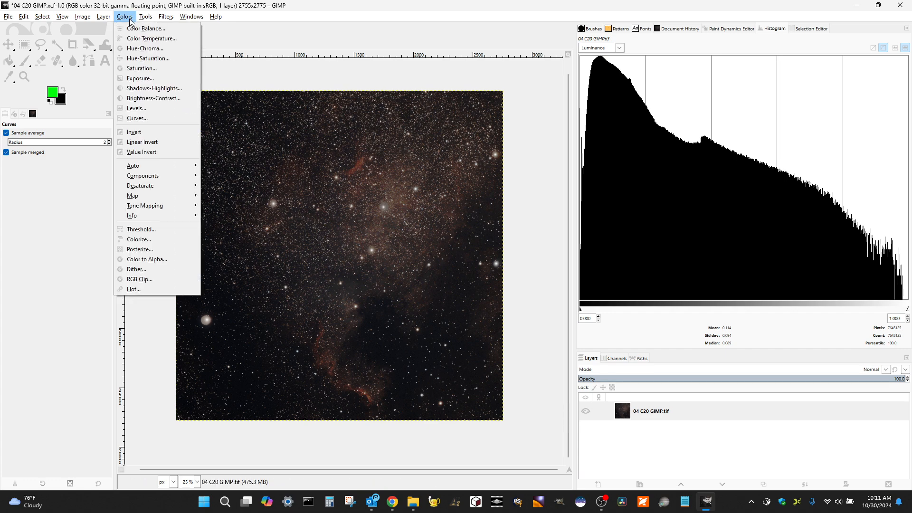
{"action": "left_click", "coordinate": [143, 121]}
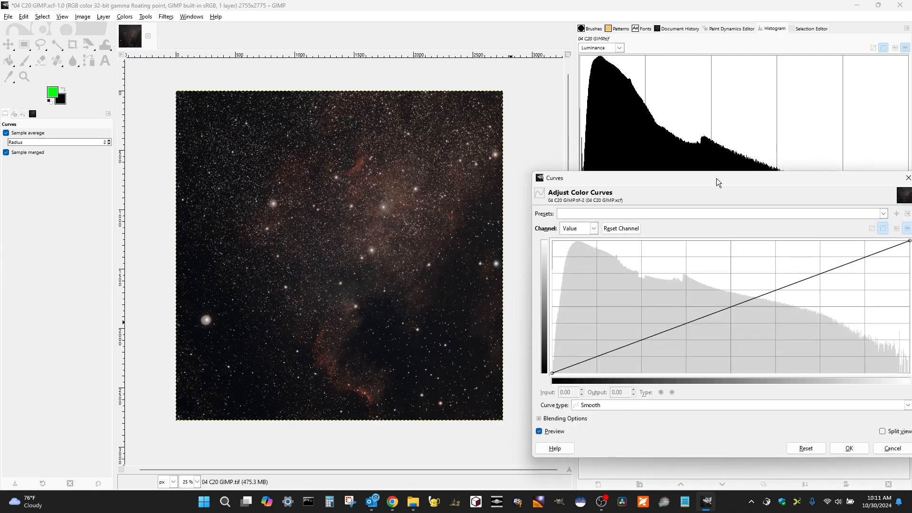
{"action": "left_click_drag", "start_coordinate": [717, 178], "coordinate": [690, 177]}
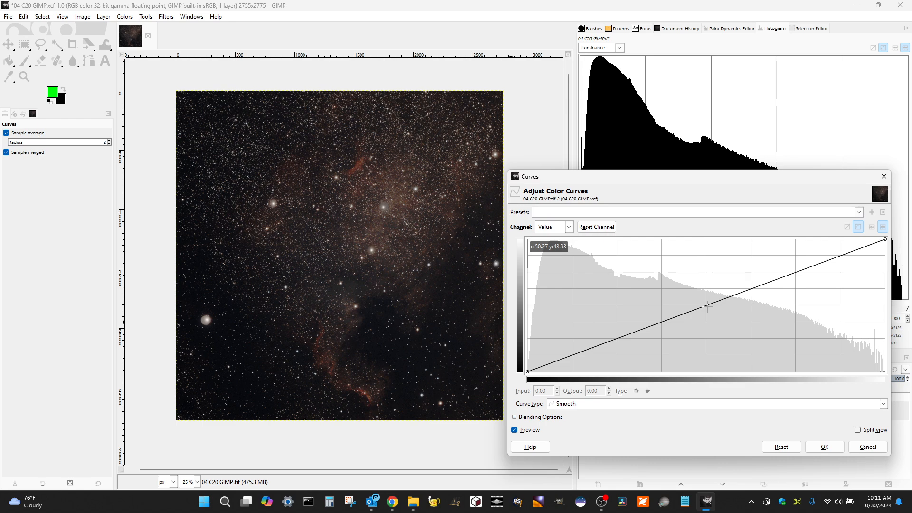
{"action": "left_click", "coordinate": [795, 272]}
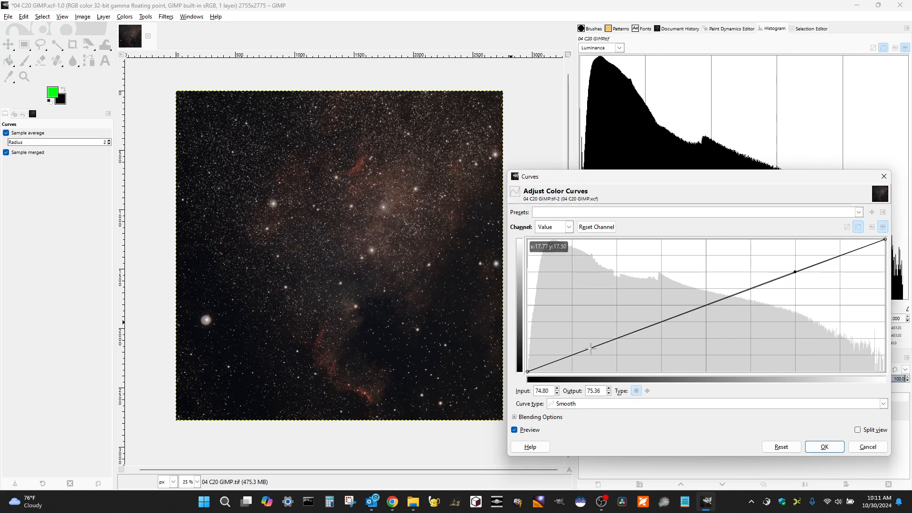
{"action": "left_click", "coordinate": [572, 356]}
{"action": "left_click_drag", "start_coordinate": [672, 316], "coordinate": [679, 299]}
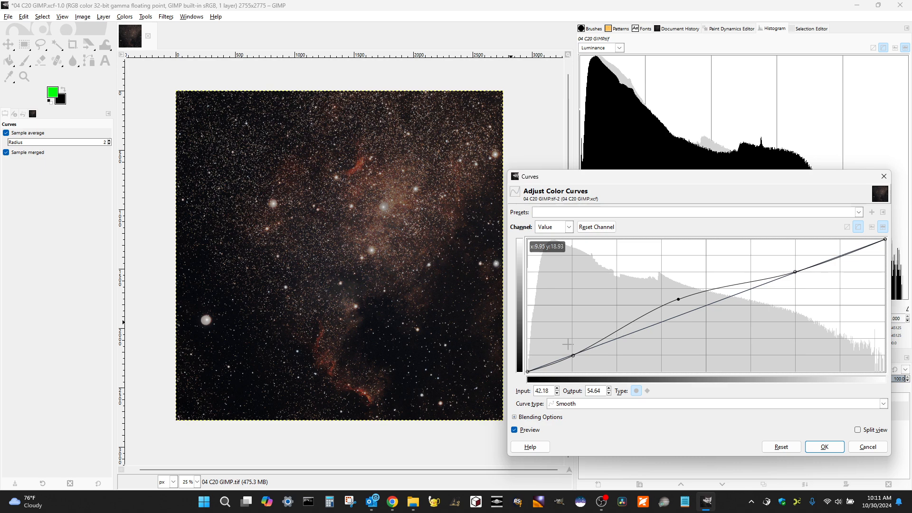
{"action": "left_click_drag", "start_coordinate": [678, 300], "coordinate": [661, 305]}
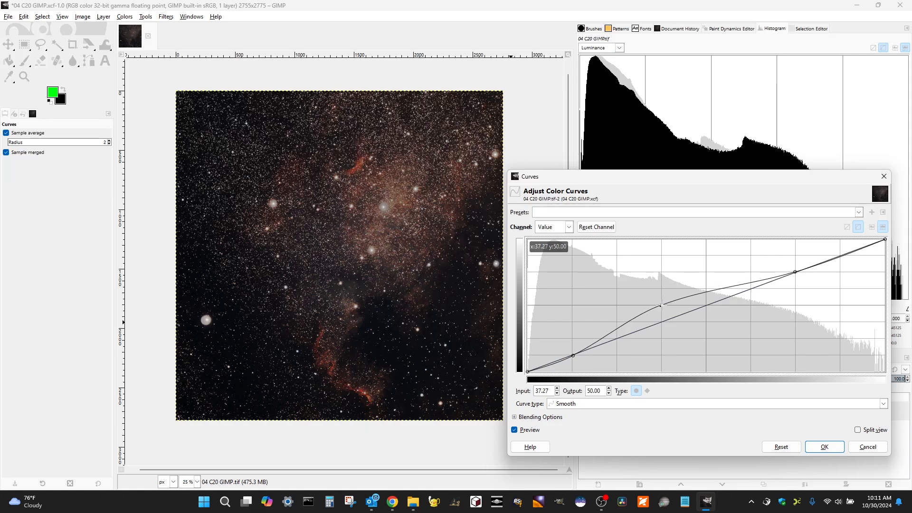
Move the Value curve's highlight point to input 62.60, output 72.86 and its shadow point to input 18.57, output 26.43.
{"action": "left_click_drag", "start_coordinate": [795, 272], "coordinate": [753, 274]}
{"action": "left_click_drag", "start_coordinate": [786, 178], "coordinate": [558, 207]}
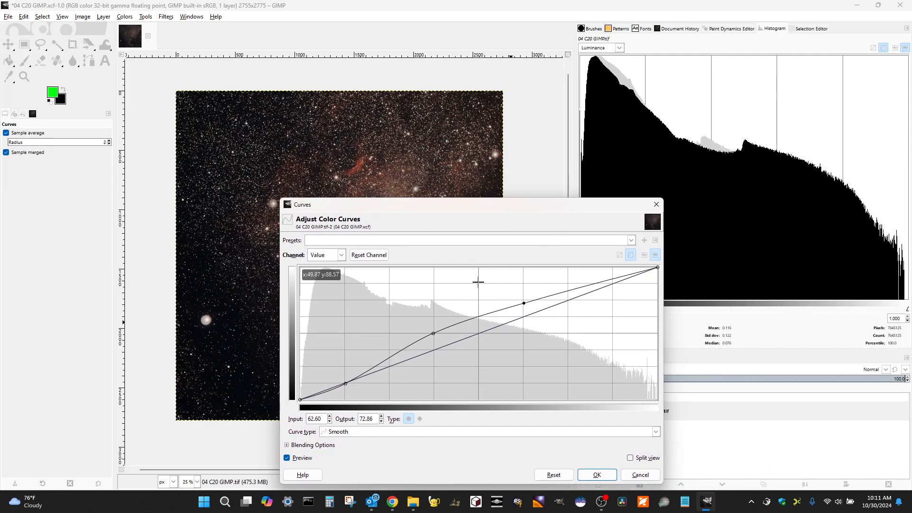
{"action": "left_click_drag", "start_coordinate": [344, 386], "coordinate": [368, 364]}
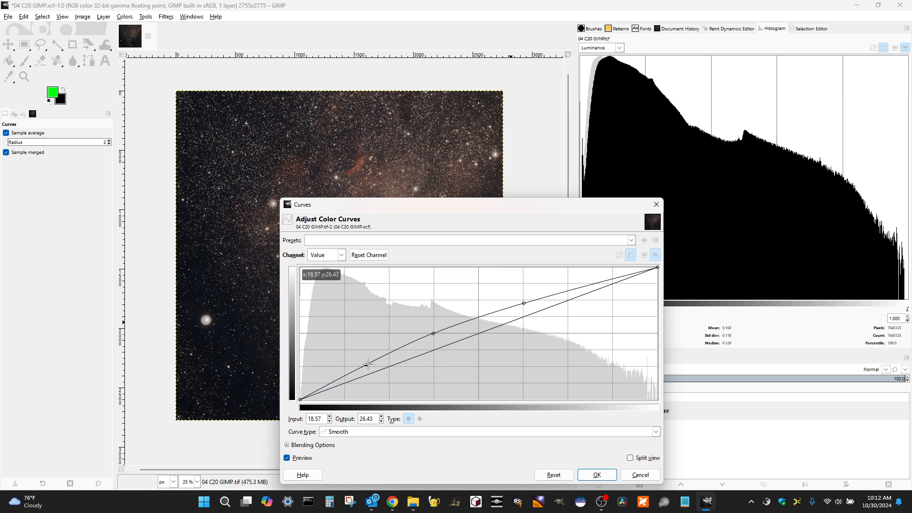
{"action": "left_click_drag", "start_coordinate": [390, 207], "coordinate": [544, 184]}
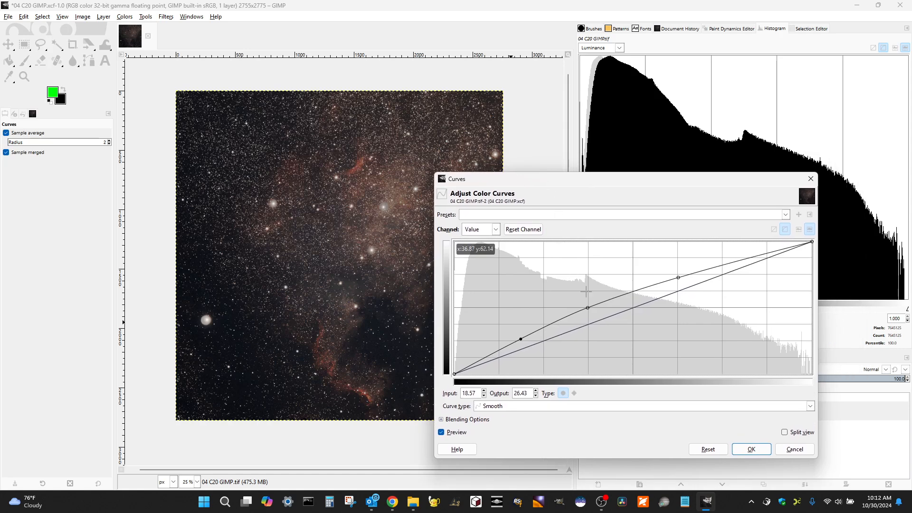
Lower the Value curve's midtone point to output 47.86, set its shadow point to input 18.04, output 24.29, and apply the curve.
{"action": "mouse_move", "coordinate": [588, 307]}
{"action": "left_mouse_down"}
{"action": "mouse_move", "coordinate": [630, 293]}
{"action": "mouse_move", "coordinate": [590, 310]}
{"action": "left_mouse_up"}
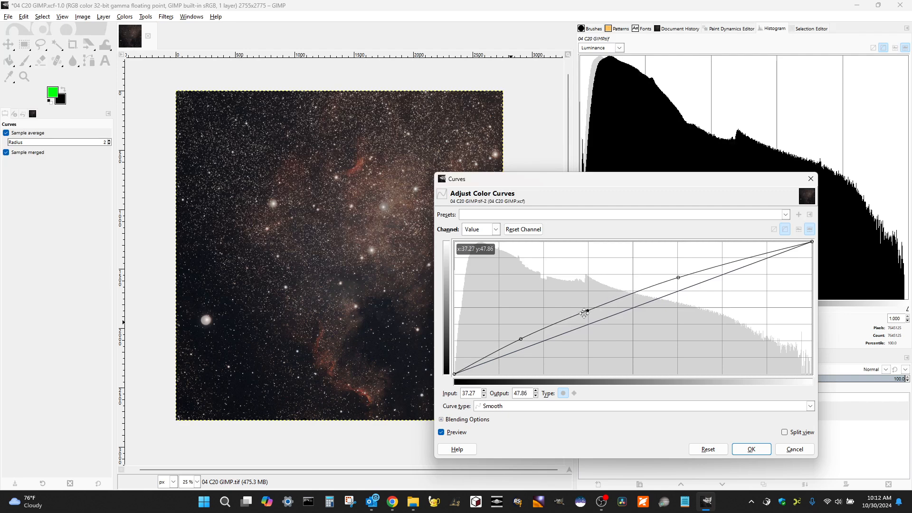
{"action": "left_click", "coordinate": [519, 339]}
{"action": "left_click_drag", "start_coordinate": [518, 339], "coordinate": [519, 342]}
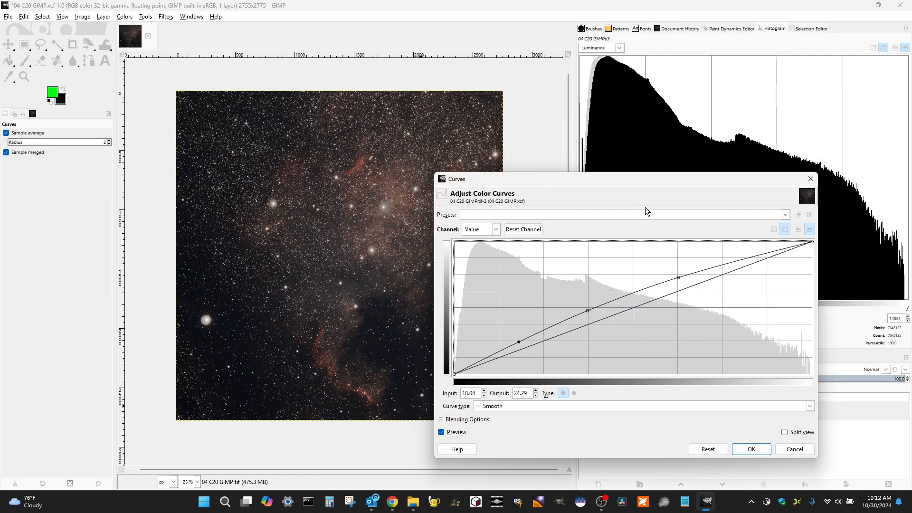
{"action": "left_click_drag", "start_coordinate": [603, 182], "coordinate": [648, 164]}
{"action": "left_click", "coordinate": [794, 430]}
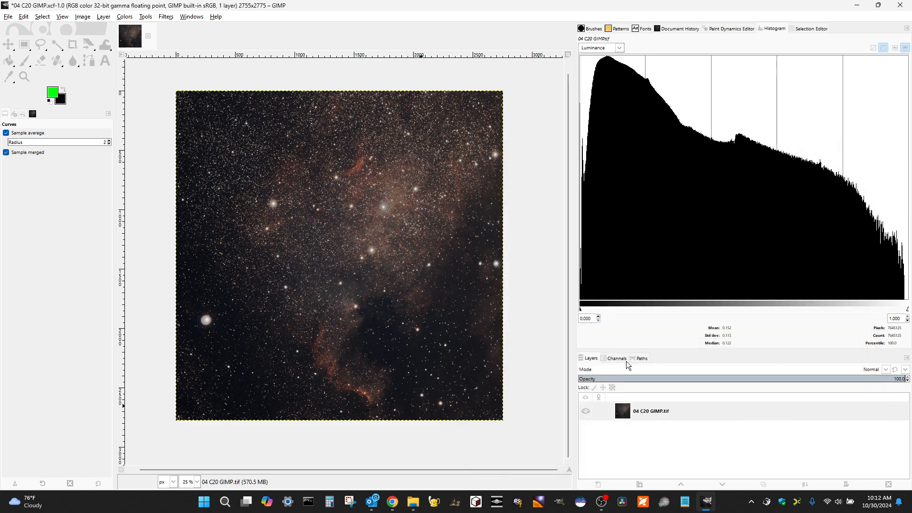
Examine the adjusted nebula and star field both close up and as a whole image.
{"action": "scroll", "coordinate": [349, 230], "scroll_direction": "up", "scroll_amount": 2}
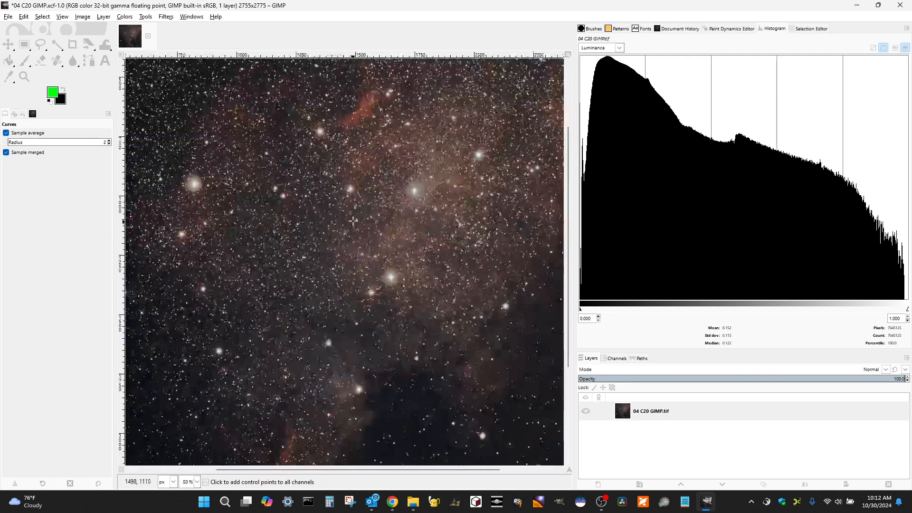
{"action": "scroll", "coordinate": [362, 228], "scroll_direction": "down", "scroll_amount": 3}
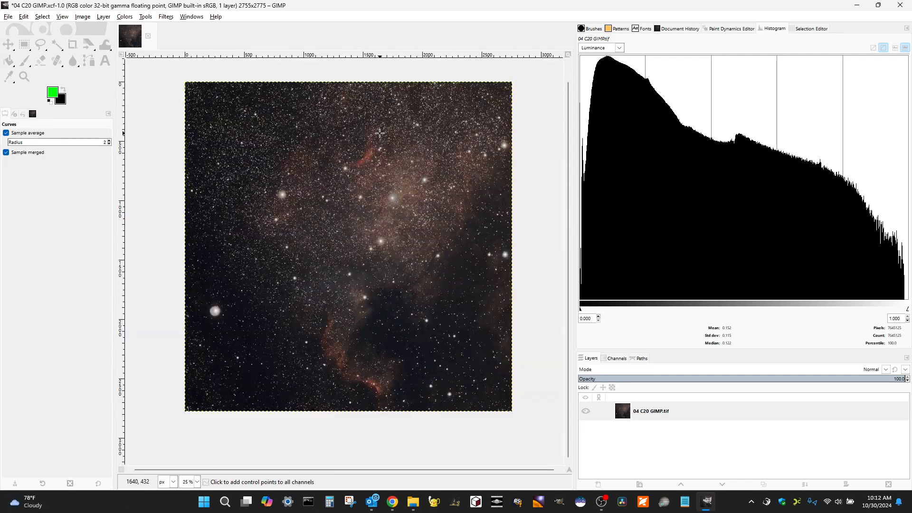
{"action": "scroll", "coordinate": [377, 145], "scroll_direction": "up", "scroll_amount": 1}
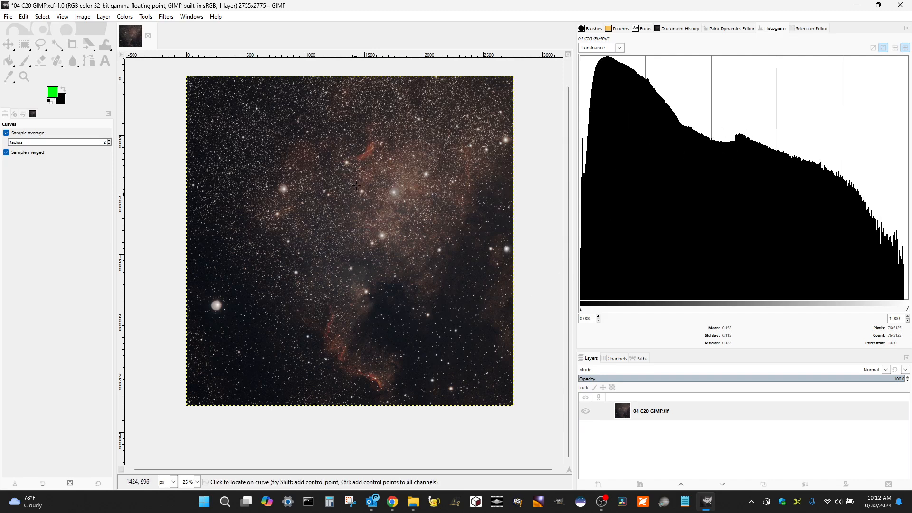
{"action": "scroll", "coordinate": [378, 144], "scroll_direction": "up", "scroll_amount": 3}
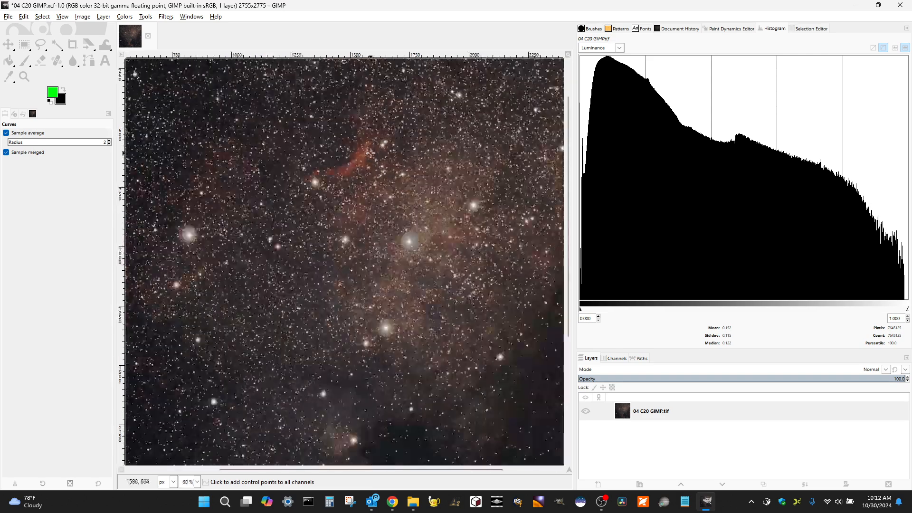
{"action": "scroll", "coordinate": [369, 157], "scroll_direction": "down", "scroll_amount": 3}
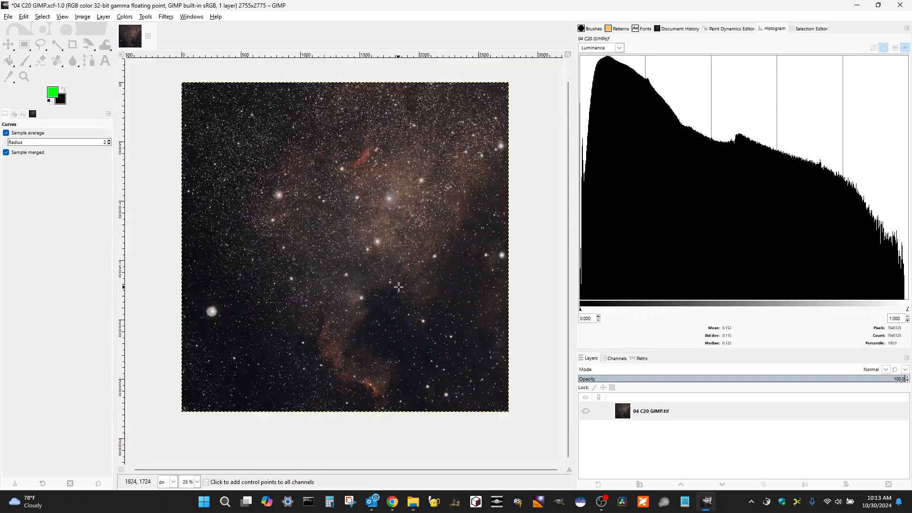
{"action": "scroll", "coordinate": [398, 287], "scroll_direction": "down", "scroll_amount": 1}
{"action": "scroll", "coordinate": [396, 268], "scroll_direction": "up", "scroll_amount": 1}
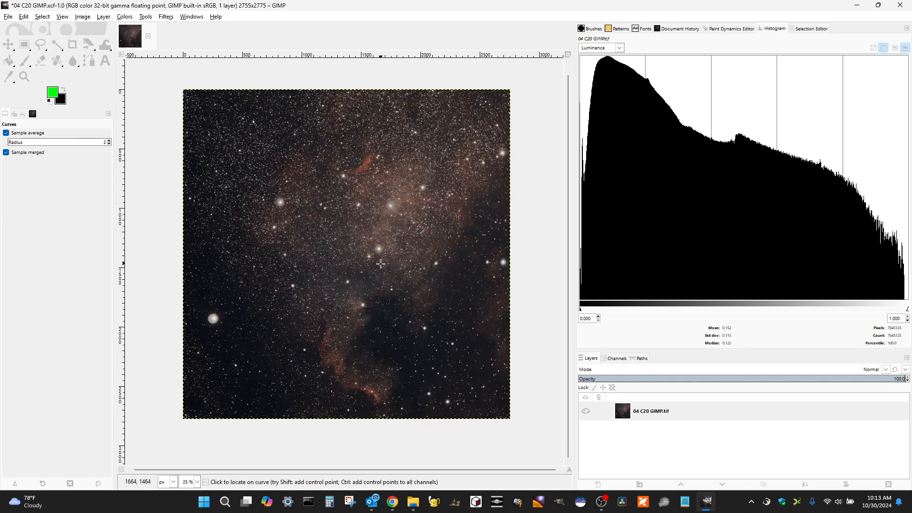